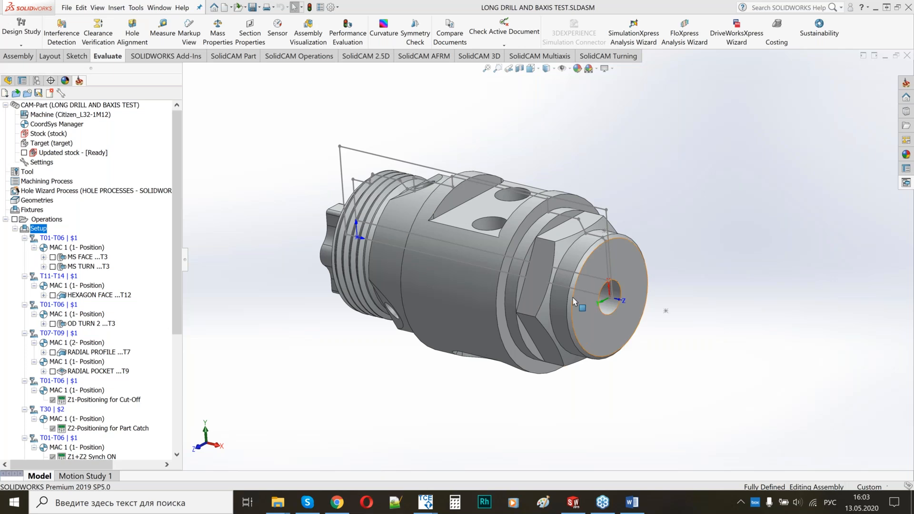
# Examine the part from several angles, picking its hex-end face, the cut flat near the thread and the central axial hole.
pyautogui.moveTo(590, 299); pyautogui.dragTo(331, 367, button='middle')
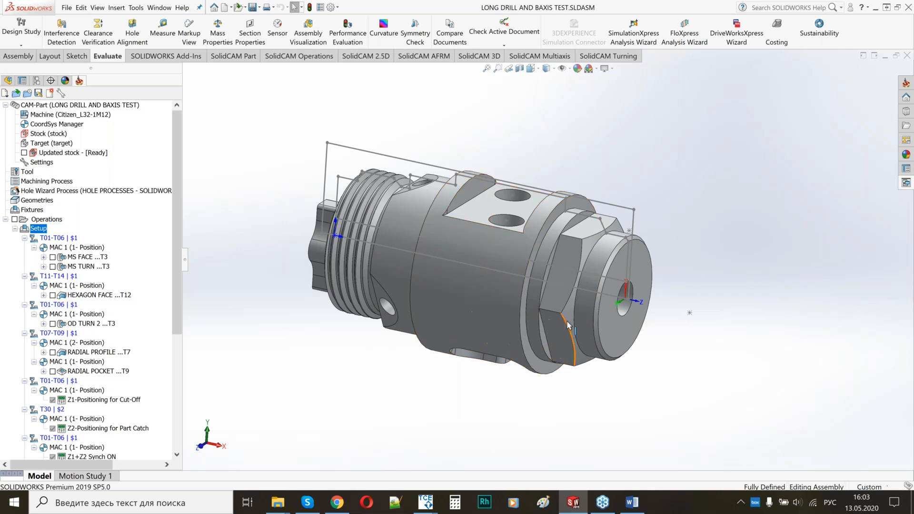
pyautogui.moveTo(637, 289); pyautogui.dragTo(614, 289, button='middle')
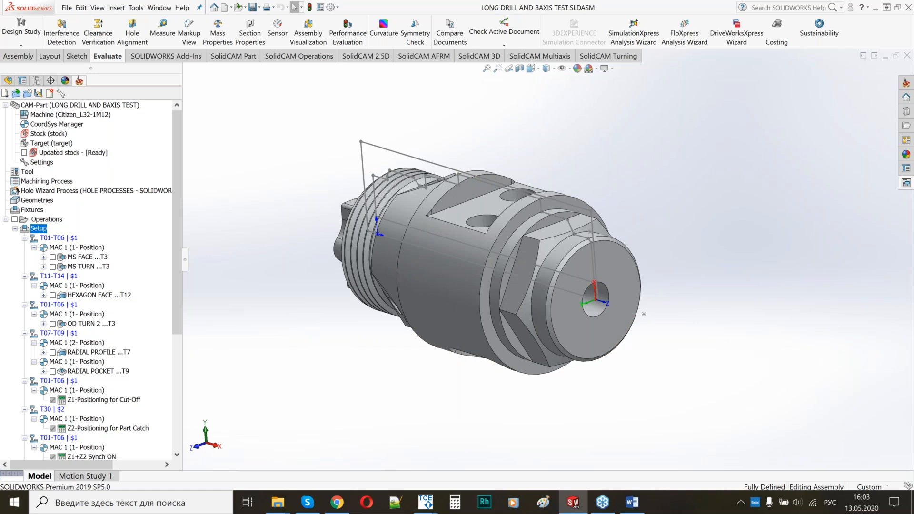
pyautogui.click(615, 288)
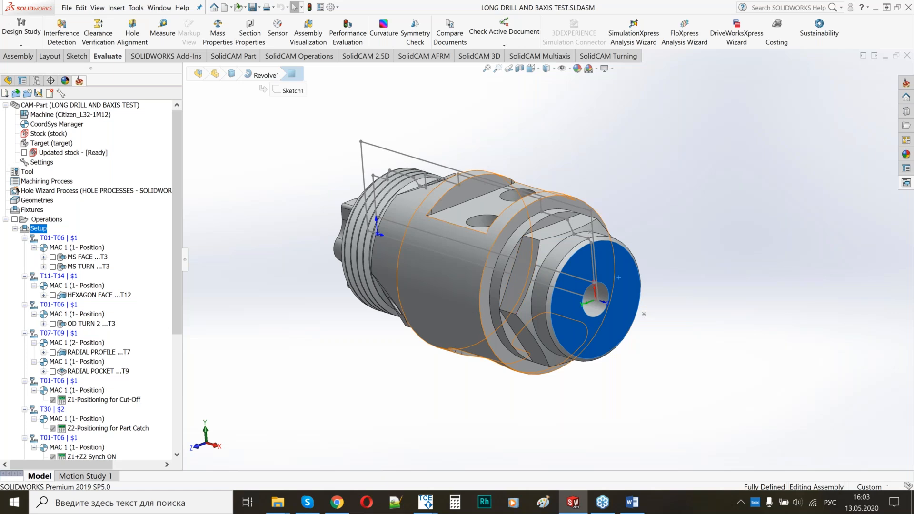
pyautogui.moveTo(571, 310); pyautogui.dragTo(434, 236, button='middle')
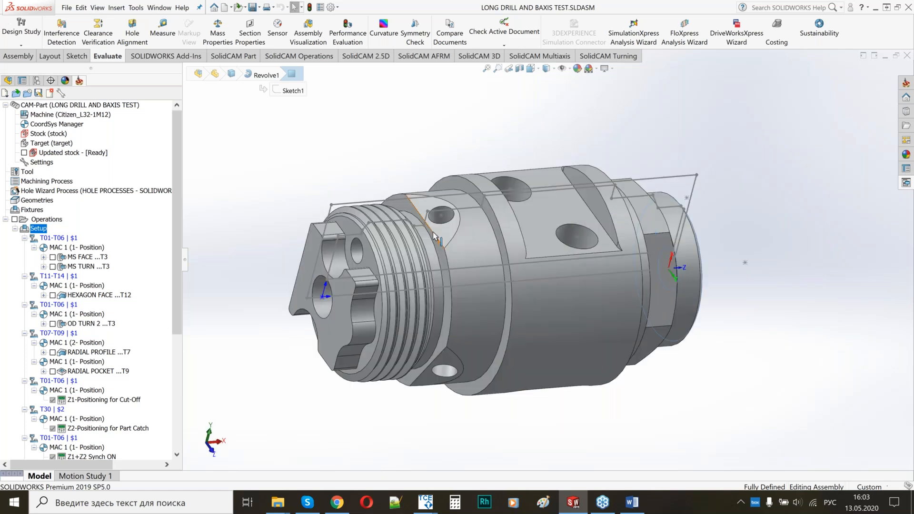
pyautogui.click(435, 237)
pyautogui.scroll(-3, 434, 236)
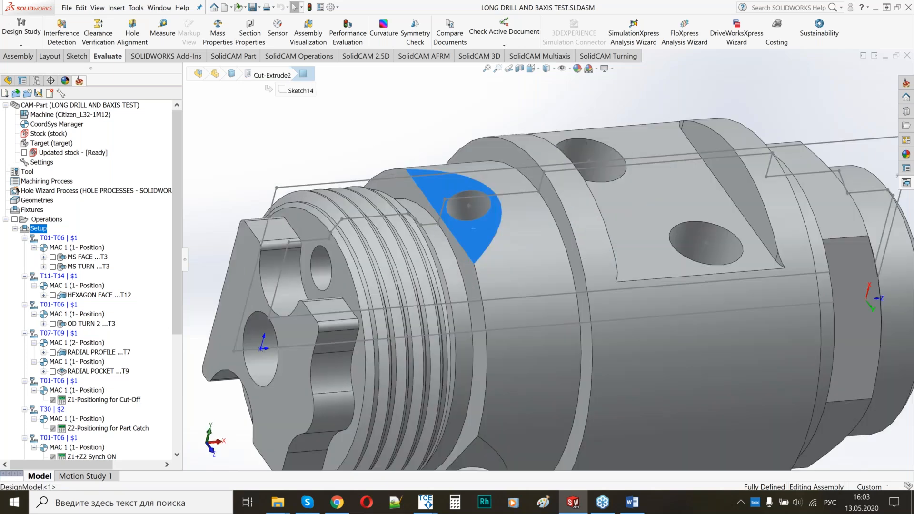
pyautogui.hotkey('ctrl', '1')
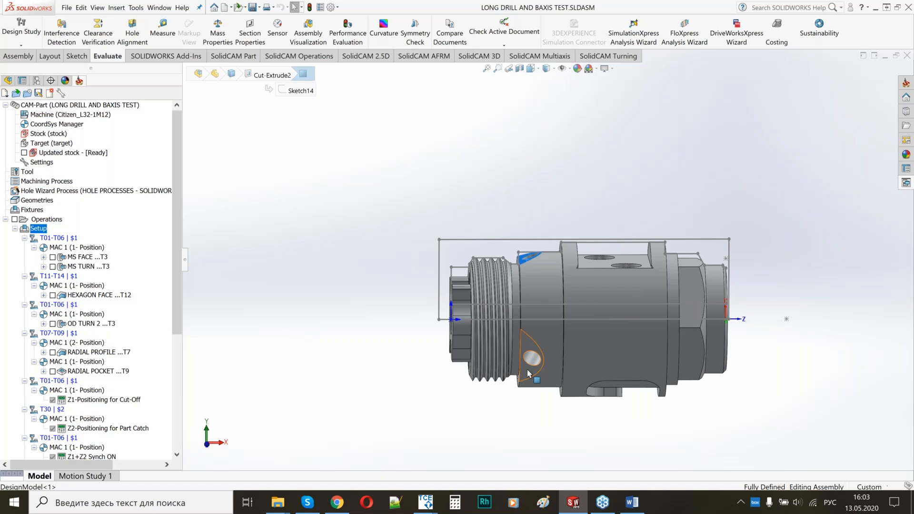
pyautogui.scroll(-3, 533, 376)
pyautogui.click(542, 352)
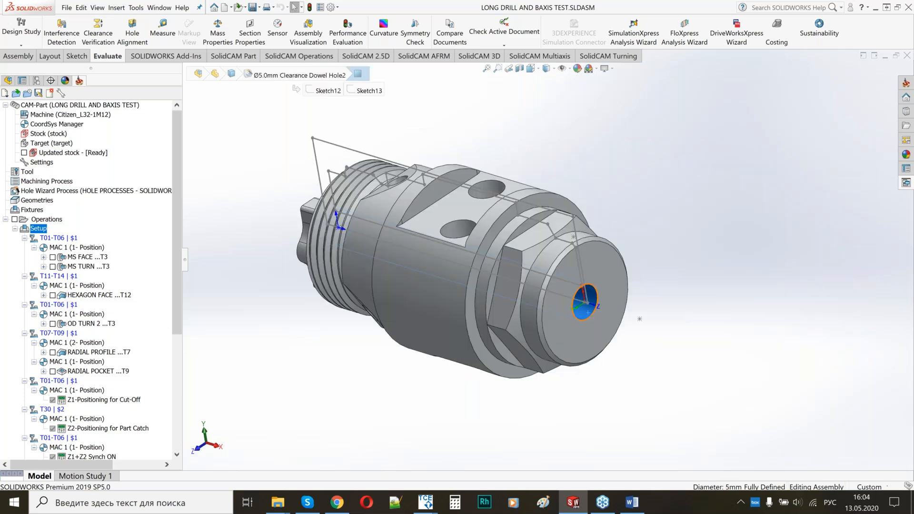
pyautogui.press('Escape')
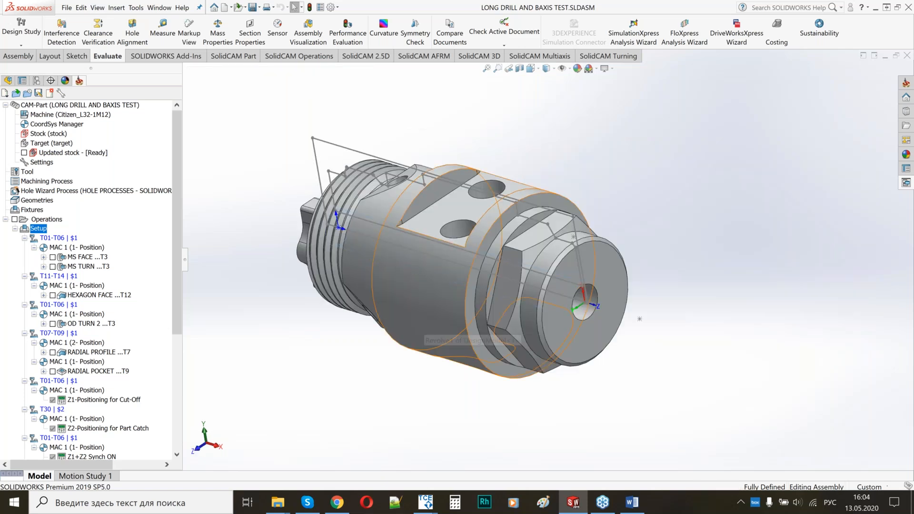
pyautogui.moveTo(419, 330); pyautogui.dragTo(455, 309, button='middle')
# Review the main-spindle operations by displaying the toolpaths of MS TURN, OD TURN 2 and RADIAL PROFILE one at a time.
pyautogui.moveTo(177, 241)
pyautogui.mouseDown()
pyautogui.moveTo(158, 378)
pyautogui.moveTo(185, 250)
pyautogui.mouseUp()
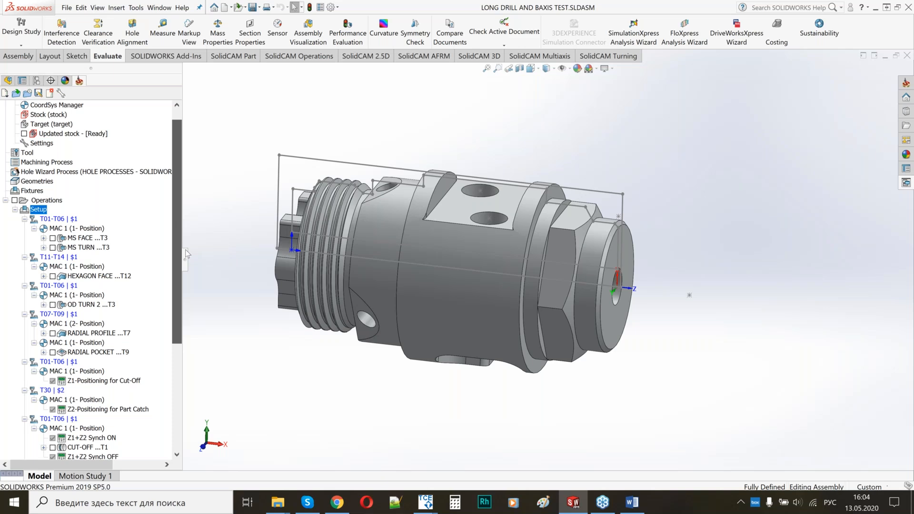
pyautogui.moveTo(186, 250); pyautogui.dragTo(186, 252)
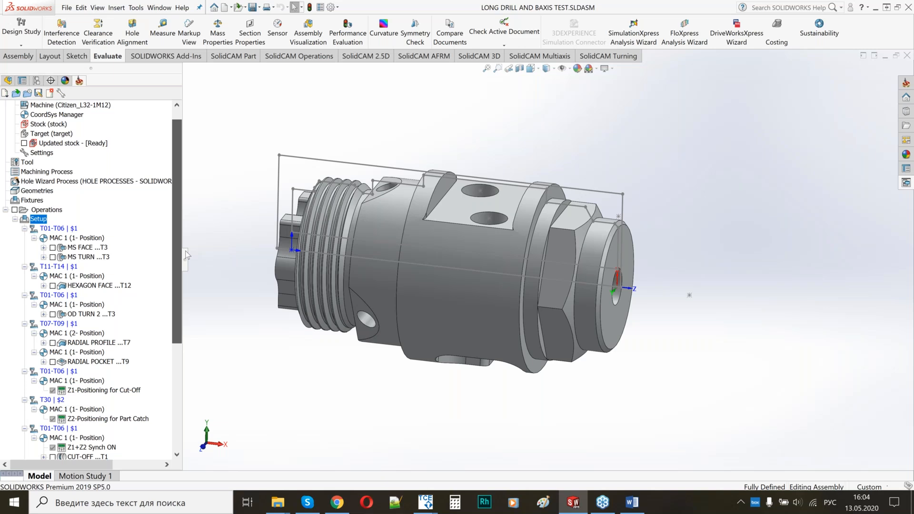
pyautogui.scroll(-2, 106, 199)
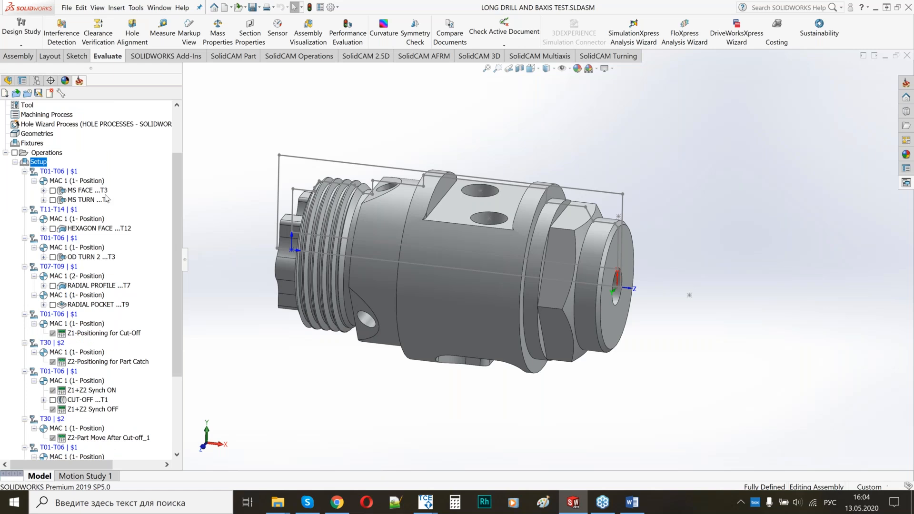
pyautogui.click(106, 199)
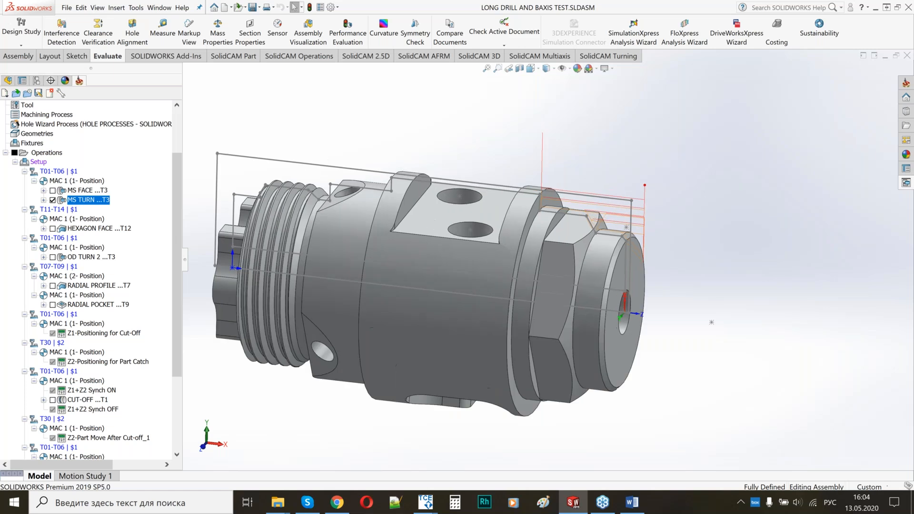
pyautogui.click(52, 200)
pyautogui.click(52, 200)
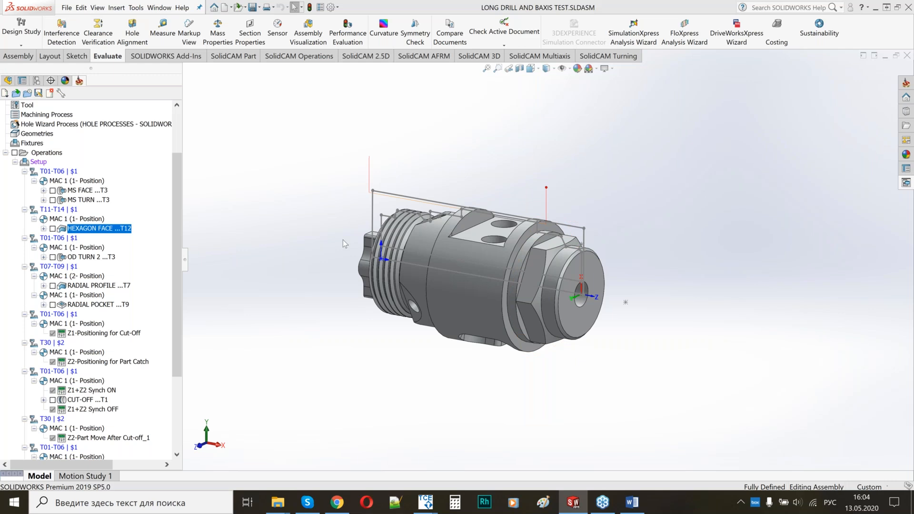
pyautogui.click(53, 257)
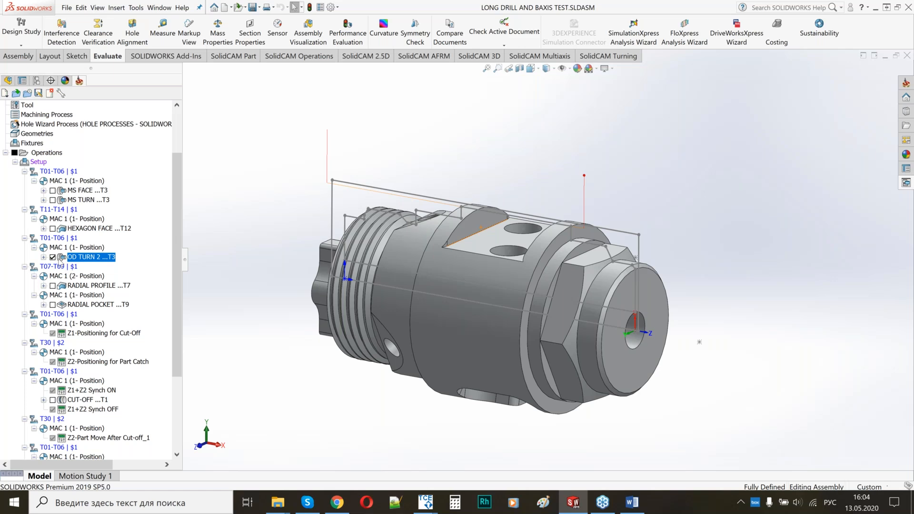
pyautogui.click(53, 286)
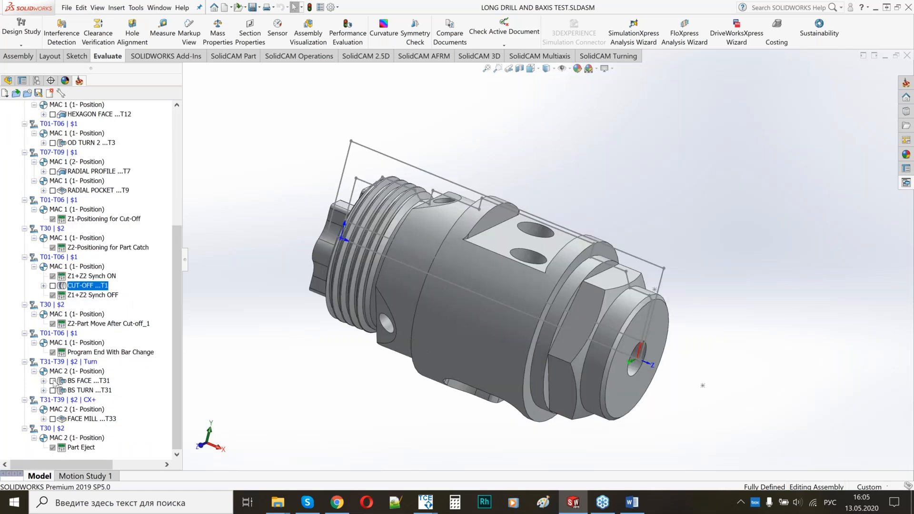
# Preview the toolpaths of the back-spindle operations BS FACE and BS TURN, leaving both hidden.
pyautogui.click(52, 381)
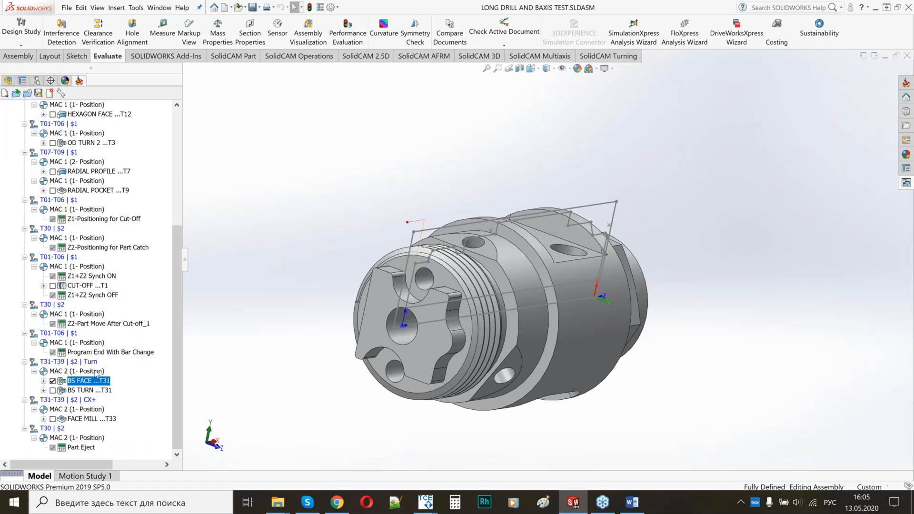
pyautogui.click(52, 391)
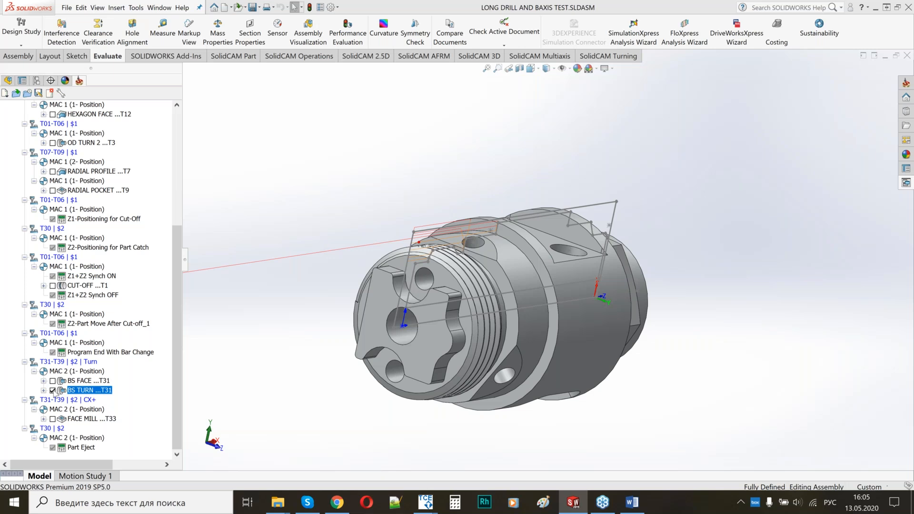
pyautogui.click(53, 390)
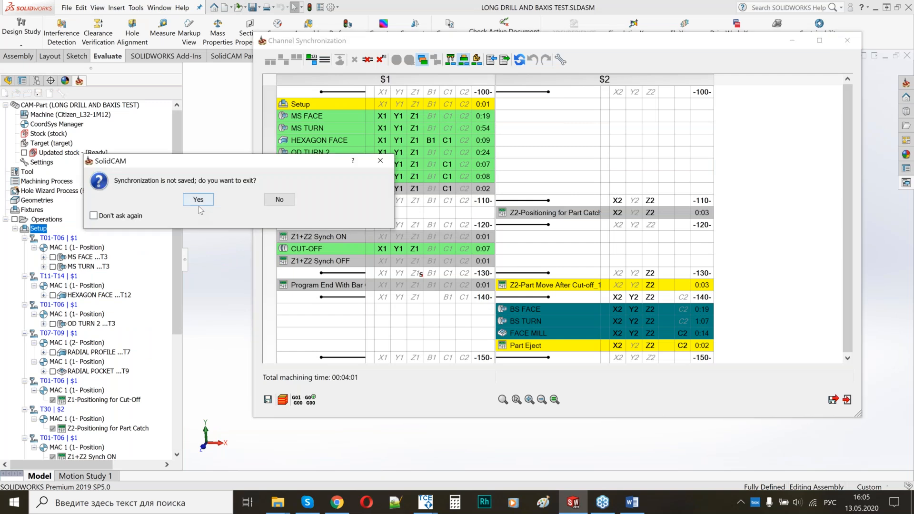
# Exit the channel synchronization without saving and open the machine simulation for the whole Setup.
pyautogui.click(199, 206)
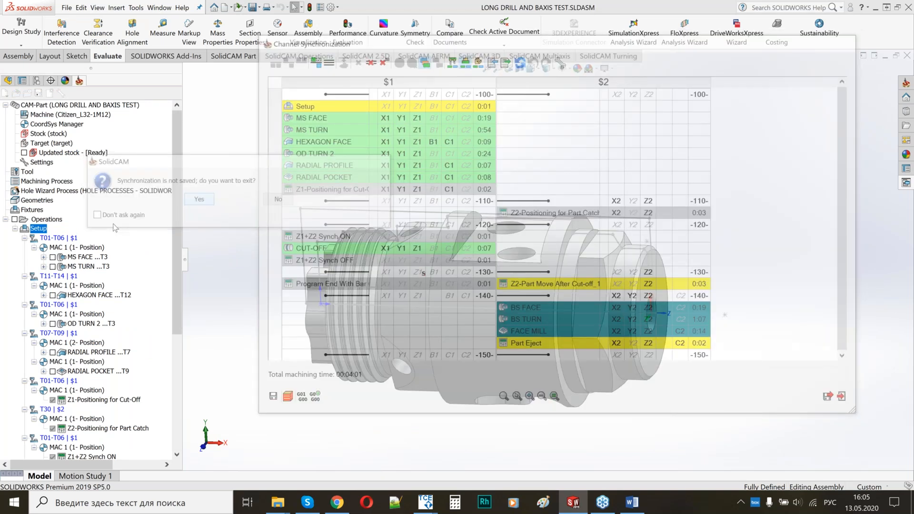
pyautogui.rightClick(42, 229)
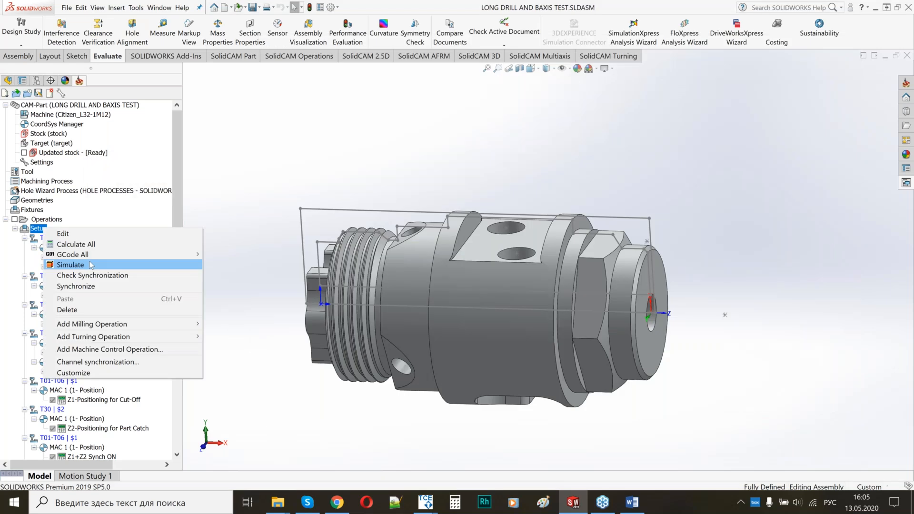
pyautogui.click(70, 264)
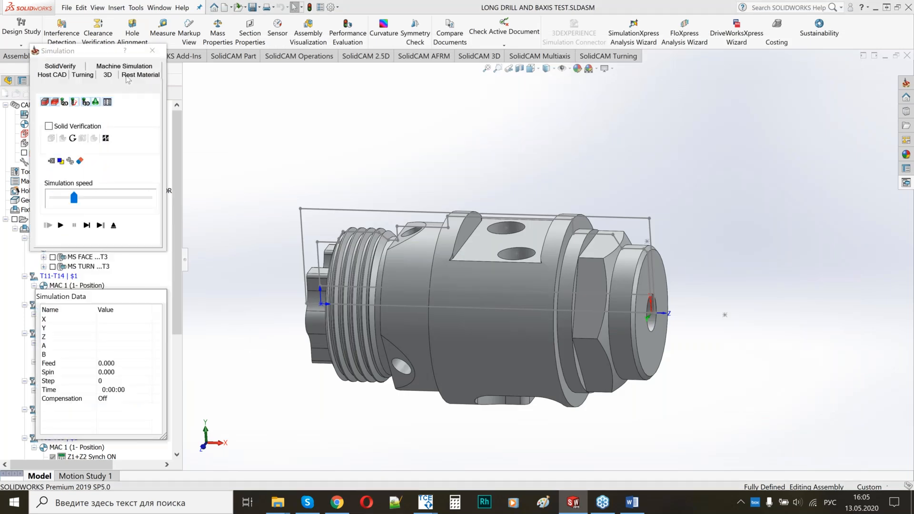
pyautogui.click(124, 66)
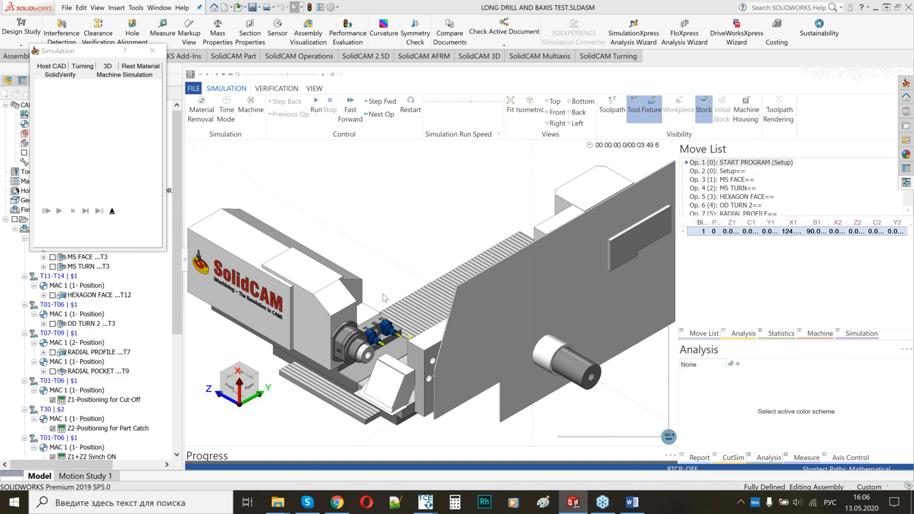
pyautogui.moveTo(385, 298); pyautogui.dragTo(385, 291, button='middle')
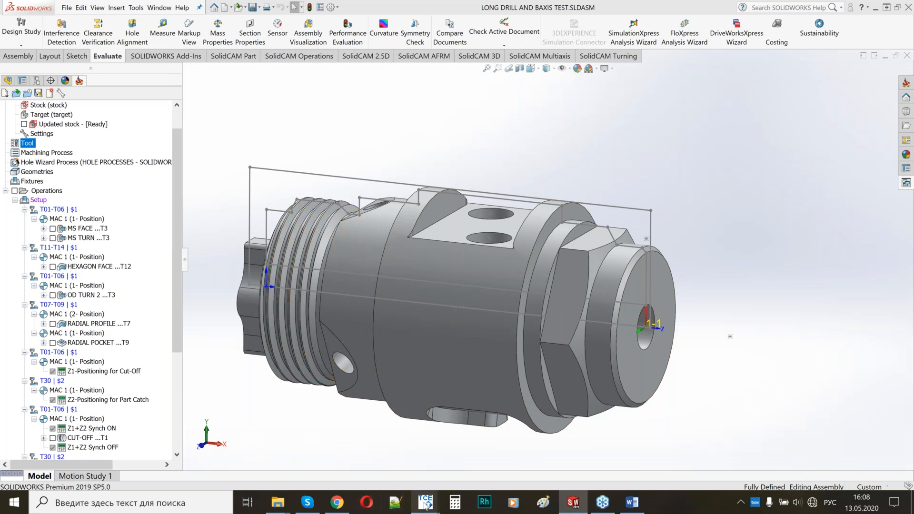
# Switch to Tornos CNC Editor and look through the two-channel program between the G610 and G630 synchronization points.
pyautogui.moveTo(426, 502)
pyautogui.click(379, 475)
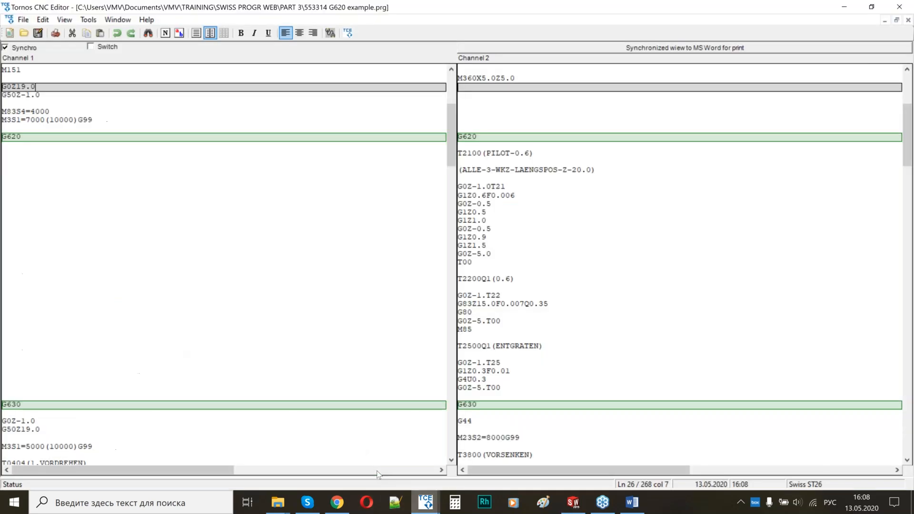
pyautogui.scroll(2, 507, 300)
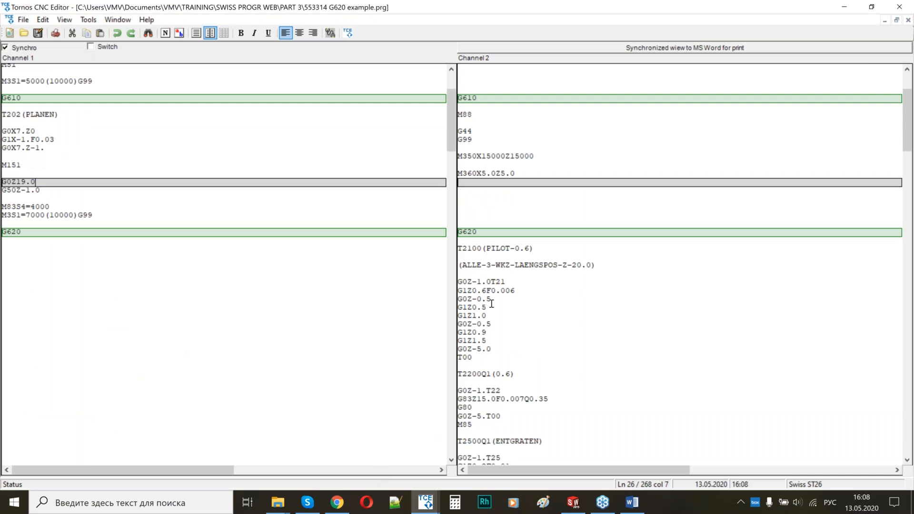
pyautogui.scroll(-4, 492, 304)
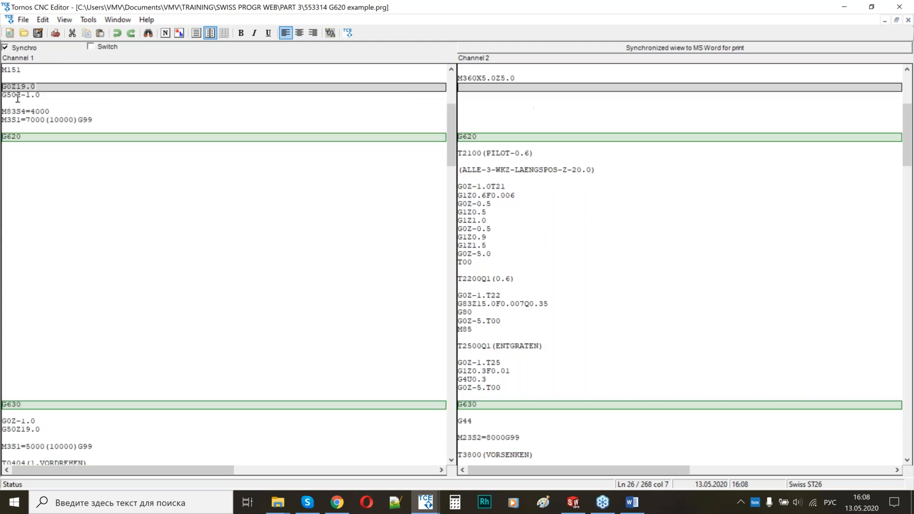
# Examine the channel 1 lines ahead of G620: the Z19.0 move, the G50 Z shift and the two spindle speed commands.
pyautogui.moveTo(2, 87); pyautogui.dragTo(38, 90)
pyautogui.moveTo(39, 87); pyautogui.dragTo(2, 88)
pyautogui.click(46, 97)
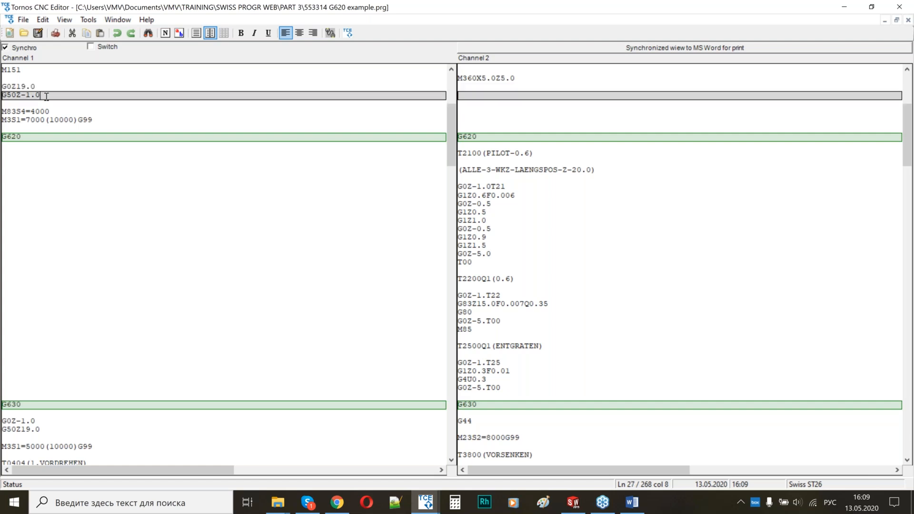
pyautogui.hotkey('shift', 'Home')
pyautogui.click(93, 120)
pyautogui.hotkey('shift', 'Up')
pyautogui.hotkey('shift', 'Home')
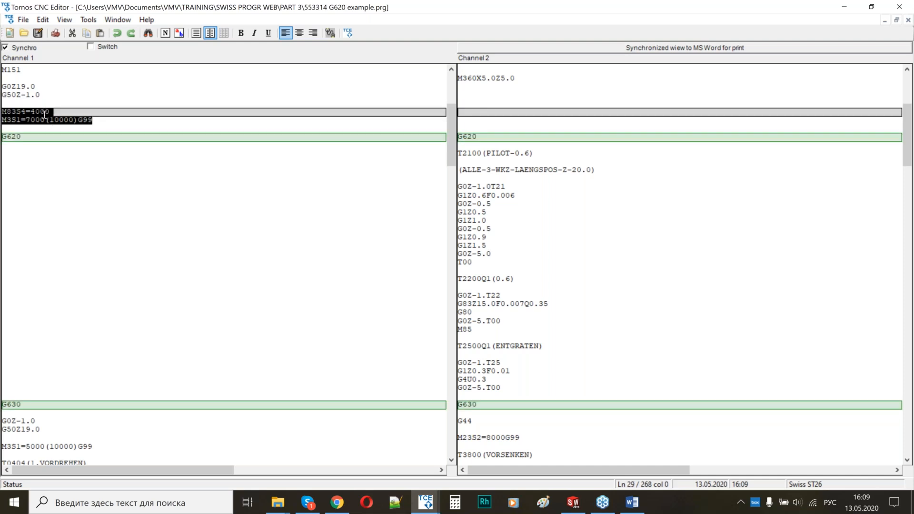
pyautogui.click(44, 118)
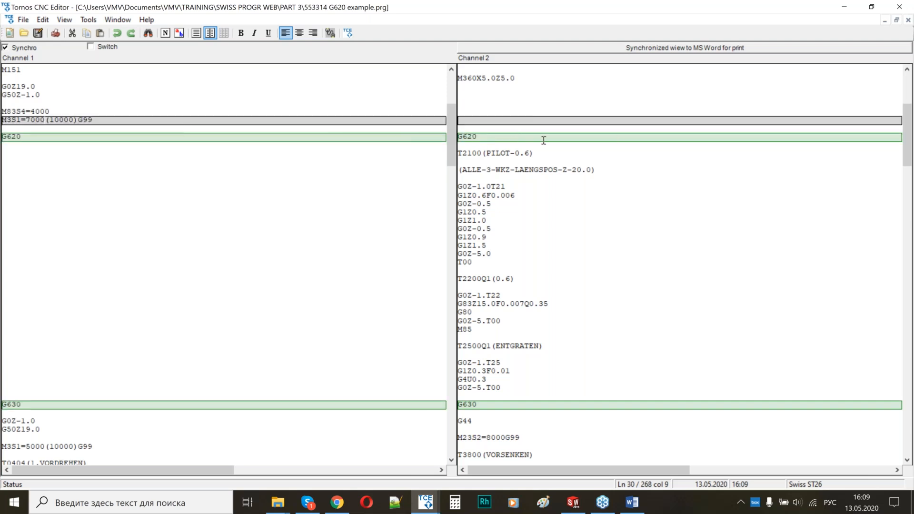
# Read the channel 2 drilling sequence from G620 through the T2100, T2200 and T2500 blocks, continuing past G630.
pyautogui.doubleClick(493, 138)
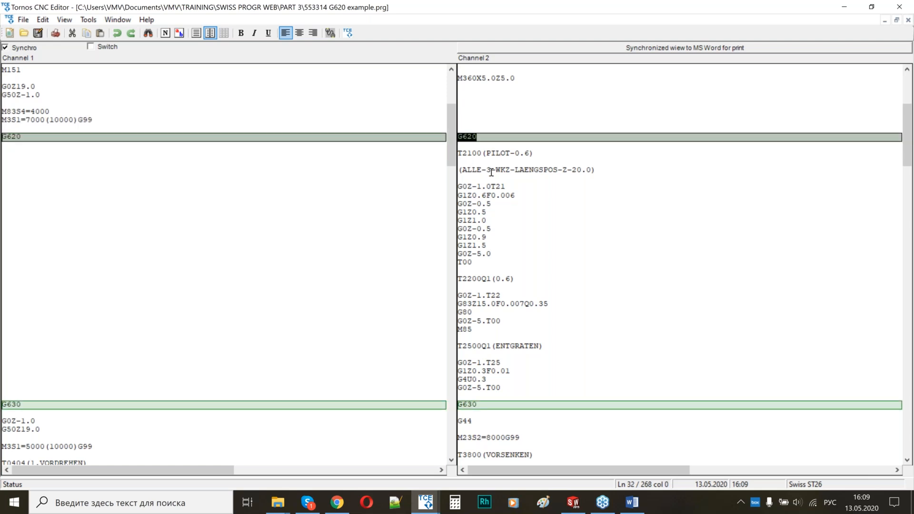
pyautogui.click(481, 138)
pyautogui.tripleClick(547, 157)
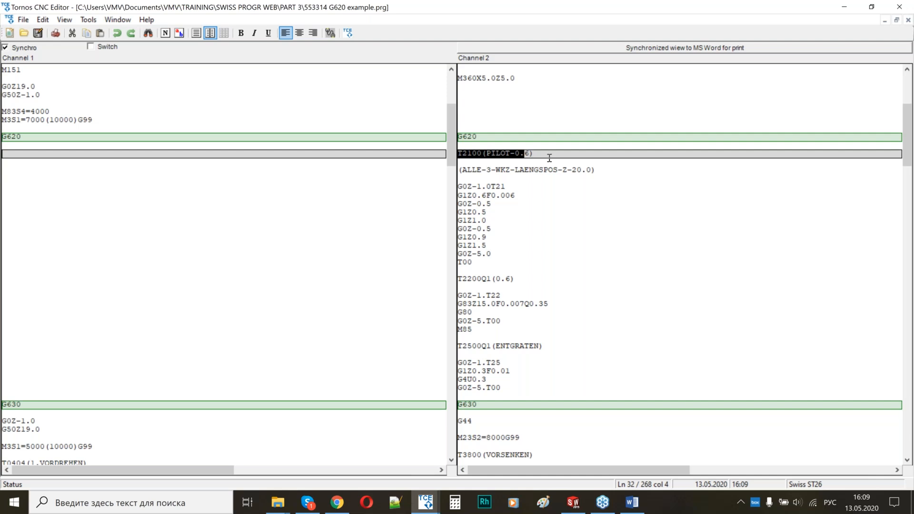
pyautogui.click(481, 187)
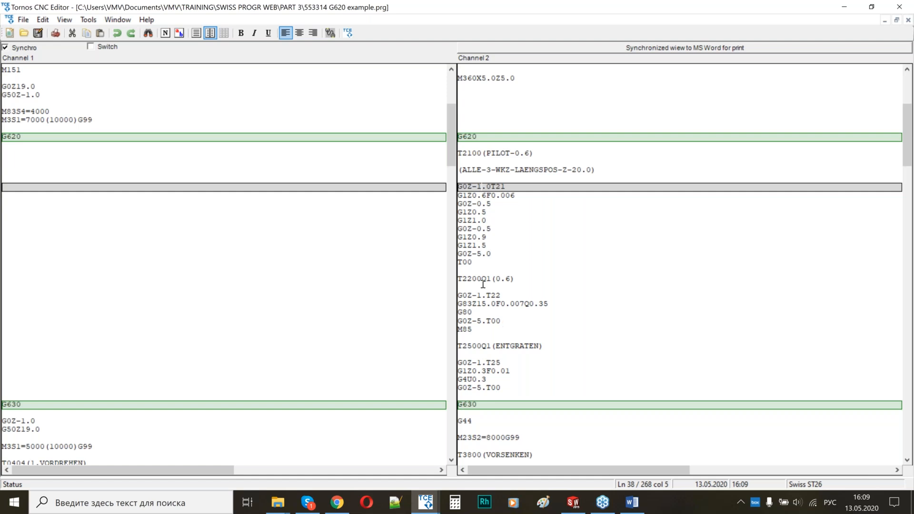
pyautogui.moveTo(469, 306); pyautogui.dragTo(511, 305)
pyautogui.moveTo(476, 246); pyautogui.dragTo(462, 196)
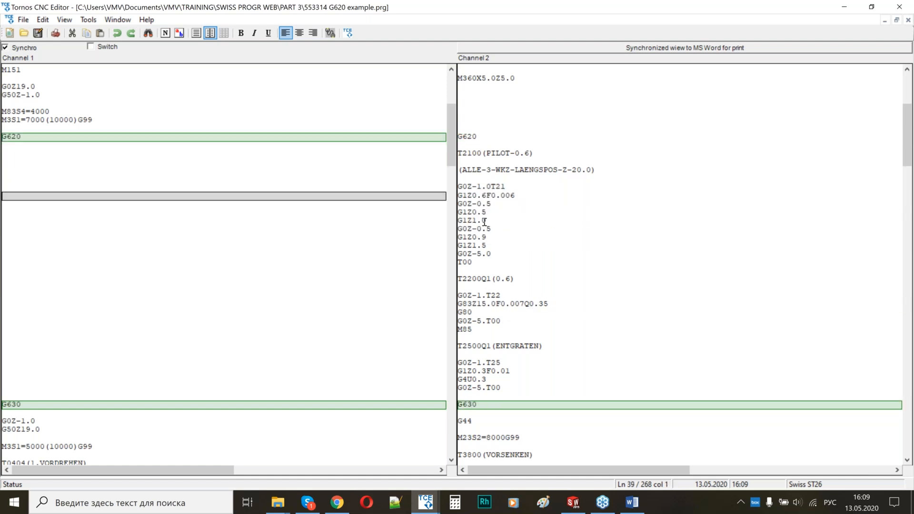
pyautogui.click(524, 220)
pyautogui.scroll(-4, 523, 241)
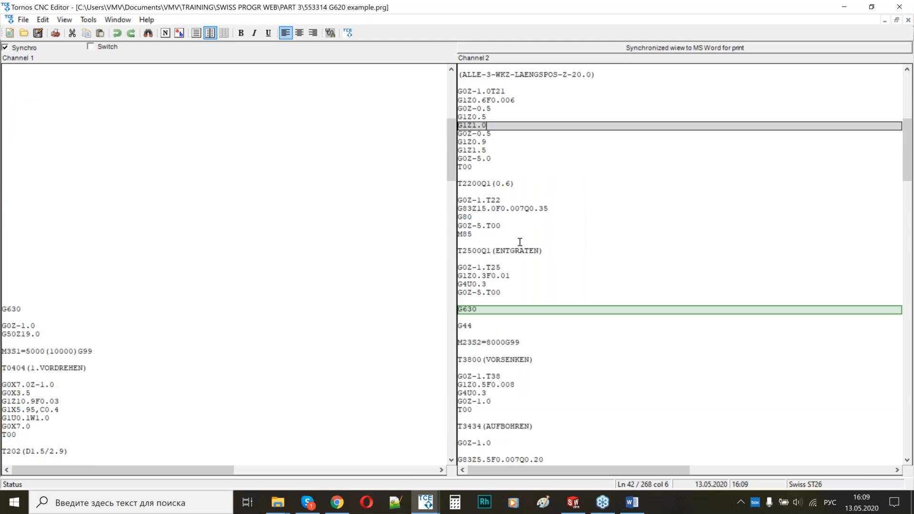
pyautogui.scroll(-4, 520, 242)
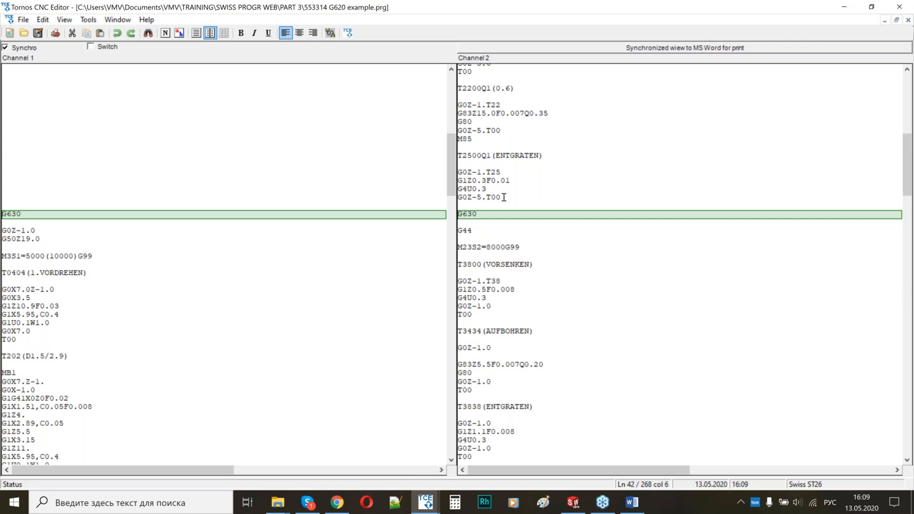
# Examine the channel 2 retract before G630, the channel 1 G0Z-1.0 and G50Z19.0 lines after it, and the channel 1 spindle commands ahead of G620.
pyautogui.click(498, 198)
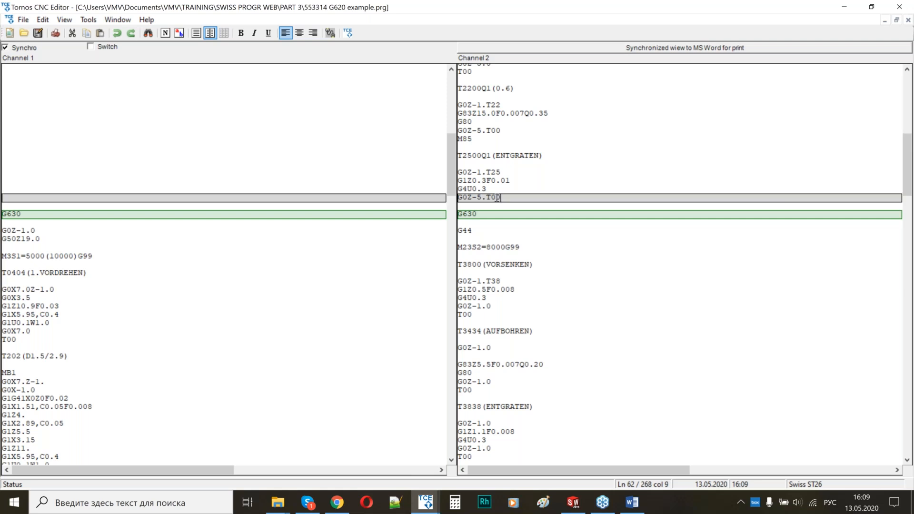
pyautogui.moveTo(498, 197); pyautogui.dragTo(462, 197)
pyautogui.moveTo(43, 242); pyautogui.dragTo(37, 235)
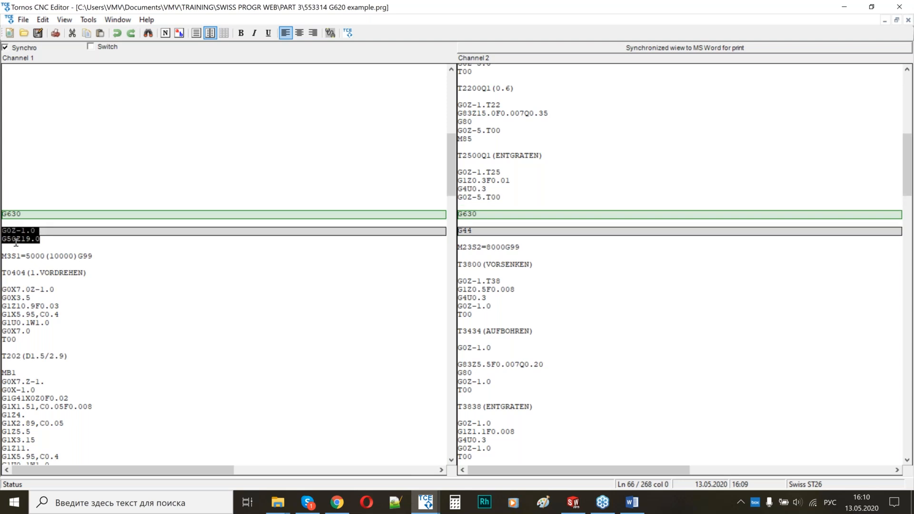
pyautogui.click(16, 241)
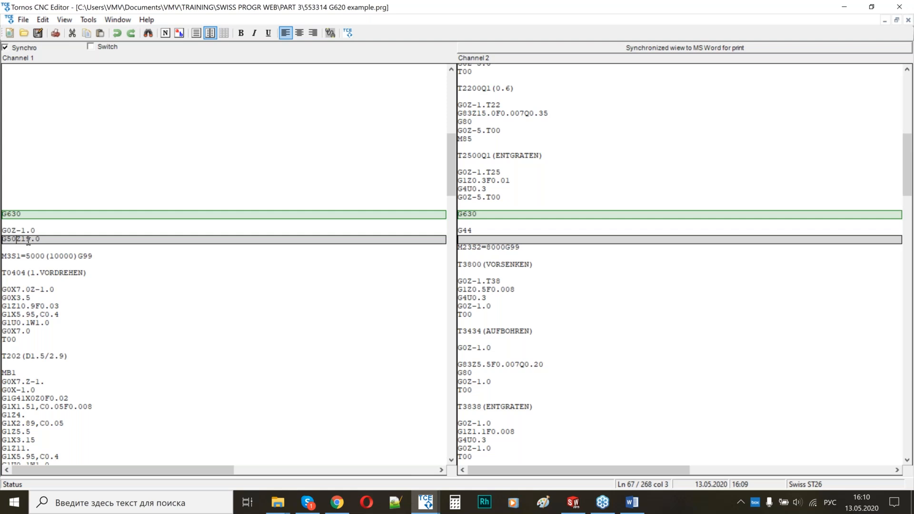
pyautogui.press('Home')
pyautogui.hotkey('shift', 'End')
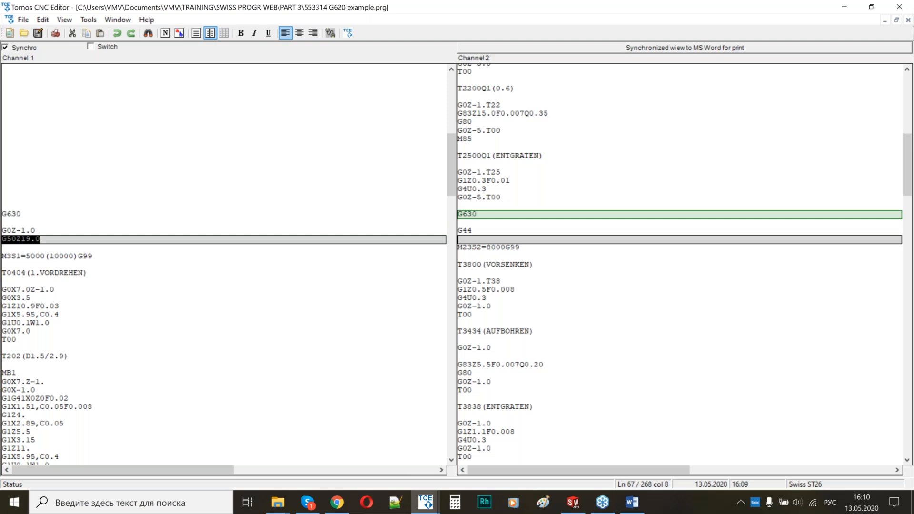
pyautogui.doubleClick(19, 241)
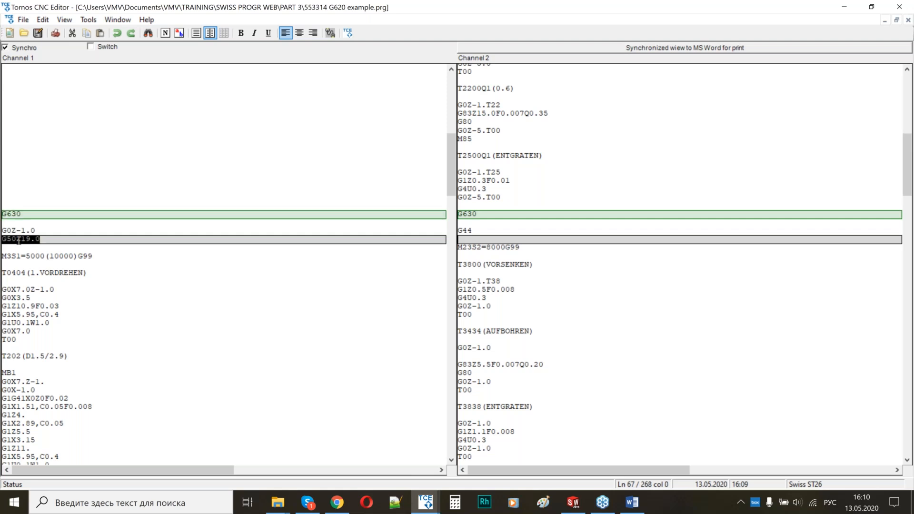
pyautogui.moveTo(41, 240); pyautogui.dragTo(17, 240)
pyautogui.scroll(4, 264, 226)
pyautogui.moveTo(93, 120); pyautogui.dragTo(4, 104)
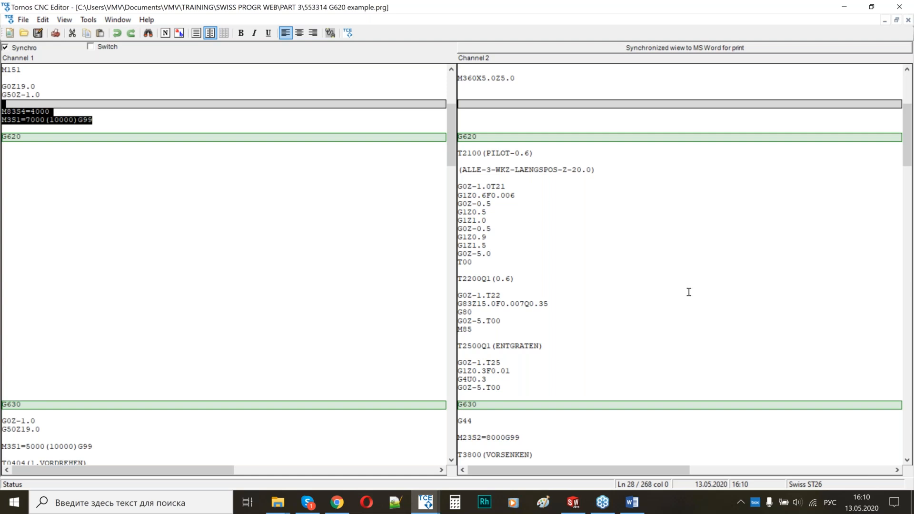
# Switch to SolidWorks and suppress all machining operations of the Setup that follow MS FACE.
pyautogui.click(844, 7)
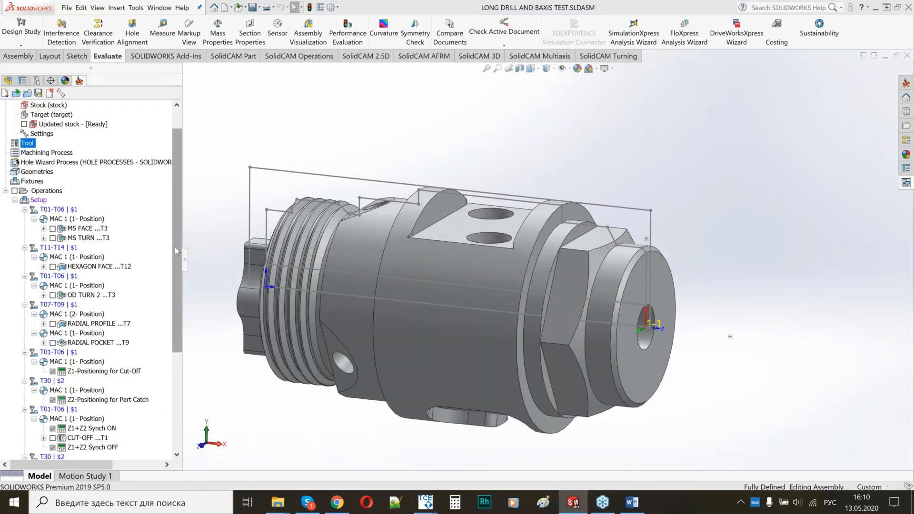
pyautogui.scroll(-1, 176, 247)
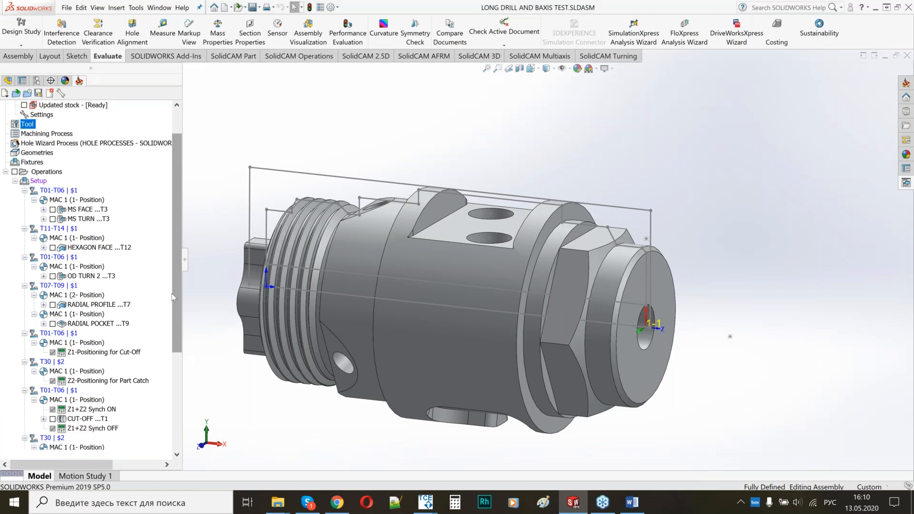
pyautogui.moveTo(172, 298); pyautogui.dragTo(170, 395)
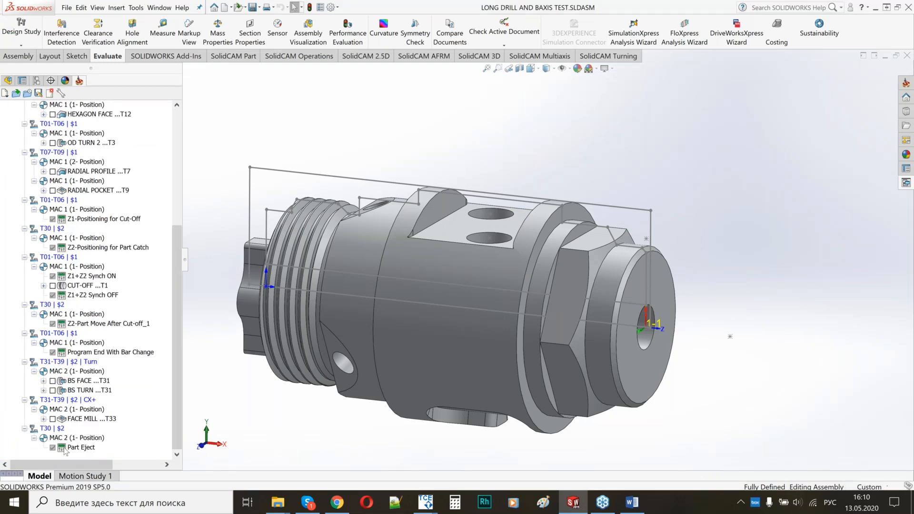
pyautogui.moveTo(177, 363); pyautogui.dragTo(182, 290)
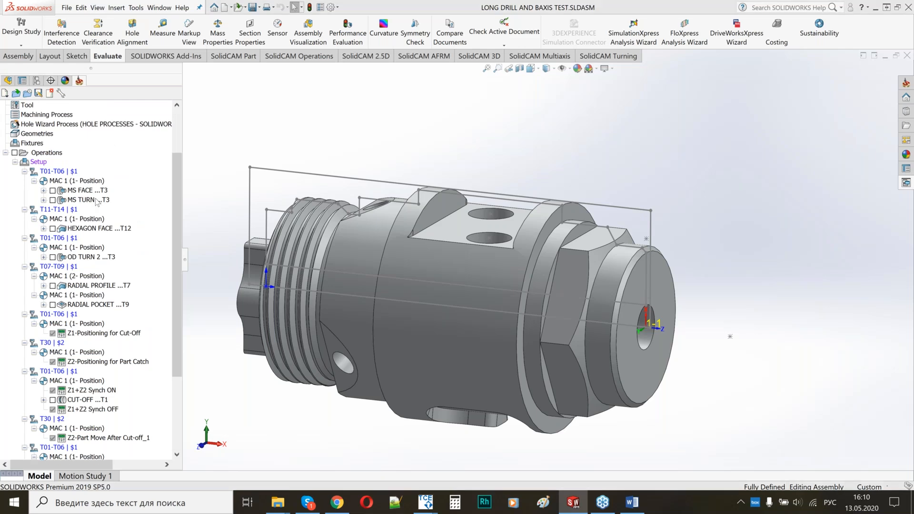
pyautogui.hotkey('ctrl', 'a')
pyautogui.rightClick(93, 218)
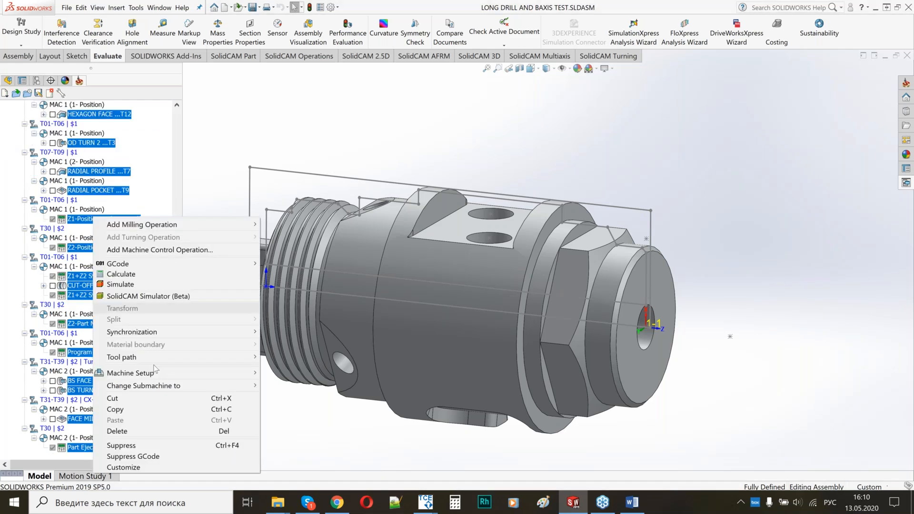
pyautogui.click(180, 271)
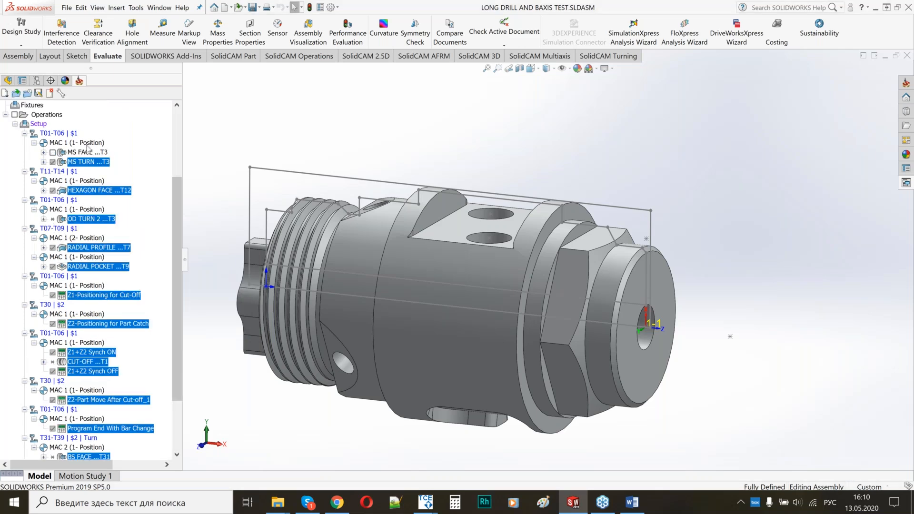
# Switch to Tornos CNC Editor and reread the channel 1 block ahead of G620, from G0Z19.0 through the M3S1=7000 spindle command.
pyautogui.click(424, 503)
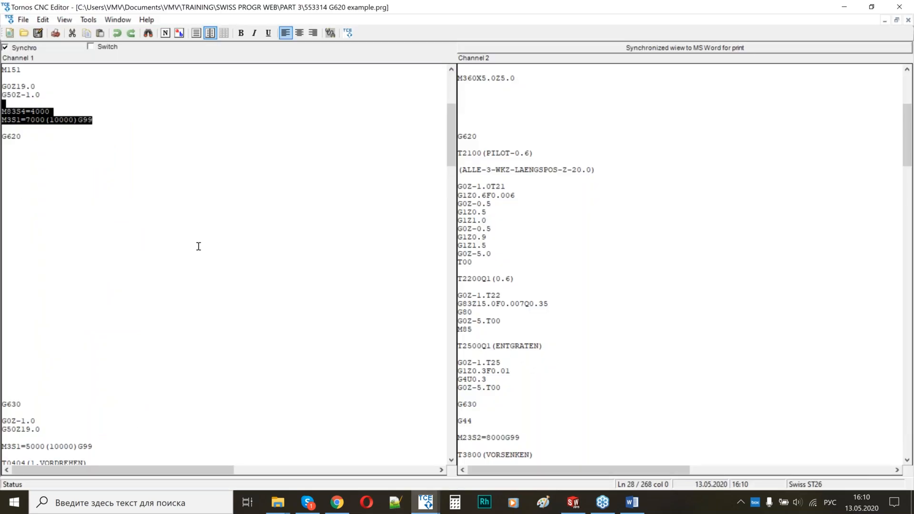
pyautogui.scroll(-2, 198, 246)
pyautogui.scroll(2, 45, 110)
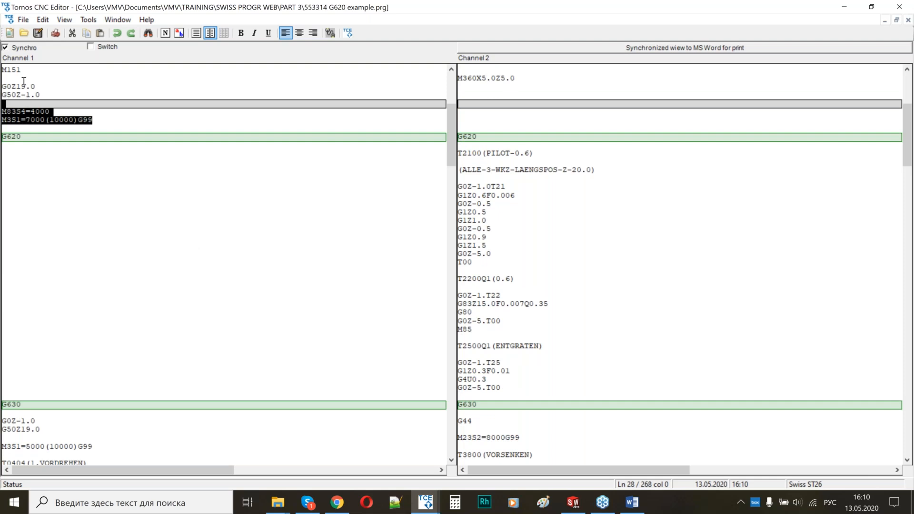
pyautogui.click(39, 114)
pyautogui.moveTo(11, 87); pyautogui.dragTo(73, 120)
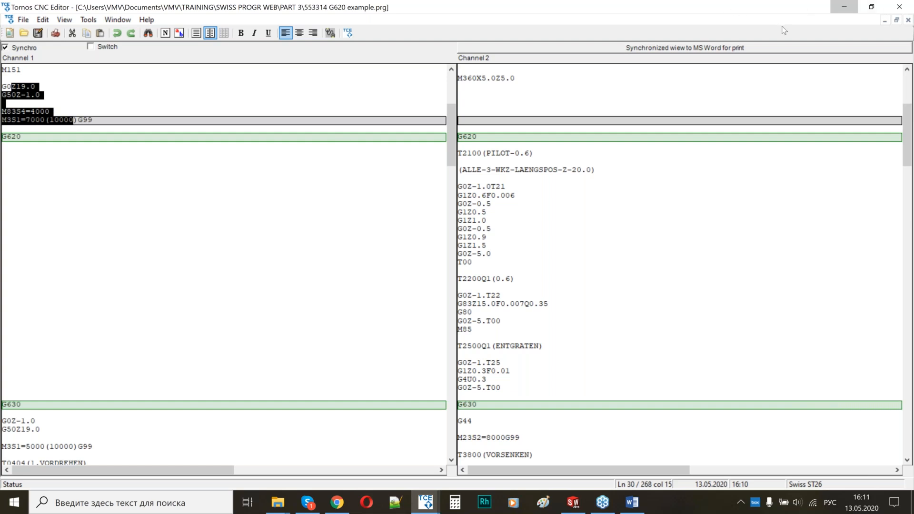
# Switch back to SolidWorks, add a Before_G620 machine control operation after MS FACE with its default parameters, and save it.
pyautogui.click(845, 7)
pyautogui.rightClick(93, 154)
pyautogui.click(162, 188)
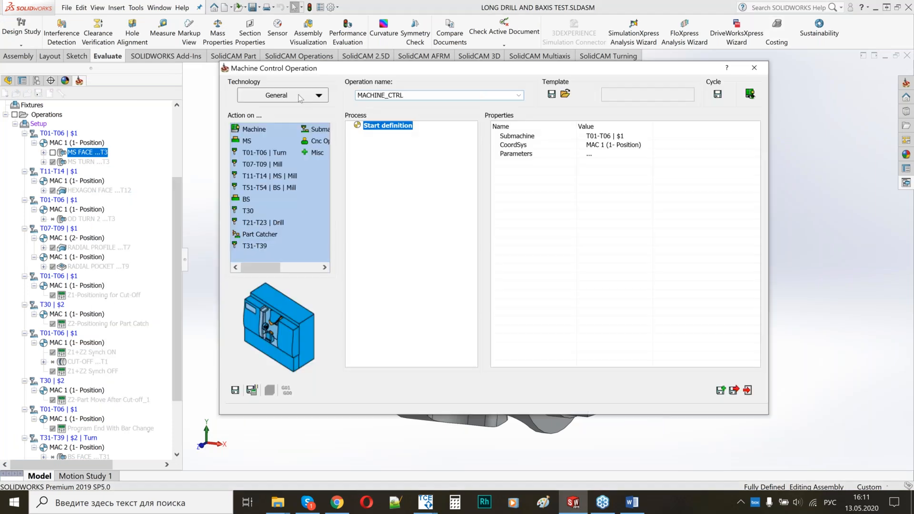
pyautogui.click(300, 98)
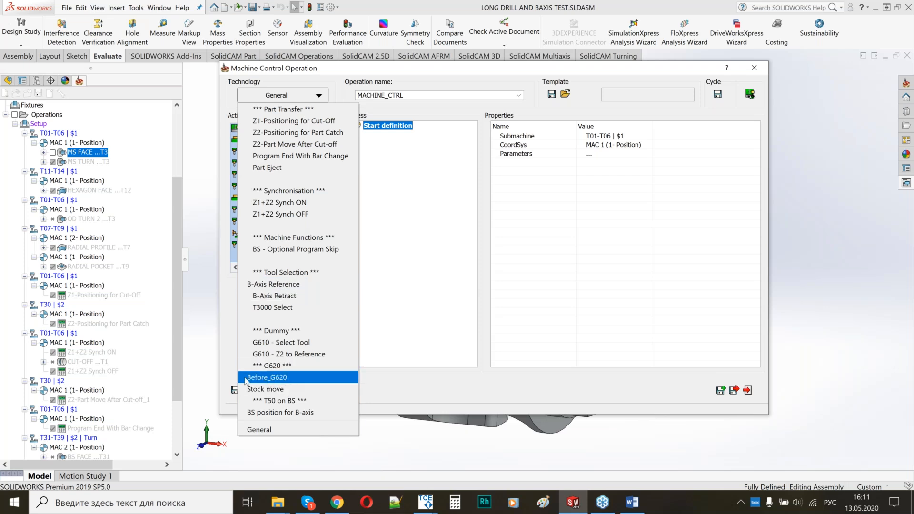
pyautogui.click(274, 378)
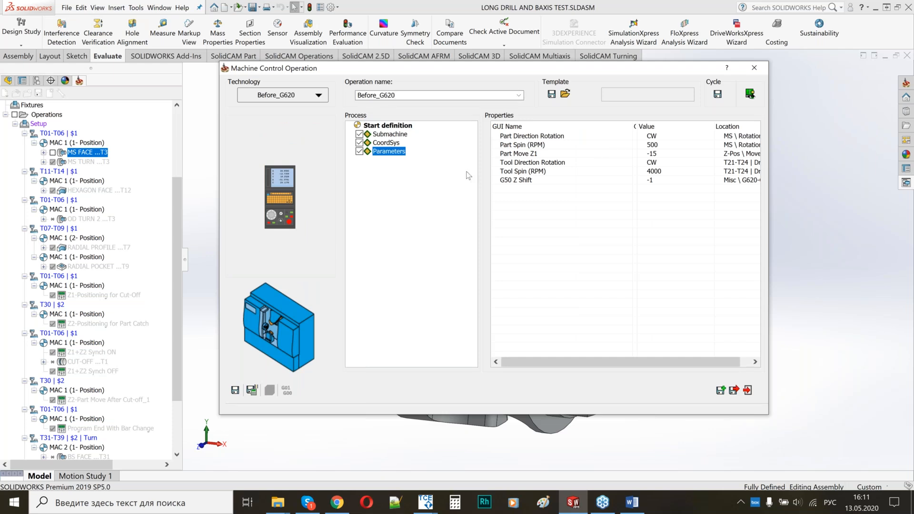
pyautogui.moveTo(585, 66); pyautogui.dragTo(522, 40)
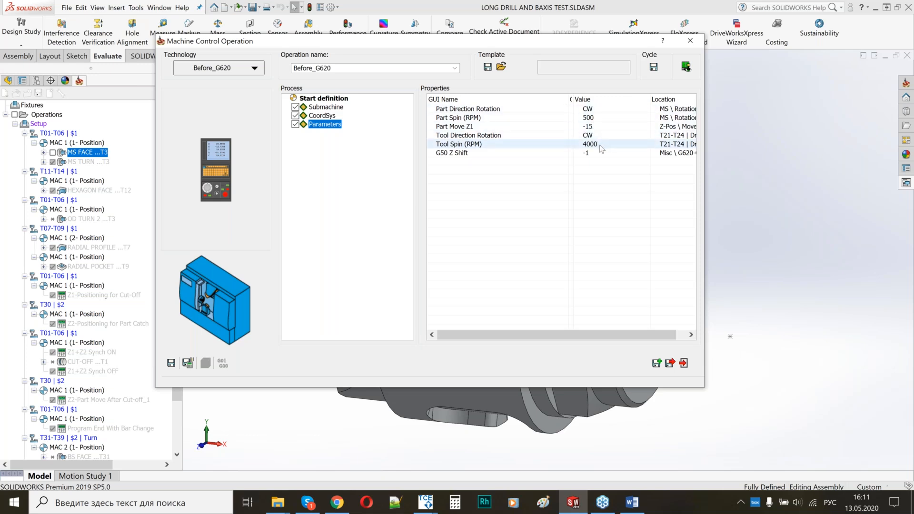
pyautogui.click(187, 363)
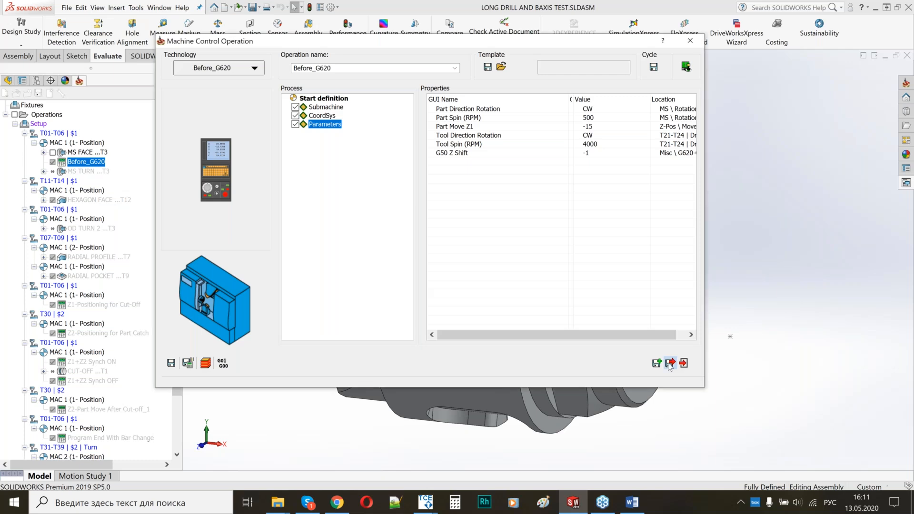
pyautogui.click(670, 363)
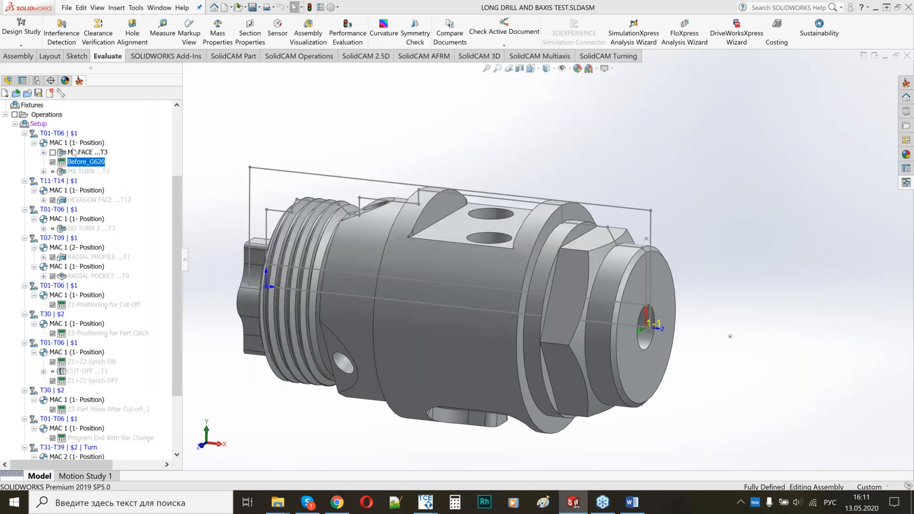
# Add a turning Drilling operation after Before_G620 and assign tool 21 from the T21-T23 Drill turret, inspecting its mounting on the machine.
pyautogui.rightClick(82, 162)
pyautogui.moveTo(142, 180)
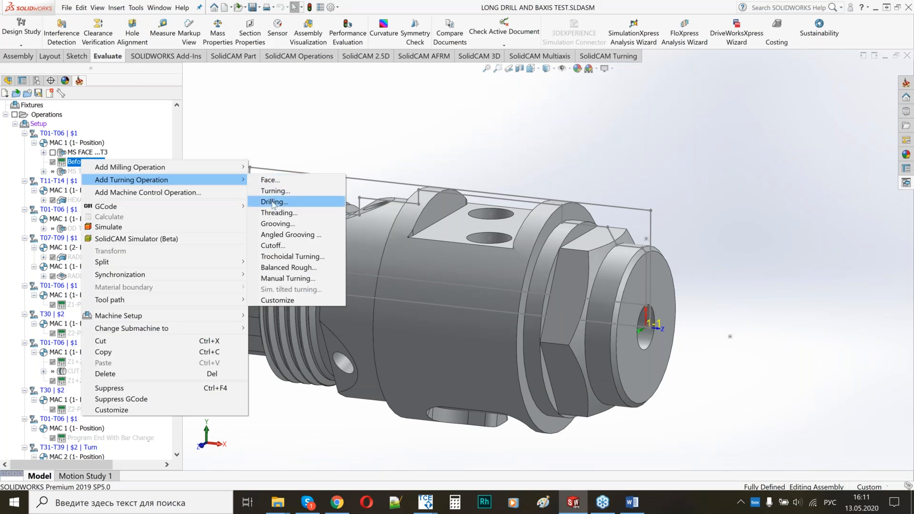
pyautogui.click(273, 202)
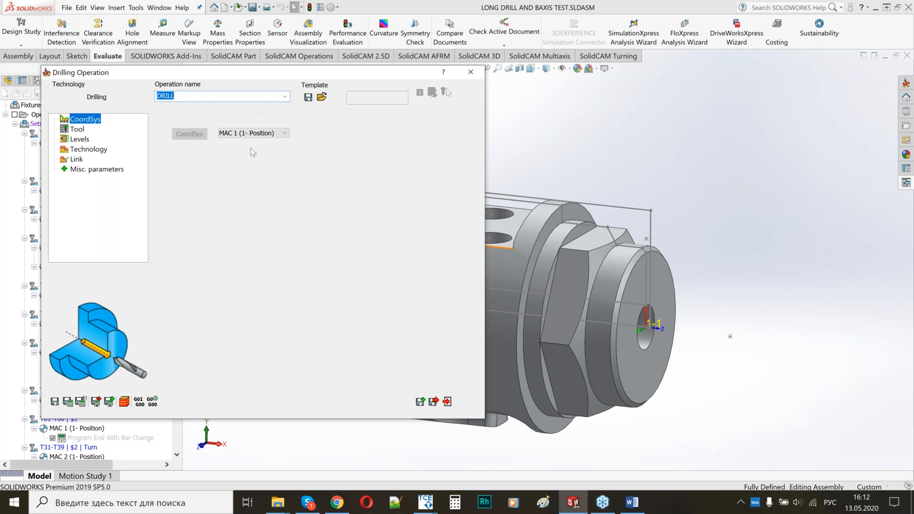
pyautogui.click(75, 130)
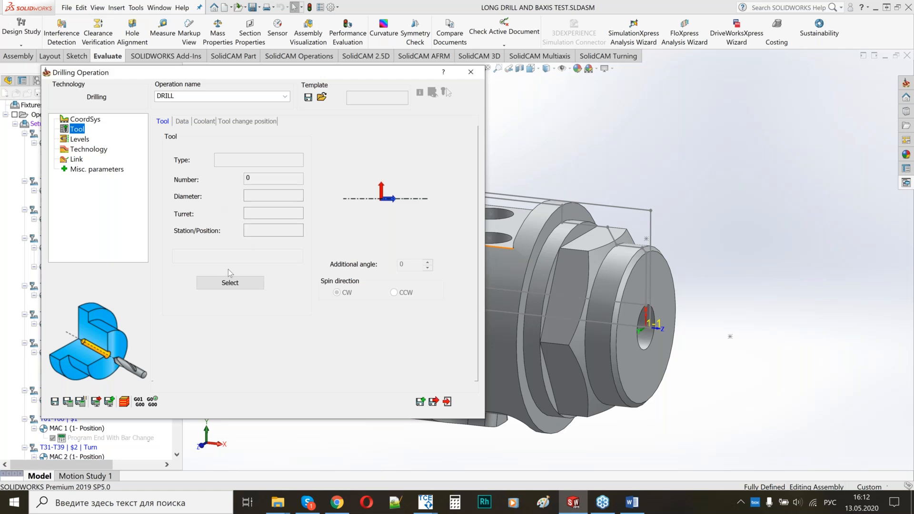
pyautogui.click(256, 286)
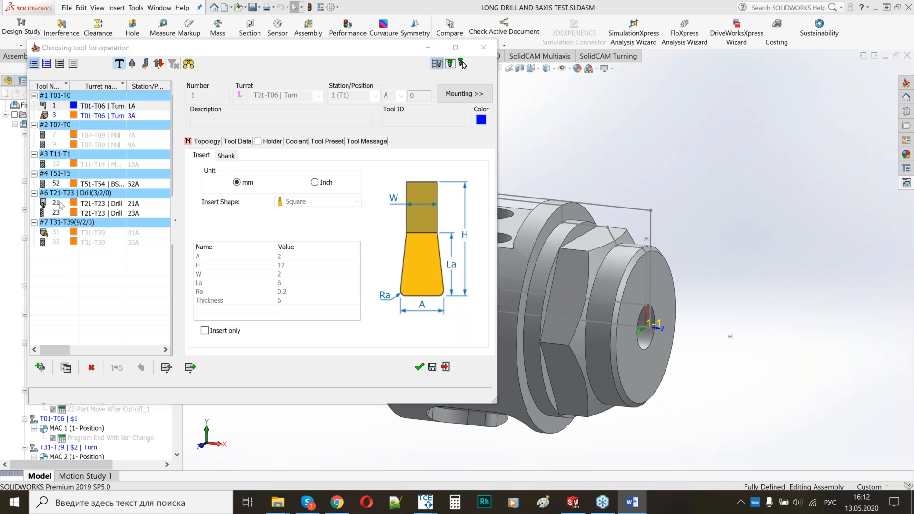
pyautogui.click(186, 245)
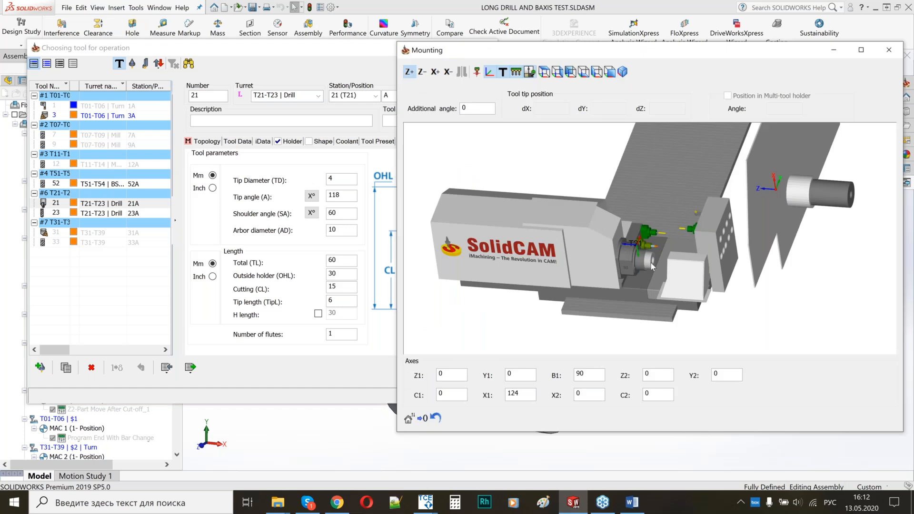
pyautogui.moveTo(677, 240); pyautogui.dragTo(622, 304, button='middle')
pyautogui.scroll(5, 622, 304)
pyautogui.scroll(2, 622, 303)
pyautogui.click(886, 50)
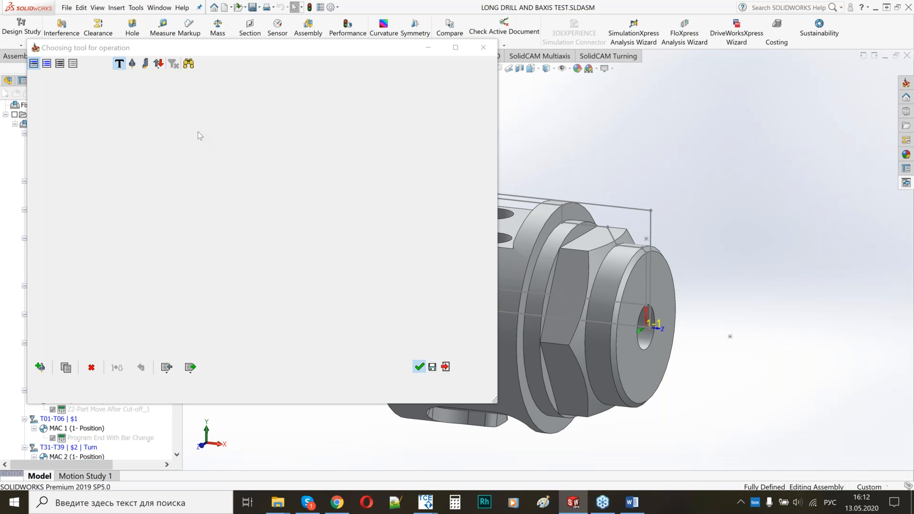
# Set the drilling operation's drill end to -2 and its approach point to Only Z at 10.
pyautogui.write('-2')
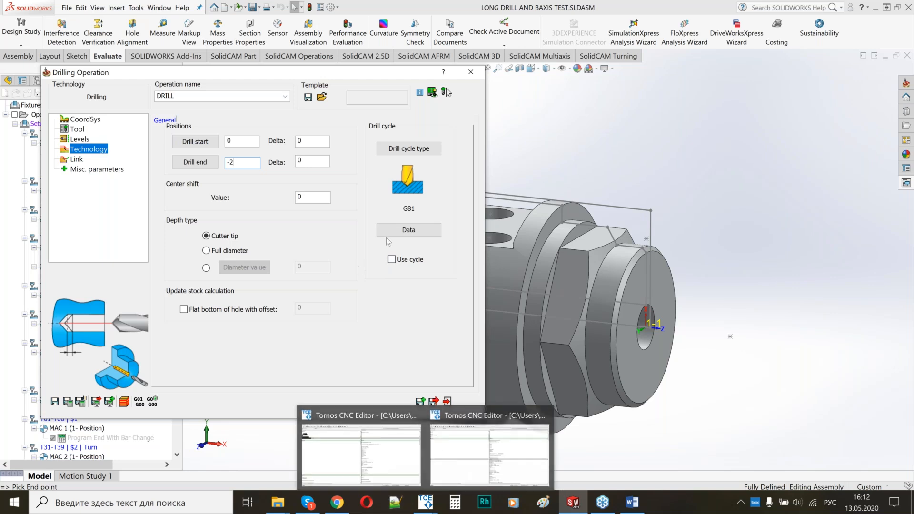
pyautogui.click(76, 159)
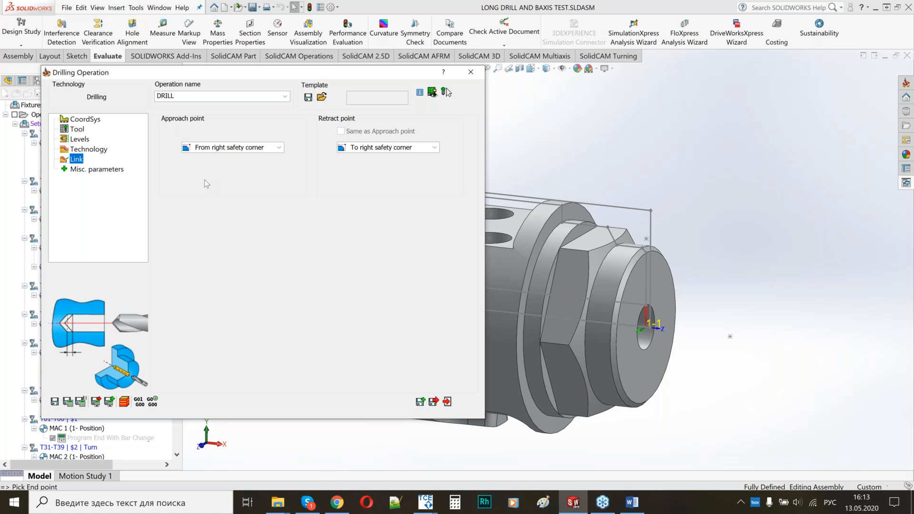
pyautogui.moveTo(220, 71); pyautogui.dragTo(431, 103)
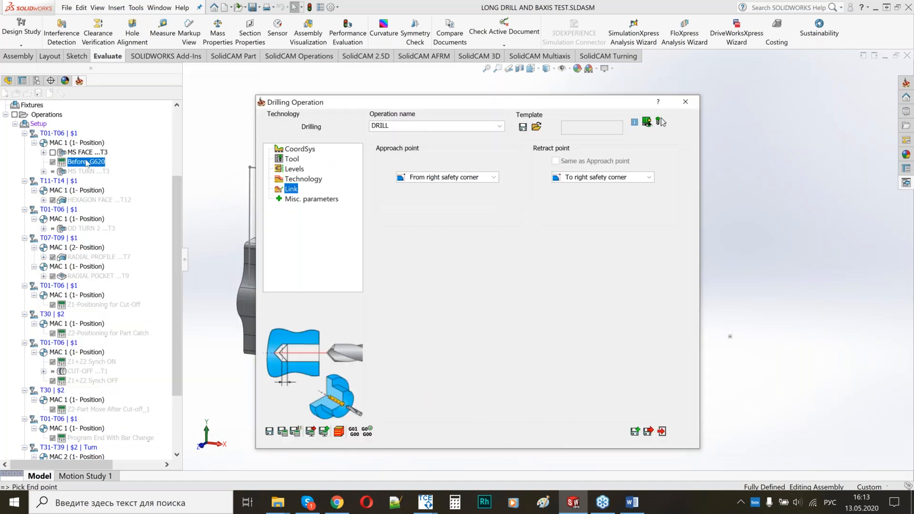
pyautogui.click(434, 180)
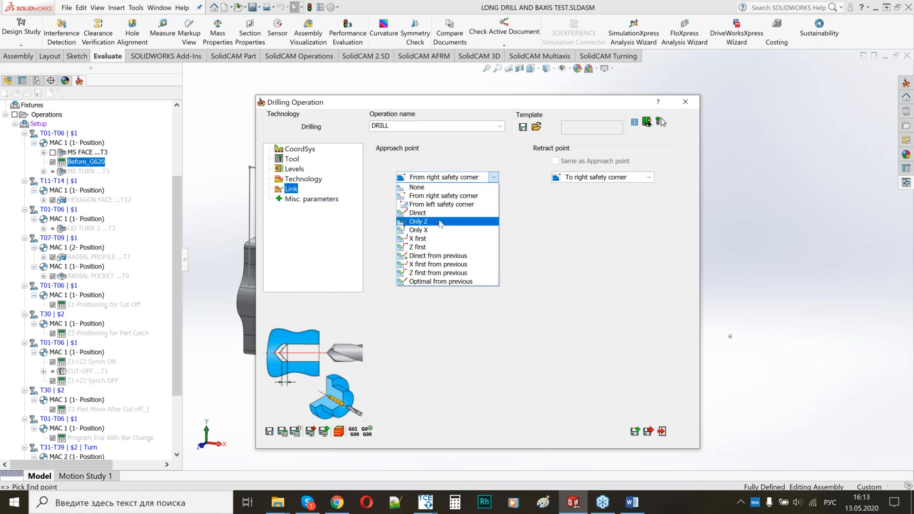
pyautogui.click(441, 222)
pyautogui.write('10')
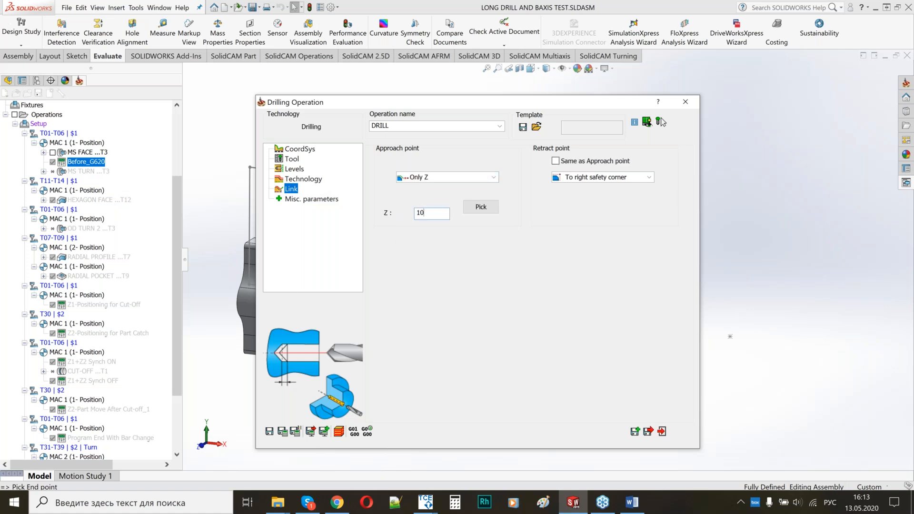
# Set the drilling operation's retract point to Only Z at 50, then save and calculate it.
pyautogui.click(563, 179)
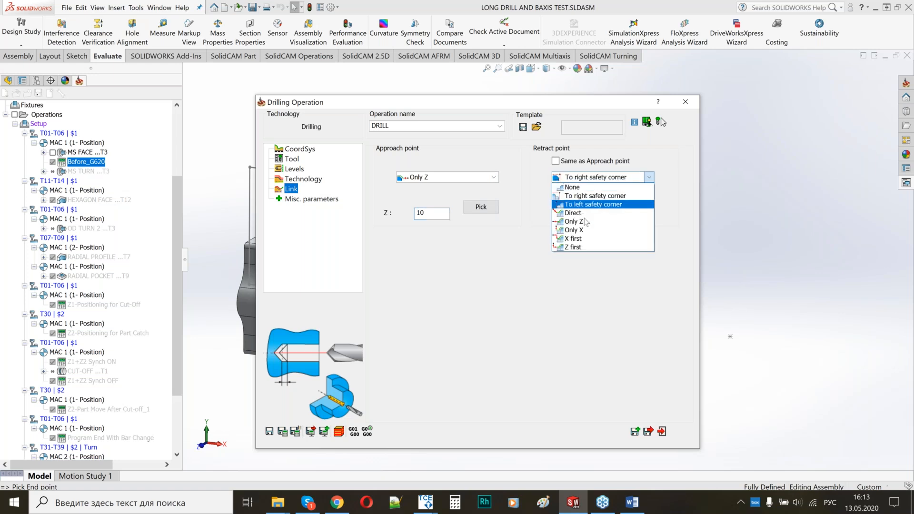
pyautogui.click(585, 222)
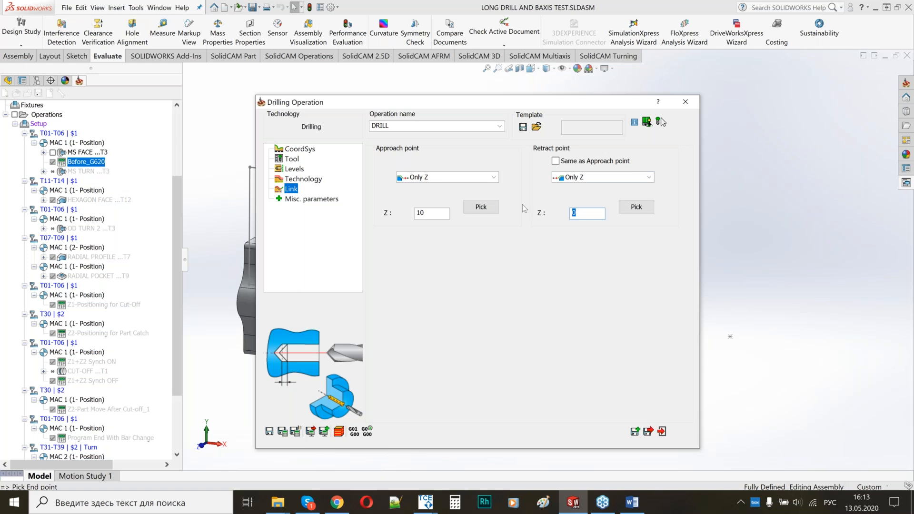
pyautogui.write('50')
pyautogui.click(284, 432)
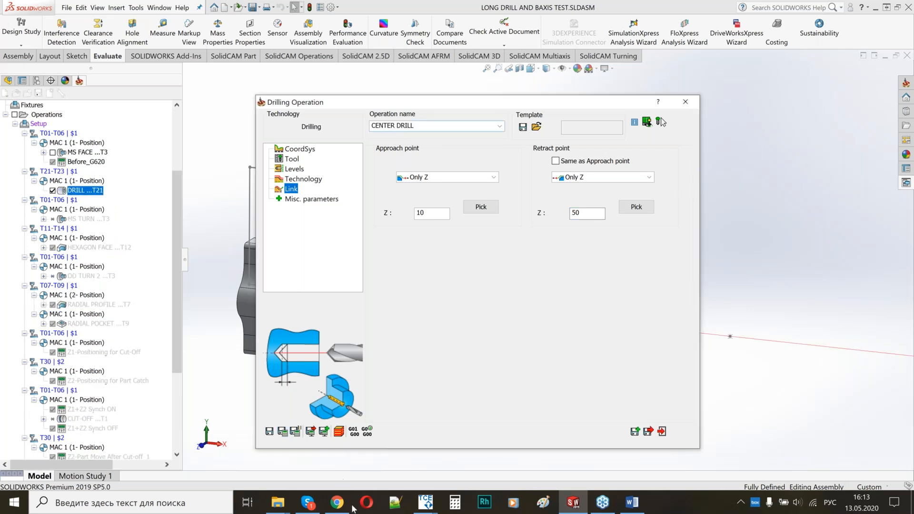
# Save the center drilling operation and create a copy of it named DRILL D5.
pyautogui.click(269, 431)
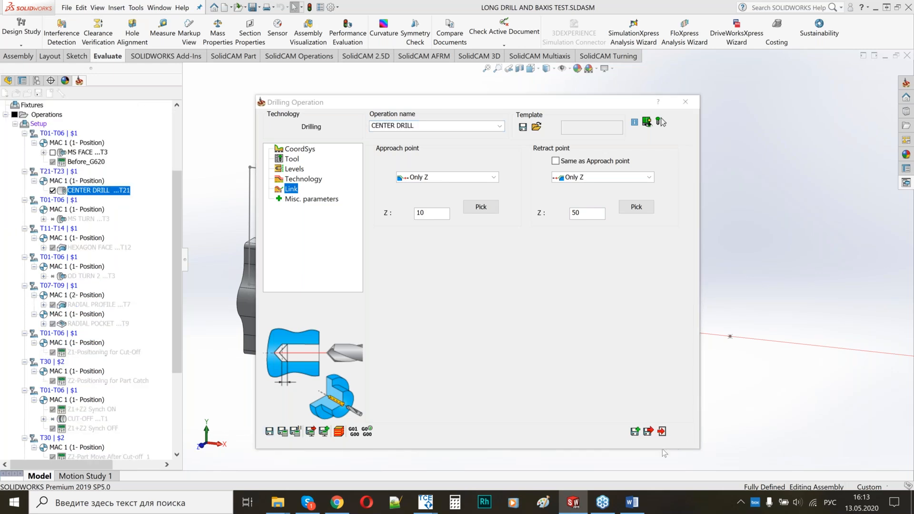
pyautogui.click(637, 436)
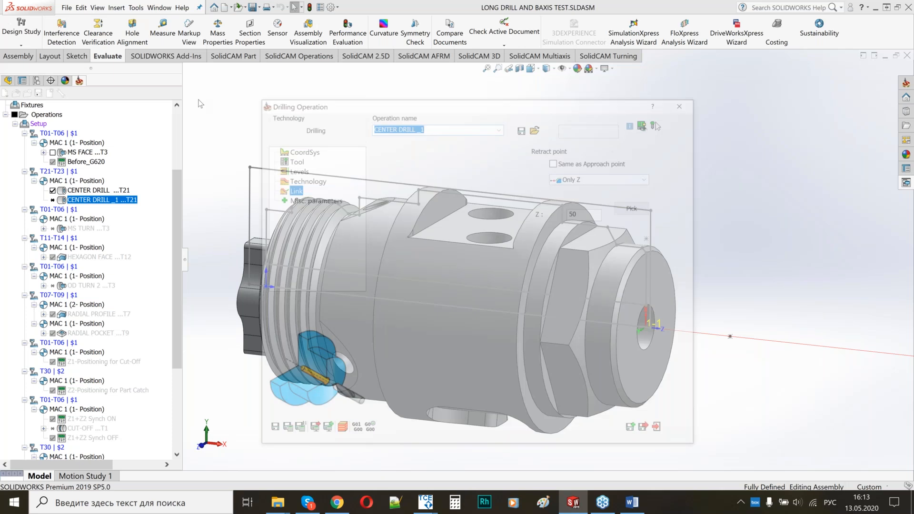
pyautogui.click(417, 128)
pyautogui.press('BackSpace')
pyautogui.press('BackSpace')
pyautogui.hotkey('alt', 'shift')
pyautogui.write('D5')
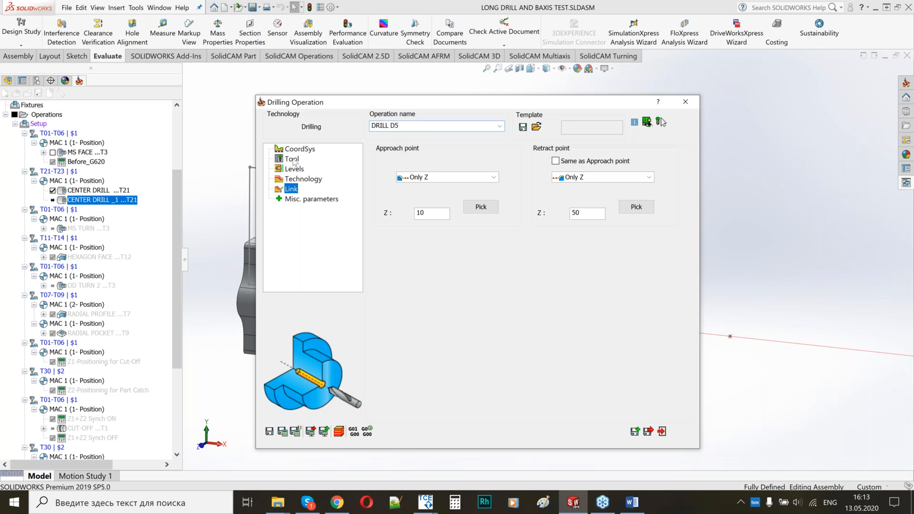
# Assign tool 23 to DRILL D5, set the drill end to -28 and choose the G83 drill cycle.
pyautogui.click(293, 159)
pyautogui.click(441, 317)
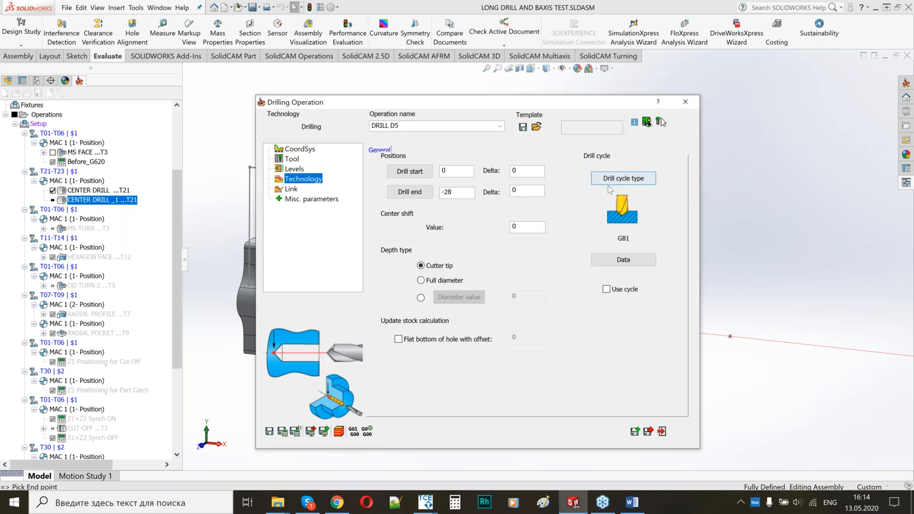
pyautogui.click(555, 205)
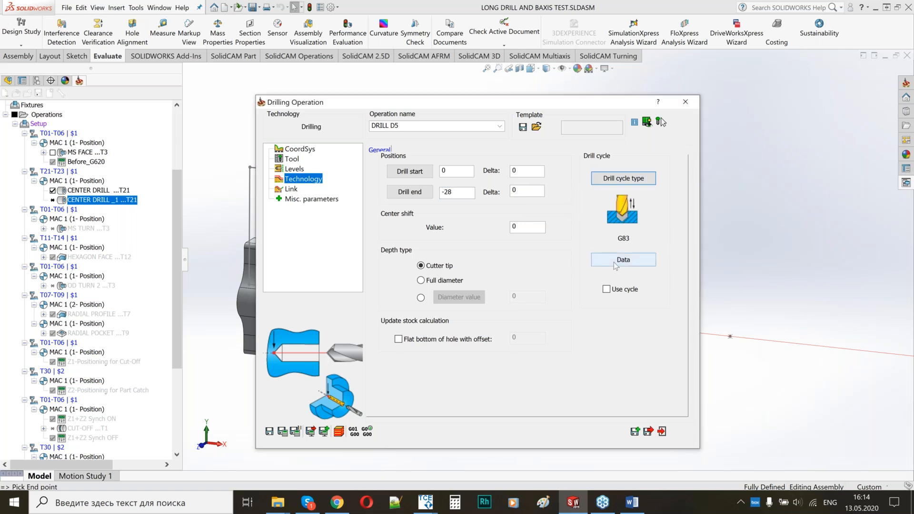
# Enter 1 in the G83 cycle data of DRILL D5 and enable Use cycle.
pyautogui.click(623, 259)
pyautogui.click(660, 311)
pyautogui.write('1')
pyautogui.click(576, 416)
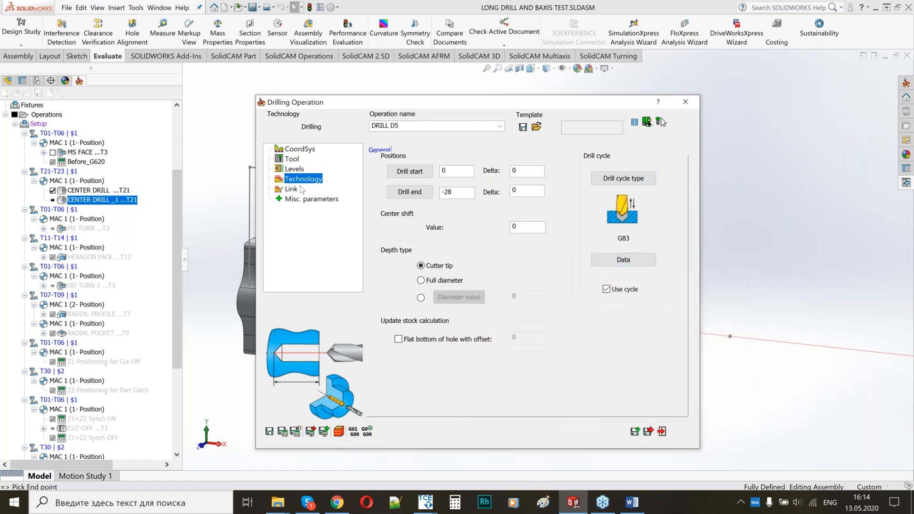
# Set DRILL D5's retract point Z to 300, then save and calculate the operation.
pyautogui.click(292, 189)
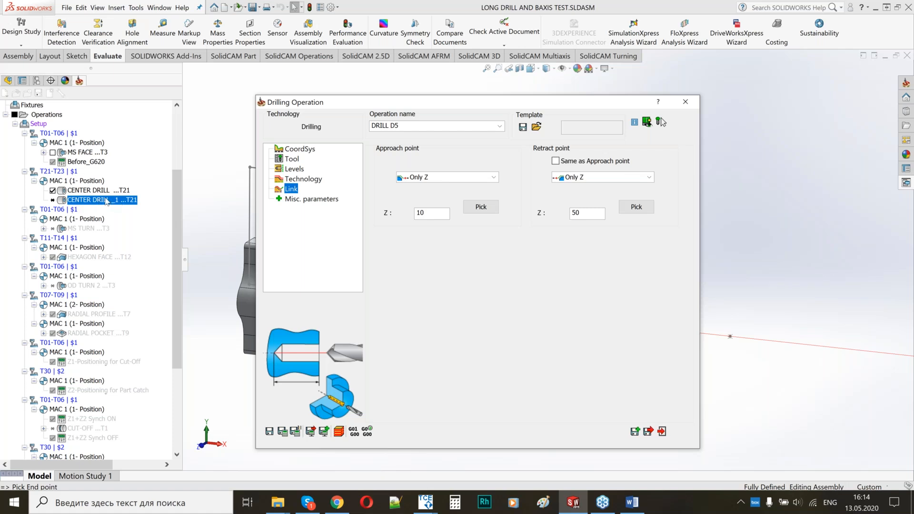
pyautogui.doubleClick(574, 213)
pyautogui.write('300')
pyautogui.doubleClick(576, 217)
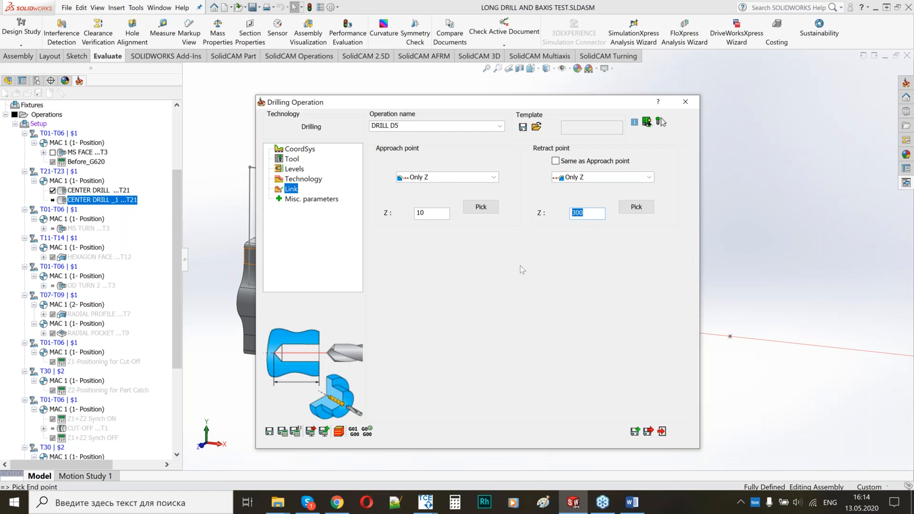
pyautogui.click(282, 432)
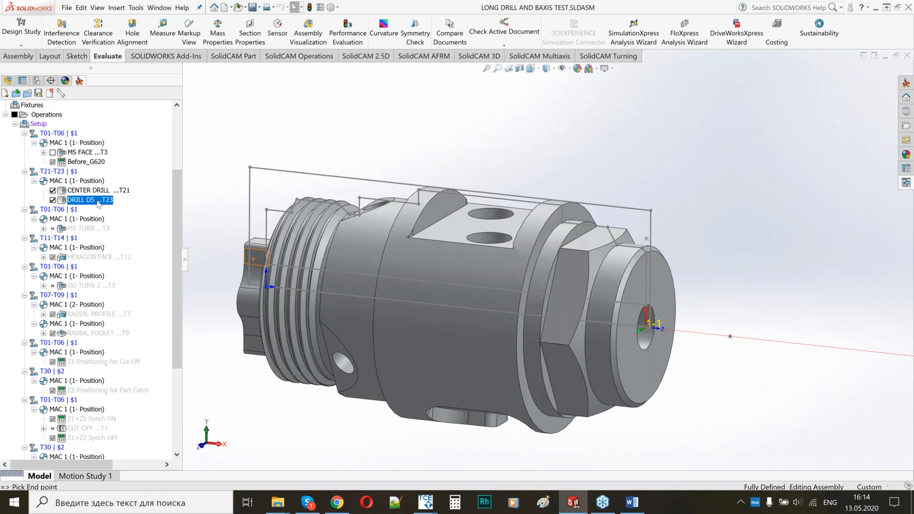
# Add a default Stock move machine control operation after DRILL D5, consulting the G0Z-1.0 line after G630 in the Tornos CNC Editor, and save it.
pyautogui.rightClick(99, 204)
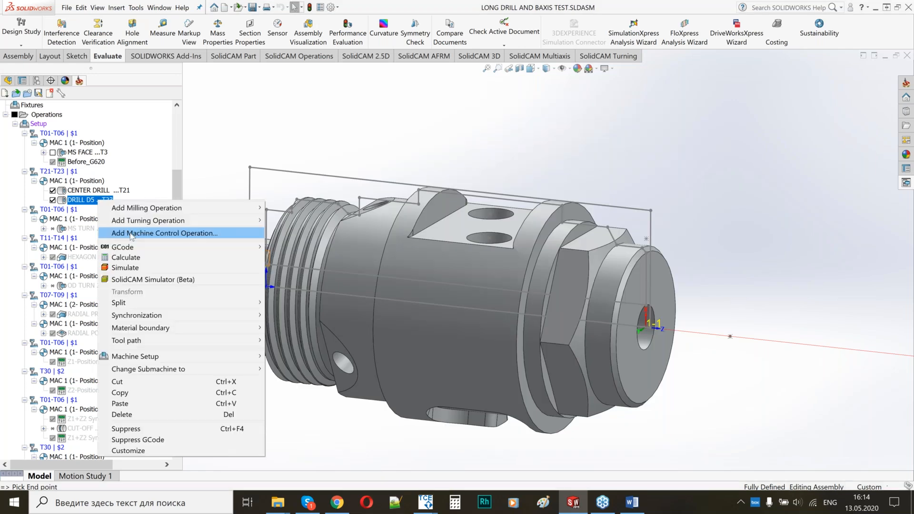
pyautogui.click(131, 233)
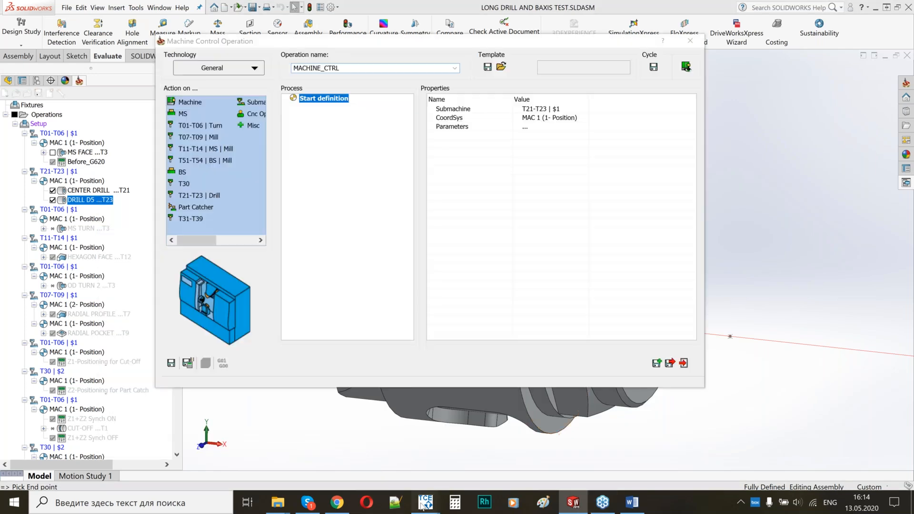
pyautogui.click(421, 506)
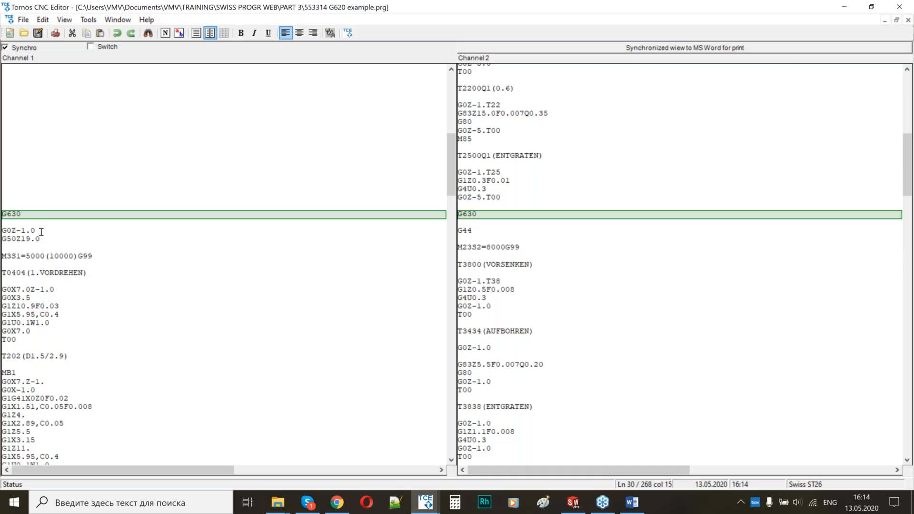
pyautogui.moveTo(41, 232); pyautogui.dragTo(3, 232)
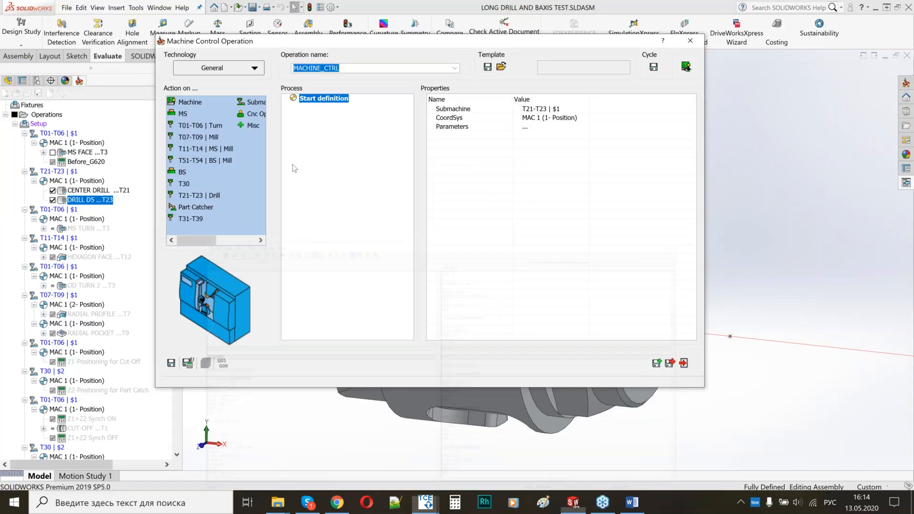
pyautogui.click(255, 68)
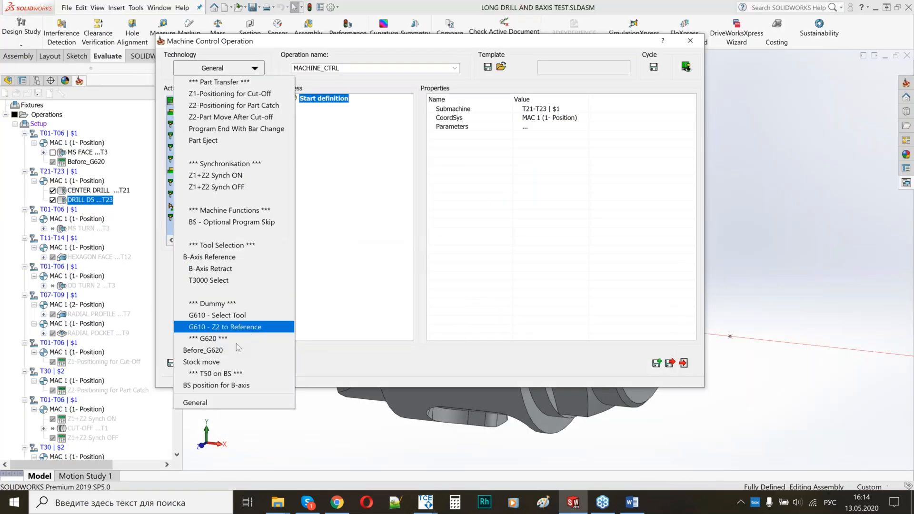
pyautogui.click(209, 363)
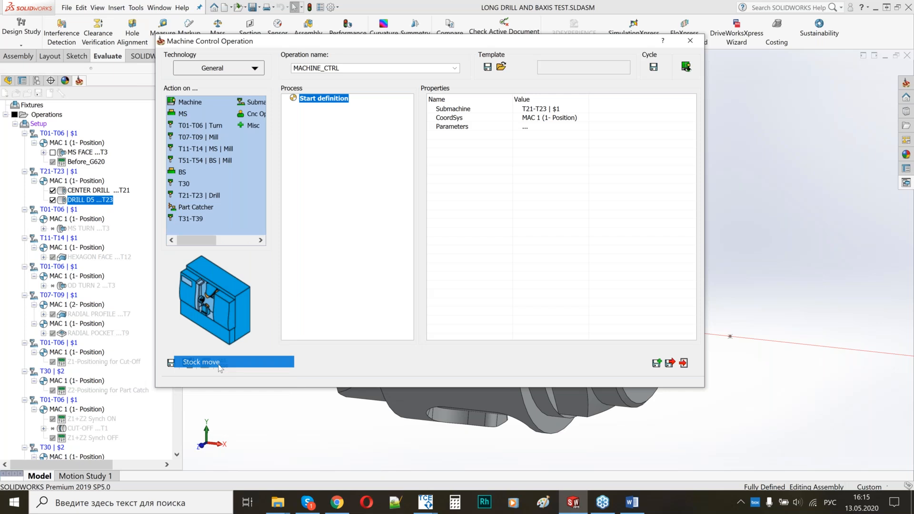
pyautogui.click(488, 290)
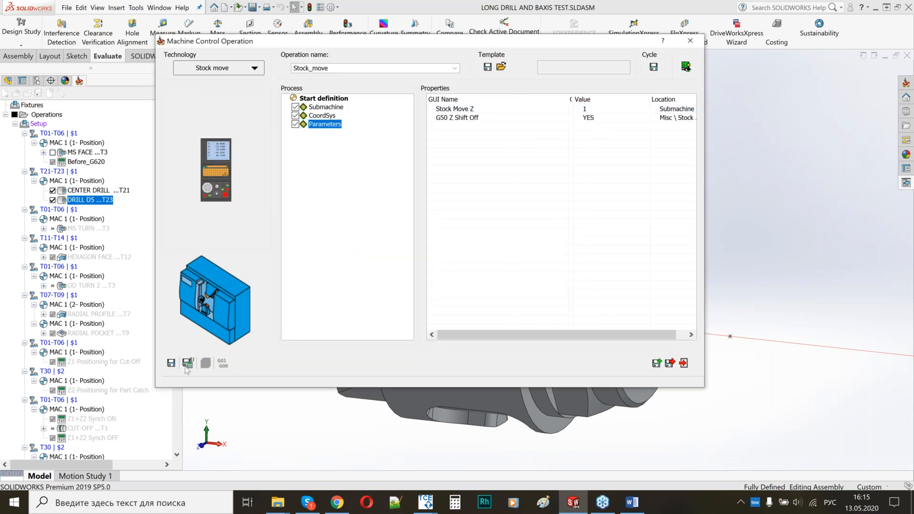
pyautogui.click(670, 363)
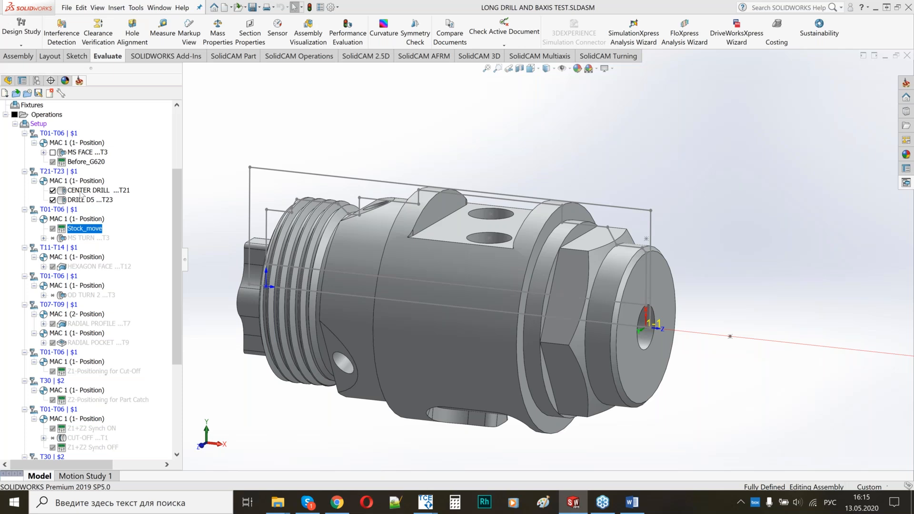
# Consult the G620 block in the Tornos CNC Editor and set the channel synchronization label before CENTER DRILL to G620, checking the label after DRILL D5.
pyautogui.click(425, 503)
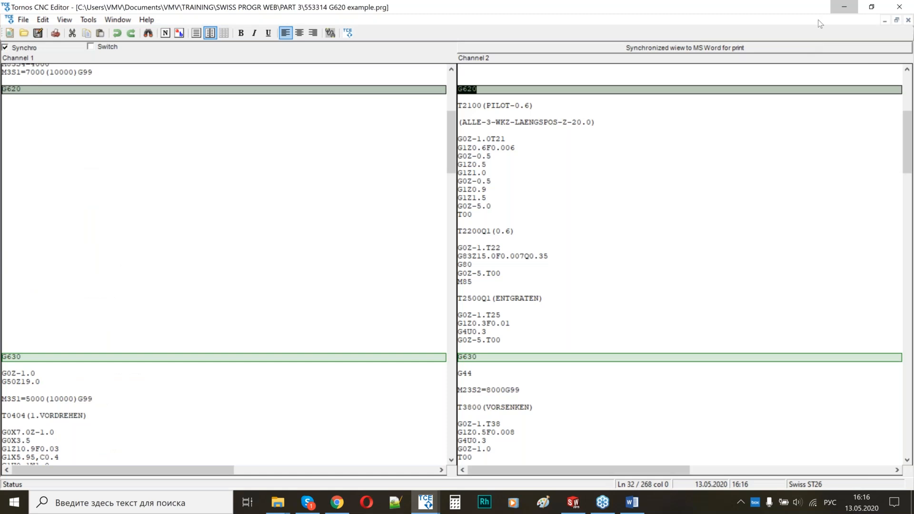
pyautogui.click(844, 7)
pyautogui.rightClick(519, 137)
pyautogui.click(561, 190)
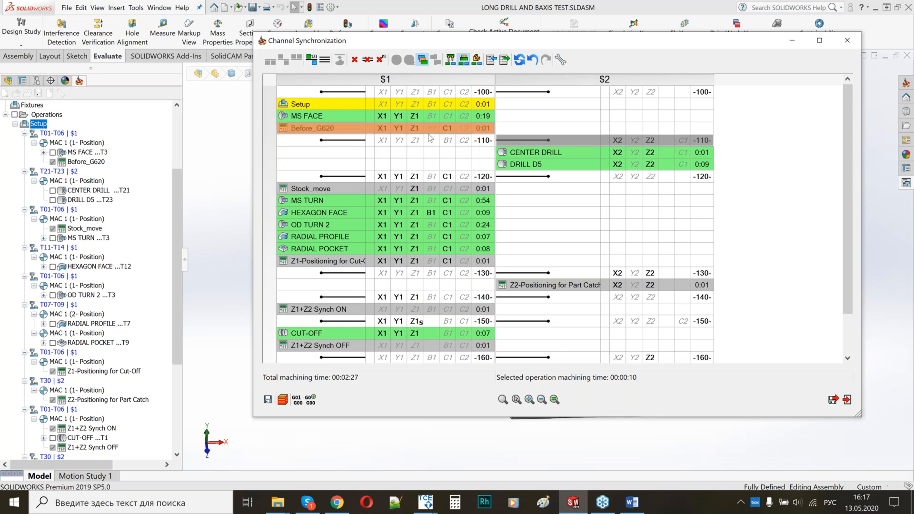
pyautogui.rightClick(505, 94)
pyautogui.rightClick(501, 178)
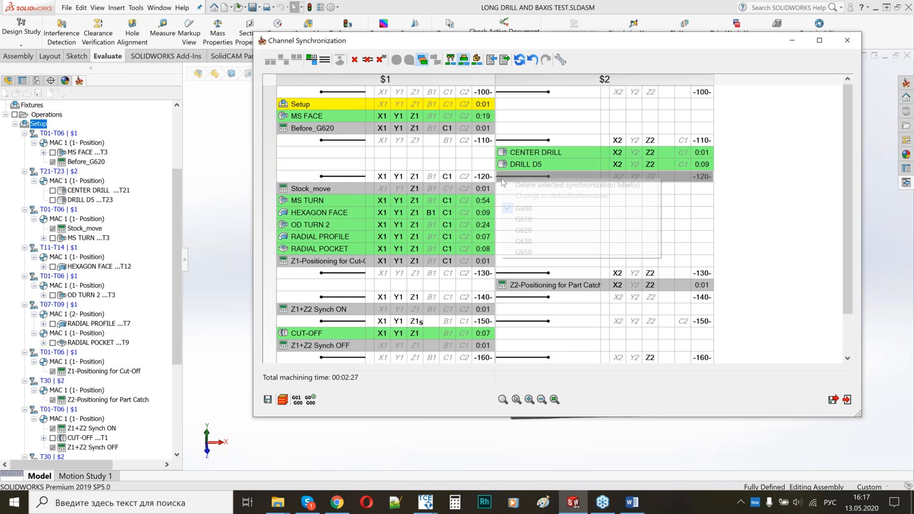
pyautogui.click(446, 167)
pyautogui.click(448, 166)
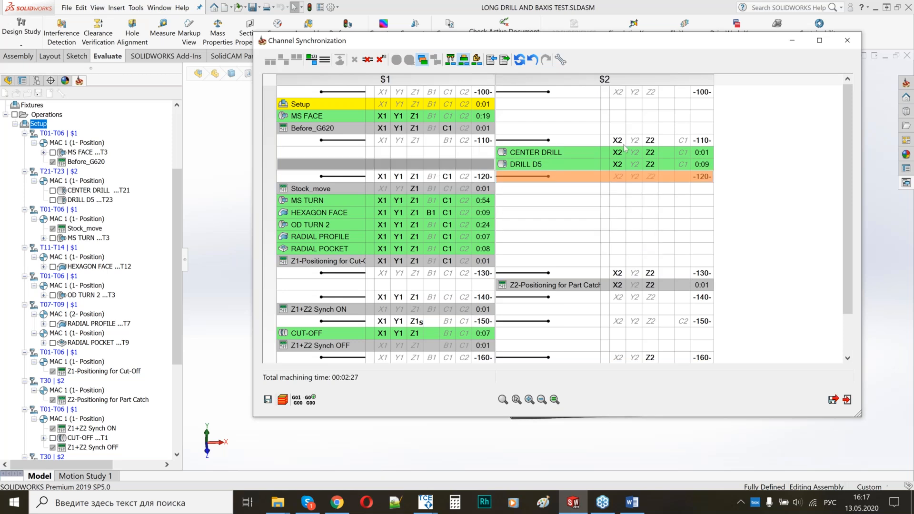
# Set the synchronization labels before and after Z2-Positioning for Part Catch to G650.
pyautogui.scroll(-1, 582, 232)
pyautogui.click(534, 247)
pyautogui.rightClick(534, 247)
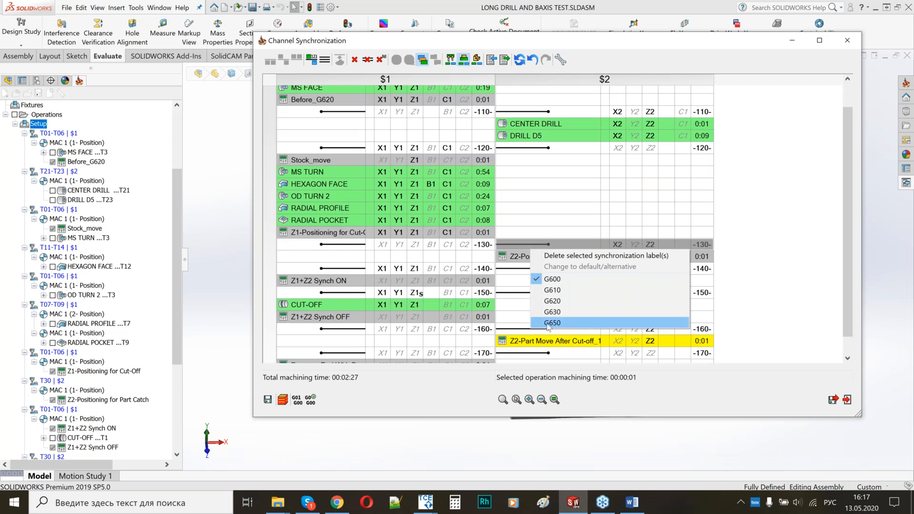
pyautogui.click(549, 323)
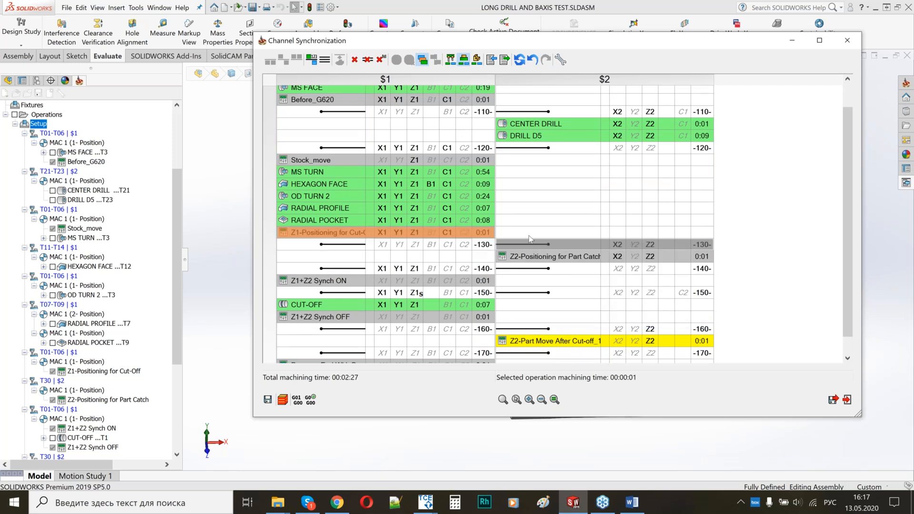
pyautogui.click(501, 268)
pyautogui.rightClick(501, 269)
pyautogui.click(556, 348)
# Delete the synchronization labels before CUT-OFF and after Z2-Part Move After Cut-off_1, then save and exit the channel synchronization.
pyautogui.rightClick(498, 292)
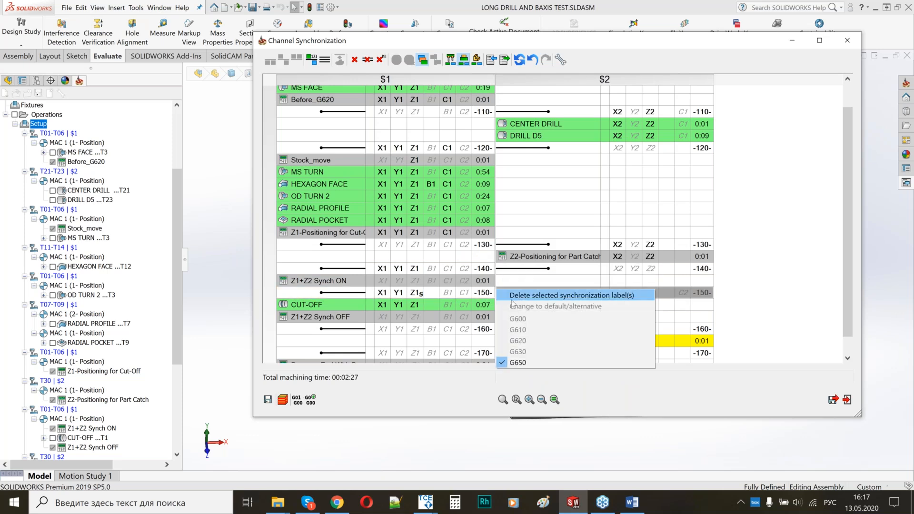
pyautogui.click(515, 296)
pyautogui.rightClick(501, 340)
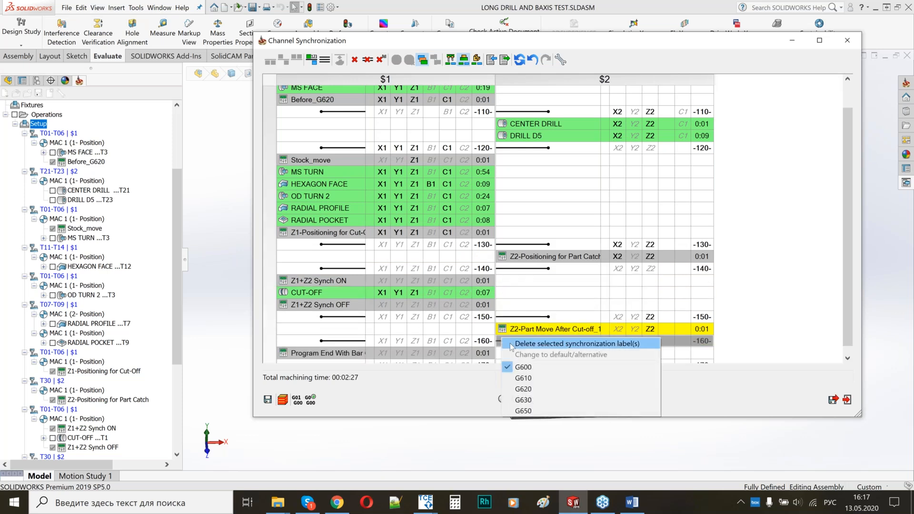
pyautogui.click(524, 343)
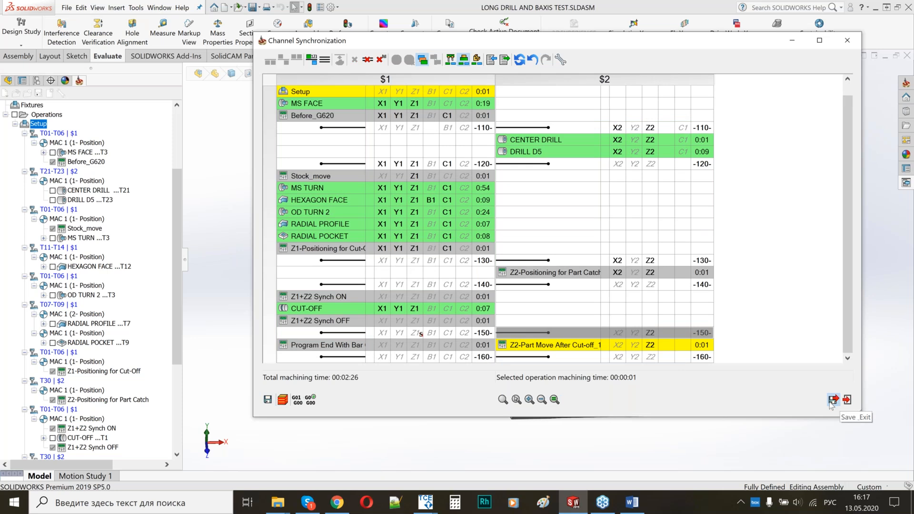
pyautogui.click(833, 400)
# Run the machine simulation of the whole Setup and pause it around the CENTER DRILL operation.
pyautogui.rightClick(43, 126)
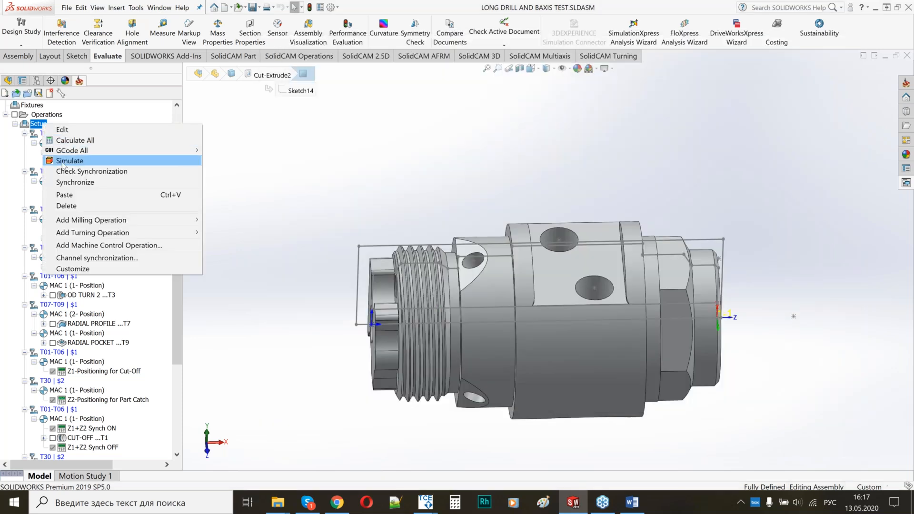
pyautogui.click(65, 162)
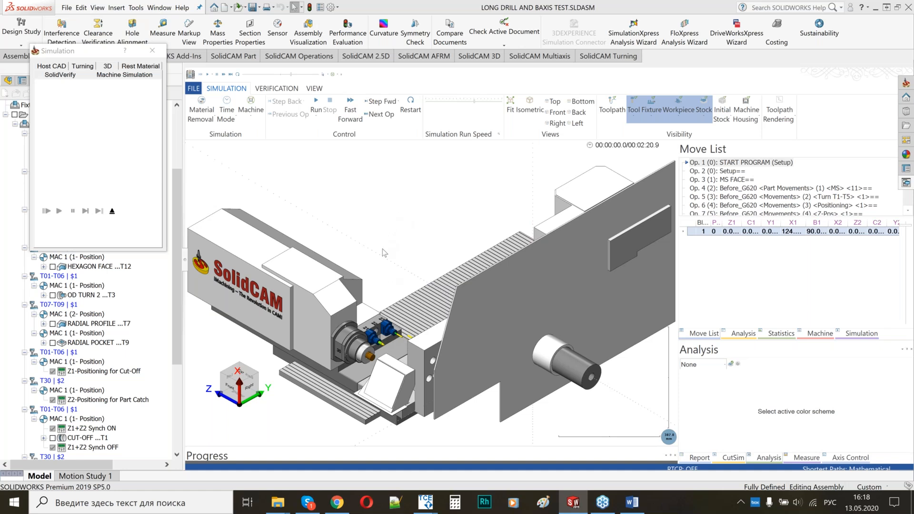
pyautogui.moveTo(383, 269); pyautogui.dragTo(481, 245, button='middle')
pyautogui.scroll(2, 524, 265)
pyautogui.scroll(1, 481, 245)
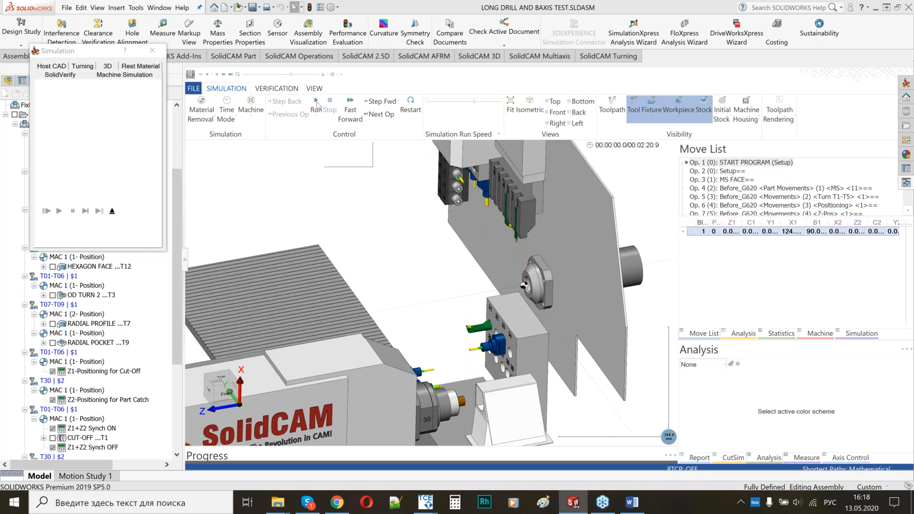
pyautogui.scroll(5, 476, 213)
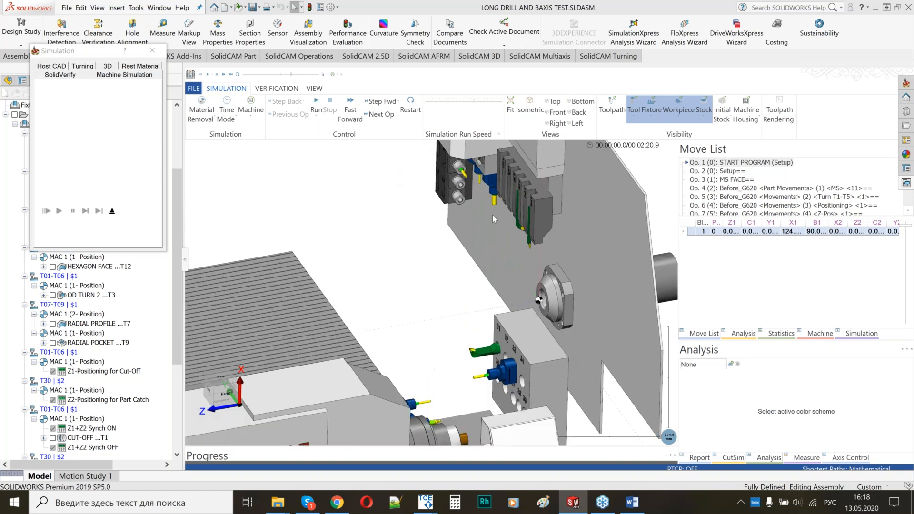
pyautogui.scroll(-3, 521, 257)
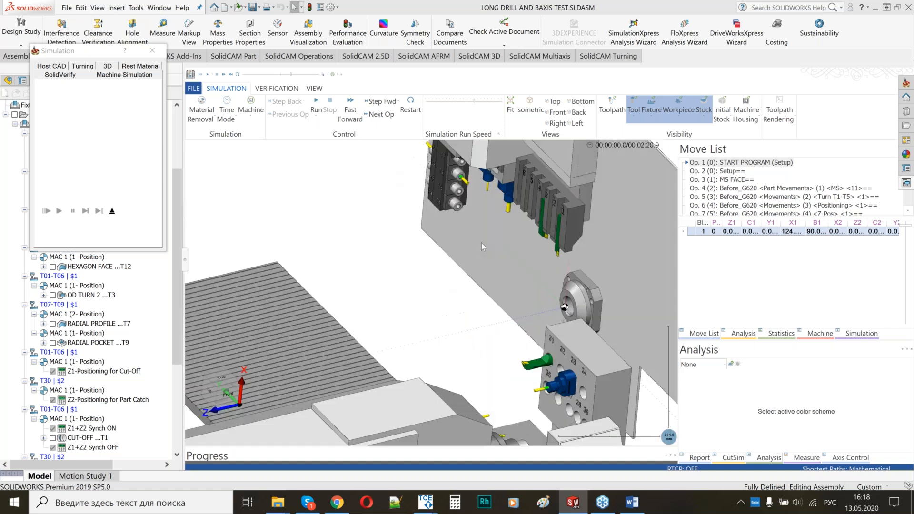
pyautogui.click(318, 103)
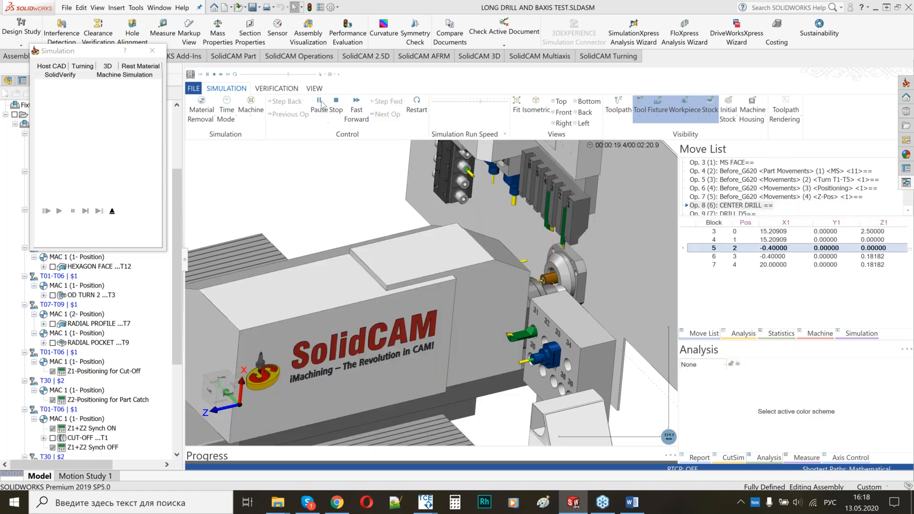
pyautogui.click(320, 104)
# Examine the position of tool 21 relative to the bar and turrets through the CENTER DRILL moves.
pyautogui.moveTo(554, 268); pyautogui.dragTo(552, 299, button='middle')
pyautogui.scroll(5, 554, 299)
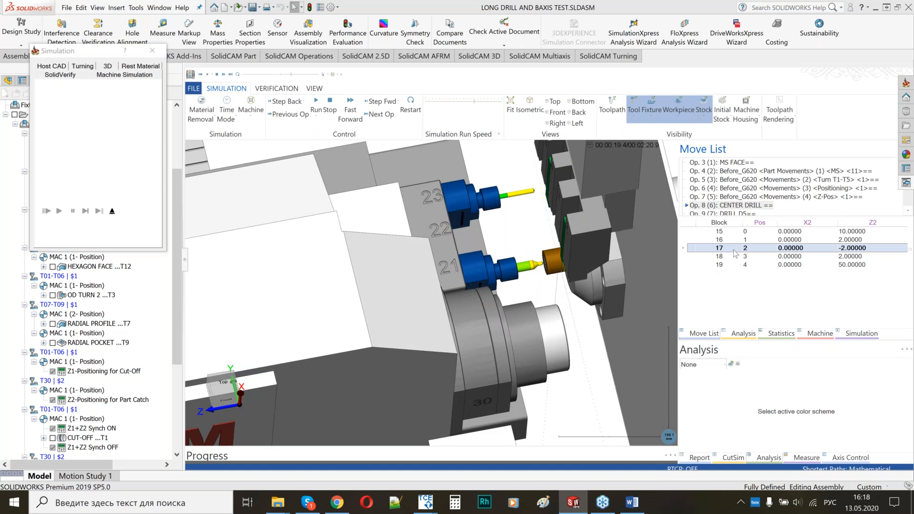
pyautogui.scroll(3, 734, 250)
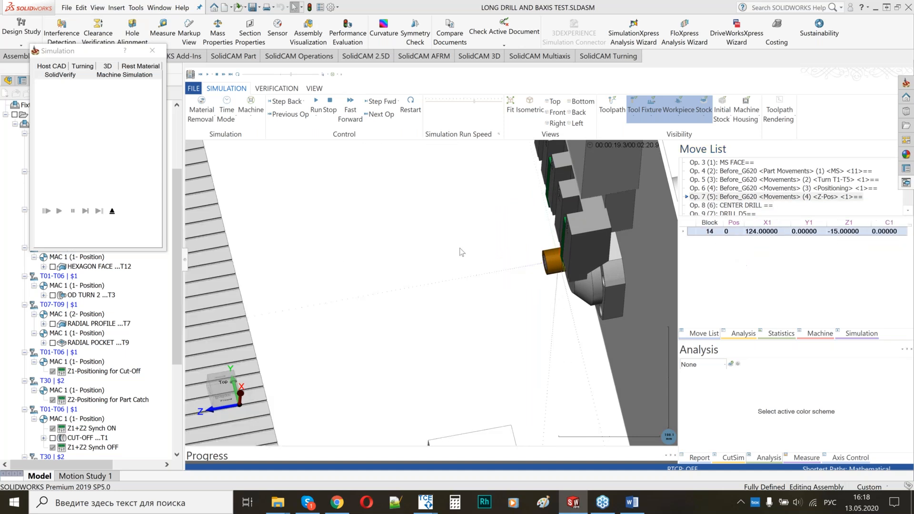
pyautogui.scroll(-1, 464, 249)
pyautogui.scroll(-2, 464, 249)
pyautogui.scroll(-1, 752, 248)
pyautogui.scroll(-1, 754, 252)
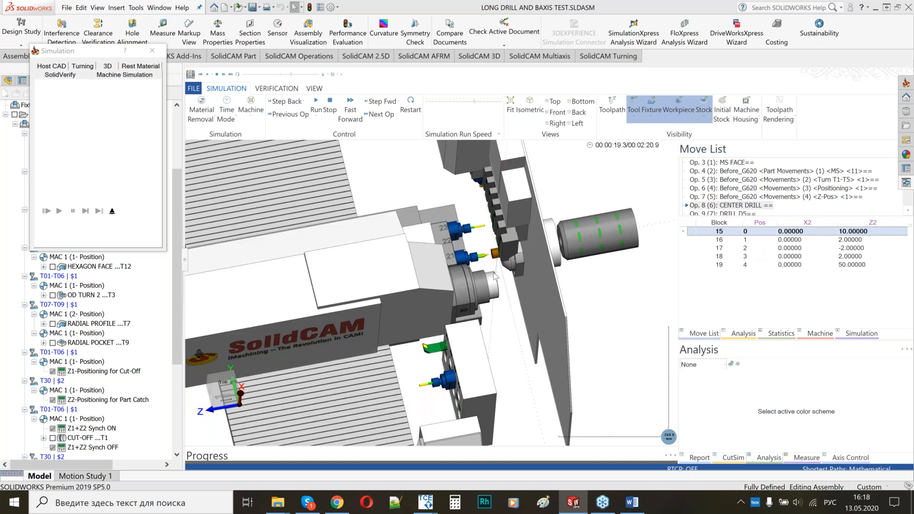
# Follow the simulated moves from CENTER DRILL to the Stock_move operation and examine the tools relative to the bar and turrets.
pyautogui.scroll(5, 495, 277)
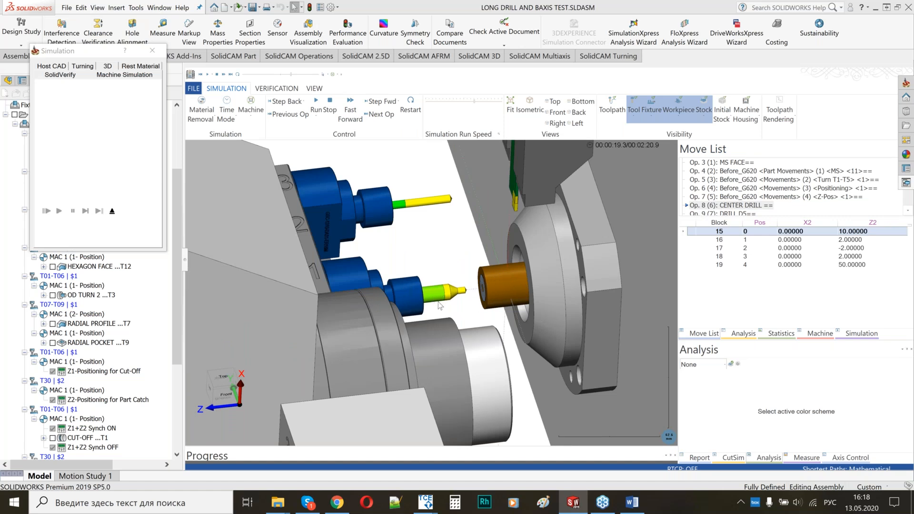
pyautogui.press('Down')
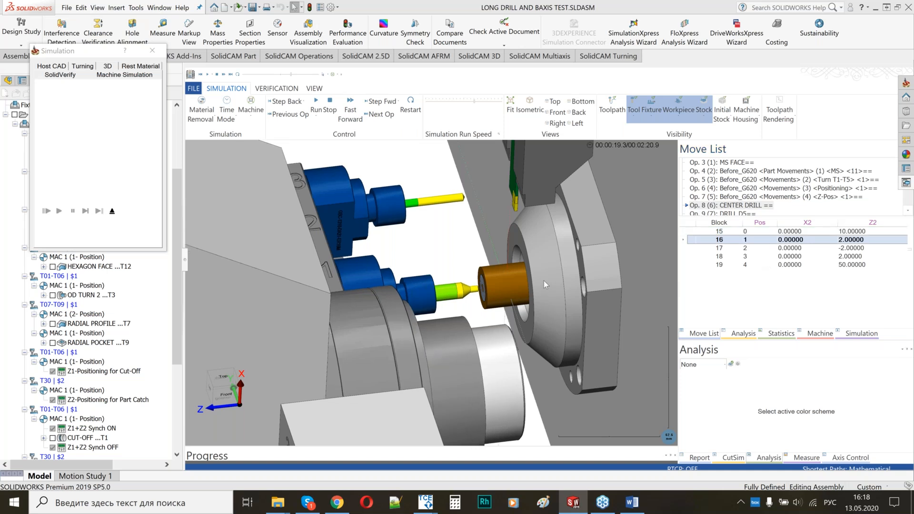
pyautogui.scroll(-4, 529, 259)
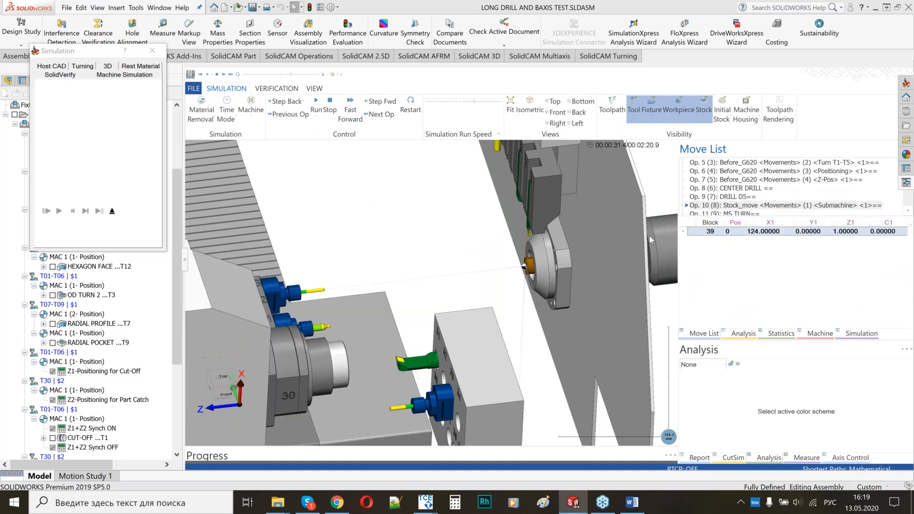
pyautogui.scroll(-2, 649, 236)
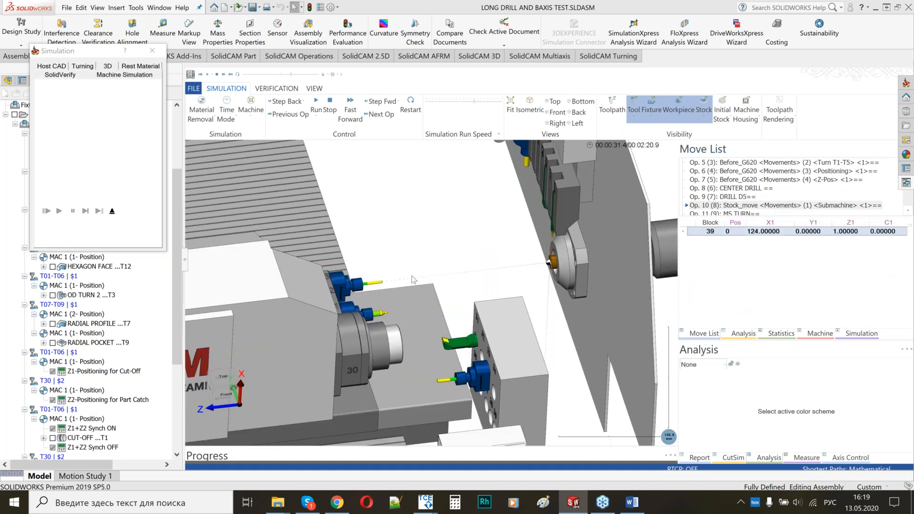
pyautogui.scroll(-3, 412, 279)
# Resume the machine simulation from Stock_move into the MS TURN operation, then pause and leave the simulation.
pyautogui.click(315, 104)
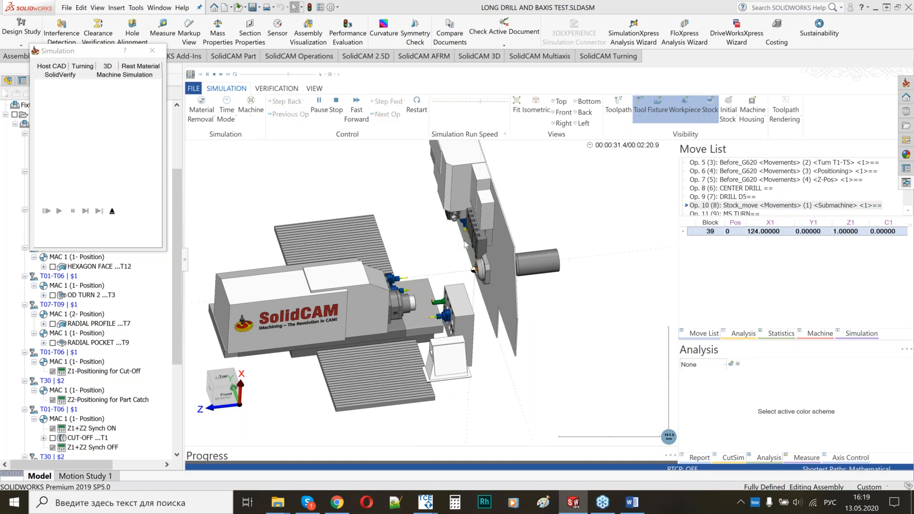
pyautogui.scroll(5, 464, 267)
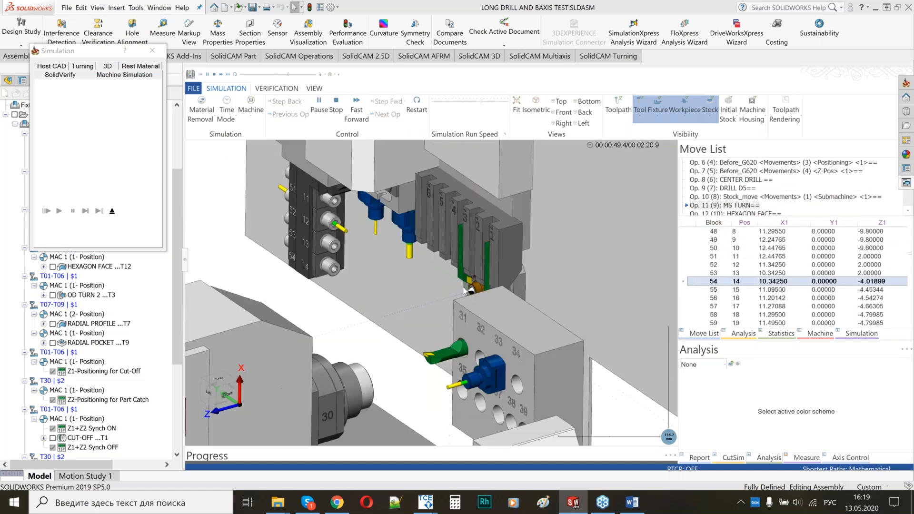
pyautogui.scroll(-4, 462, 305)
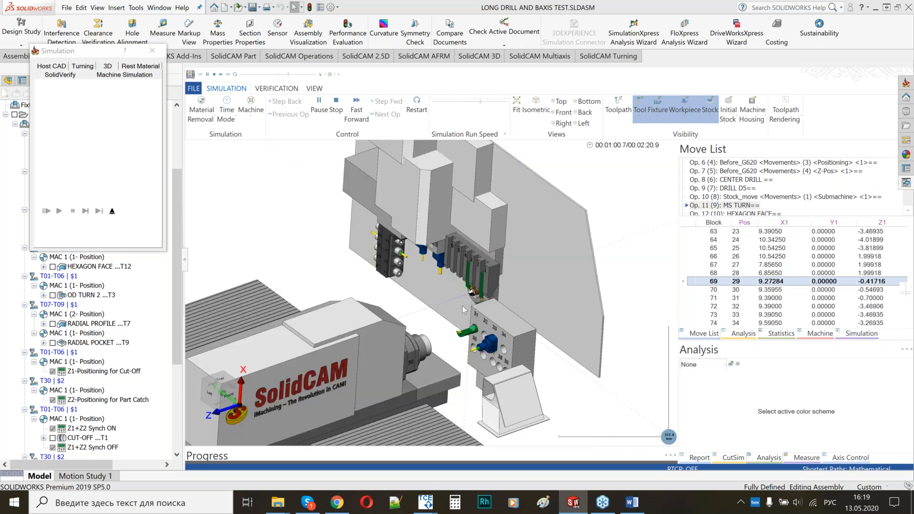
pyautogui.click(320, 102)
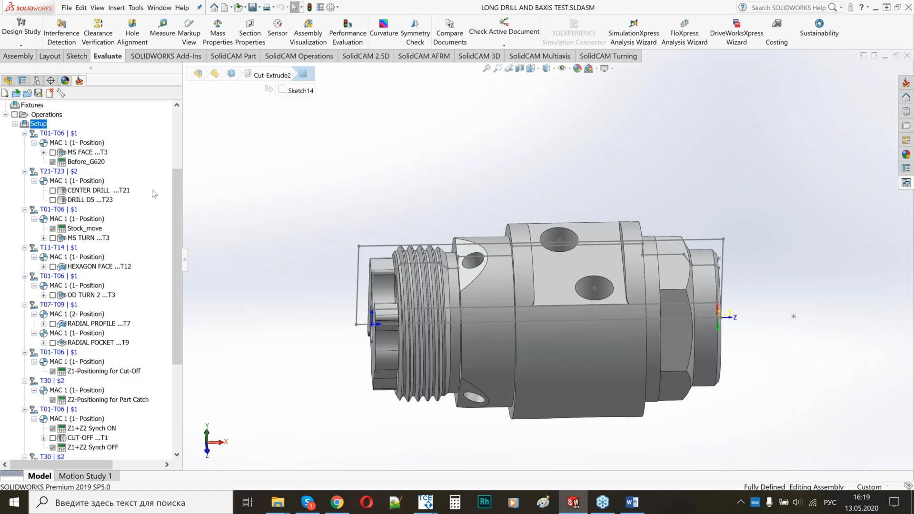
# Unsuppress the BS FACE and BS TURN operations under MAC 2.
pyautogui.scroll(-1, 182, 251)
pyautogui.moveTo(183, 251); pyautogui.dragTo(164, 336)
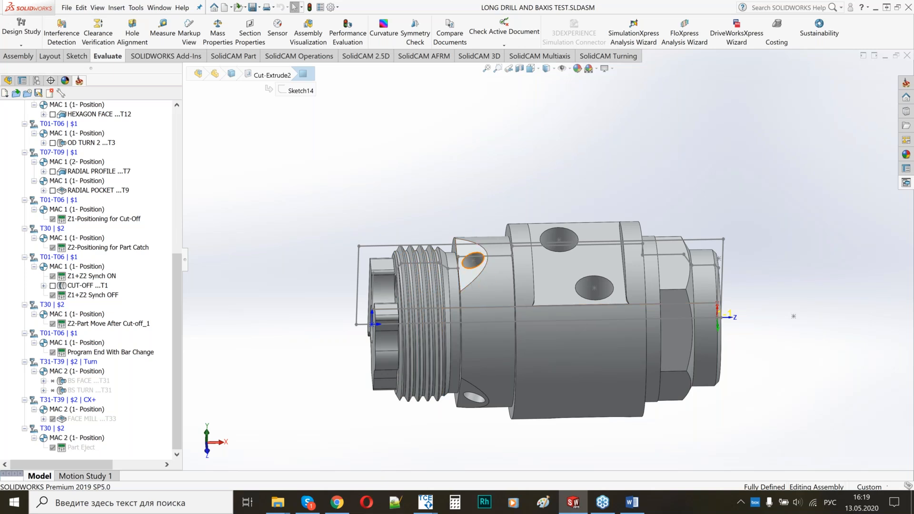
pyautogui.click(90, 381)
pyautogui.keyDown('shift'); pyautogui.click(90, 390); pyautogui.keyUp('shift')
pyautogui.rightClick(91, 390)
pyautogui.click(162, 359)
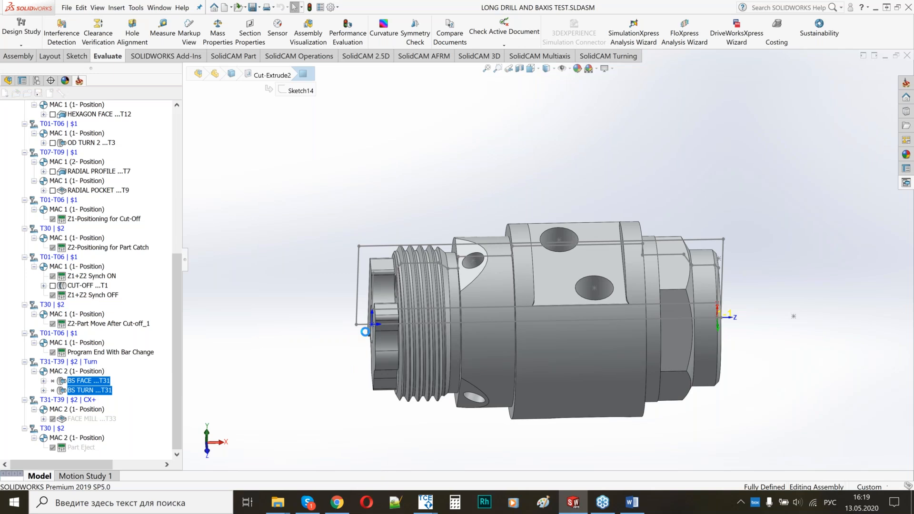
pyautogui.click(509, 314)
# Calculate the BS FACE and BS TURN operations.
pyautogui.rightClick(88, 388)
pyautogui.click(125, 189)
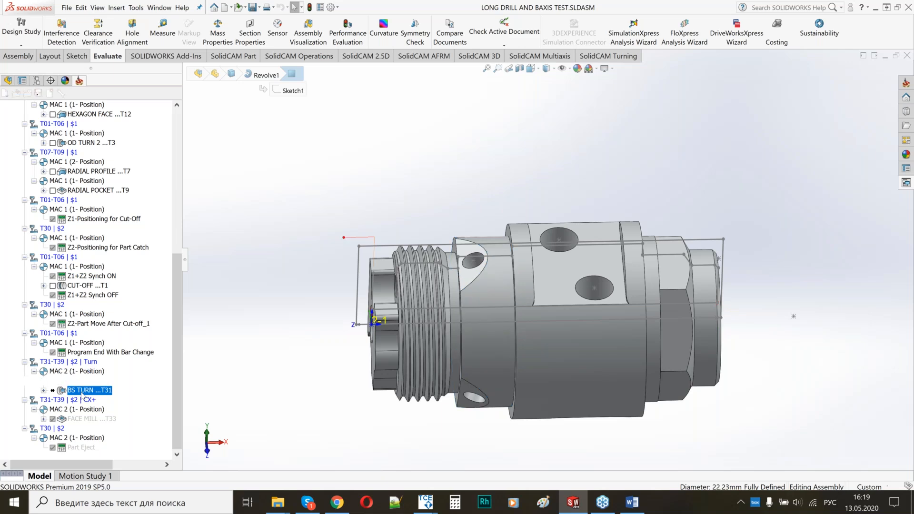
pyautogui.moveTo(538, 307)
pyautogui.mouseDown(button='middle')
pyautogui.moveTo(504, 306)
pyautogui.moveTo(533, 305)
pyautogui.mouseUp(button='middle')
pyautogui.click(52, 381)
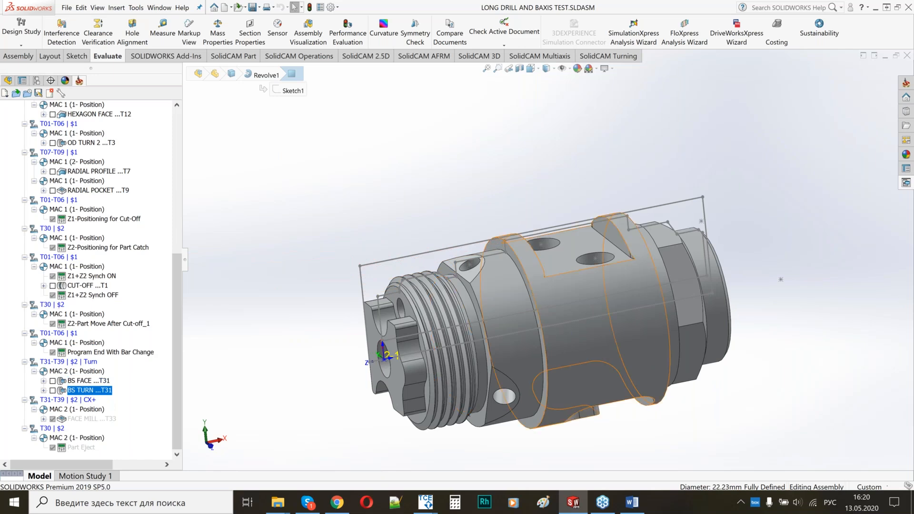
pyautogui.moveTo(566, 333); pyautogui.dragTo(553, 322, button='middle')
pyautogui.scroll(-3, 411, 327)
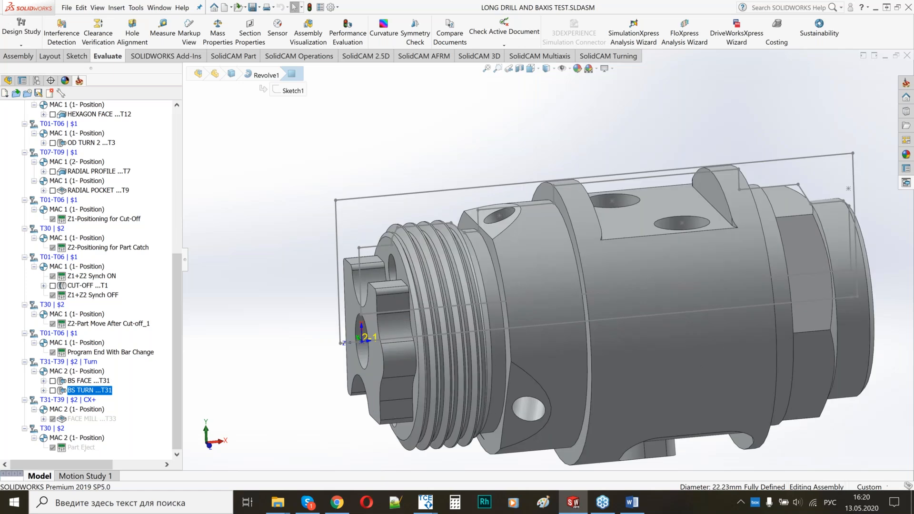
# Switch to the Tornos CNC Editor and examine the G600 synchronization across both channels of 553313 B axis example.prg.
pyautogui.moveTo(426, 502)
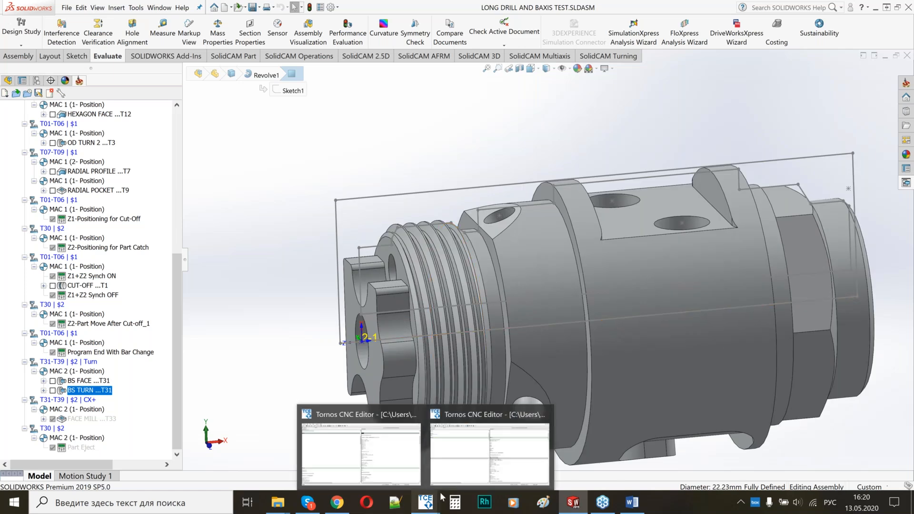
pyautogui.click(361, 448)
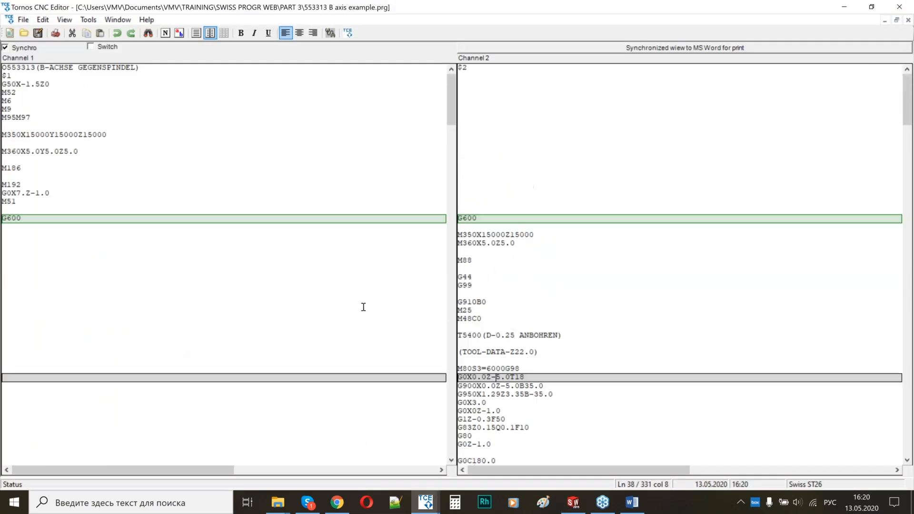
pyautogui.click(238, 167)
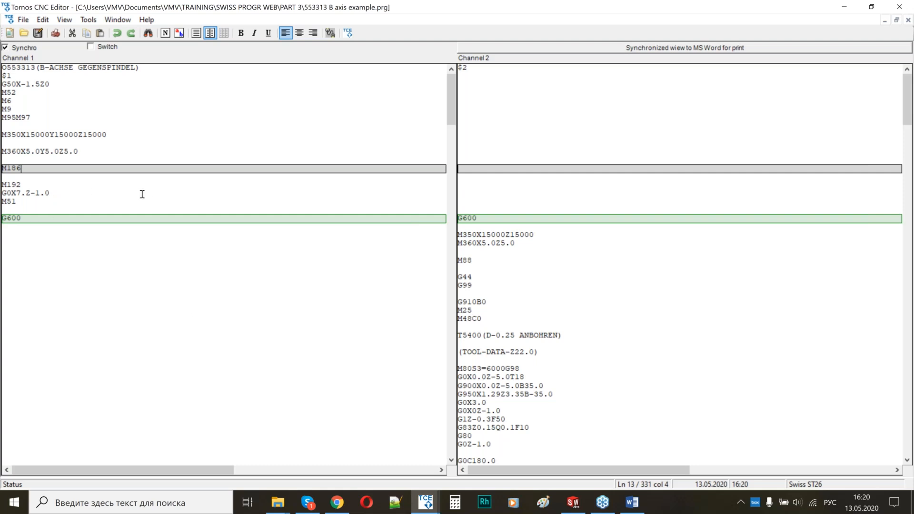
pyautogui.scroll(-2, 126, 183)
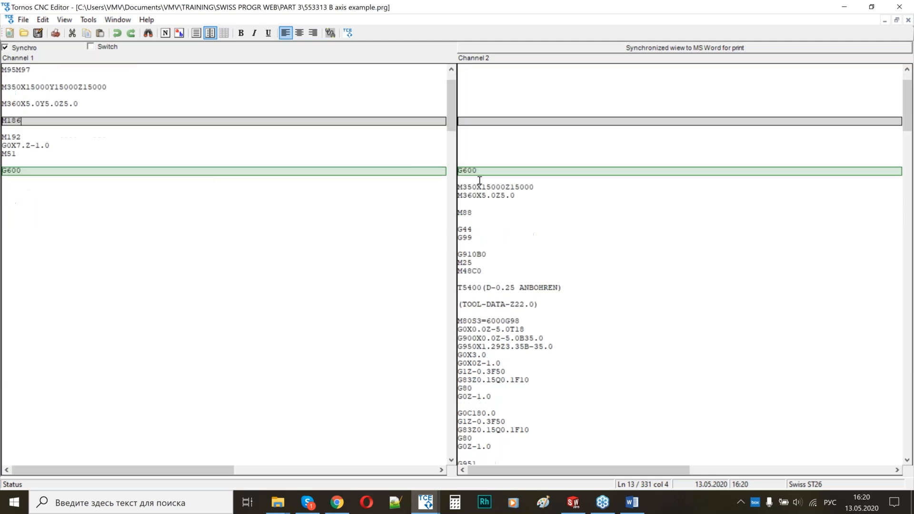
pyautogui.moveTo(480, 172); pyautogui.dragTo(456, 173)
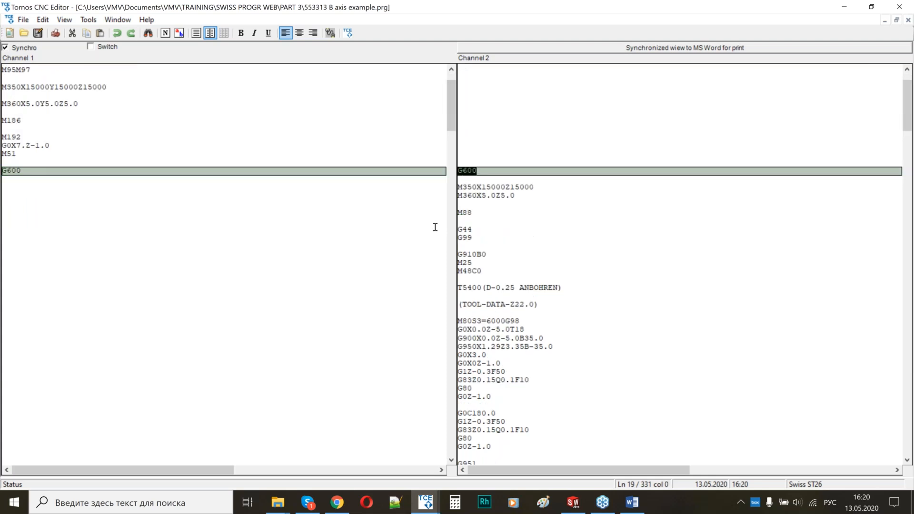
pyautogui.click(484, 170)
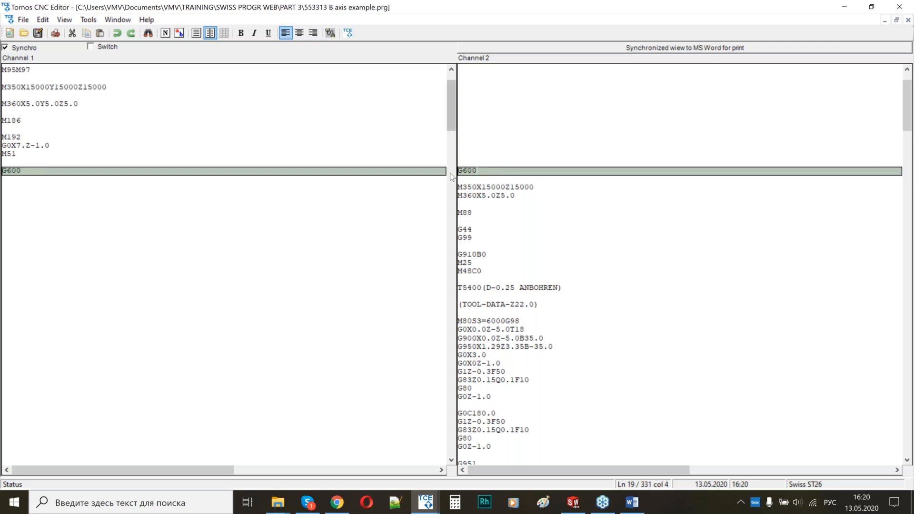
pyautogui.doubleClick(471, 170)
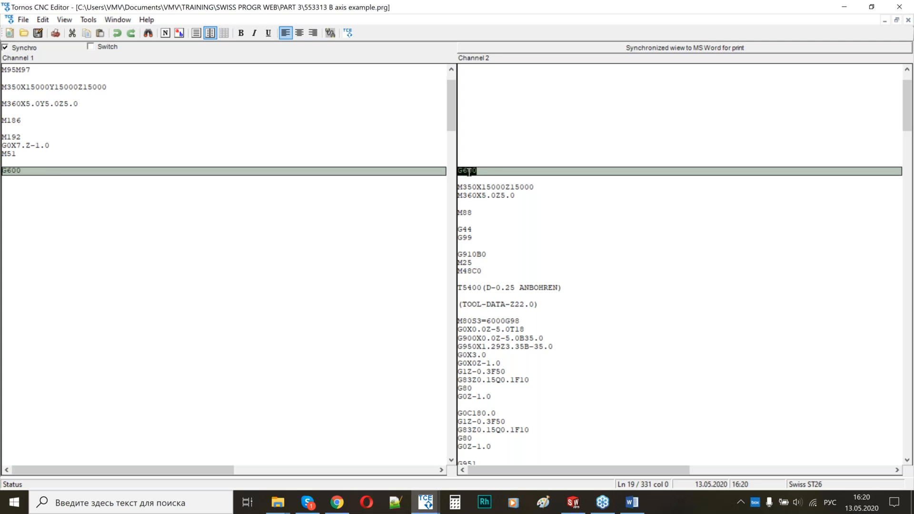
pyautogui.click(489, 172)
# Examine the channel 2 B-axis drilling blocks of tools T5400 and T5200 in the example program.
pyautogui.scroll(-2, 191, 228)
pyautogui.scroll(-15, 116, 351)
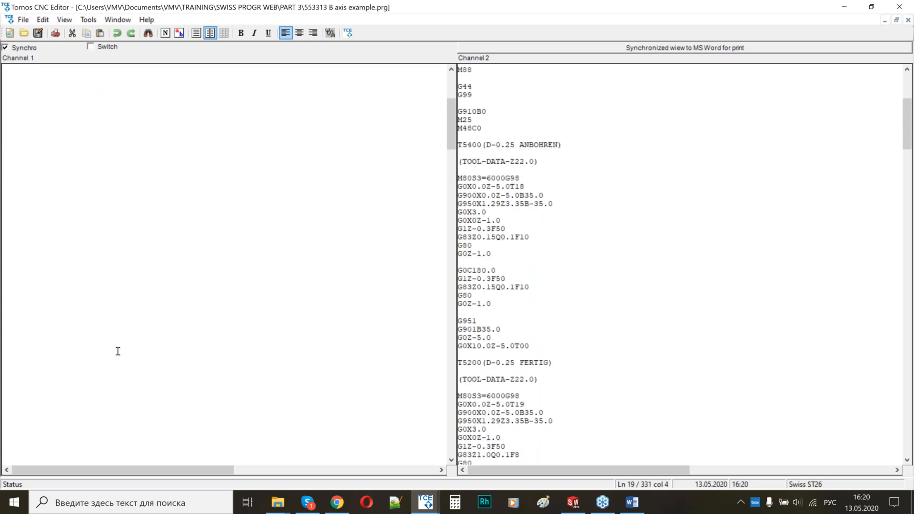
pyautogui.scroll(10, 116, 364)
pyautogui.scroll(4, 580, 241)
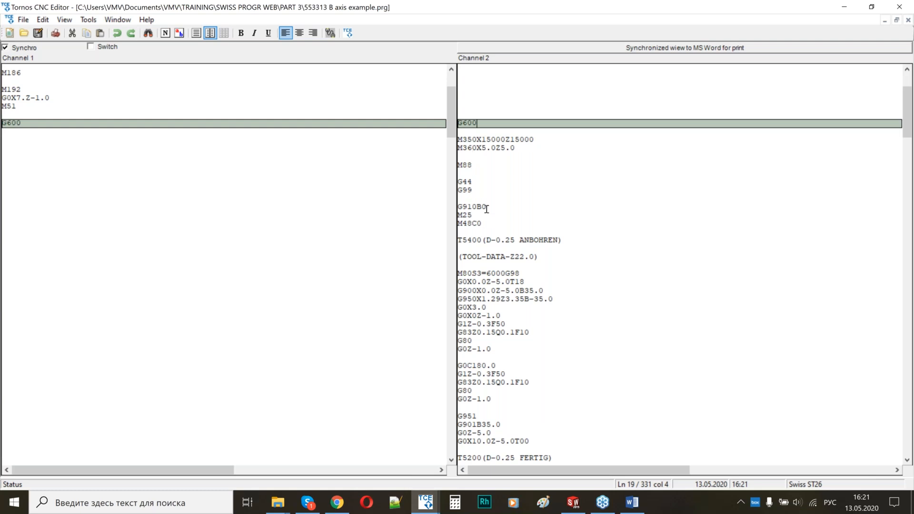
pyautogui.moveTo(486, 241); pyautogui.dragTo(458, 241)
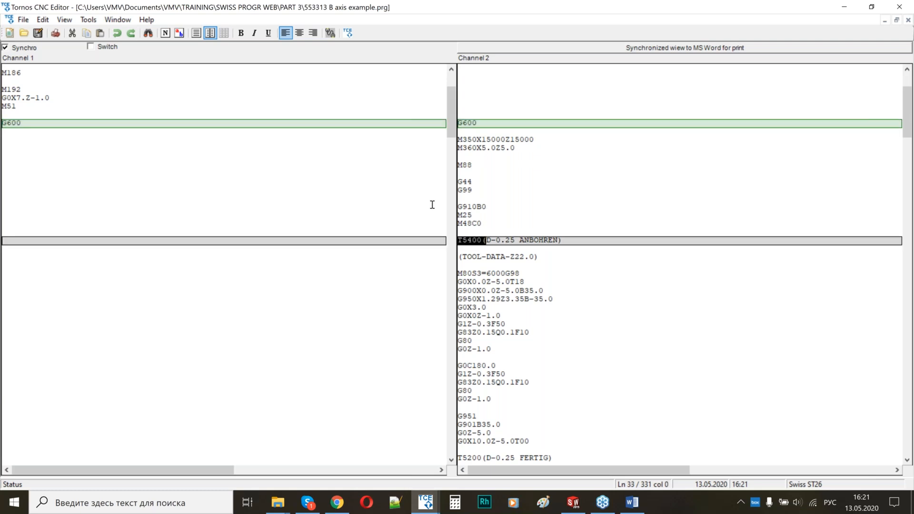
pyautogui.scroll(-4, 537, 232)
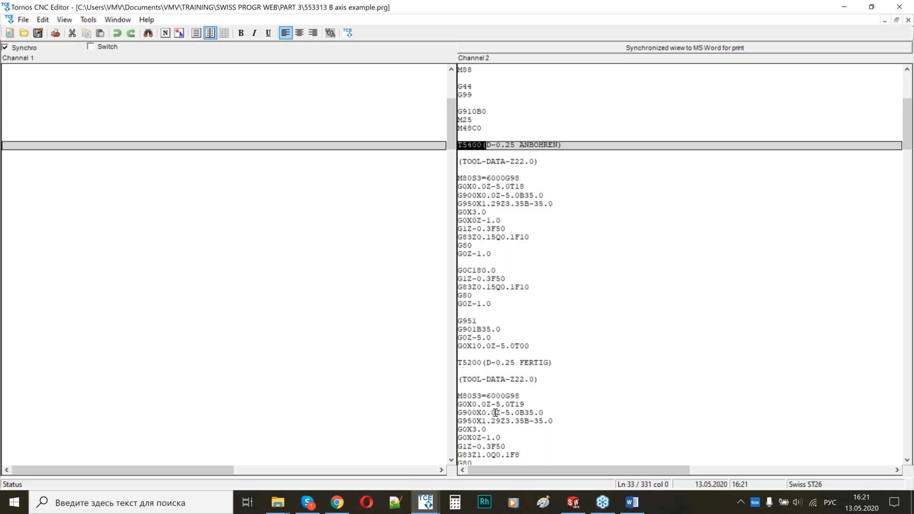
# Switch back to SolidWorks, place the BS TURN machine preview beside the operation dialog and examine the turning tool at the sub-spindle.
pyautogui.click(574, 503)
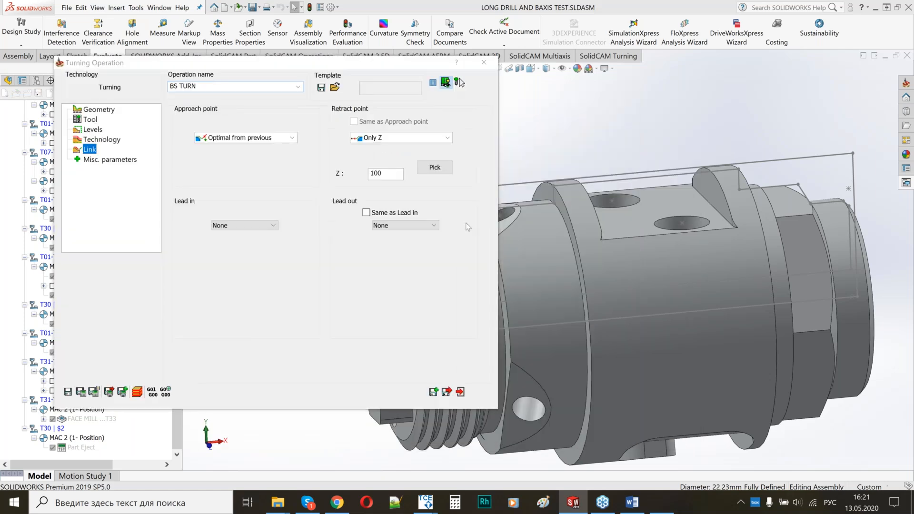
pyautogui.press('super+Right')
pyautogui.moveTo(647, 316); pyautogui.dragTo(743, 229, button='middle')
pyautogui.scroll(5, 685, 210)
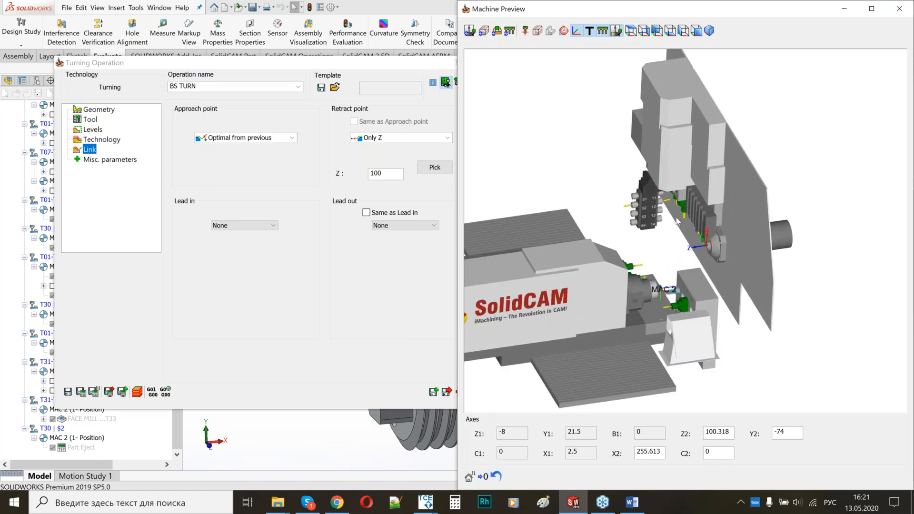
pyautogui.scroll(5, 631, 299)
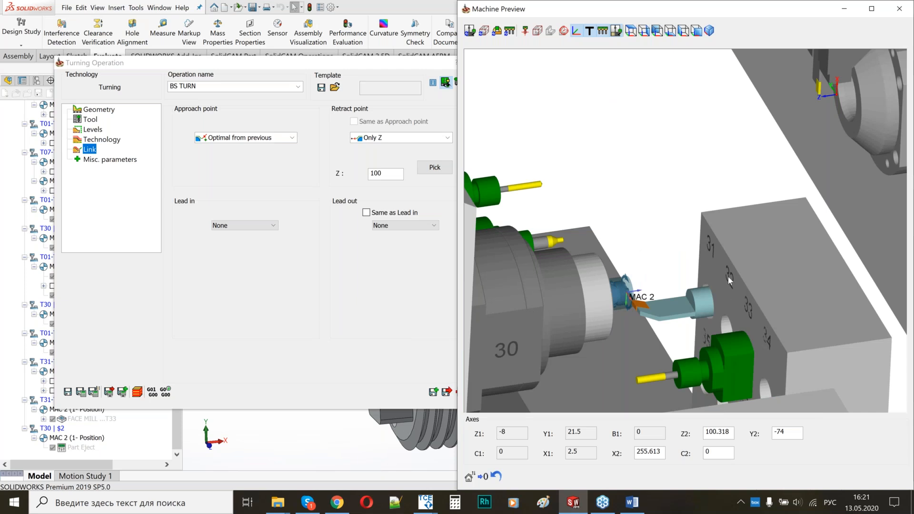
pyautogui.scroll(-4, 714, 289)
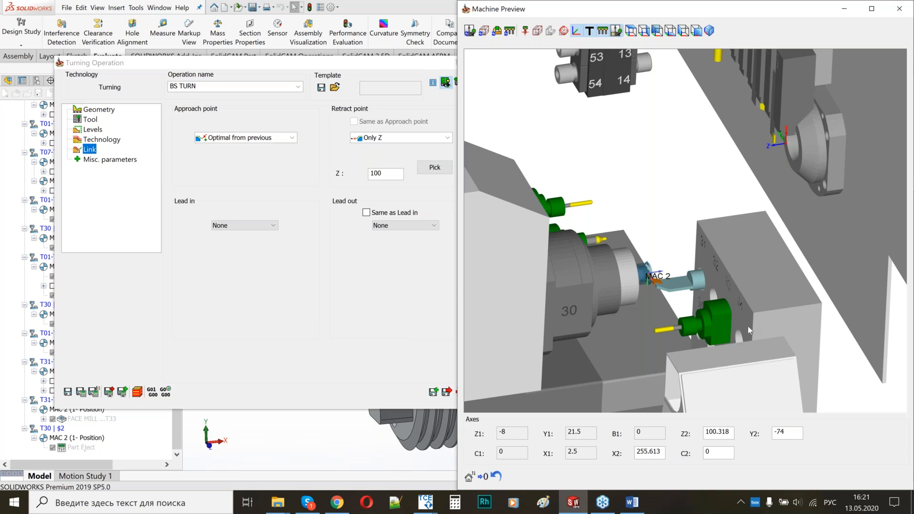
# Examine the position of tool stations 51 to 54 relative to the sub-spindle and the other turrets in the machine preview.
pyautogui.moveTo(740, 304); pyautogui.dragTo(662, 139)
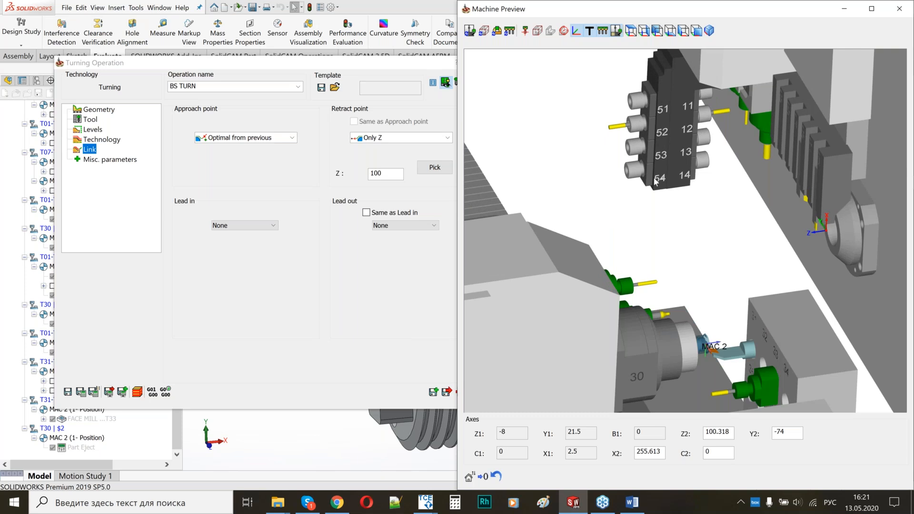
pyautogui.scroll(-6, 735, 191)
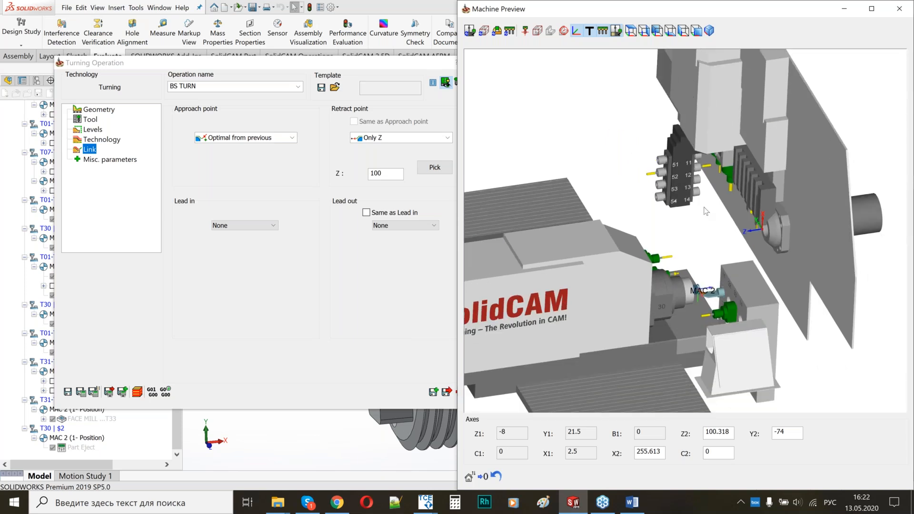
pyautogui.moveTo(701, 224); pyautogui.dragTo(713, 222, button='middle')
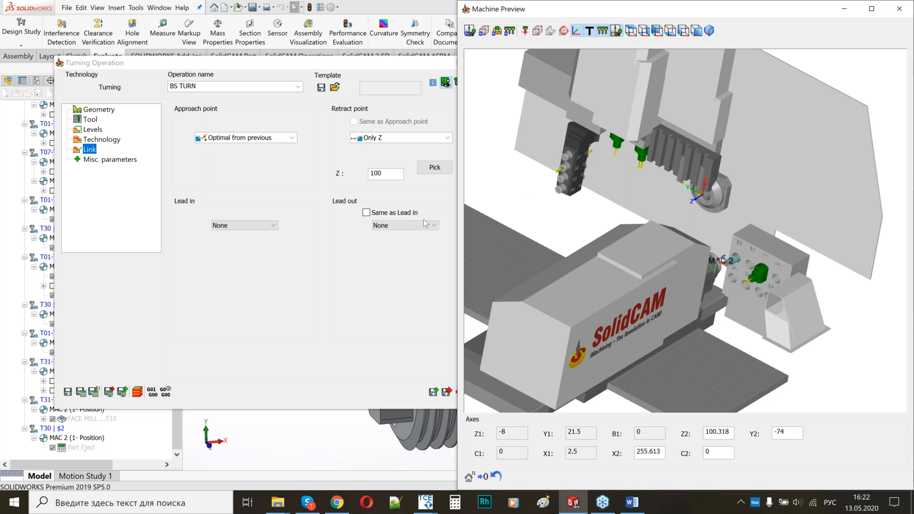
pyautogui.scroll(3, 690, 277)
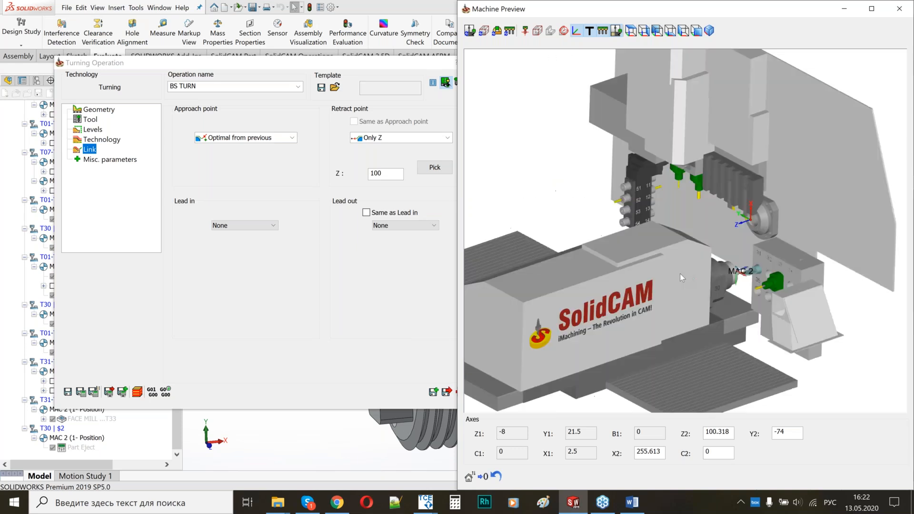
pyautogui.moveTo(676, 275); pyautogui.dragTo(753, 238, button='middle')
pyautogui.scroll(2, 696, 254)
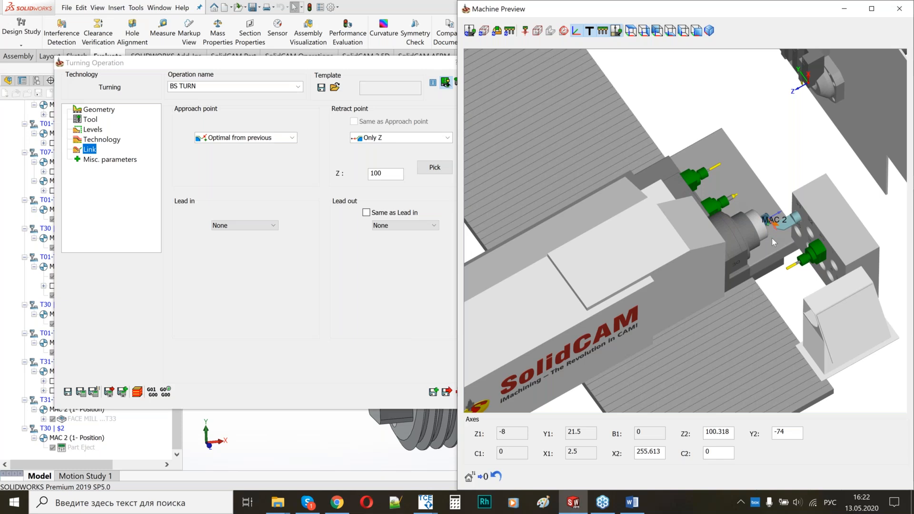
pyautogui.scroll(-3, 793, 147)
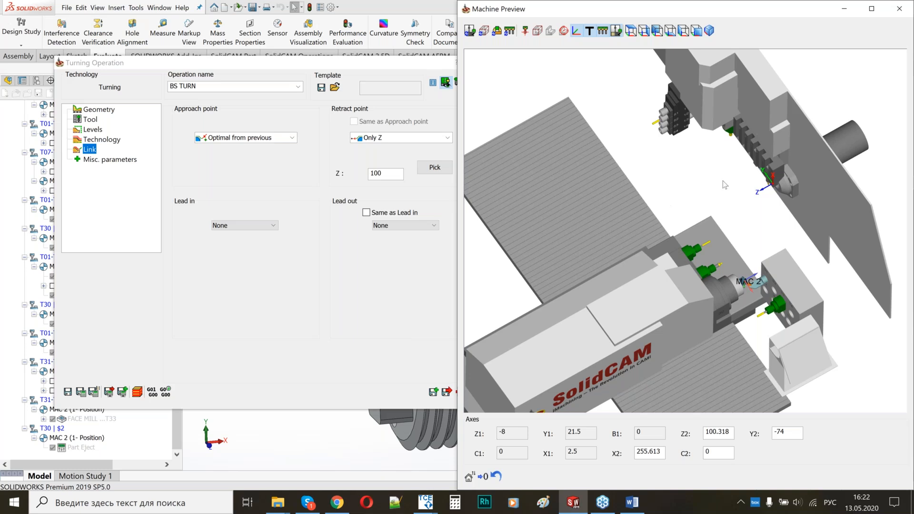
pyautogui.scroll(2, 715, 180)
pyautogui.scroll(2, 644, 128)
pyautogui.moveTo(644, 128); pyautogui.dragTo(681, 189, button='middle')
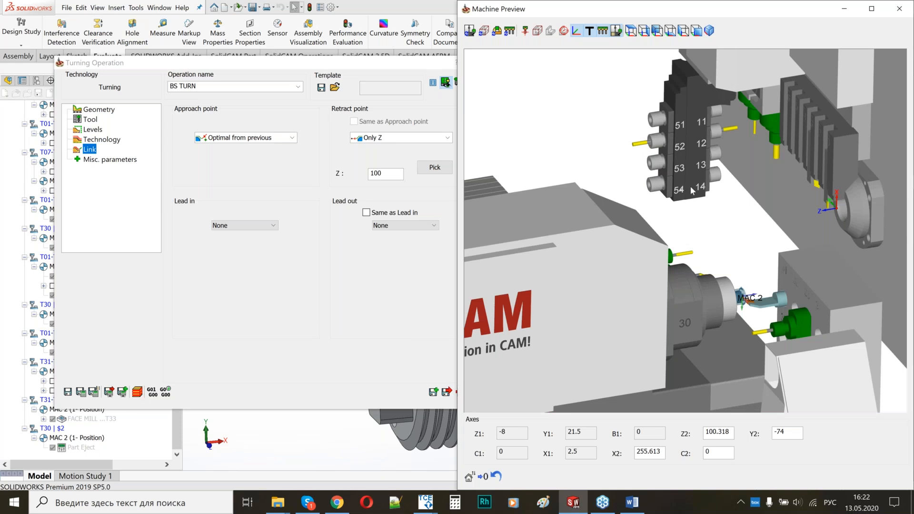
# Examine the tool block with stations 51 to 54 up close in the machine preview and close the BS TURN operation.
pyautogui.scroll(-3, 678, 200)
pyautogui.moveTo(675, 215); pyautogui.dragTo(680, 236, button='middle')
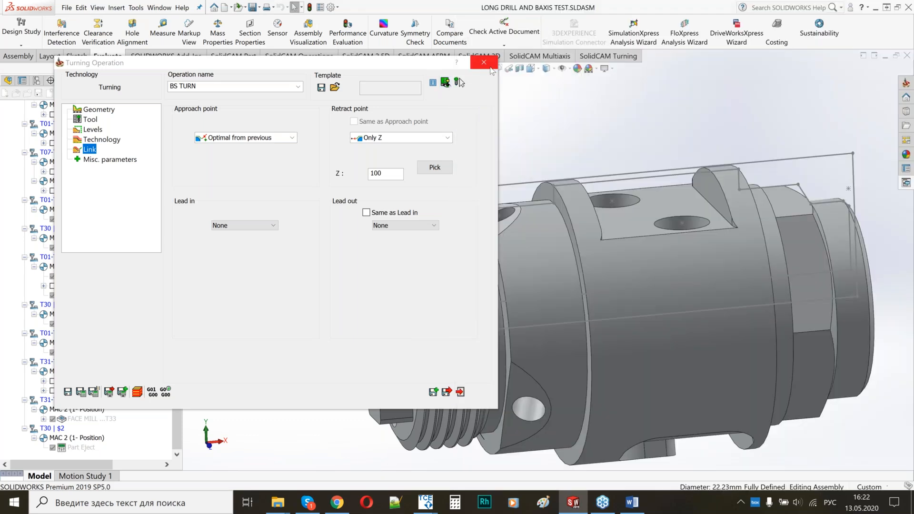
pyautogui.click(491, 67)
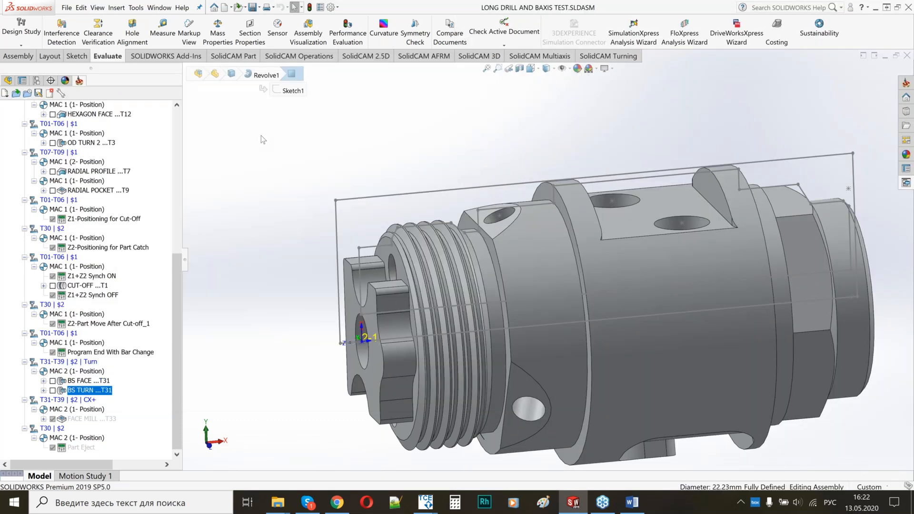
# Add a BS position for B-axis machine control operation after BS TURN, on submachine T51-T54 | $2 with MAC 1 (1- Position).
pyautogui.rightClick(91, 392)
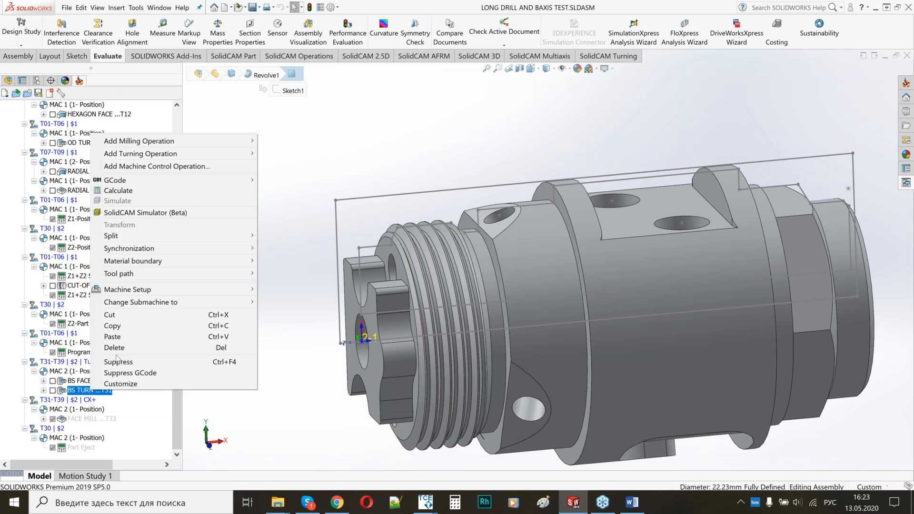
pyautogui.click(136, 167)
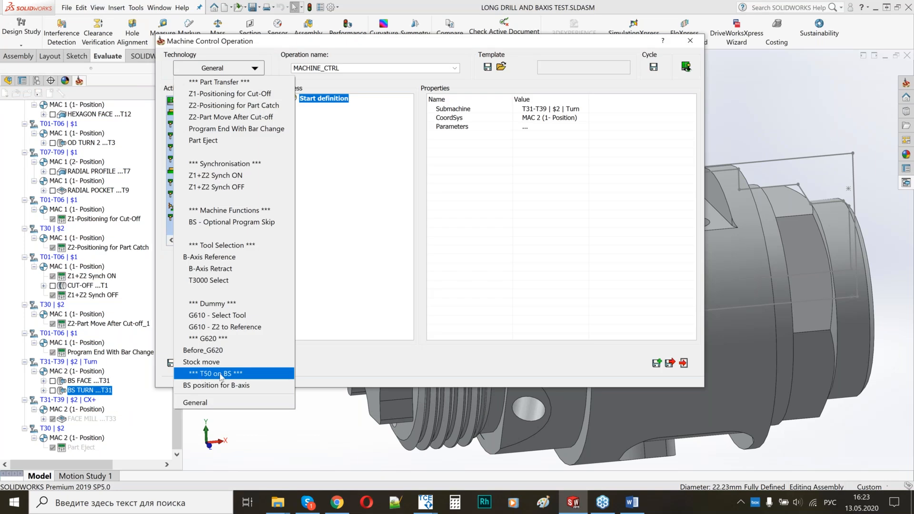
pyautogui.click(200, 385)
pyautogui.click(489, 292)
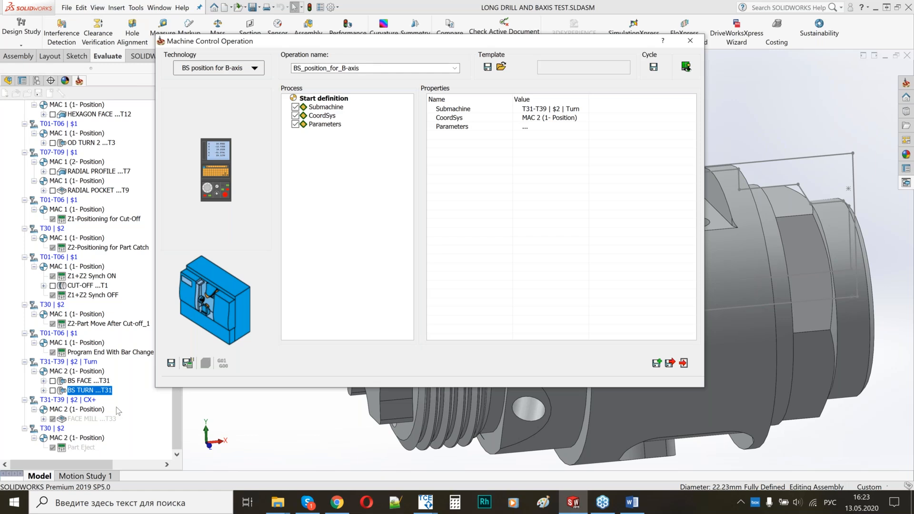
pyautogui.click(188, 363)
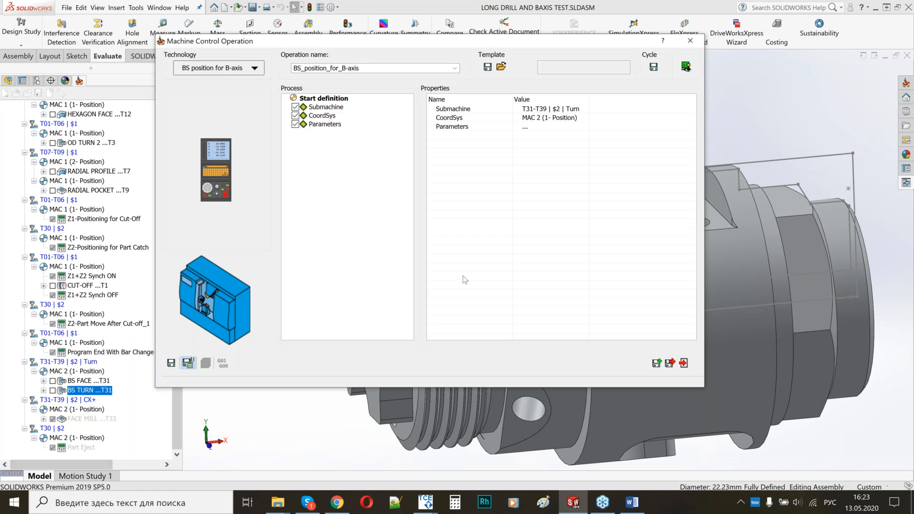
pyautogui.click(671, 363)
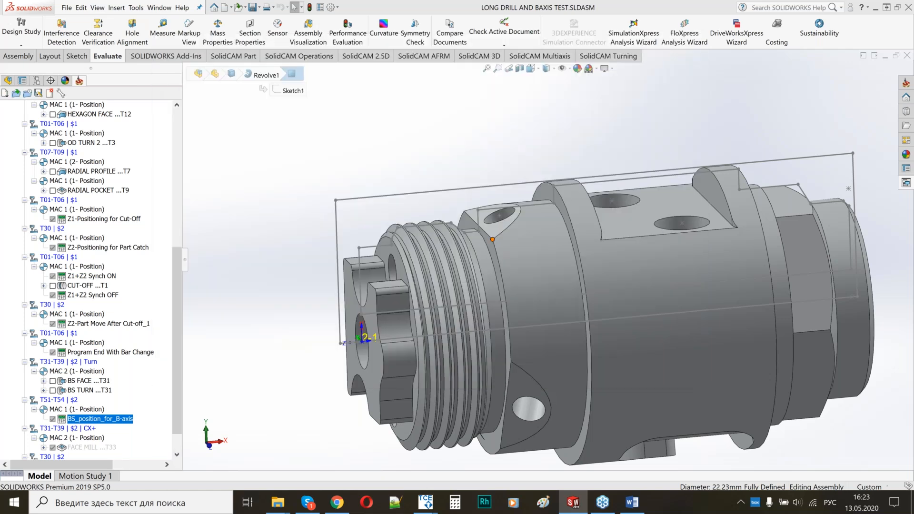
# Add a Profile milling operation after BS_position_for_B-axis and set its coordinate system to MAC 2 (2- Position).
pyautogui.scroll(-3, 496, 219)
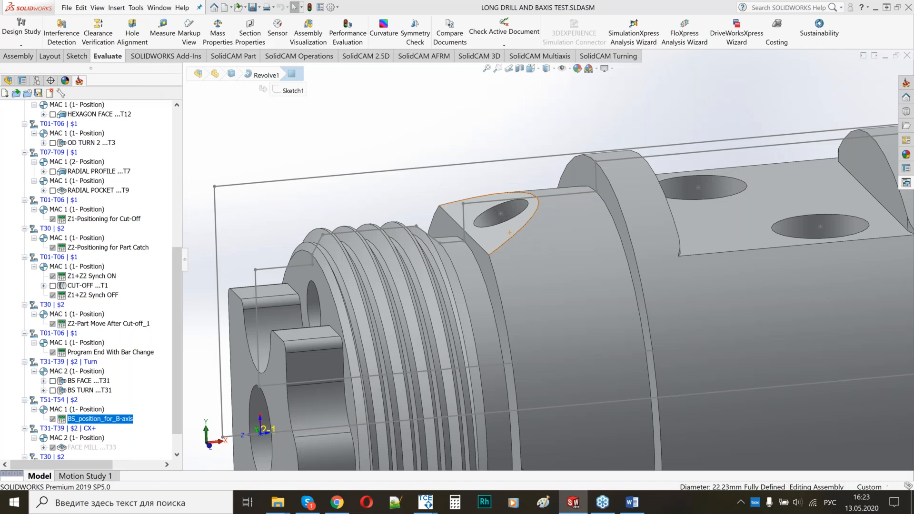
pyautogui.scroll(3, 510, 232)
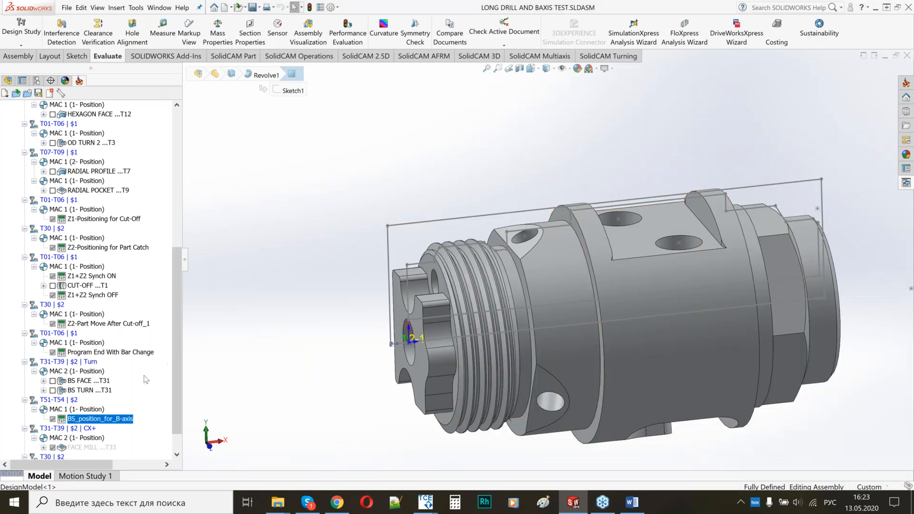
pyautogui.rightClick(154, 418)
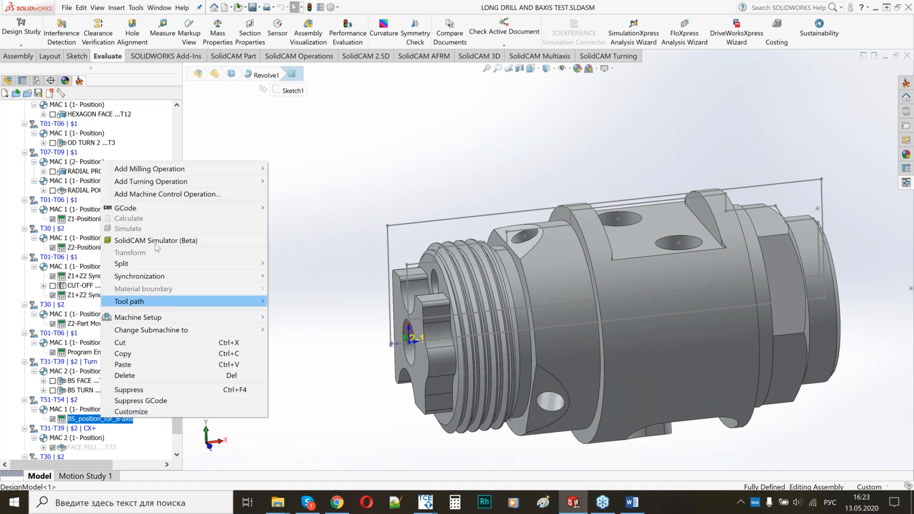
pyautogui.moveTo(179, 173)
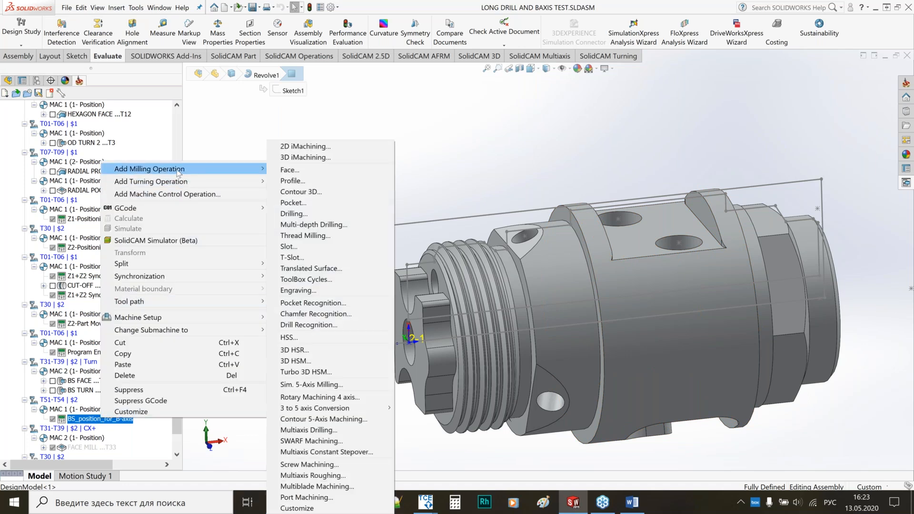
pyautogui.click(301, 184)
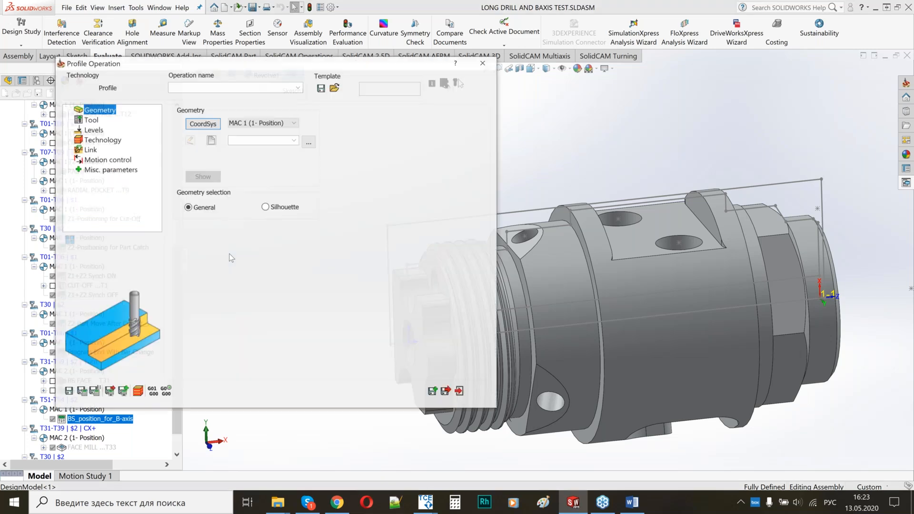
pyautogui.click(263, 122)
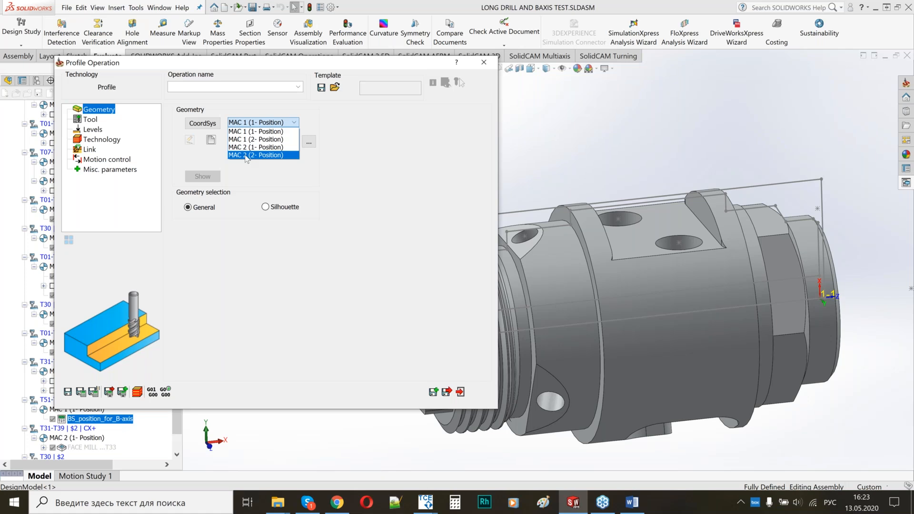
pyautogui.click(256, 155)
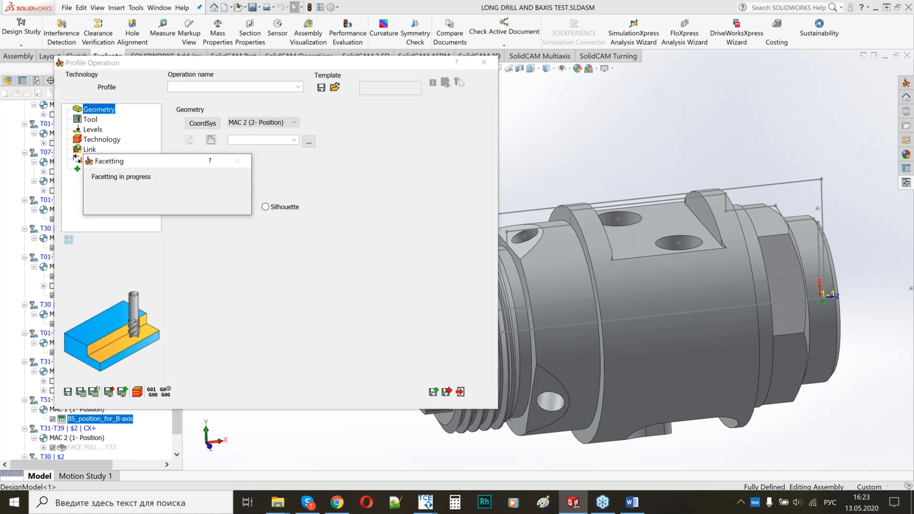
# Define the profile geometry contour3 as a single chain along the straight edge of the inclined flat with the 3 mm hole.
pyautogui.scroll(-2, 506, 272)
pyautogui.scroll(-3, 539, 273)
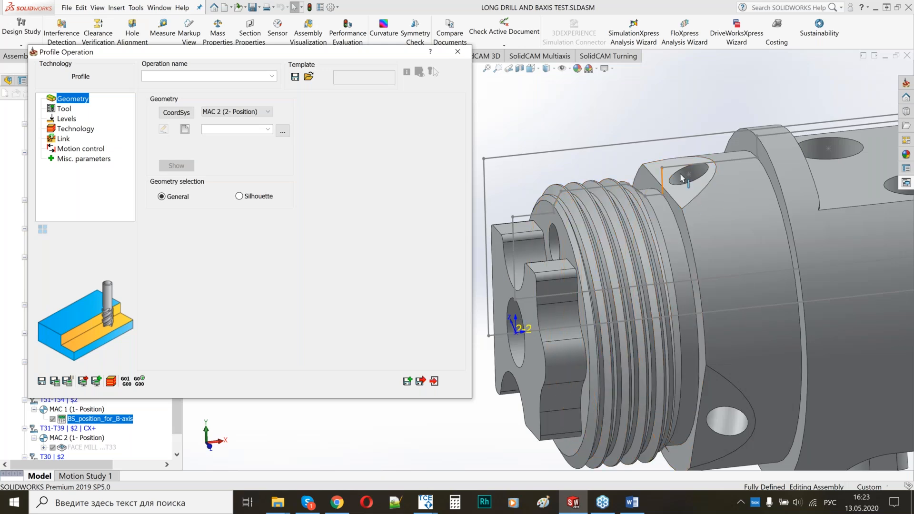
pyautogui.scroll(3, 724, 198)
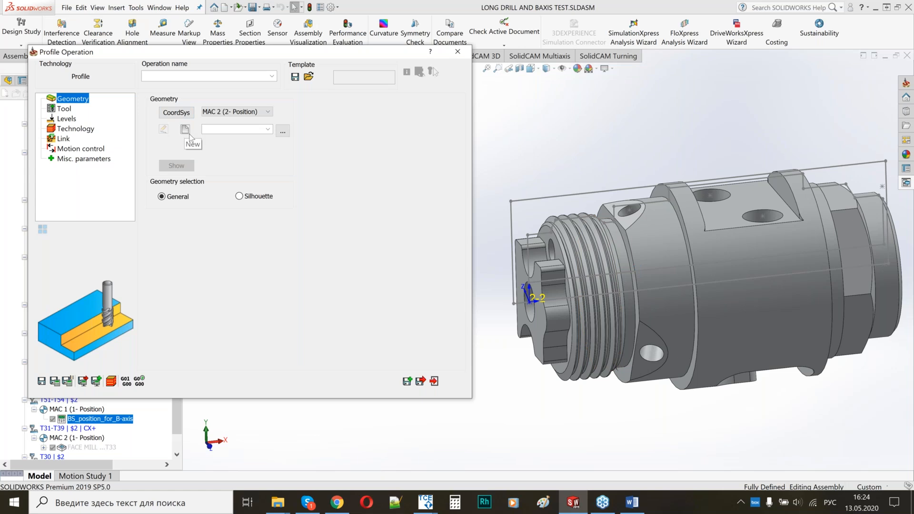
pyautogui.click(189, 133)
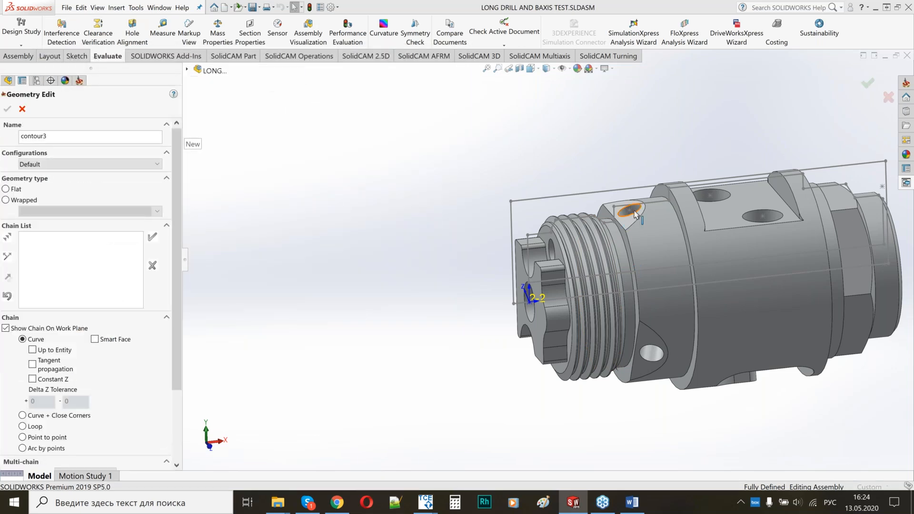
pyautogui.scroll(-5, 638, 210)
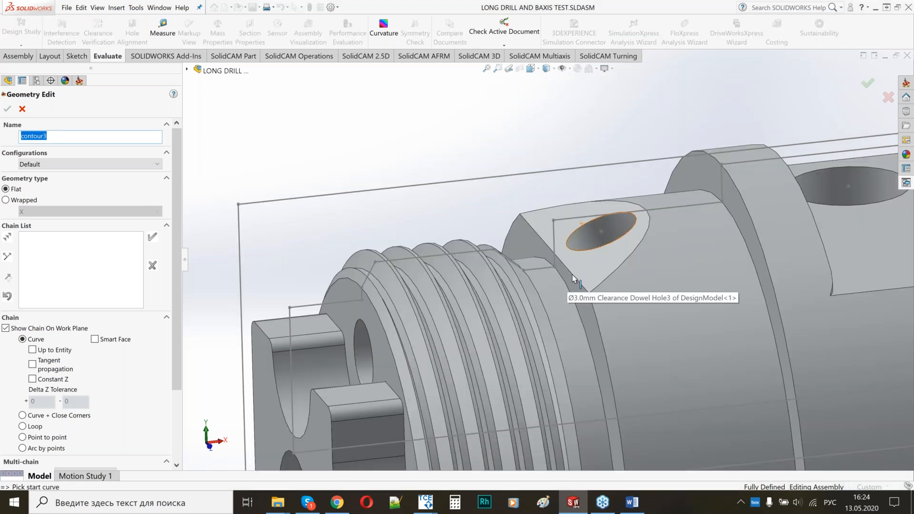
pyautogui.click(573, 280)
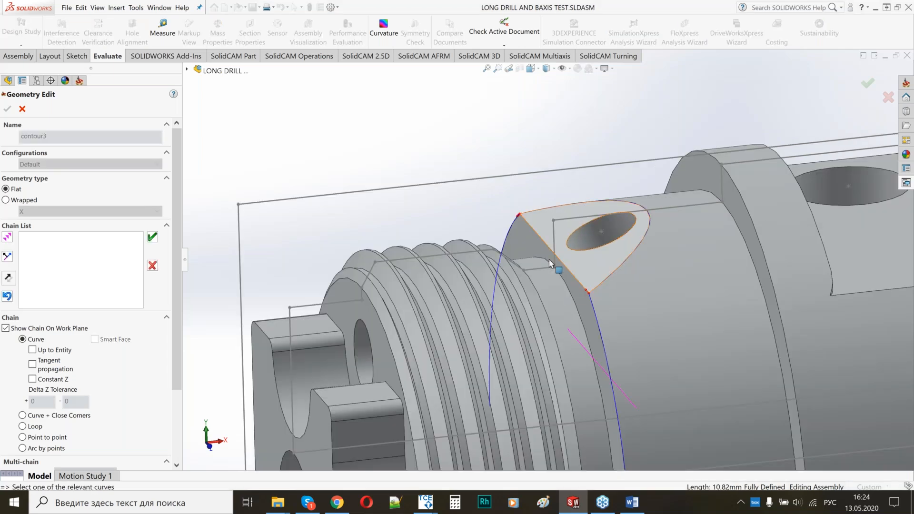
pyautogui.click(153, 237)
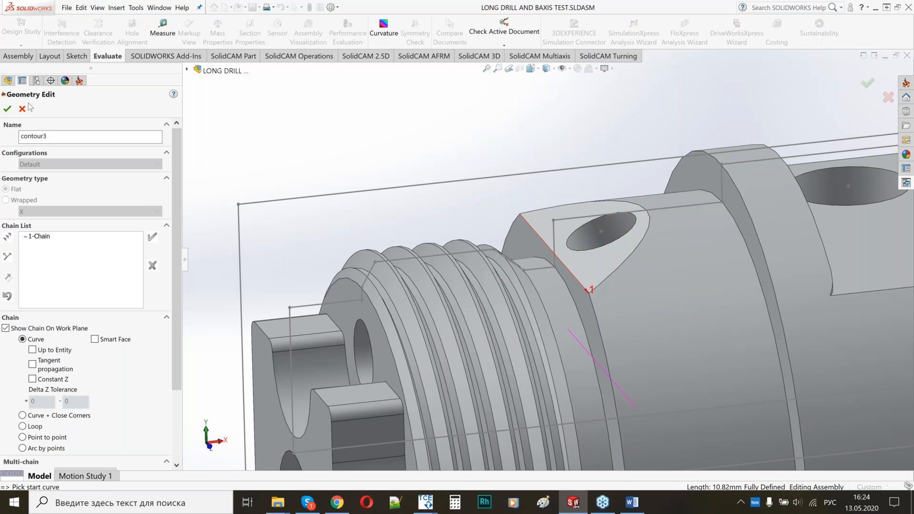
pyautogui.click(8, 109)
# Assign the 6 mm end mill T52 from the T51-T54 turret to the profile operation after checking its mounting on the machine.
pyautogui.click(67, 109)
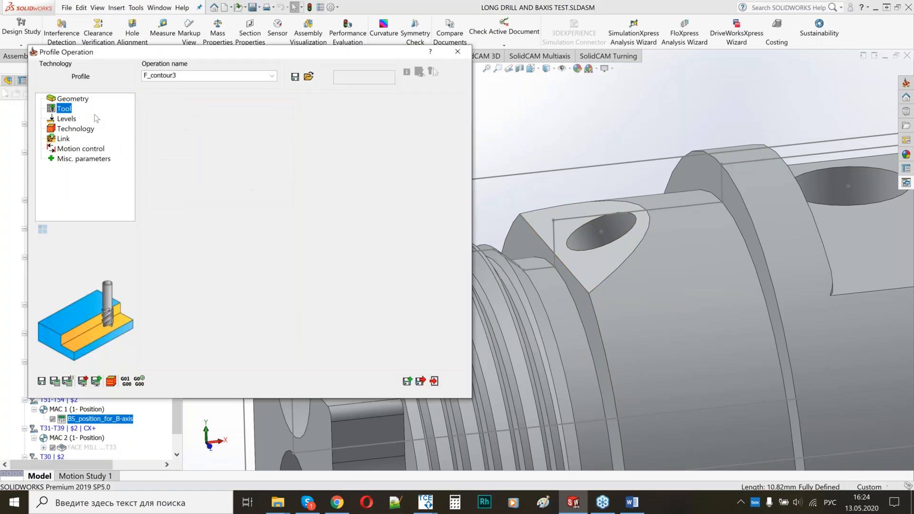
pyautogui.click(206, 278)
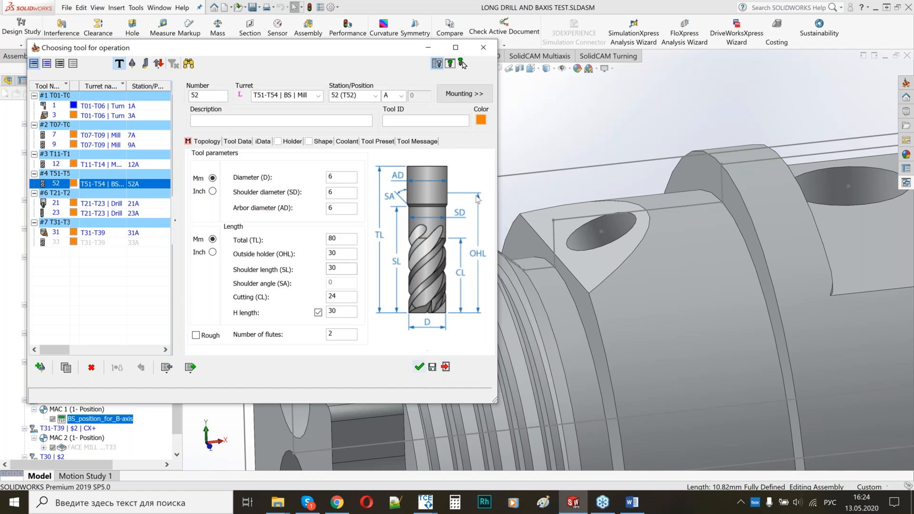
pyautogui.click(464, 94)
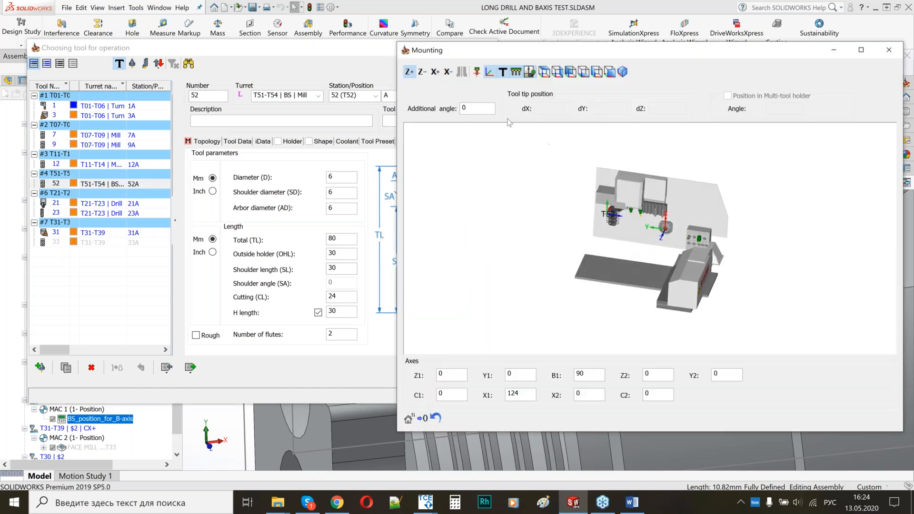
pyautogui.click(476, 72)
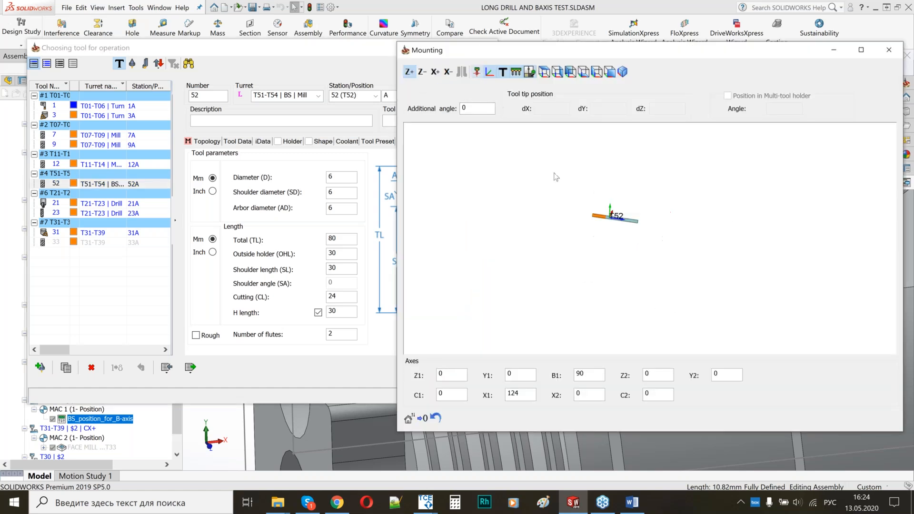
pyautogui.scroll(-5, 631, 238)
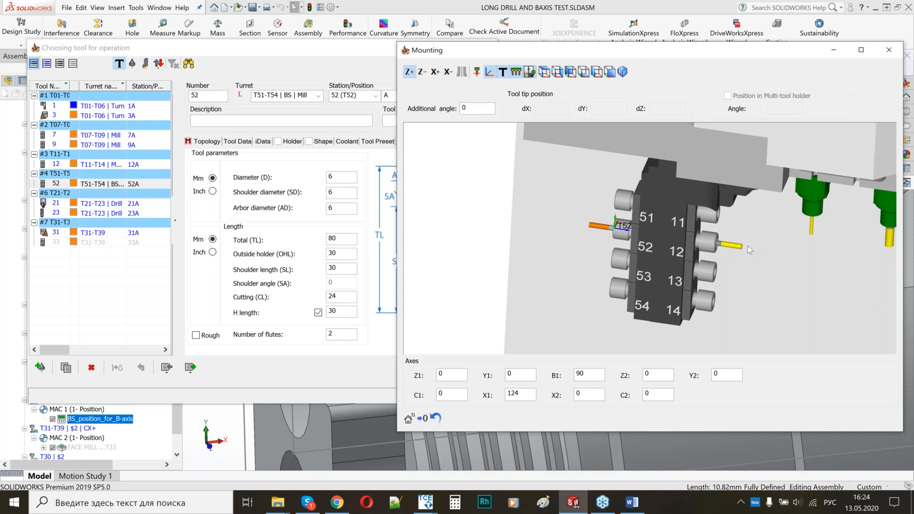
pyautogui.click(885, 57)
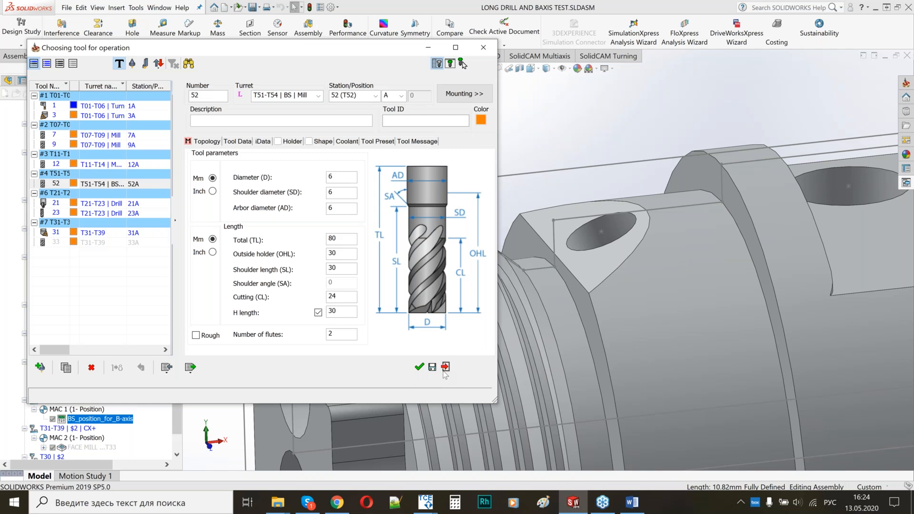
pyautogui.click(419, 366)
# Set the profile's upper milling level to 6.68 by picking the sketch corner point at the inclined flat.
pyautogui.click(67, 118)
pyautogui.click(251, 234)
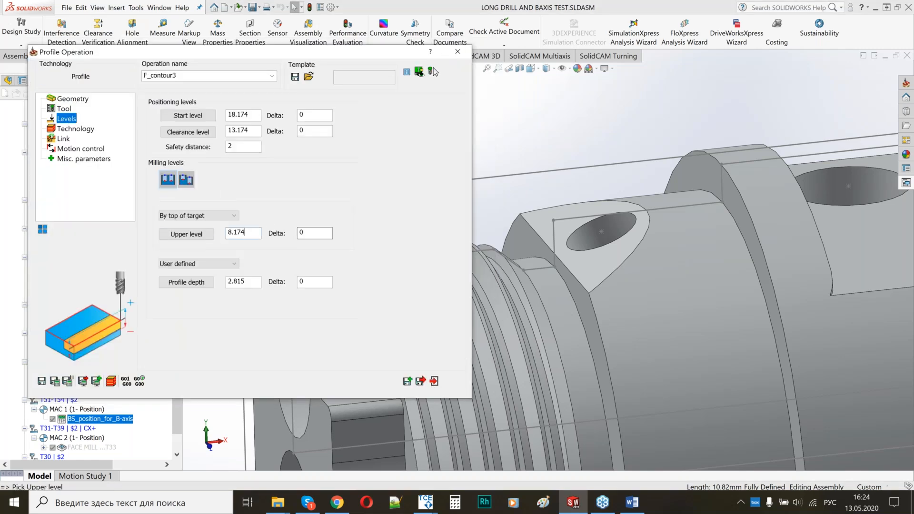
pyautogui.click(552, 222)
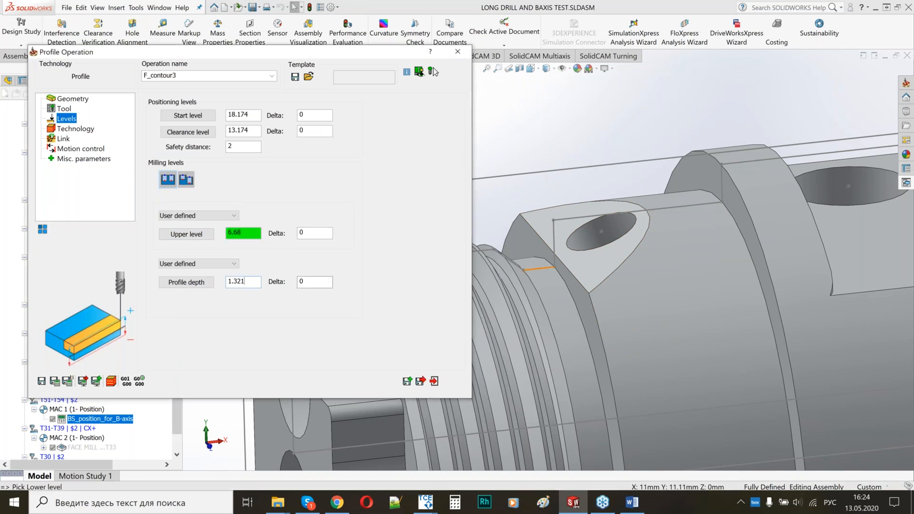
# Set the modify offset of the profile chain to -5 with the tool on the left side.
pyautogui.click(77, 129)
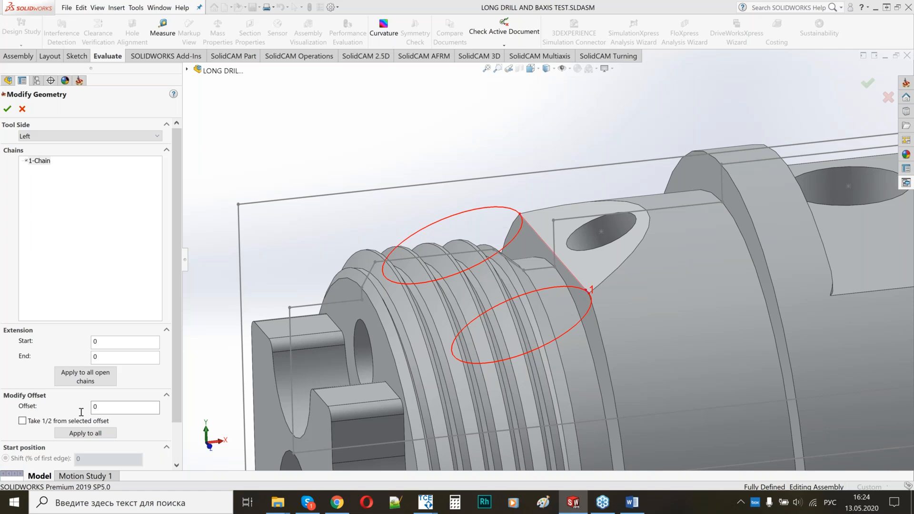
pyautogui.write('-5')
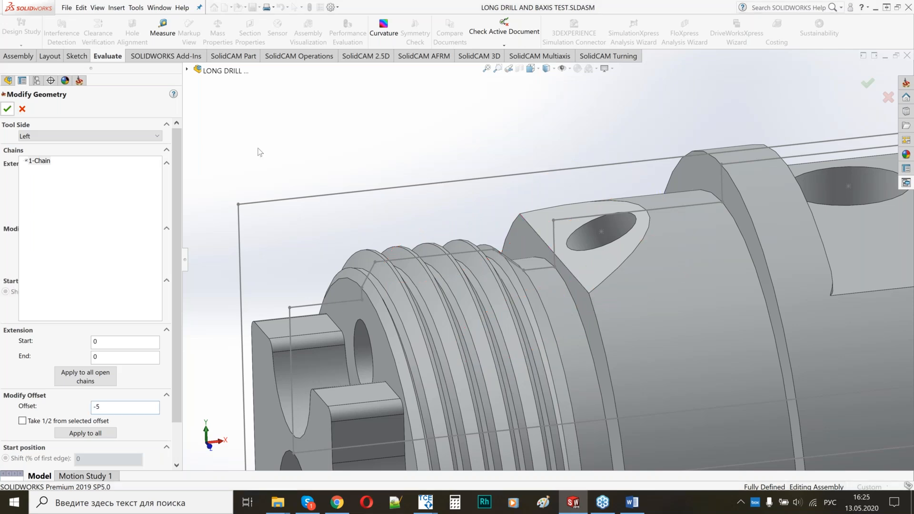
pyautogui.press('Return')
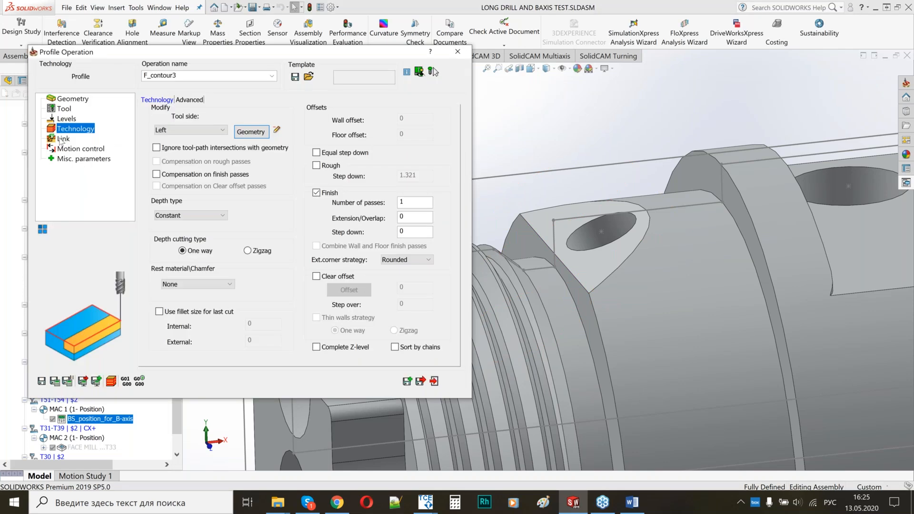
# Set a Tangent lead in with a length of 60% of tool diameter, use the same lead out, and save and calculate F_contour3.
pyautogui.click(64, 138)
pyautogui.click(217, 198)
pyautogui.click(209, 229)
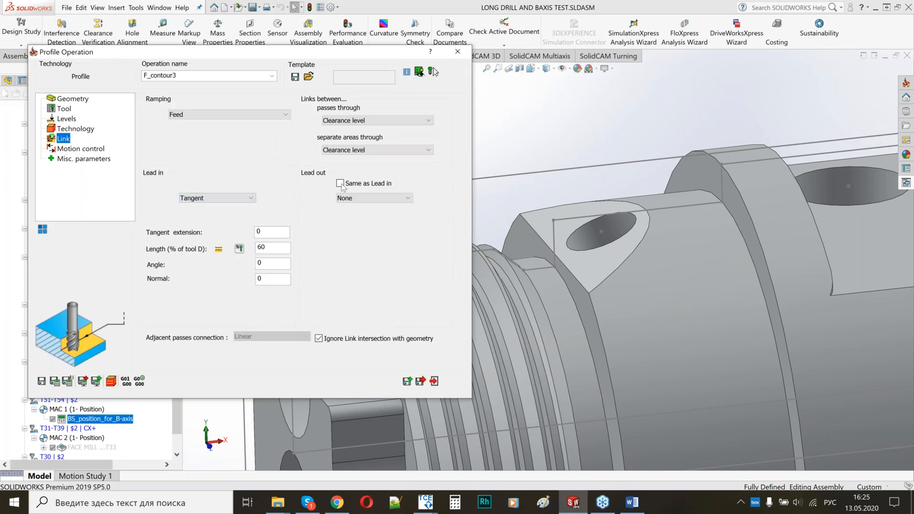
pyautogui.click(55, 381)
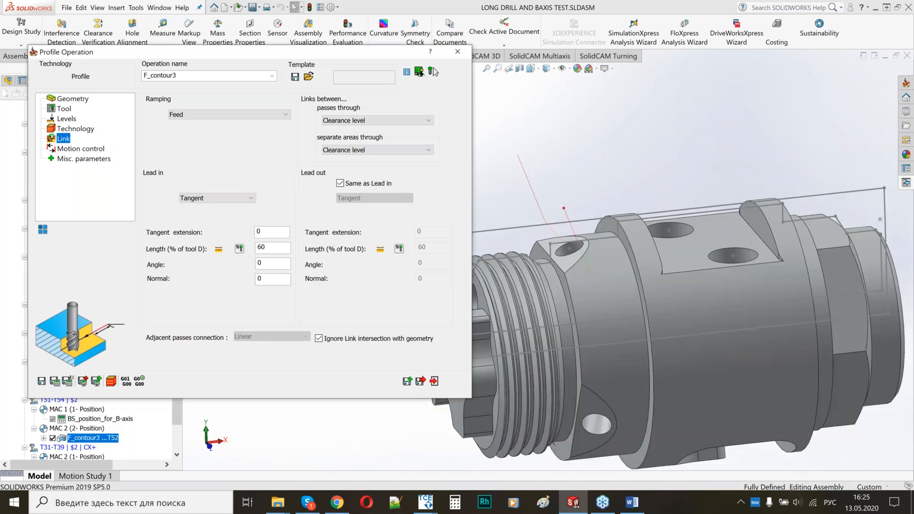
# Add a 4th-axis rotation list to F_contour3 with two 120-degree steps plus the original, then save and exit the operation.
pyautogui.click(431, 71)
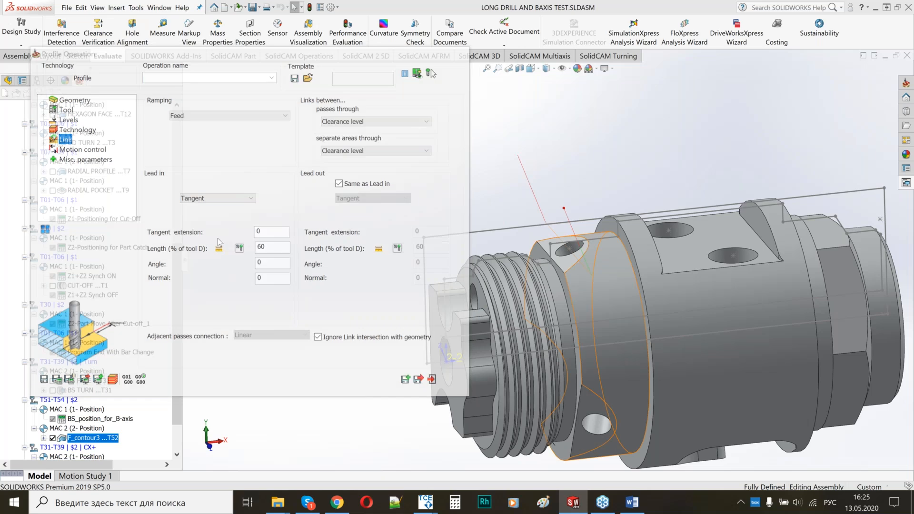
pyautogui.write('120')
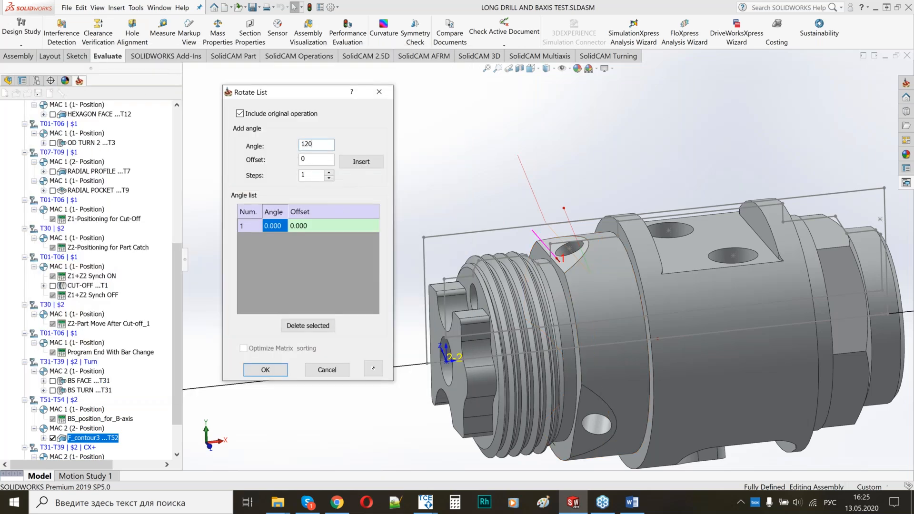
pyautogui.click(329, 173)
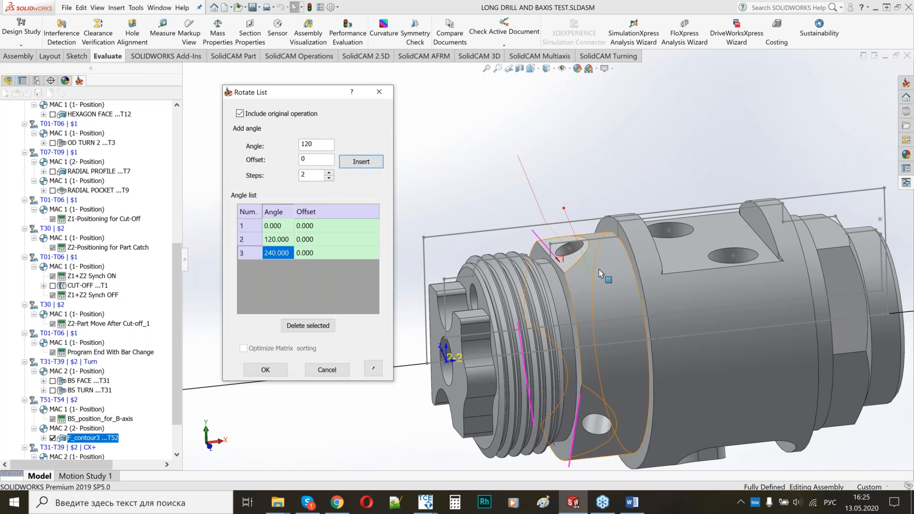
pyautogui.scroll(3, 601, 274)
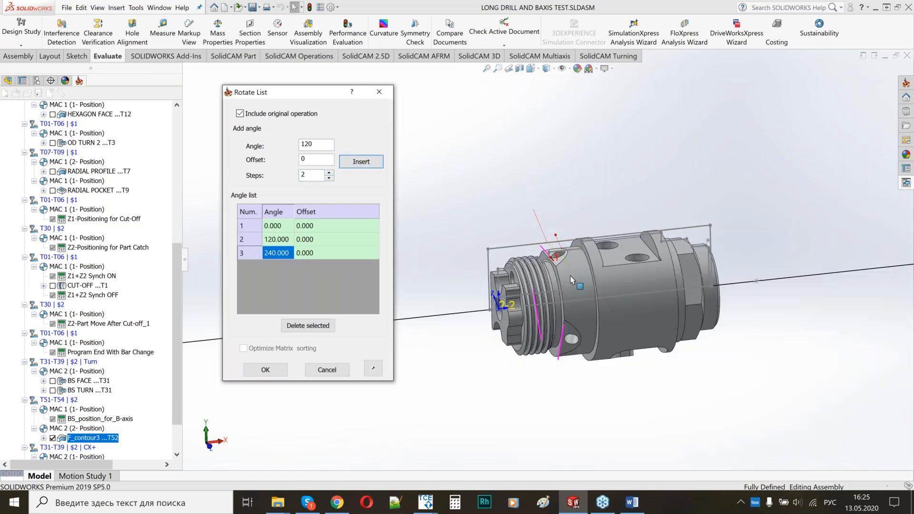
pyautogui.moveTo(572, 279); pyautogui.dragTo(638, 286, button='middle')
pyautogui.click(265, 369)
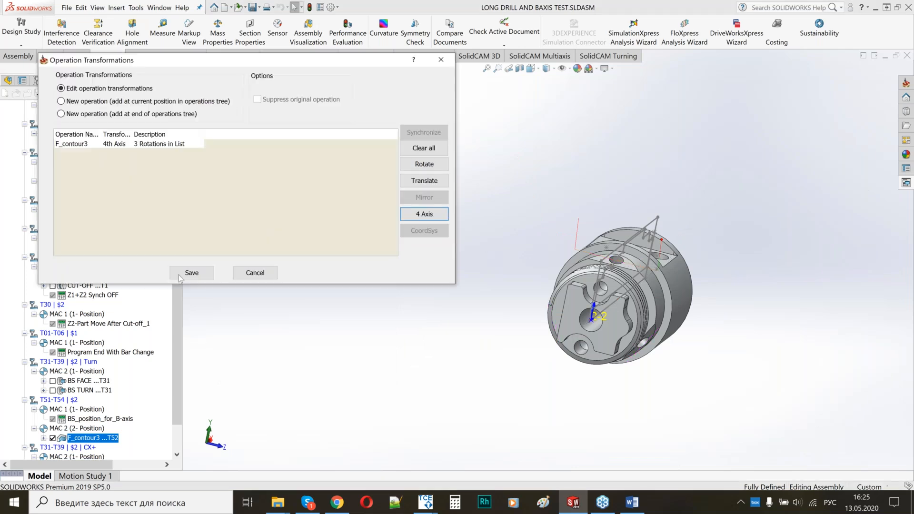
pyautogui.click(181, 275)
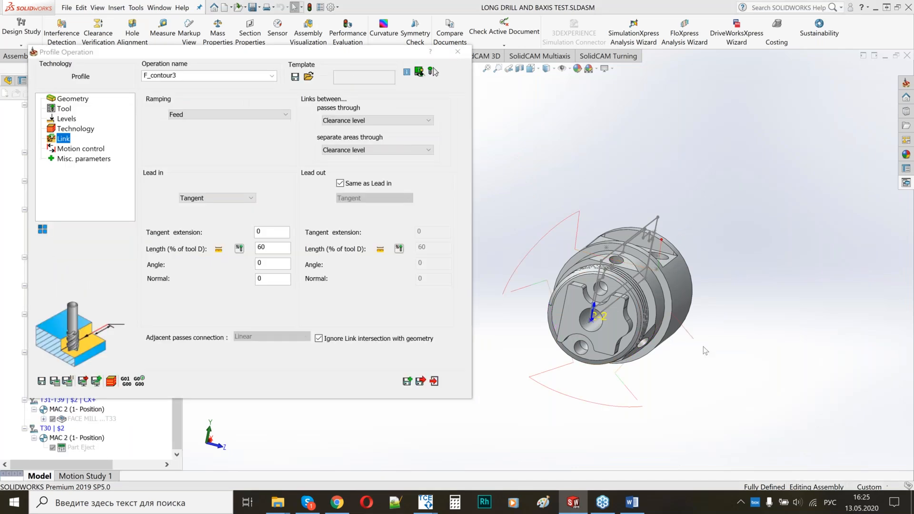
pyautogui.moveTo(704, 347); pyautogui.dragTo(626, 325, button='middle')
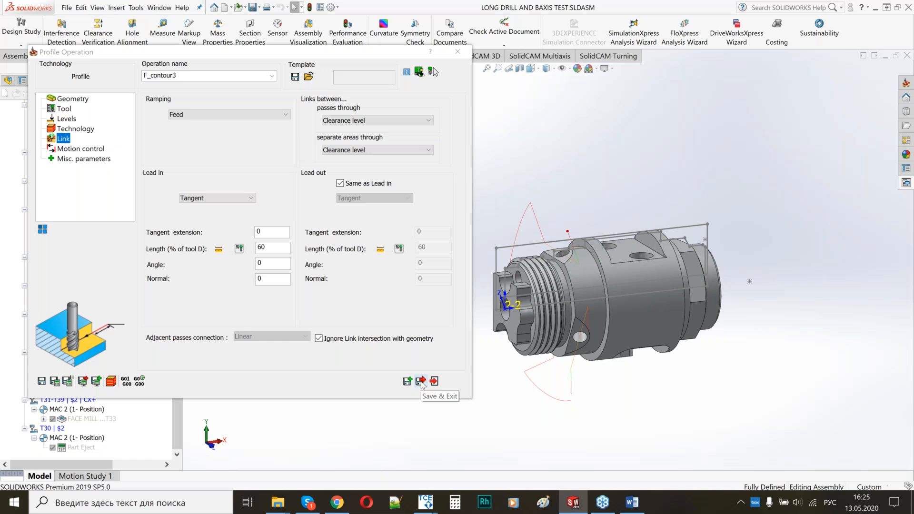
pyautogui.click(421, 381)
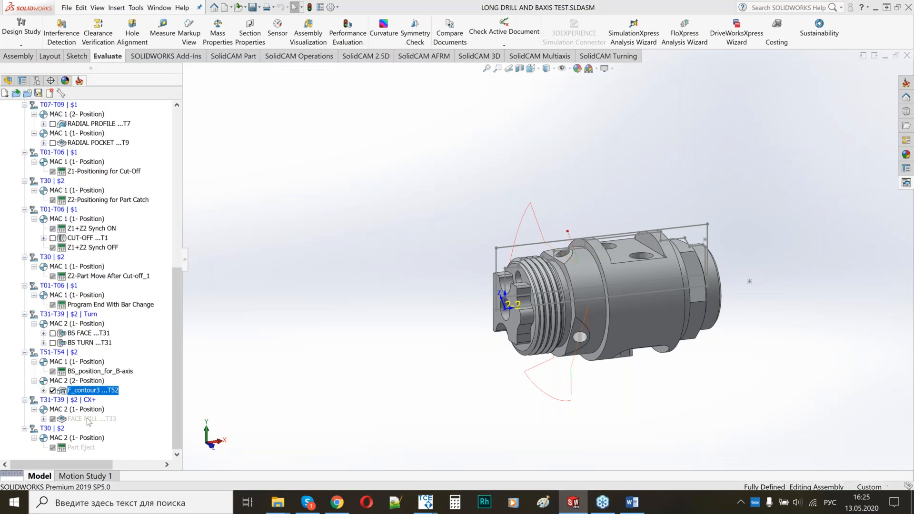
# Unsuppress the FACE MILL T33 and Part Eject operations.
pyautogui.click(87, 419)
pyautogui.keyDown('ctrl'); pyautogui.click(81, 448); pyautogui.keyUp('ctrl')
pyautogui.rightClick(85, 445)
pyautogui.click(176, 410)
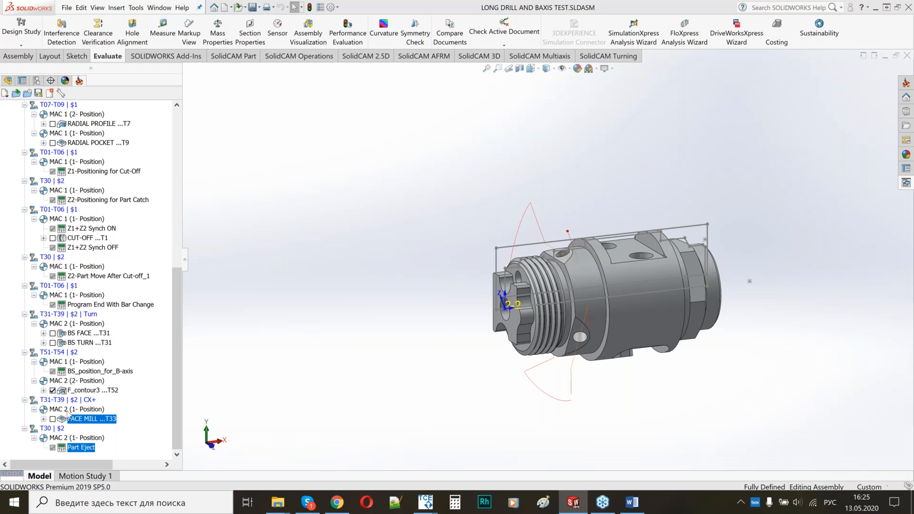
# Display only the FACE MILL toolpath, examine it at the threaded end of the part, and hide it again.
pyautogui.click(53, 419)
pyautogui.click(53, 390)
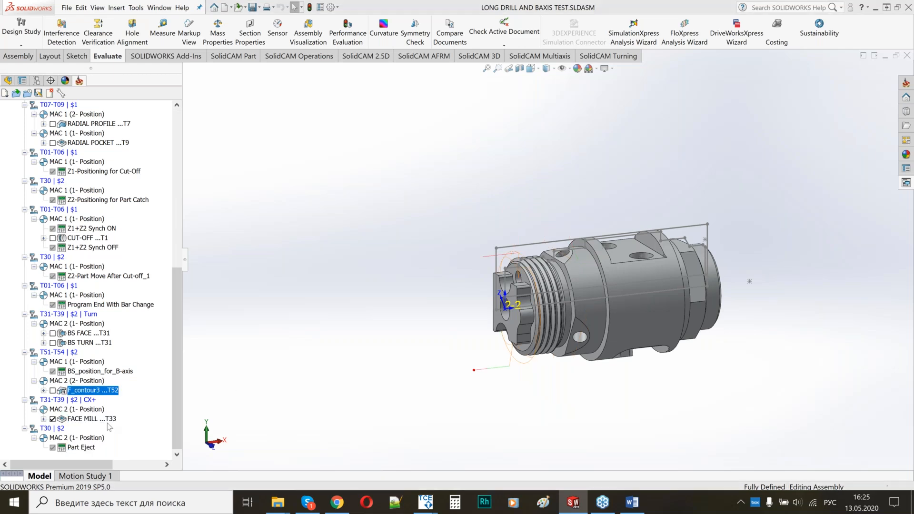
pyautogui.click(90, 419)
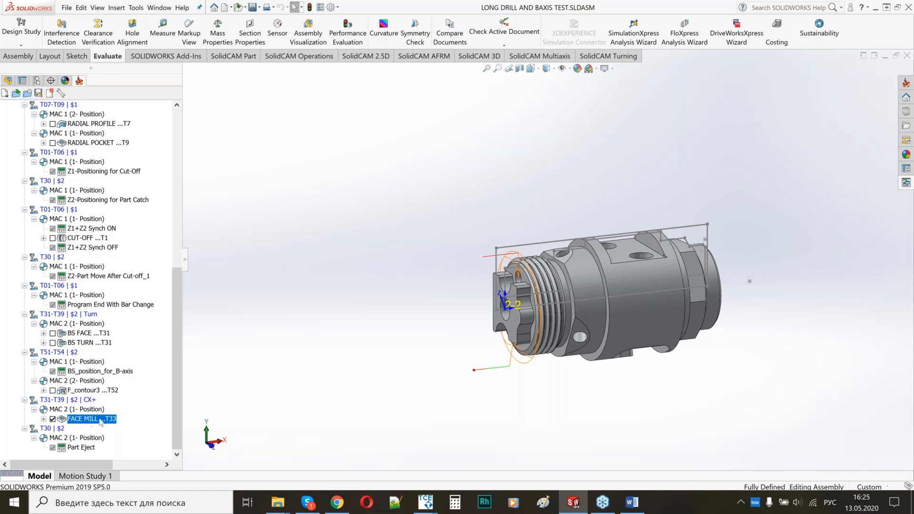
pyautogui.scroll(-2, 574, 313)
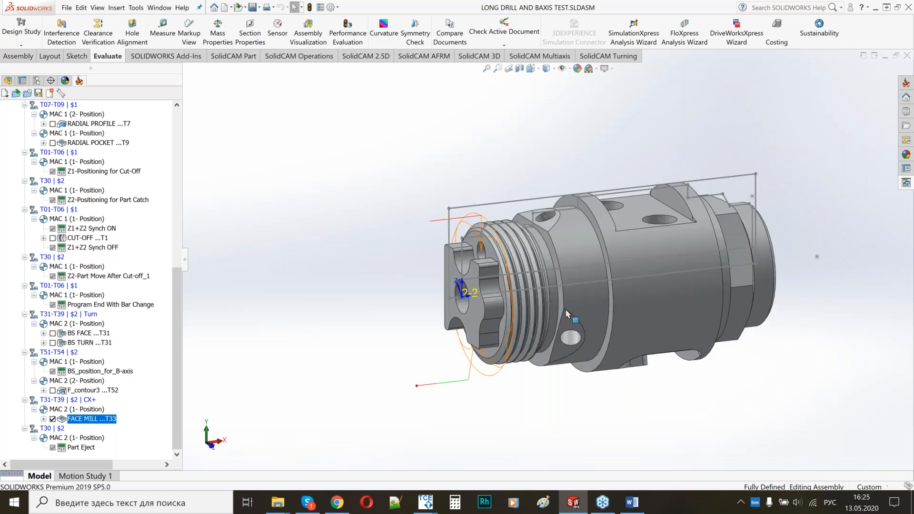
pyautogui.scroll(-2, 554, 305)
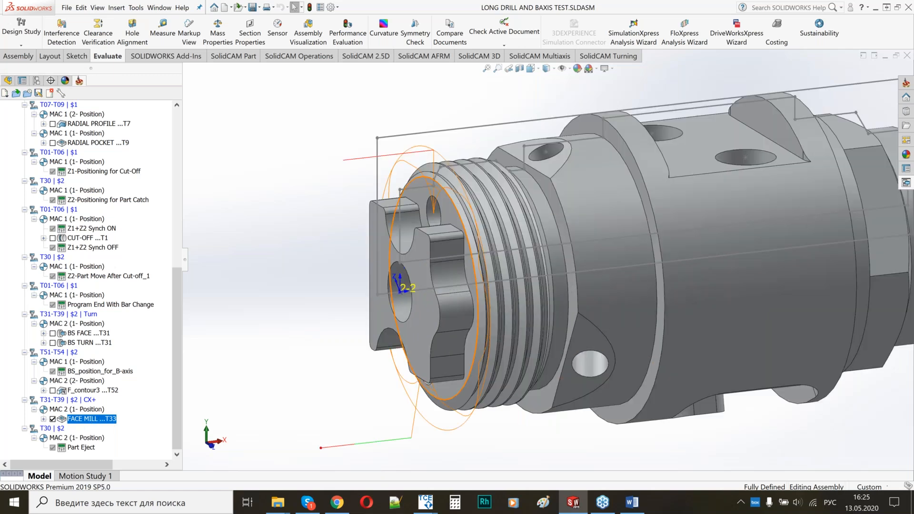
pyautogui.moveTo(477, 331); pyautogui.dragTo(512, 330, button='middle')
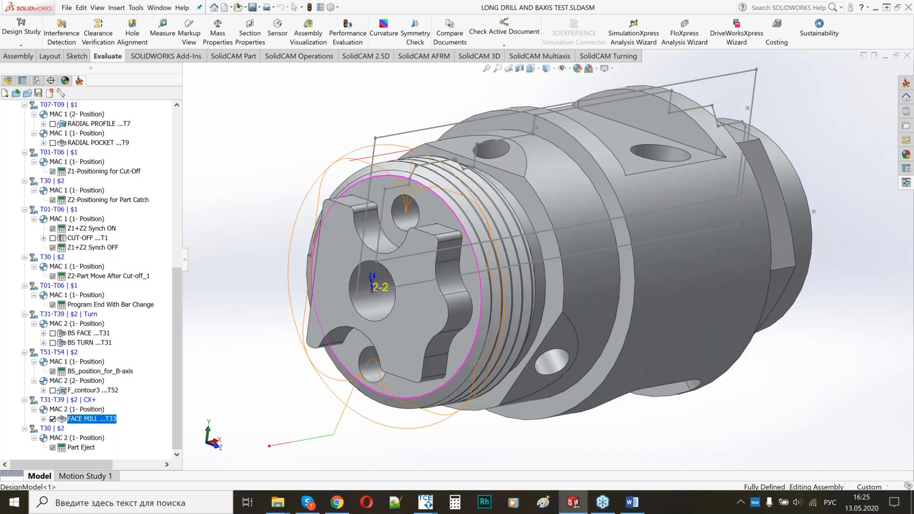
pyautogui.click(52, 419)
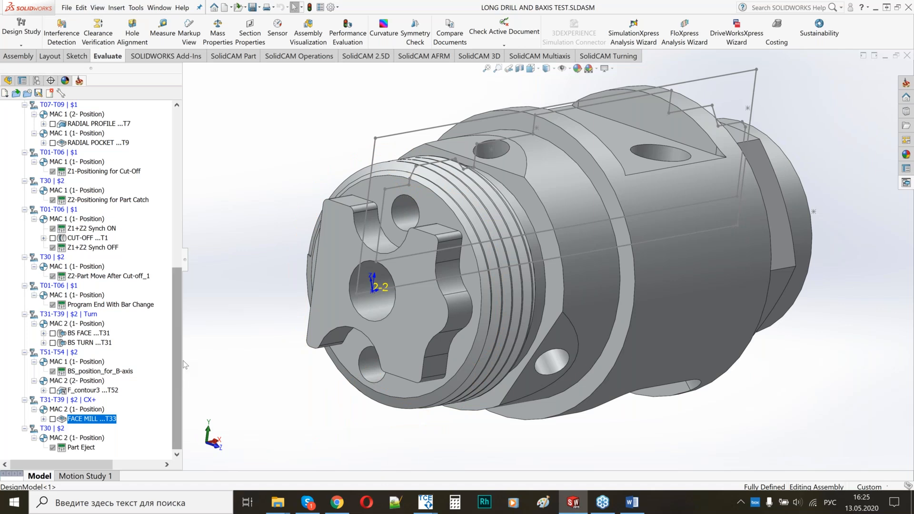
# Open the channel synchronization for the machining Setup.
pyautogui.scroll(5, 185, 364)
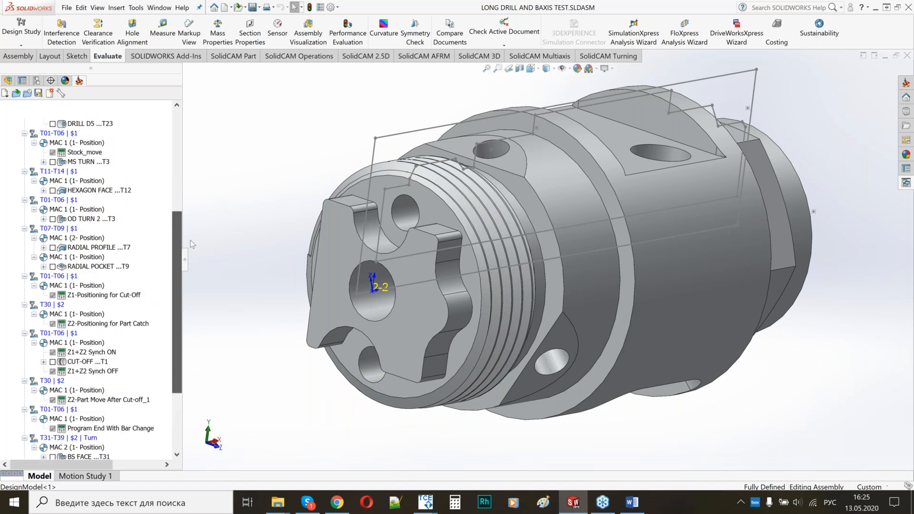
pyautogui.scroll(6, 192, 244)
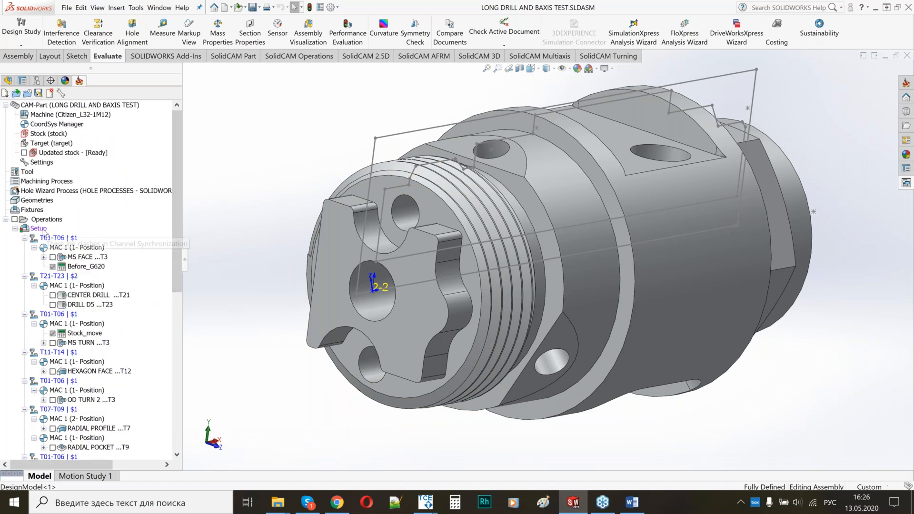
pyautogui.rightClick(38, 228)
pyautogui.click(106, 364)
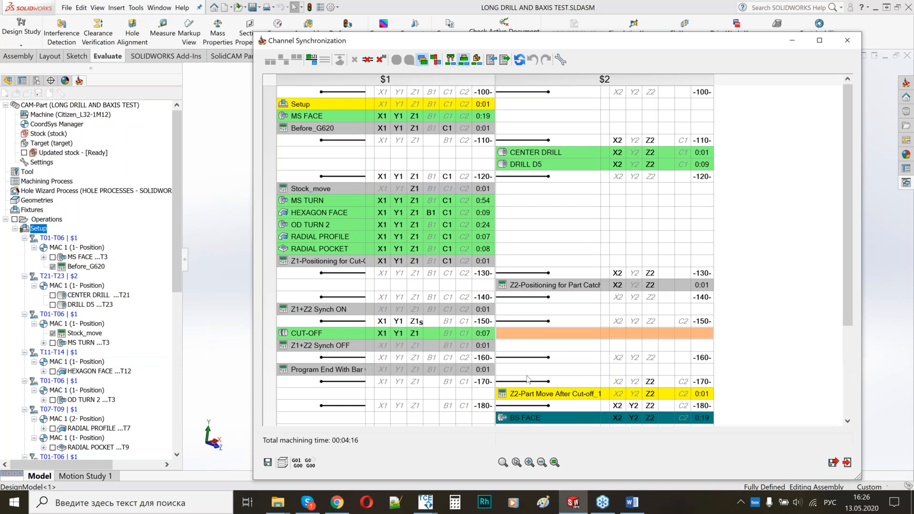
# Examine the complete operation sequence of channels $1 and $2 in the synchronization table.
pyautogui.click(541, 463)
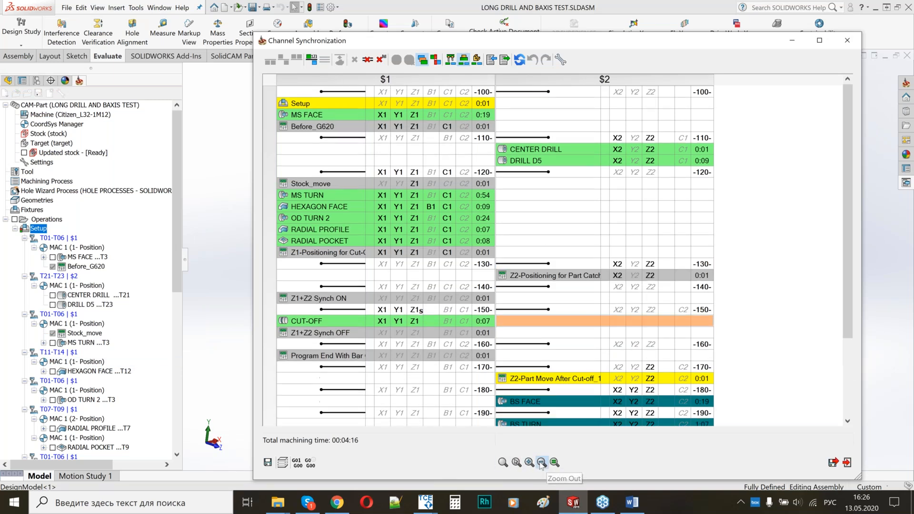
pyautogui.click(541, 462)
pyautogui.click(541, 462)
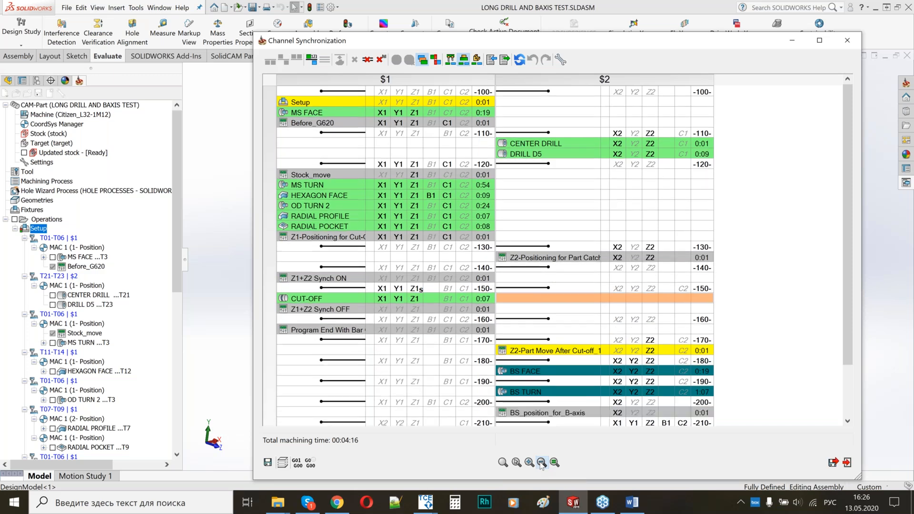
pyautogui.click(542, 462)
pyautogui.click(541, 462)
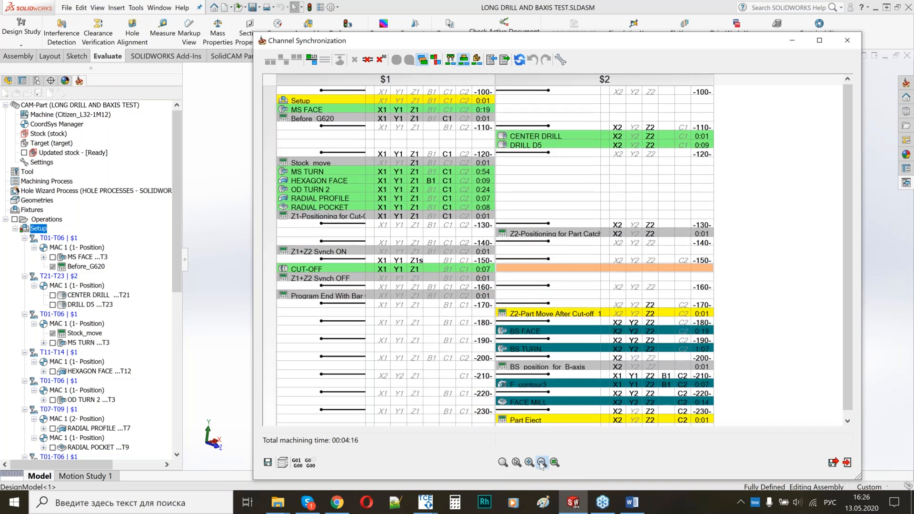
pyautogui.click(542, 463)
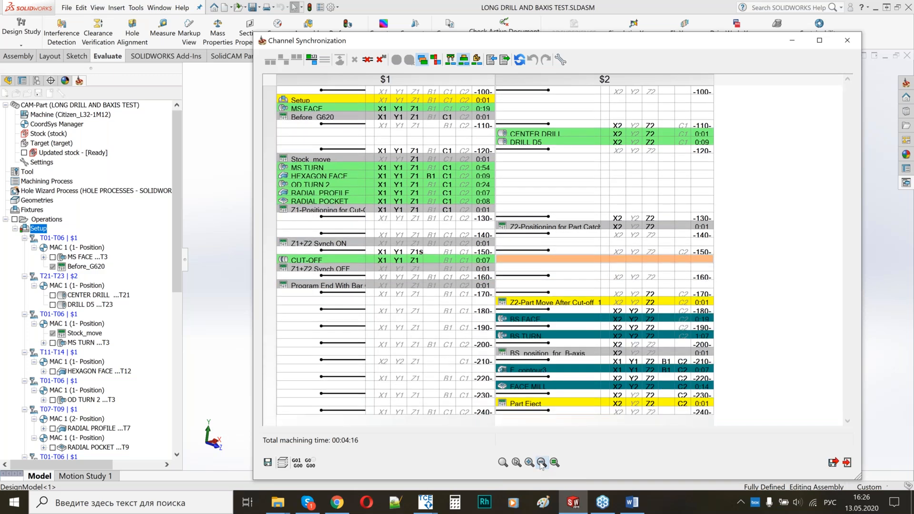
pyautogui.moveTo(467, 37); pyautogui.dragTo(469, 12)
pyautogui.click(530, 462)
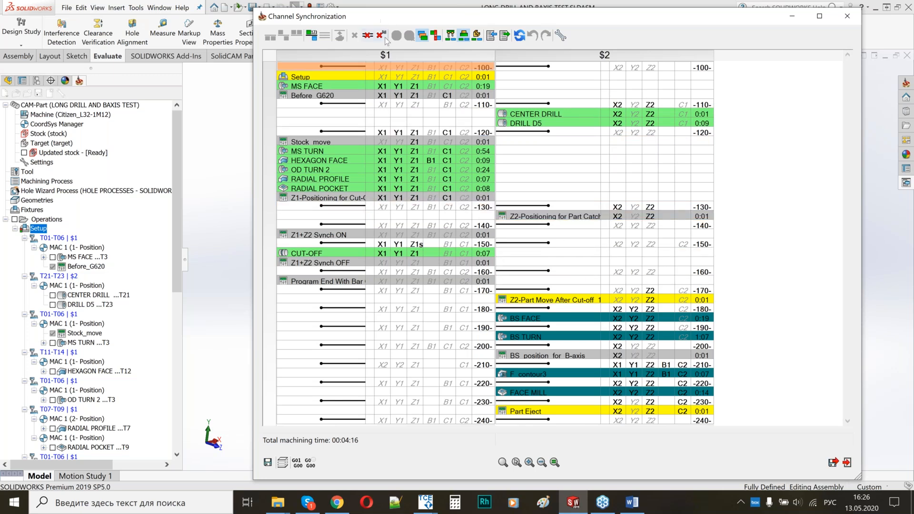
# Clear the existing synchronization, resynchronize all operations in the CAM Manager order, and change the label code before CENTER DRILL on channel $2.
pyautogui.click(312, 35)
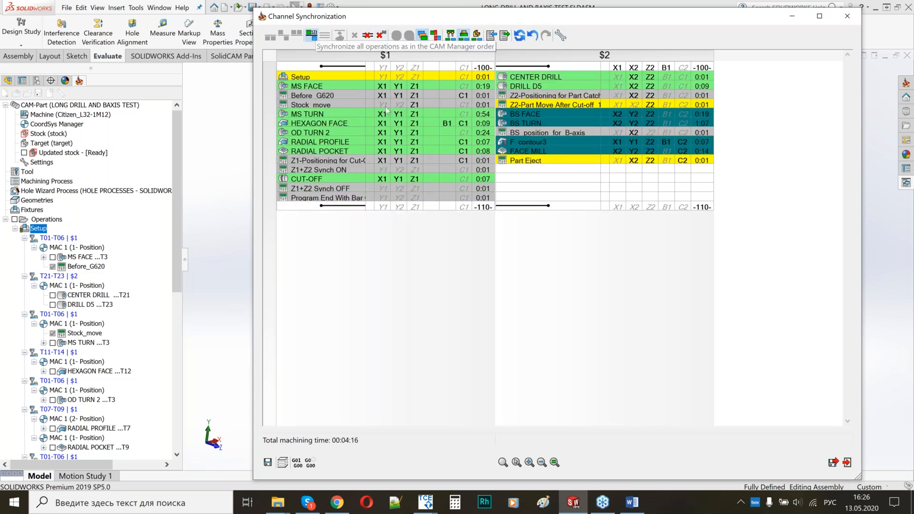
pyautogui.rightClick(499, 101)
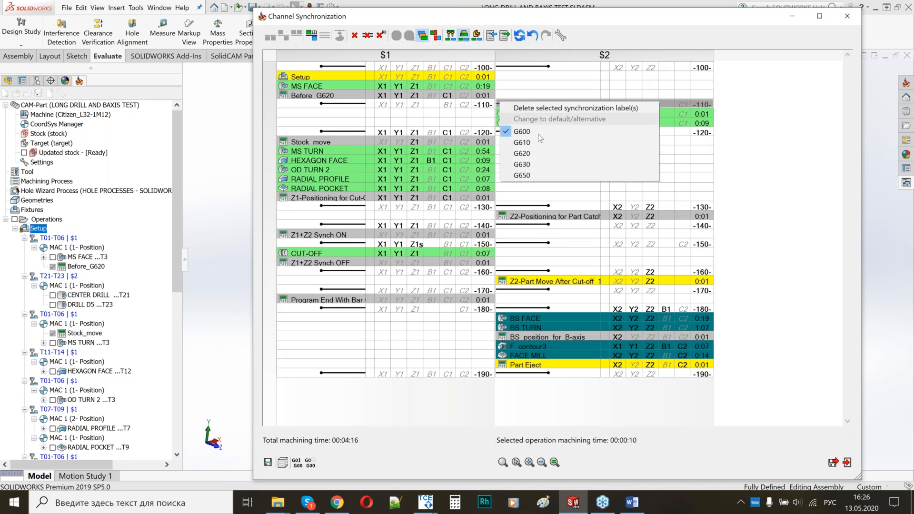
pyautogui.click(531, 161)
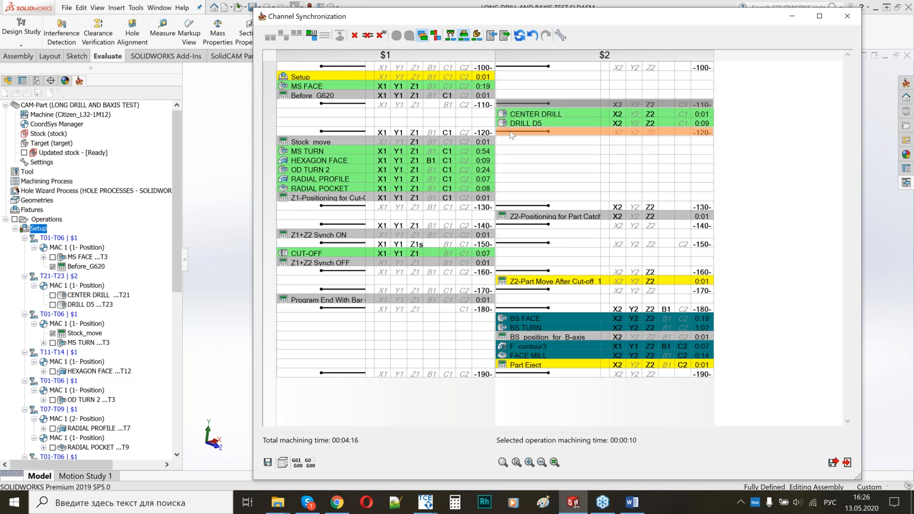
pyautogui.rightClick(511, 133)
pyautogui.click(450, 208)
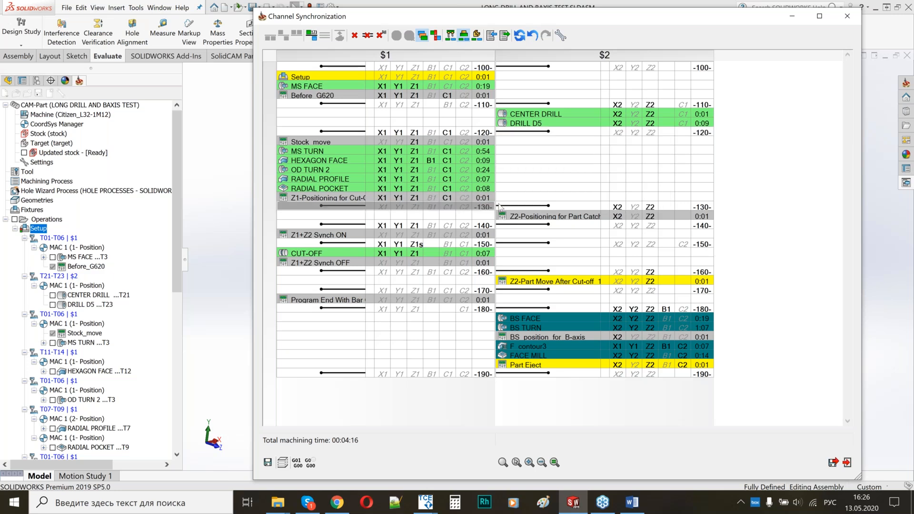
# Set synchronization labels 130 and 140 around Z2-Positioning for Part Catch to G650.
pyautogui.rightClick(502, 204)
pyautogui.click(524, 275)
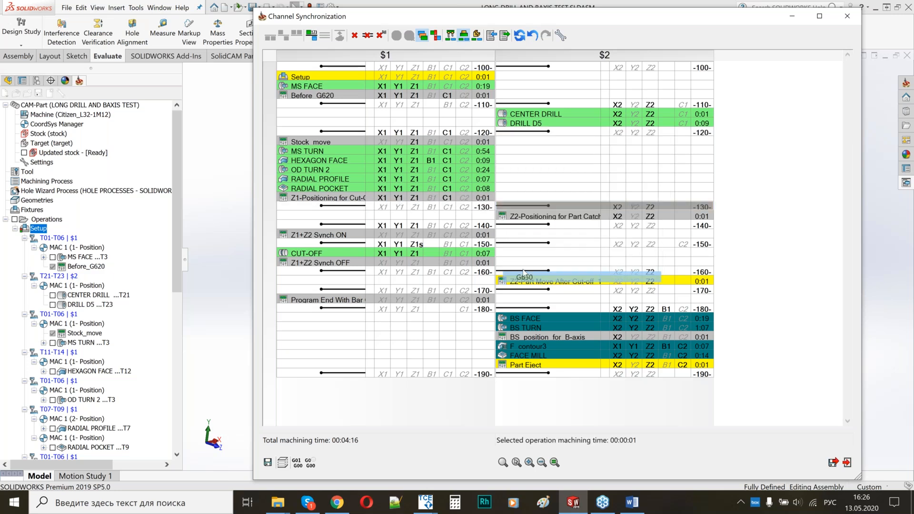
pyautogui.rightClick(504, 224)
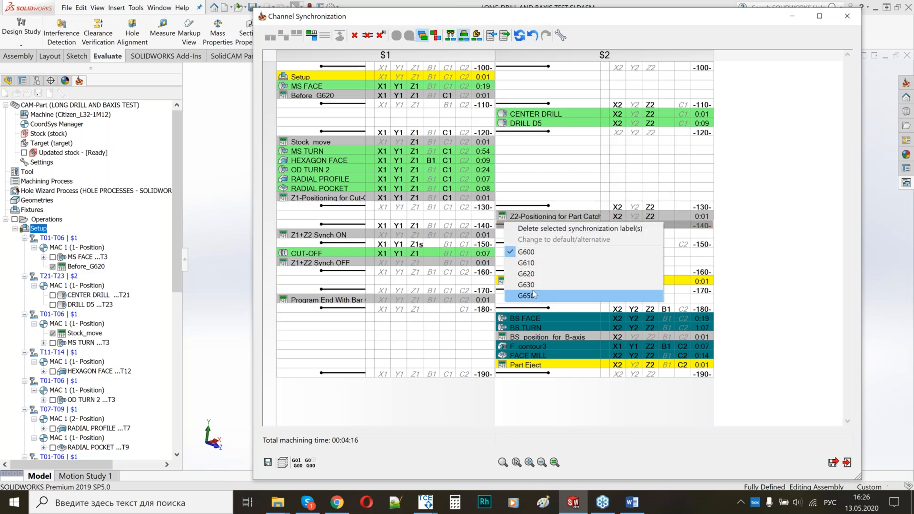
pyautogui.click(533, 295)
# Delete synchronization label 150 before CUT-OFF and the label following Z2-Part Move After Cut-off_1.
pyautogui.rightClick(509, 243)
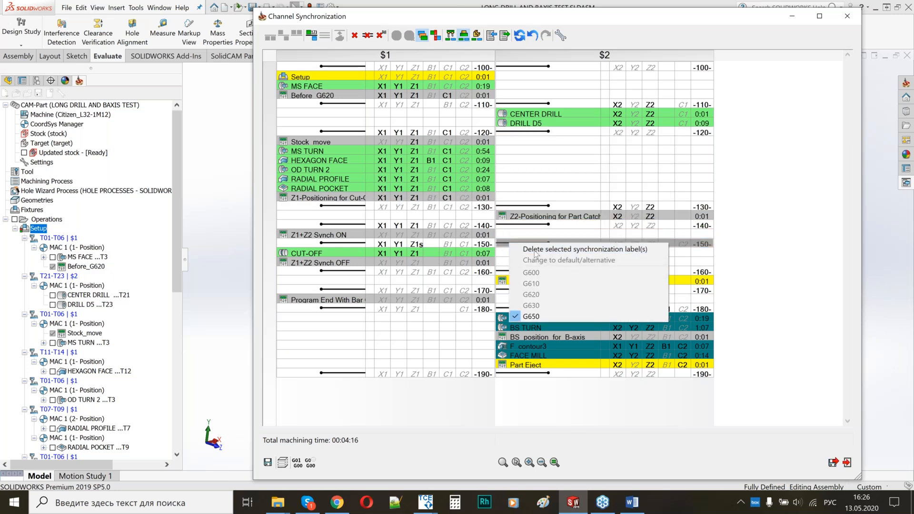
pyautogui.click(536, 250)
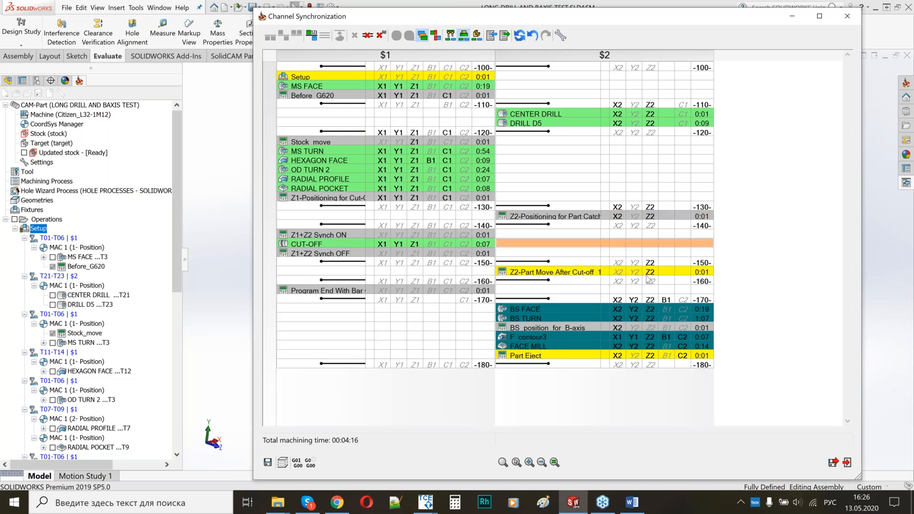
pyautogui.rightClick(497, 282)
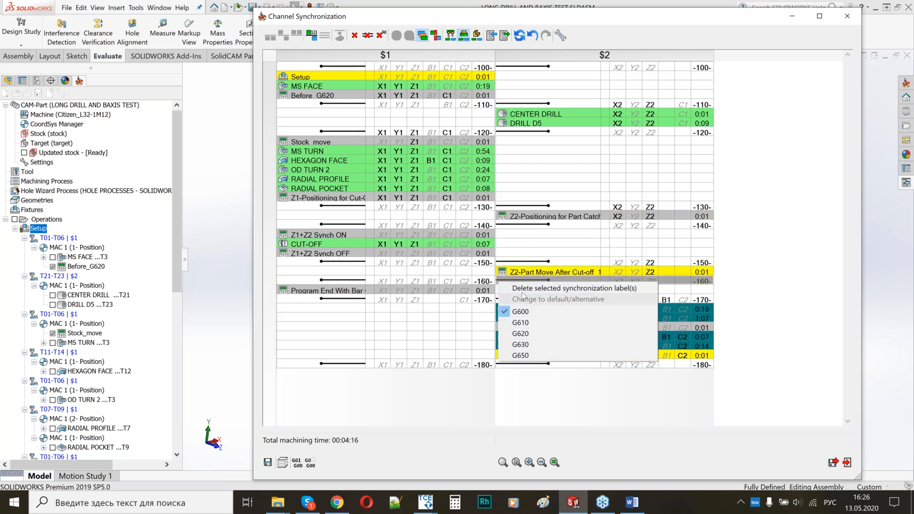
pyautogui.click(524, 289)
# Add a synchronization label between F_contour3 and FACE MILL on channel $2.
pyautogui.moveTo(511, 303); pyautogui.dragTo(481, 333)
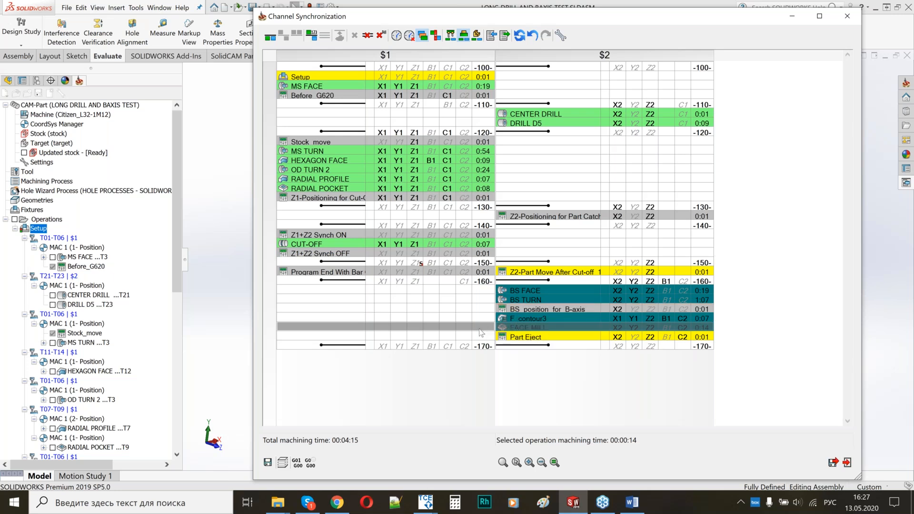
pyautogui.moveTo(481, 331); pyautogui.dragTo(437, 300)
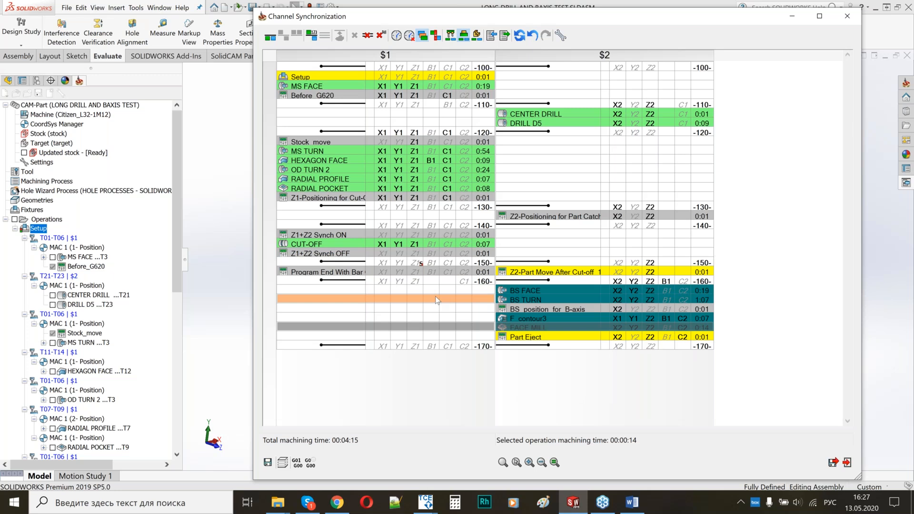
pyautogui.click(270, 37)
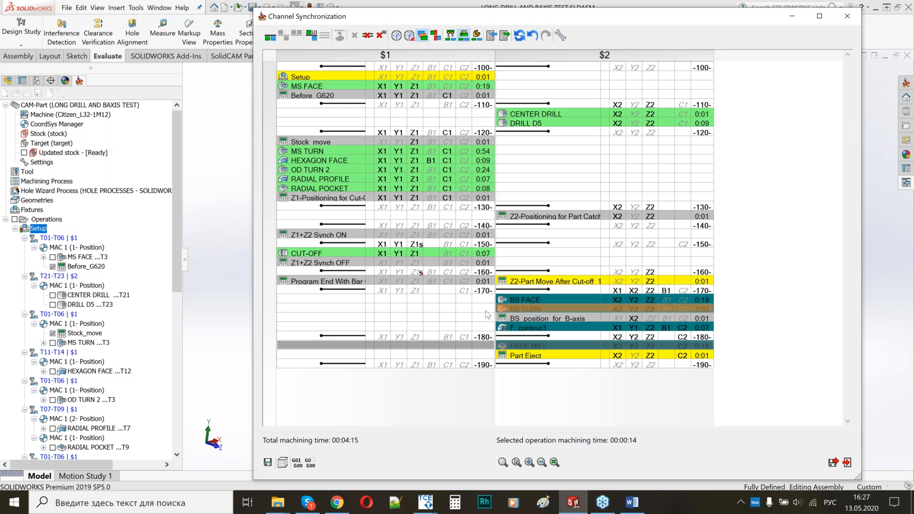
# Add synchronization labels on channel $2 before BS_position_for_B-axis and before F_contour3.
pyautogui.click(522, 320)
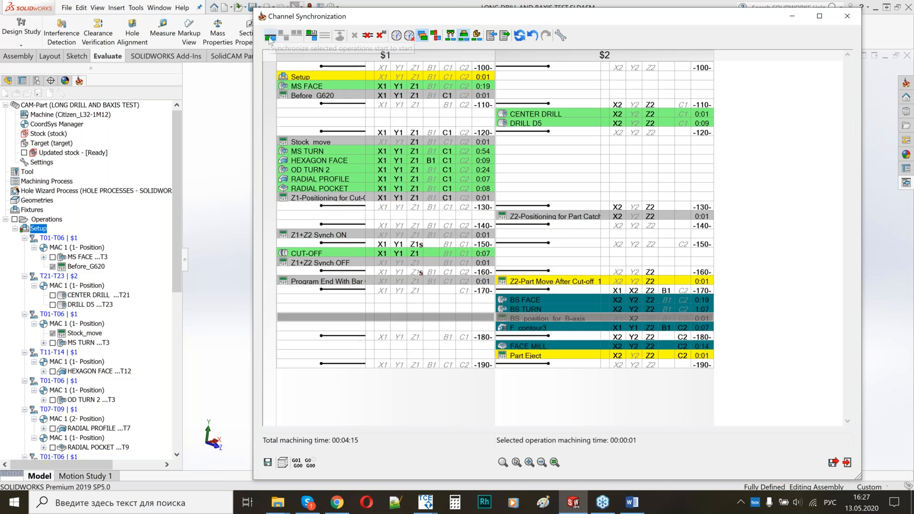
pyautogui.click(271, 38)
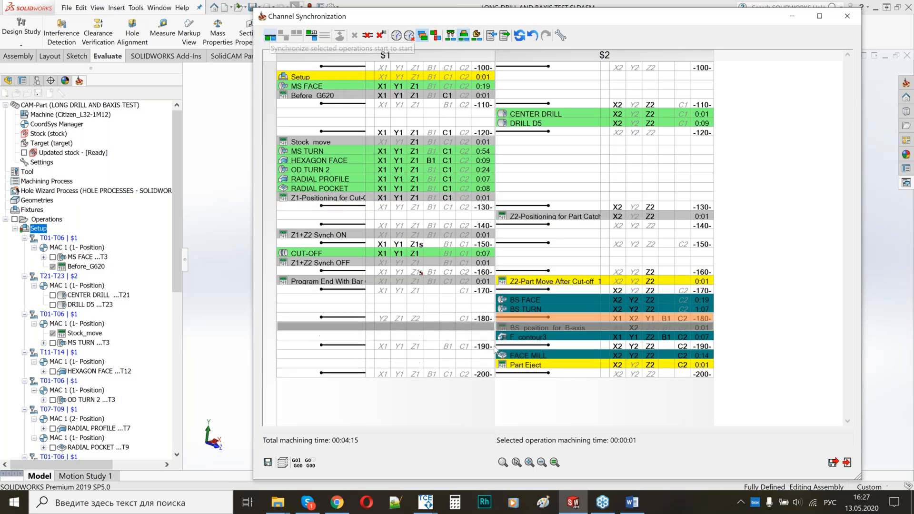
pyautogui.click(502, 337)
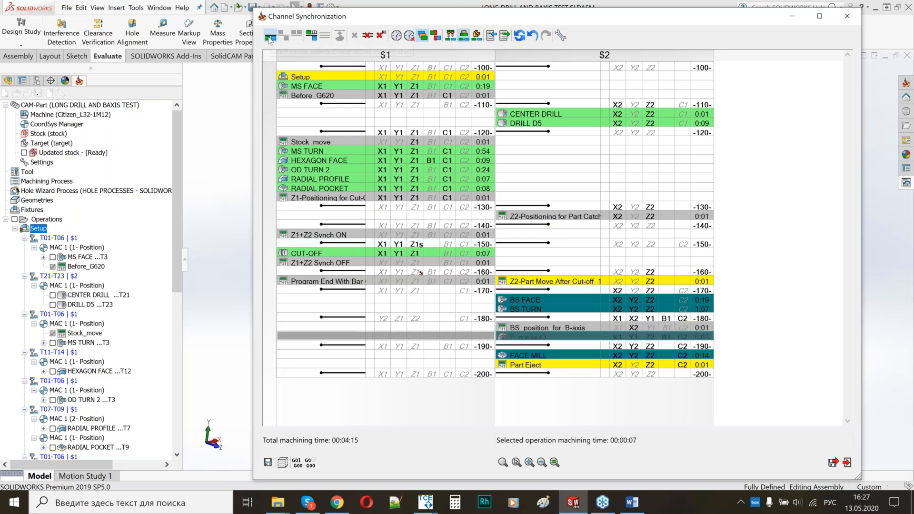
pyautogui.click(271, 37)
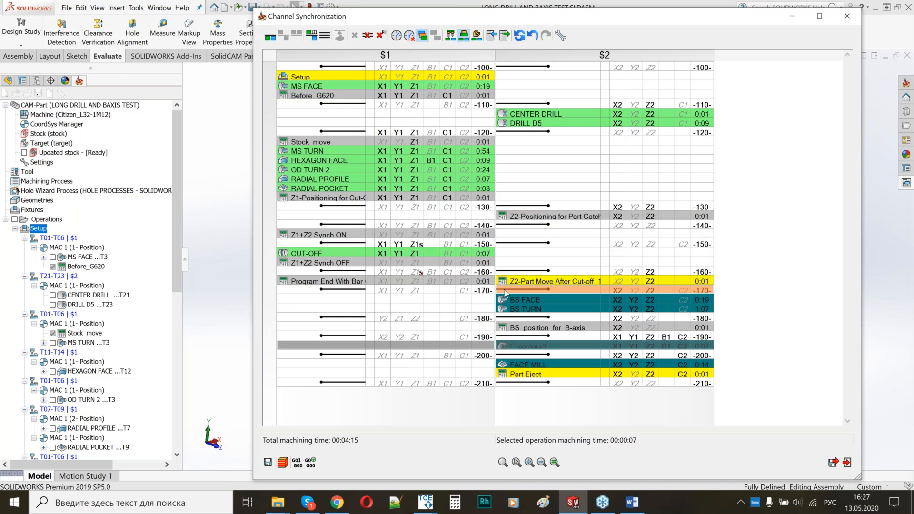
# Check the code options of synchronization labels 180, 190 and 200 on channel $2.
pyautogui.rightClick(517, 318)
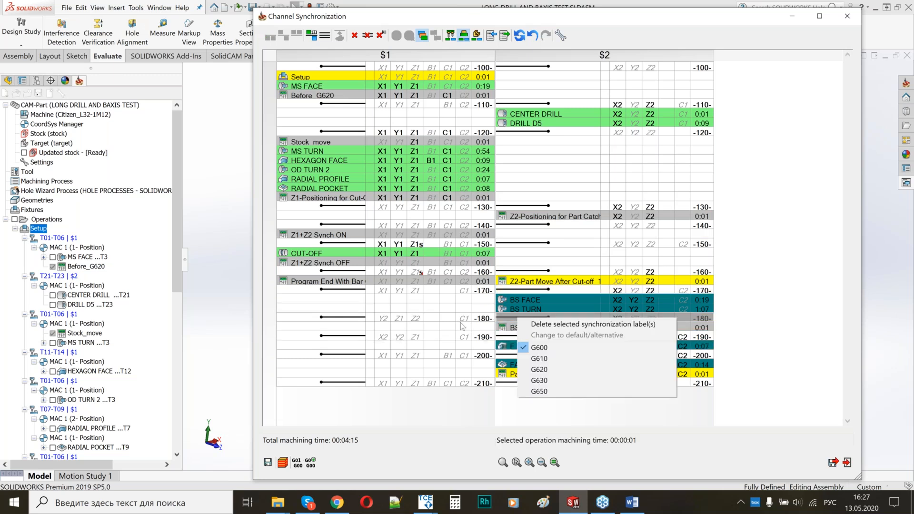
pyautogui.click(461, 323)
pyautogui.rightClick(505, 336)
pyautogui.click(448, 334)
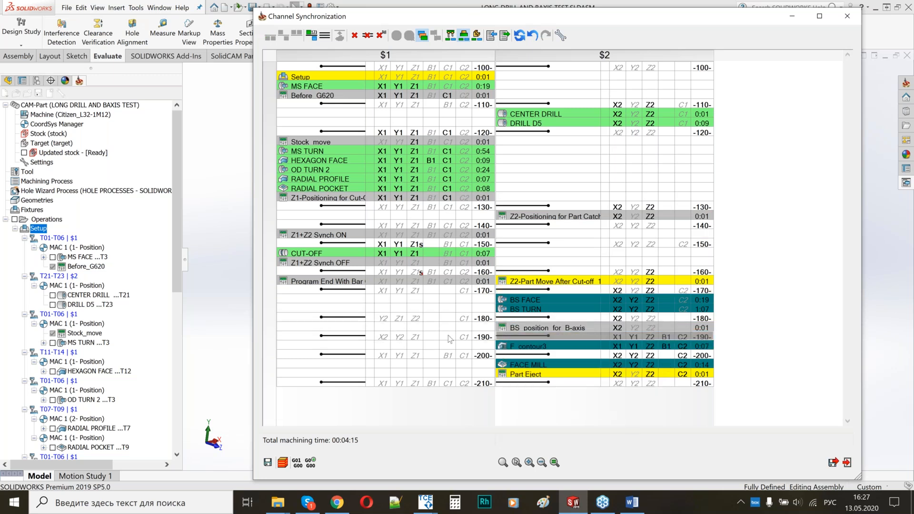
pyautogui.rightClick(507, 353)
pyautogui.click(395, 284)
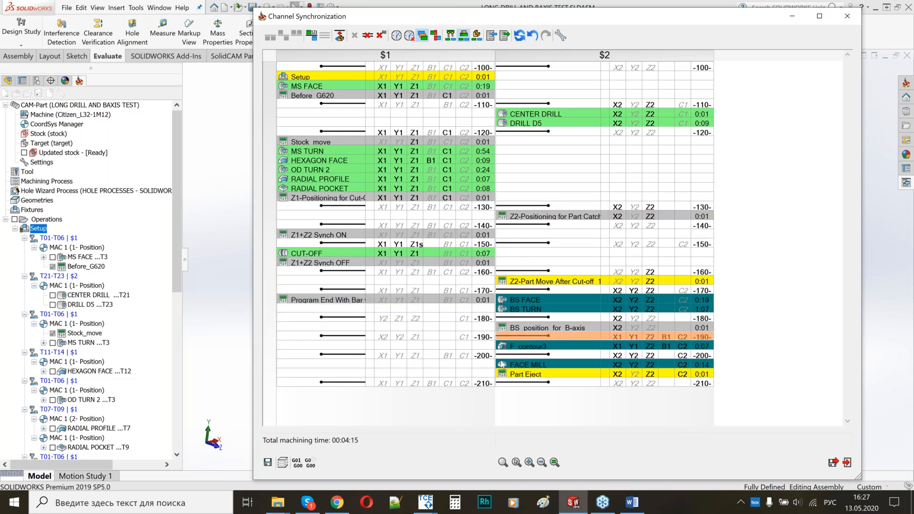
# Synchronize BS FACE on channel $2 to start at the end of Program End With Bar Change on channel $1.
pyautogui.click(435, 37)
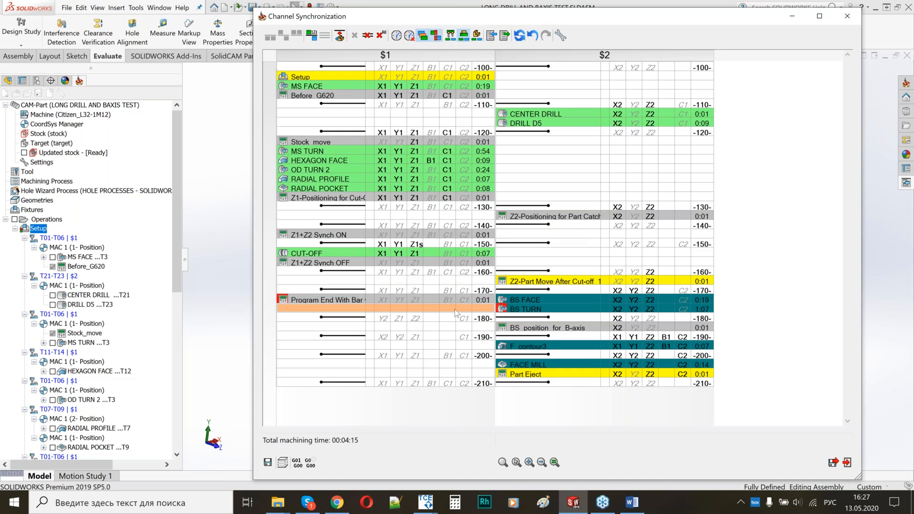
pyautogui.rightClick(501, 289)
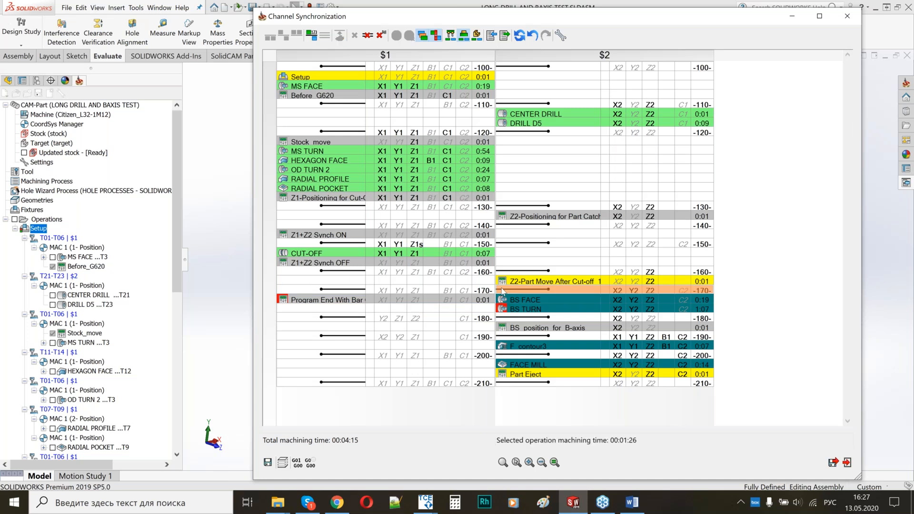
pyautogui.click(482, 281)
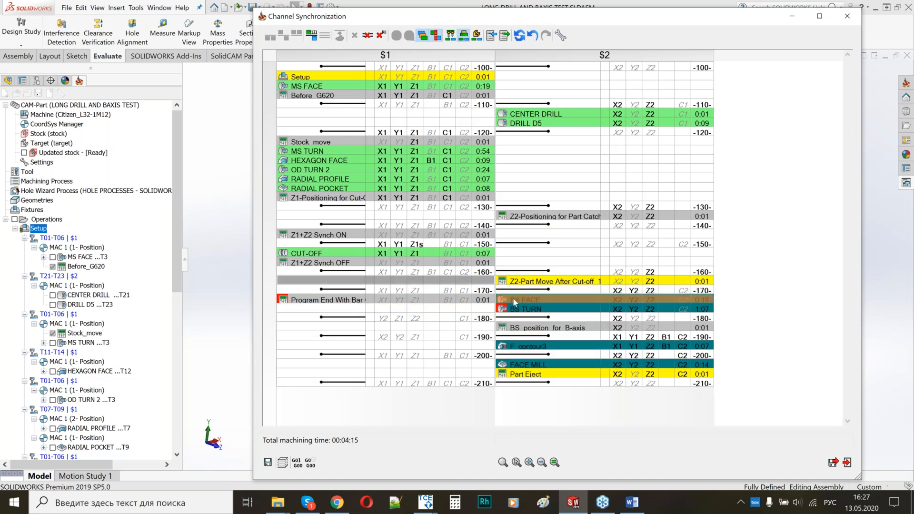
pyautogui.click(515, 302)
pyautogui.keyDown('ctrl'); pyautogui.click(487, 302); pyautogui.keyUp('ctrl')
pyautogui.click(285, 37)
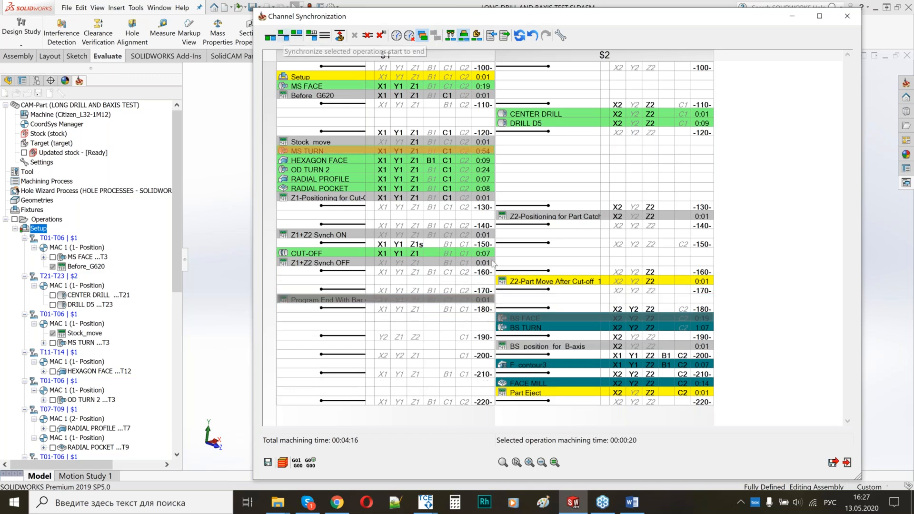
# Delete synchronization label 170 following Z2-Part Move After Cut-off_1 and label 150 before CUT-OFF.
pyautogui.rightClick(504, 289)
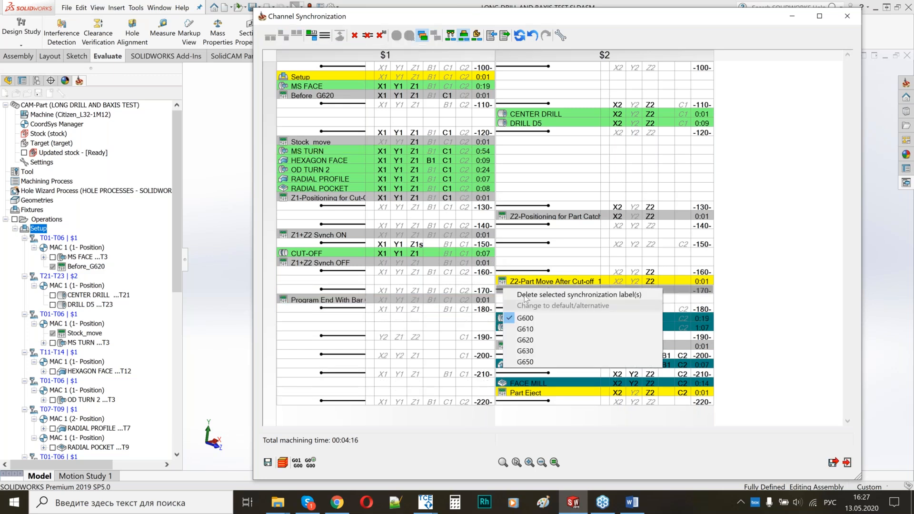
pyautogui.click(526, 295)
pyautogui.rightClick(505, 242)
pyautogui.click(526, 246)
# Check the label code before Z2-Part Move After Cut-off_1, and save and close the channel synchronization.
pyautogui.rightClick(511, 262)
pyautogui.click(427, 332)
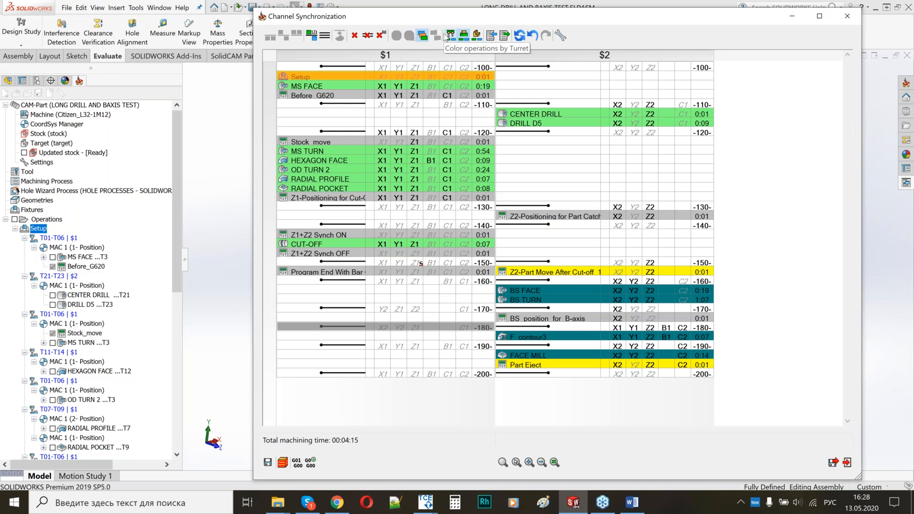
pyautogui.click(448, 36)
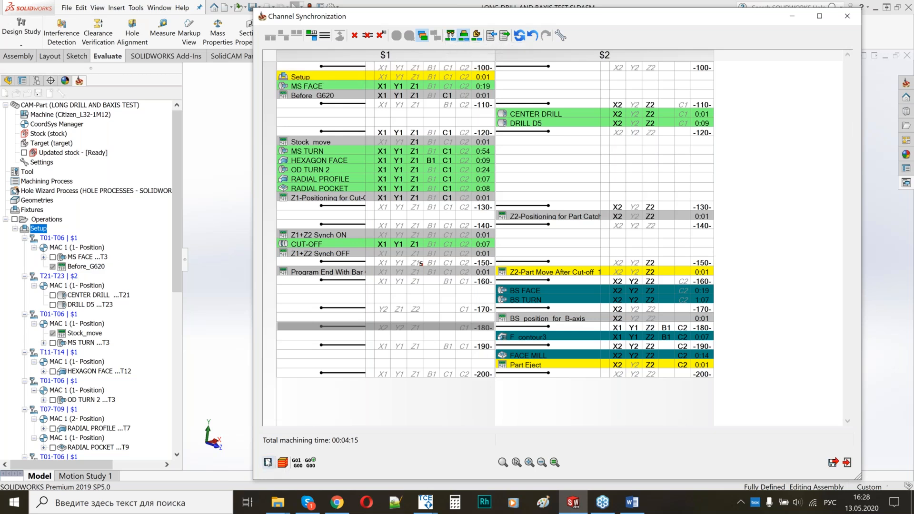
pyautogui.click(833, 464)
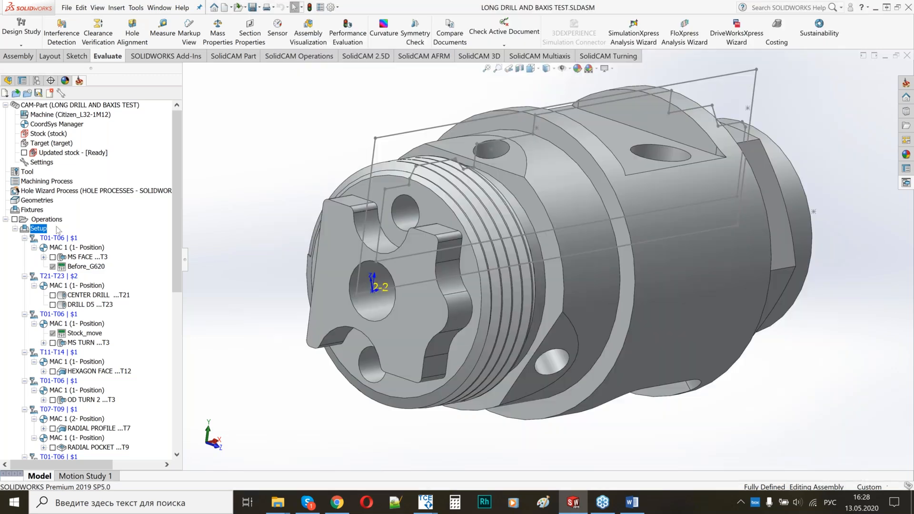
# Open the machine simulation for the whole Setup and run it with the spindles and tool blocks in close view.
pyautogui.rightClick(38, 228)
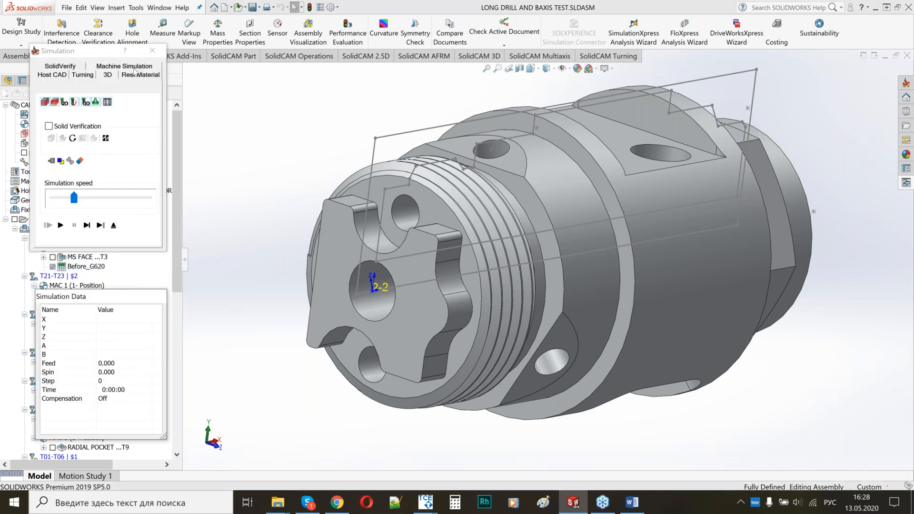
pyautogui.click(133, 67)
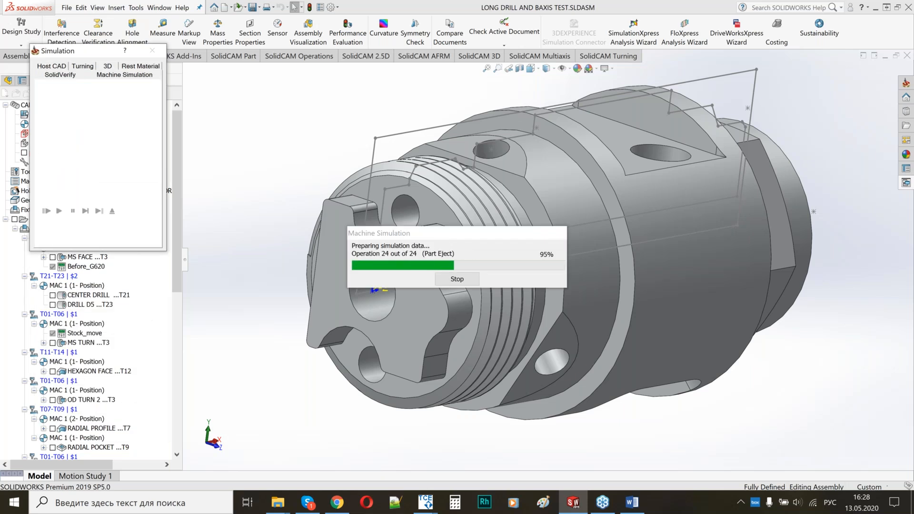
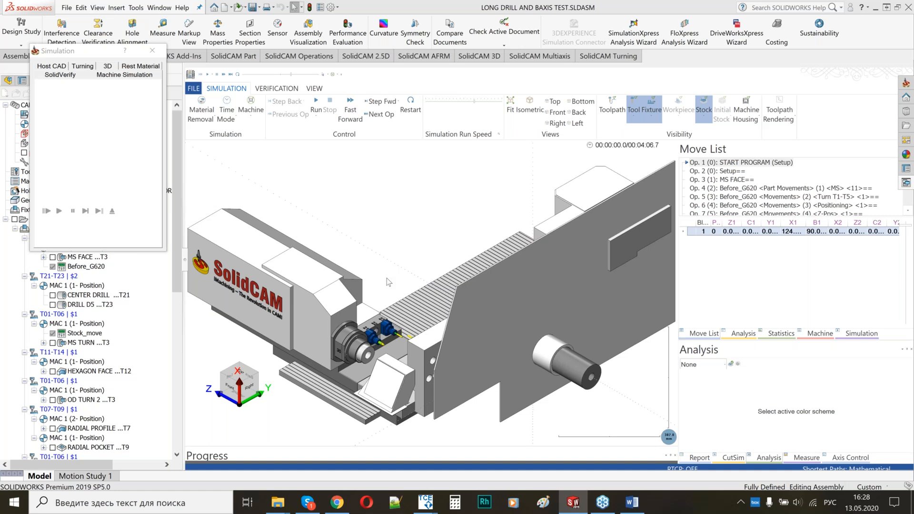
pyautogui.moveTo(388, 280); pyautogui.dragTo(504, 280)
pyautogui.scroll(5, 502, 276)
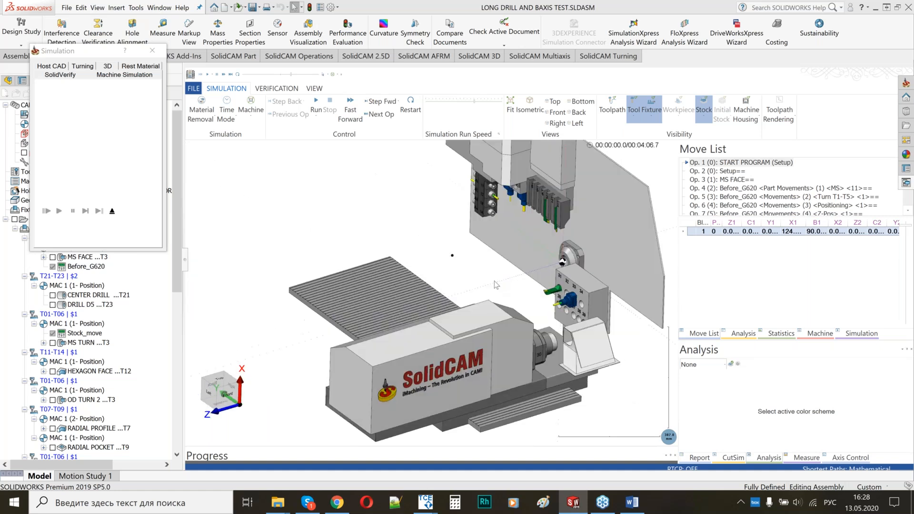
pyautogui.scroll(4, 500, 236)
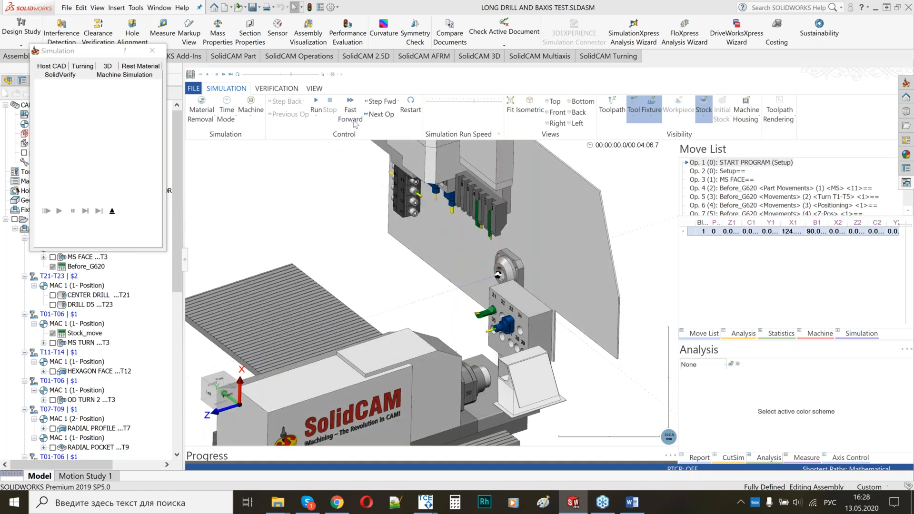
pyautogui.scroll(4, 524, 264)
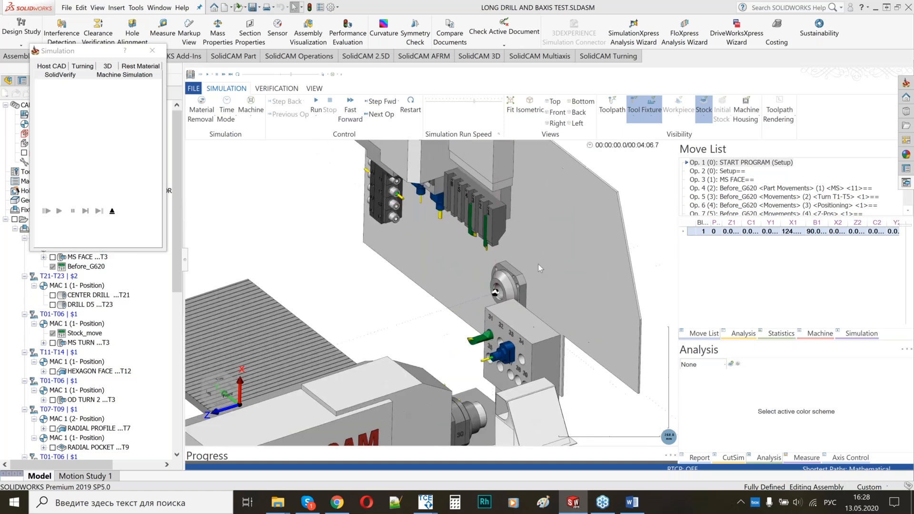
pyautogui.click(316, 104)
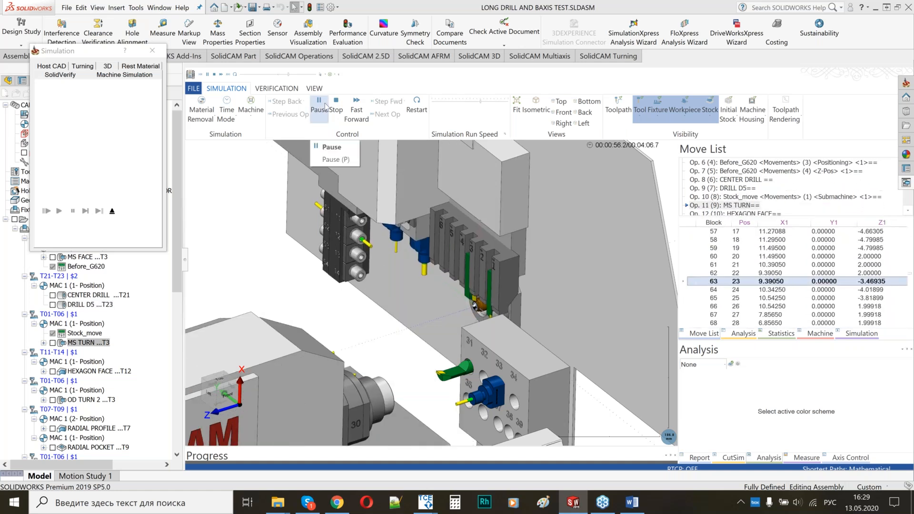
# Pause the simulation at F_contour3 and examine the inclined B-axis tool against the part in the back spindle.
pyautogui.scroll(-2, 427, 250)
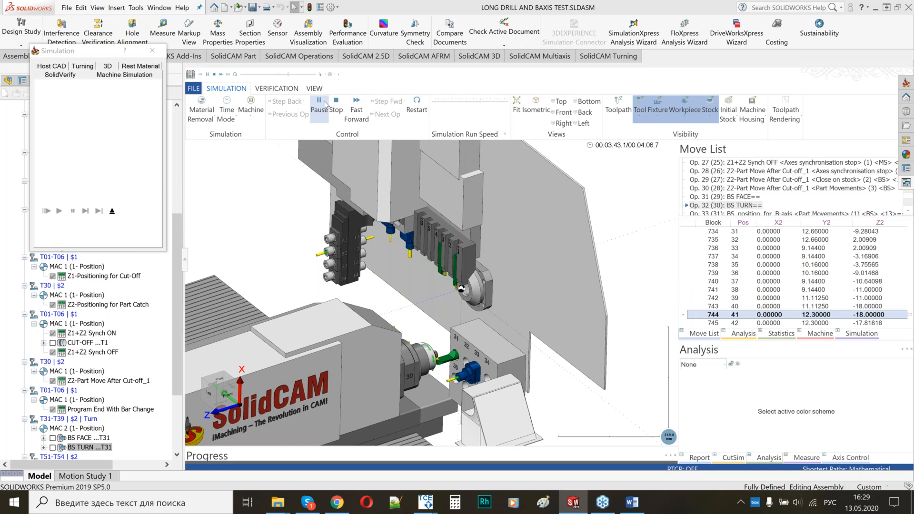
pyautogui.click(326, 106)
pyautogui.moveTo(450, 309); pyautogui.dragTo(410, 329, button='middle')
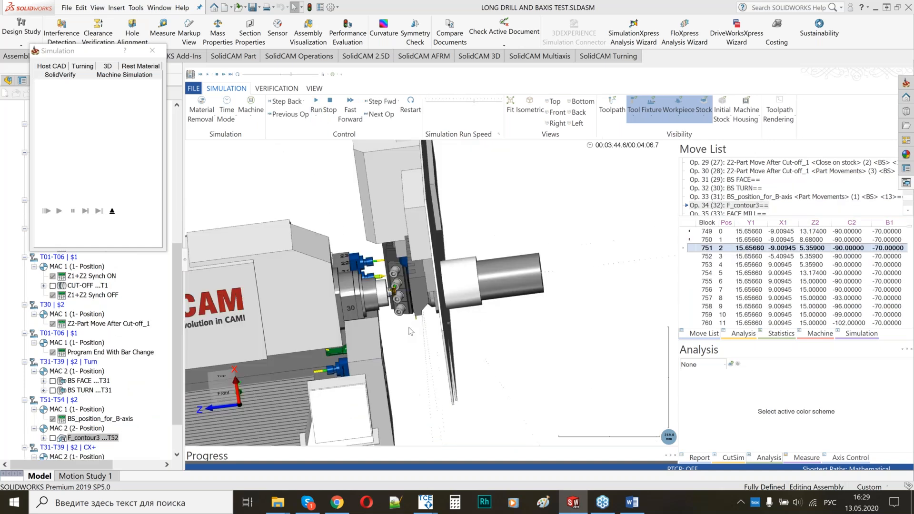
pyautogui.scroll(5, 410, 329)
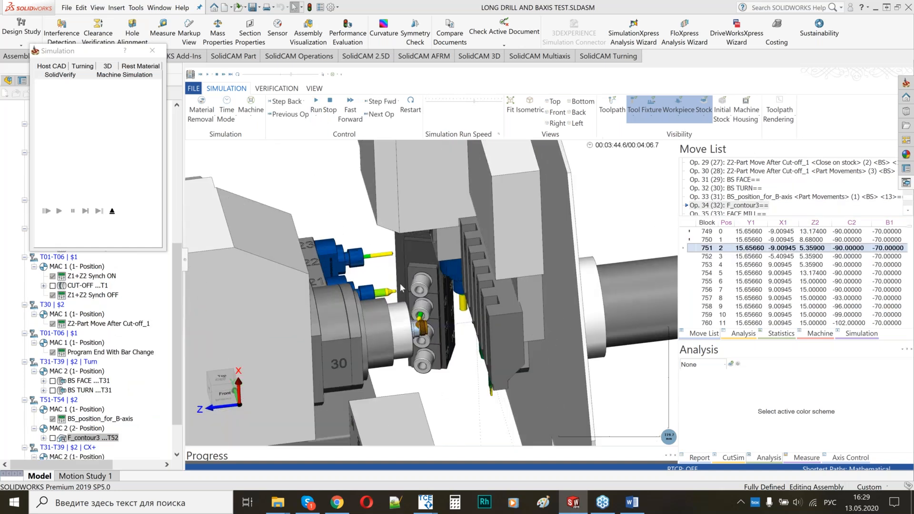
pyautogui.scroll(3, 400, 288)
pyautogui.scroll(2, 418, 297)
pyautogui.moveTo(419, 302)
pyautogui.mouseDown(button='middle')
pyautogui.moveTo(433, 314)
pyautogui.moveTo(415, 292)
pyautogui.mouseUp(button='middle')
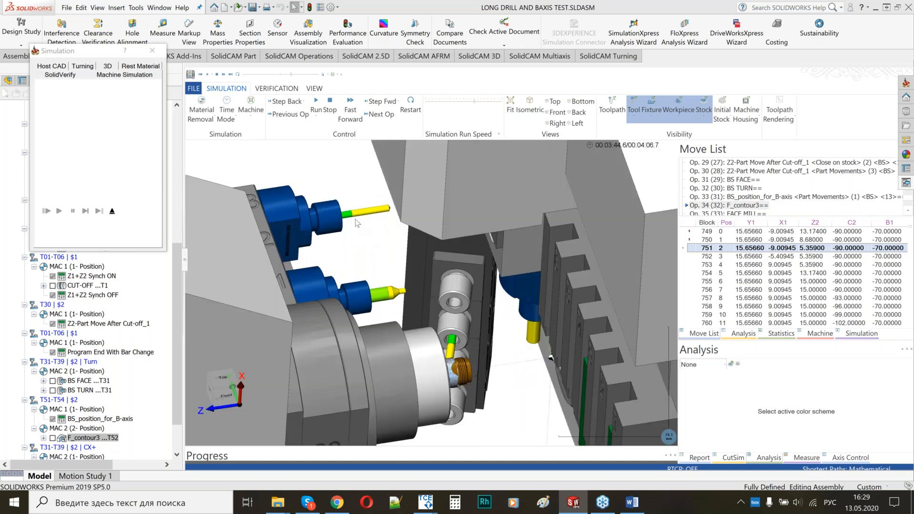
pyautogui.moveTo(464, 350)
pyautogui.mouseDown(button='middle')
pyautogui.moveTo(475, 333)
pyautogui.moveTo(457, 346)
pyautogui.mouseUp(button='middle')
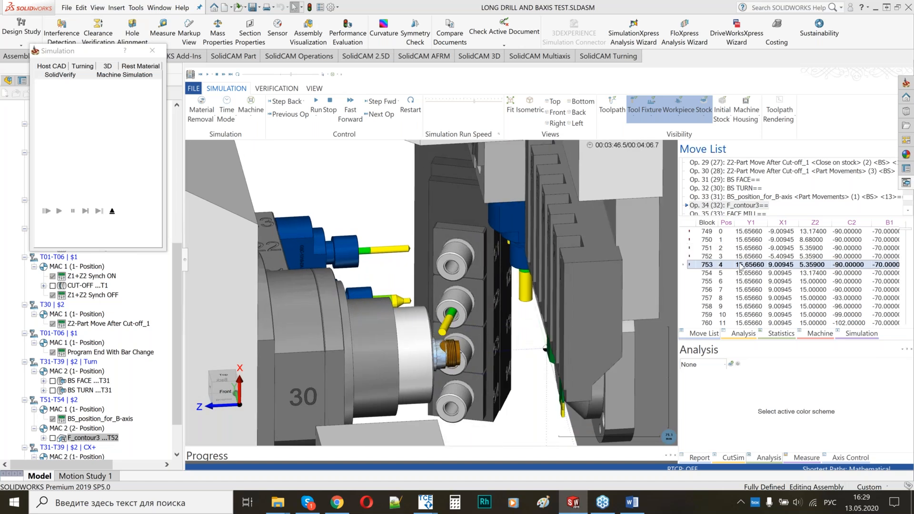
# Continue the machine simulation through FACE MILL and Part Eject to the program end, and exit it.
pyautogui.click(317, 102)
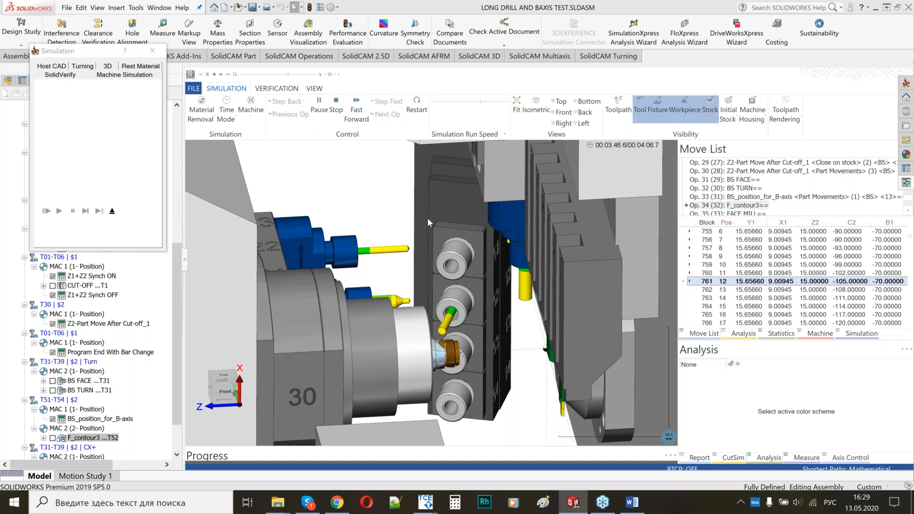
pyautogui.scroll(-10, 458, 282)
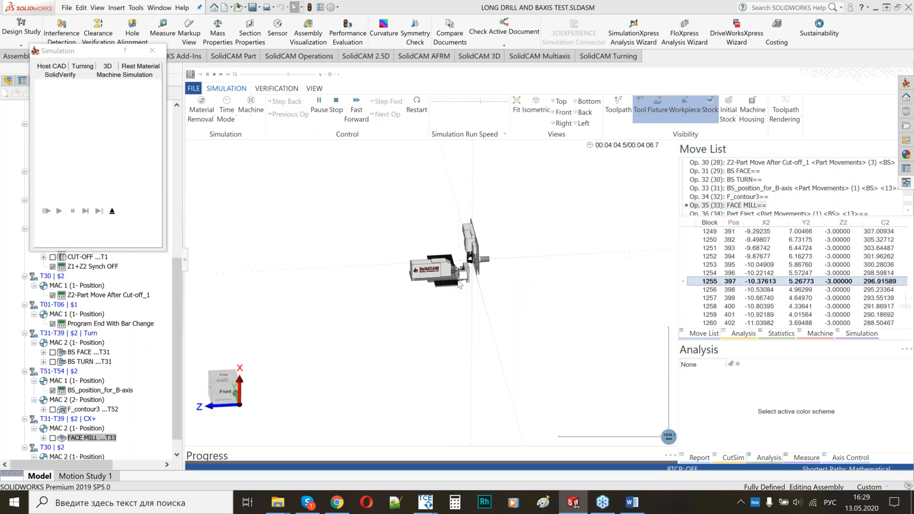
pyautogui.scroll(10, 460, 284)
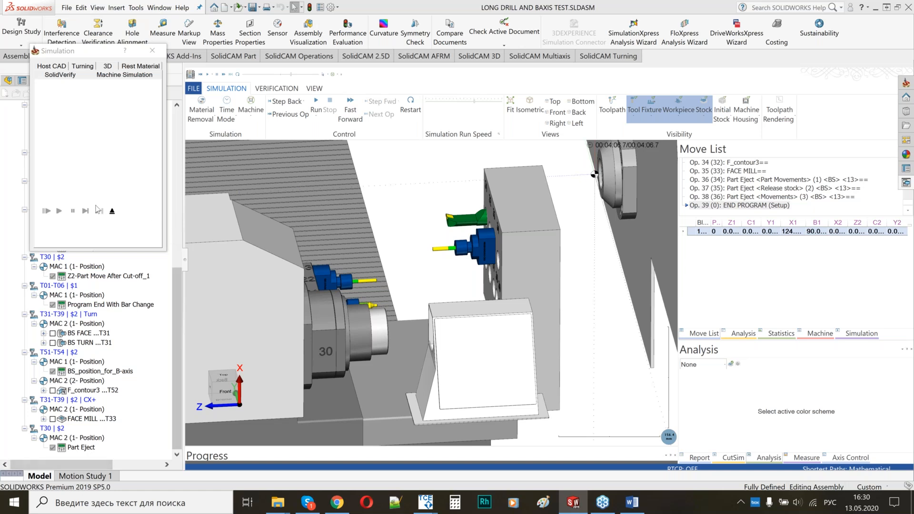
pyautogui.click(113, 211)
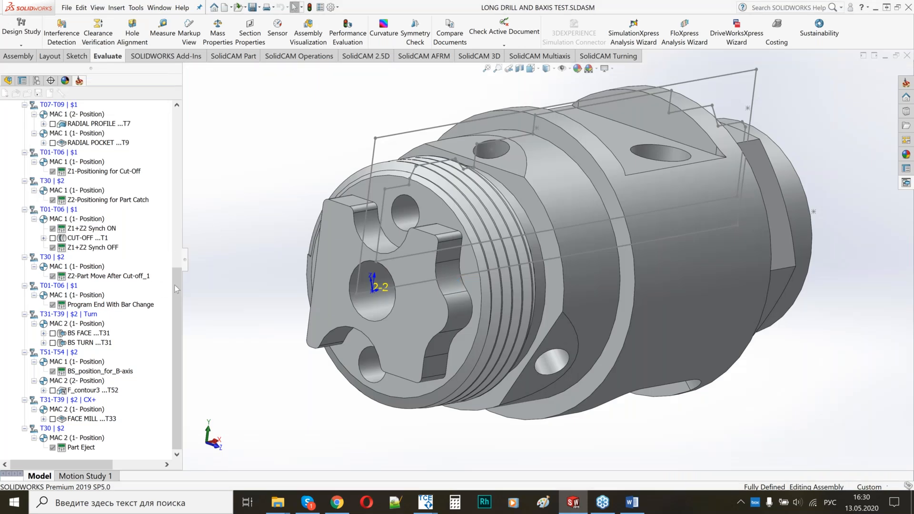
# Reopen the channel synchronization of Setup and review the operation order and labels on channel $2.
pyautogui.moveTo(175, 286); pyautogui.dragTo(174, 154)
pyautogui.rightClick(43, 182)
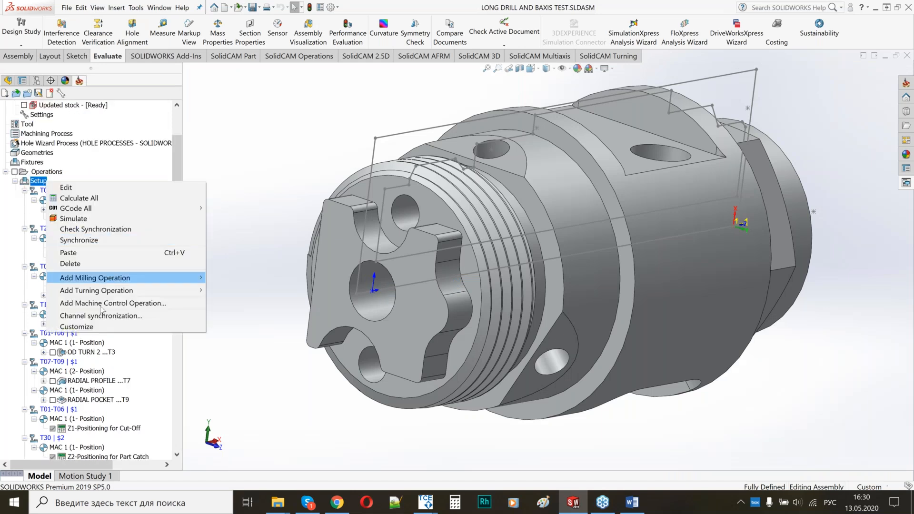
pyautogui.click(166, 315)
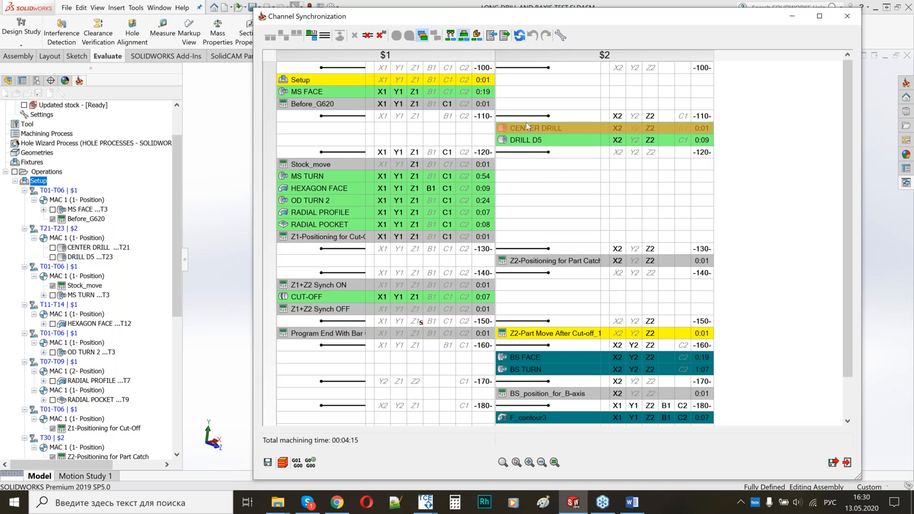
pyautogui.moveTo(521, 134)
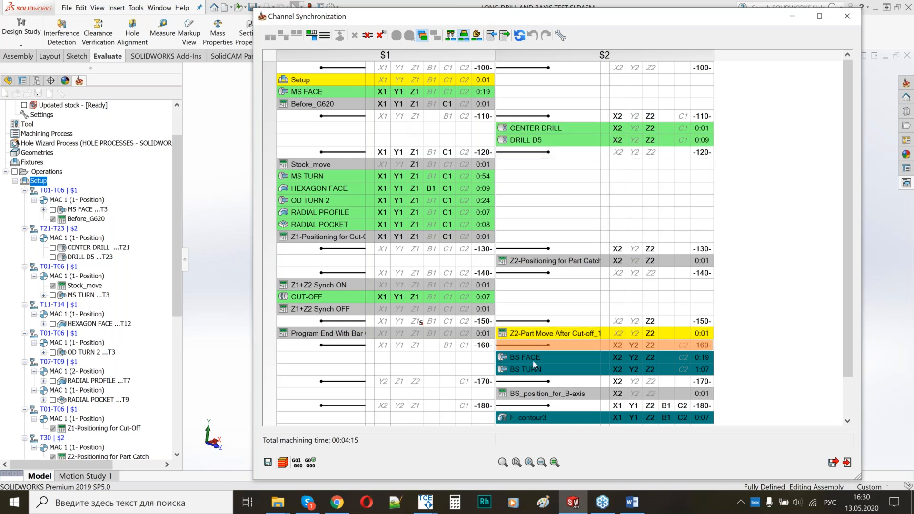
pyautogui.moveTo(519, 357)
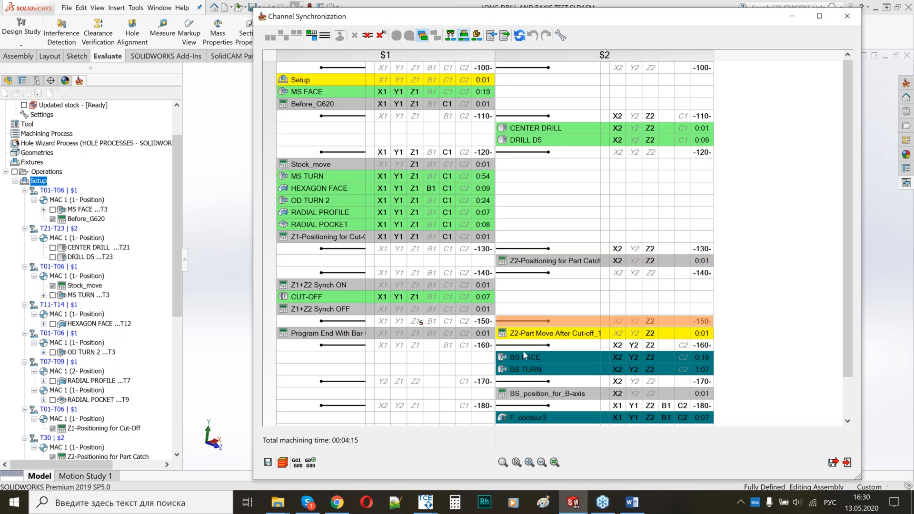
# Clear the existing synchronization labels and resynchronize all operations in the CAM Manager order.
pyautogui.moveTo(528, 369); pyautogui.dragTo(435, 104)
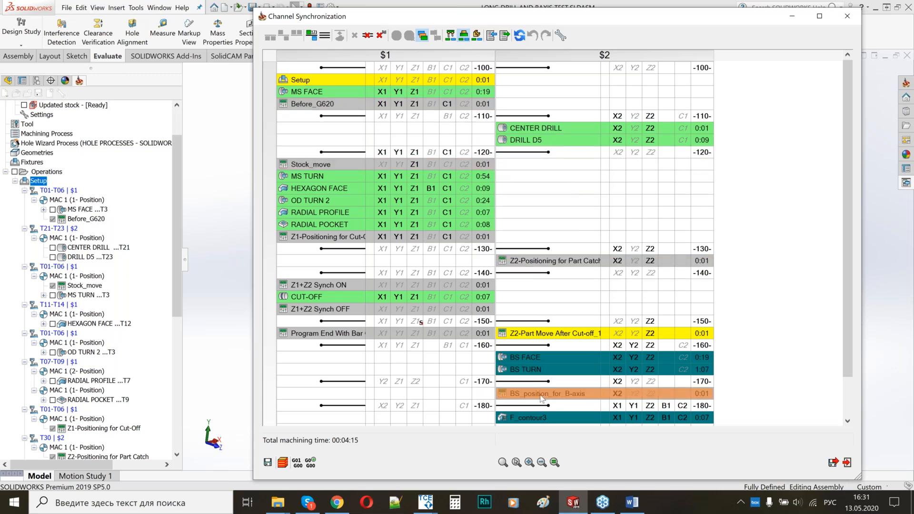
pyautogui.moveTo(536, 398)
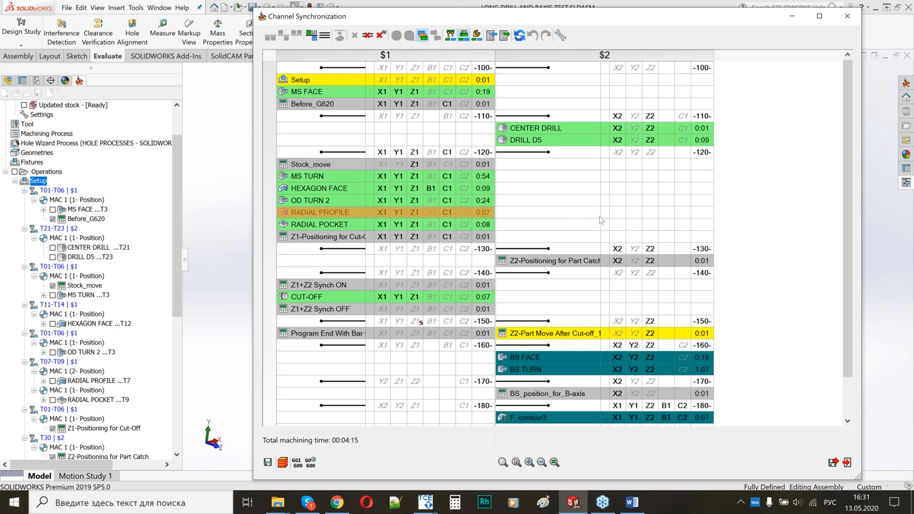
pyautogui.scroll(-3, 600, 224)
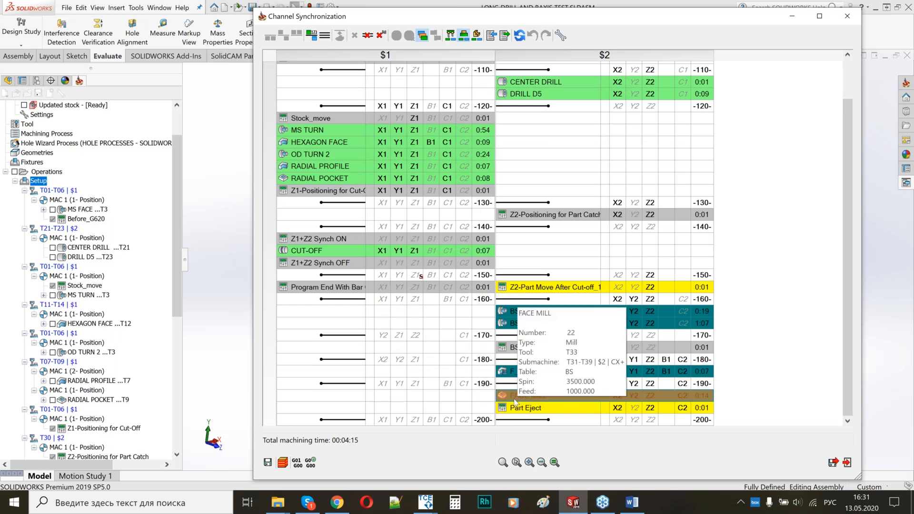
pyautogui.click(383, 37)
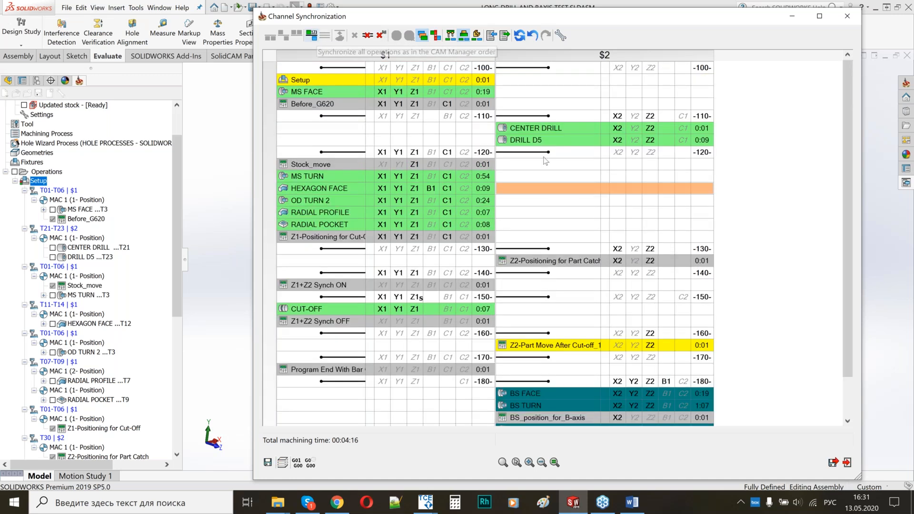
# Add a new workpiece whose machining starts from BS FACE and delete the synchronization label after Part Eject.
pyautogui.click(523, 391)
pyautogui.rightClick(523, 392)
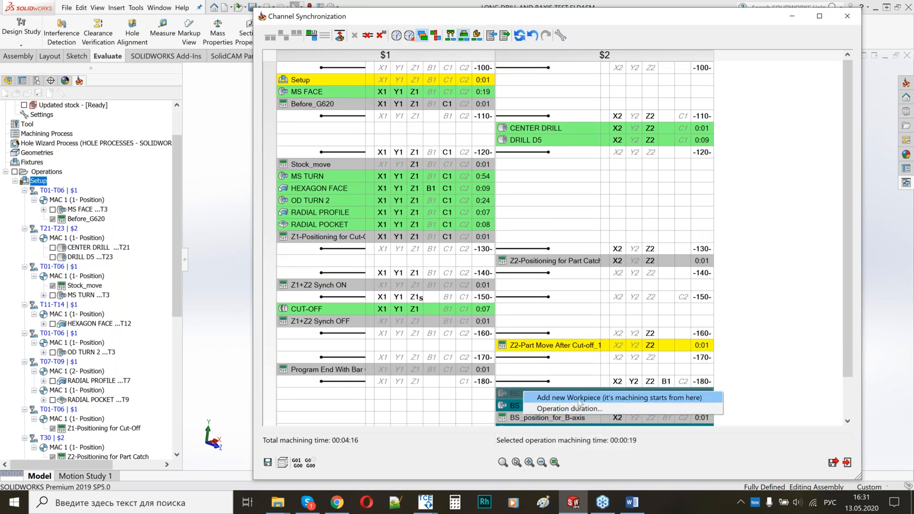
pyautogui.click(532, 398)
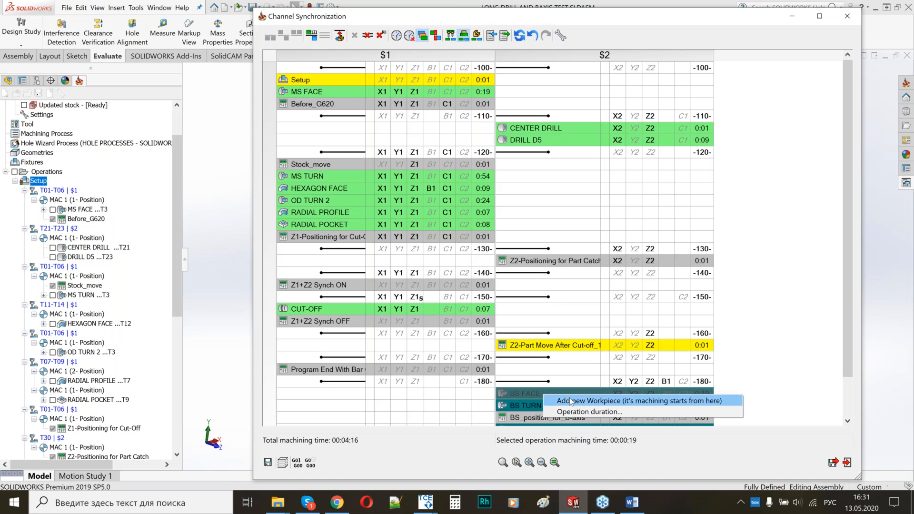
pyautogui.rightClick(520, 152)
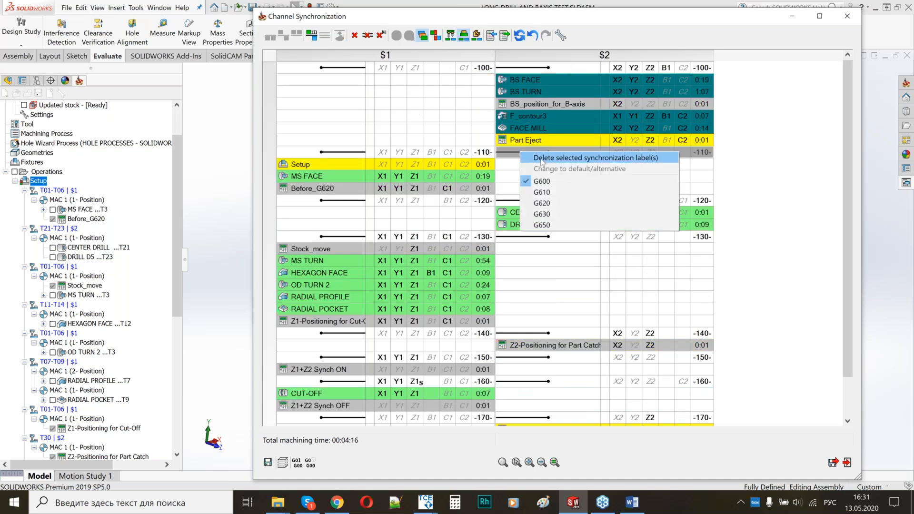
pyautogui.click(541, 160)
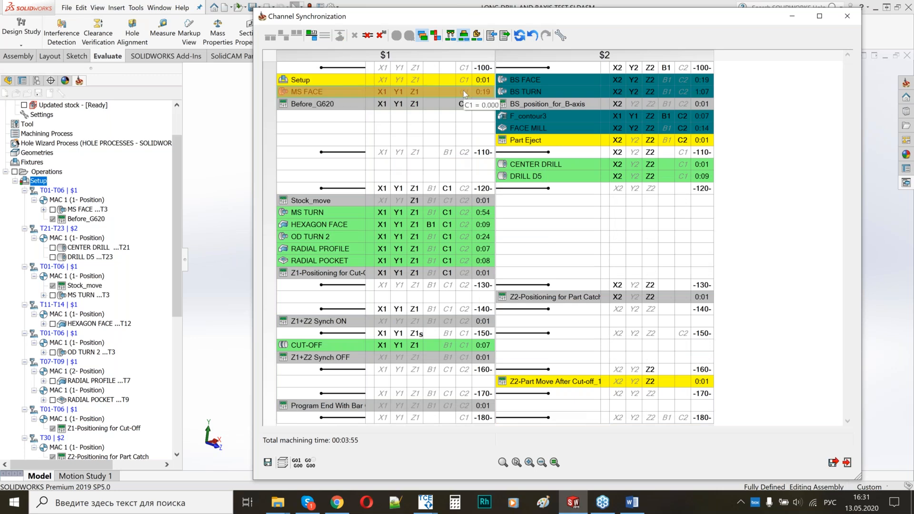
# Synchronize the end of MS FACE on $1 with the end of BS TURN on $2.
pyautogui.click(464, 90)
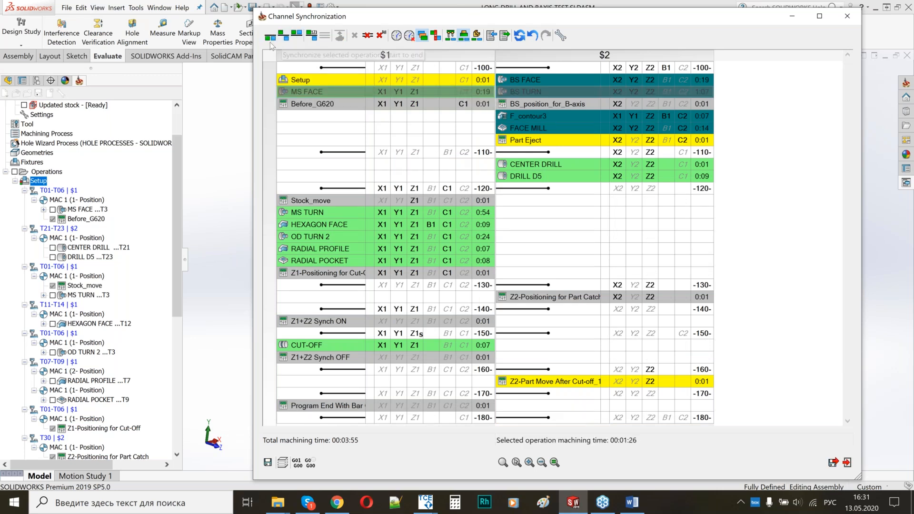
pyautogui.click(297, 35)
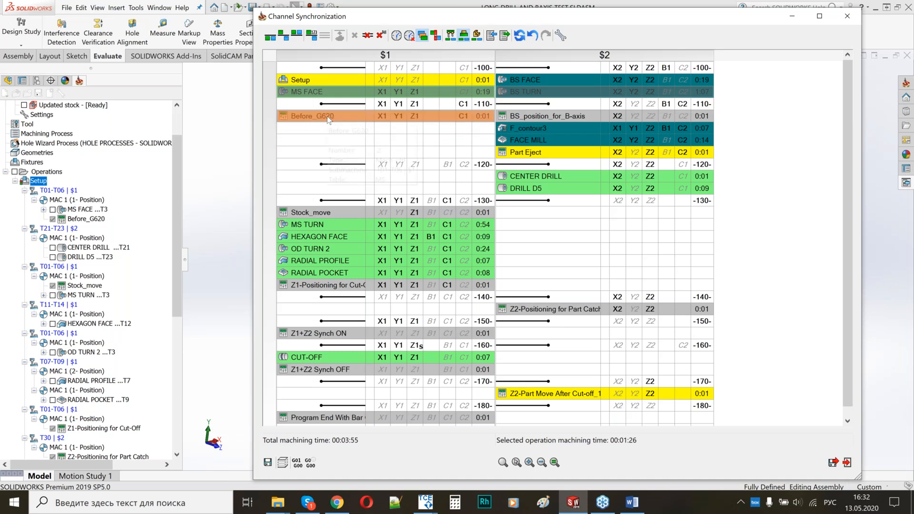
pyautogui.moveTo(329, 119)
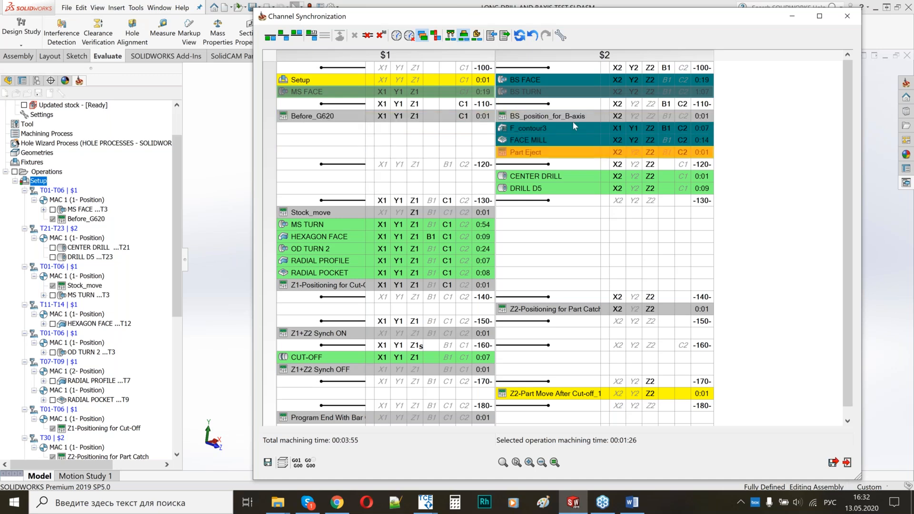
pyautogui.moveTo(554, 117)
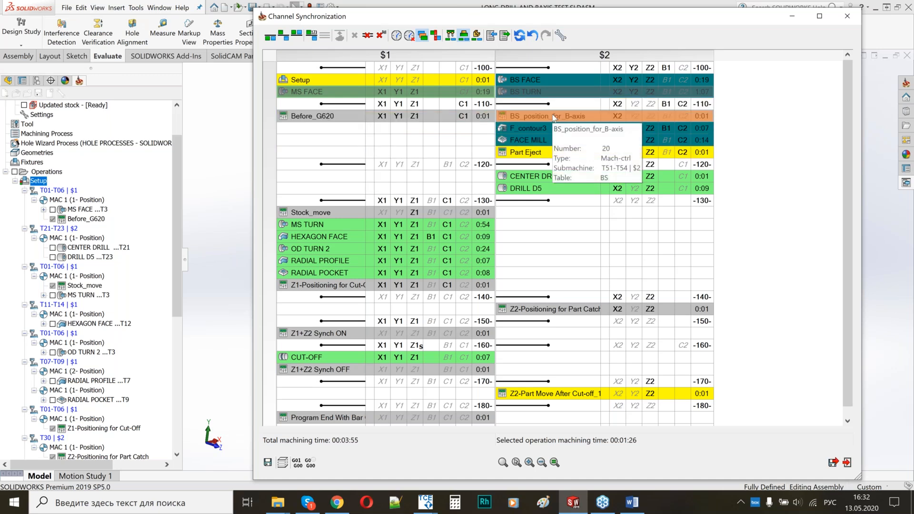
# Move CENTER DRILL and DRILL D5 ahead of BS_position_for_B-axis on channel $2.
pyautogui.click(521, 176)
pyautogui.keyDown('shift'); pyautogui.click(521, 187); pyautogui.keyUp('shift')
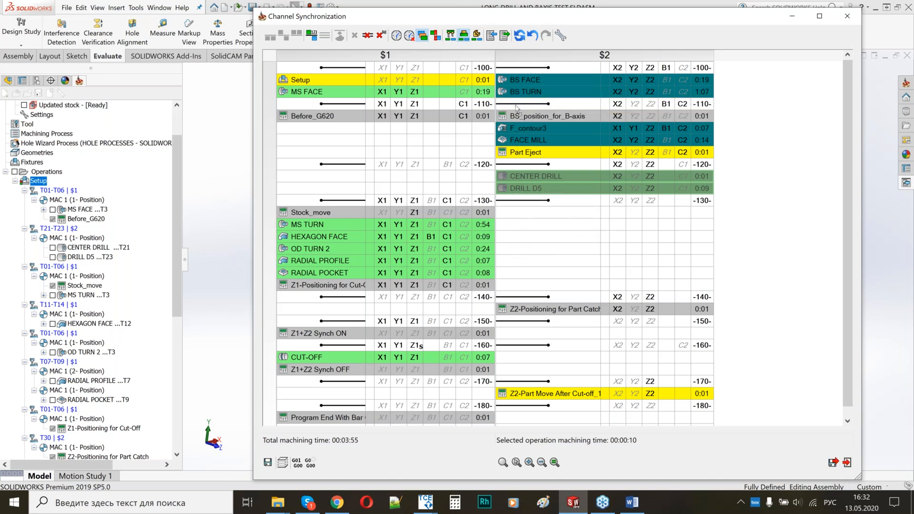
pyautogui.moveTo(517, 108); pyautogui.dragTo(515, 115)
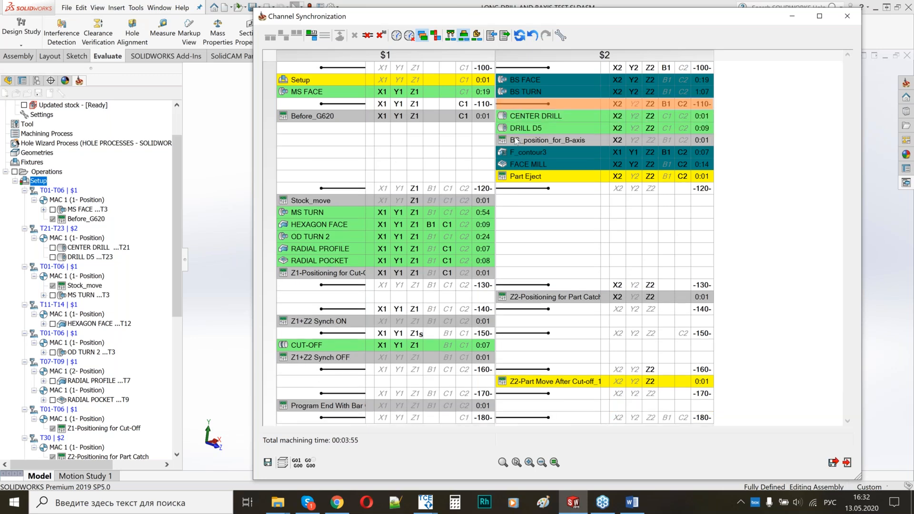
# Synchronize CENTER DRILL on $2 to start when Before_G620 on $1 ends.
pyautogui.click(512, 117)
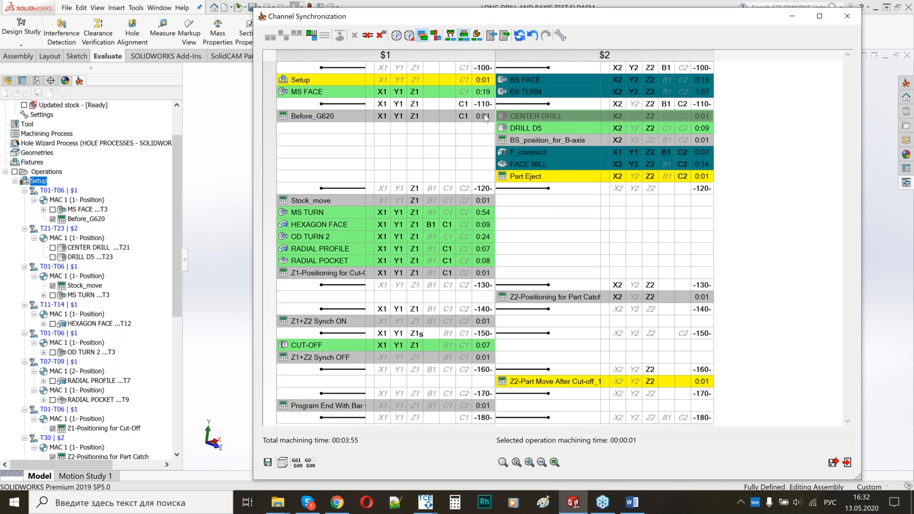
pyautogui.moveTo(510, 118)
pyautogui.click(449, 120)
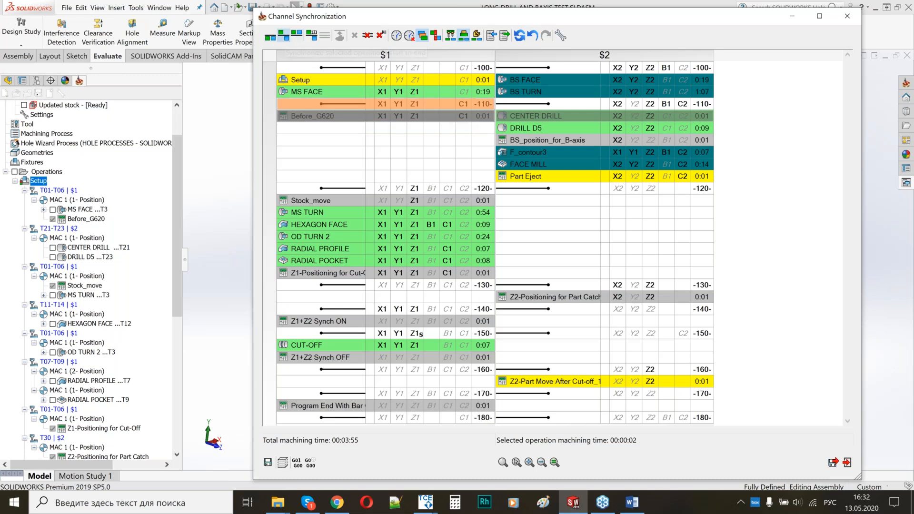
pyautogui.click(283, 36)
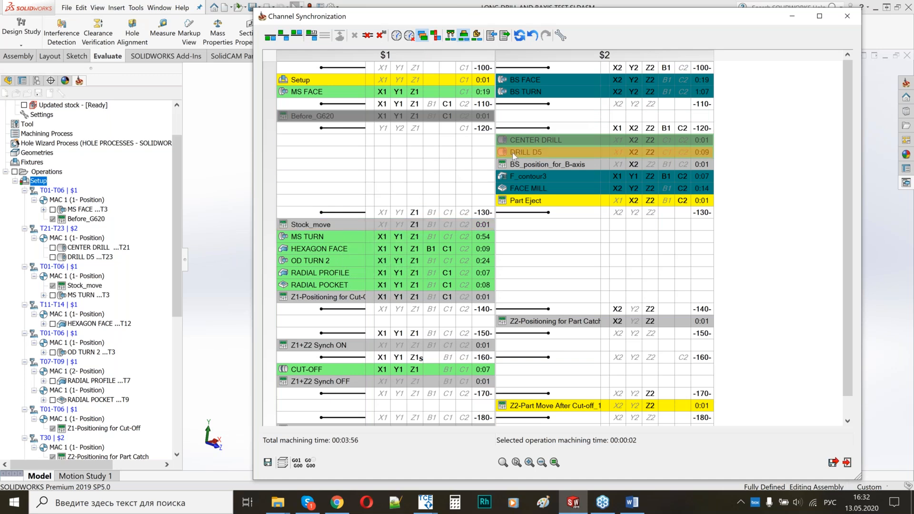
# Try to synchronize Stock_move on $1 with DRILL D5 on $2.
pyautogui.moveTo(620, 152)
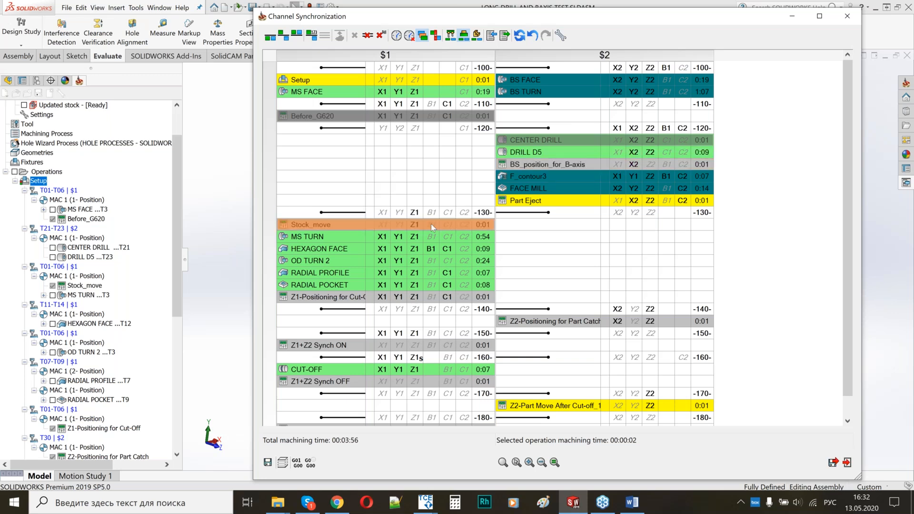
pyautogui.moveTo(431, 226)
pyautogui.click(506, 151)
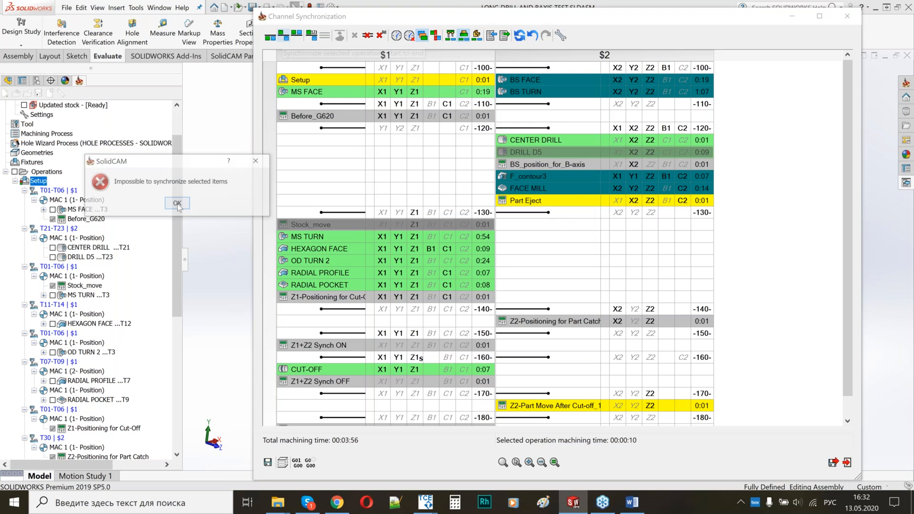
pyautogui.click(178, 203)
# Delete the synchronization label -130- after Part Eject and synchronize Stock_move to start when DRILL D5 ends.
pyautogui.rightClick(522, 216)
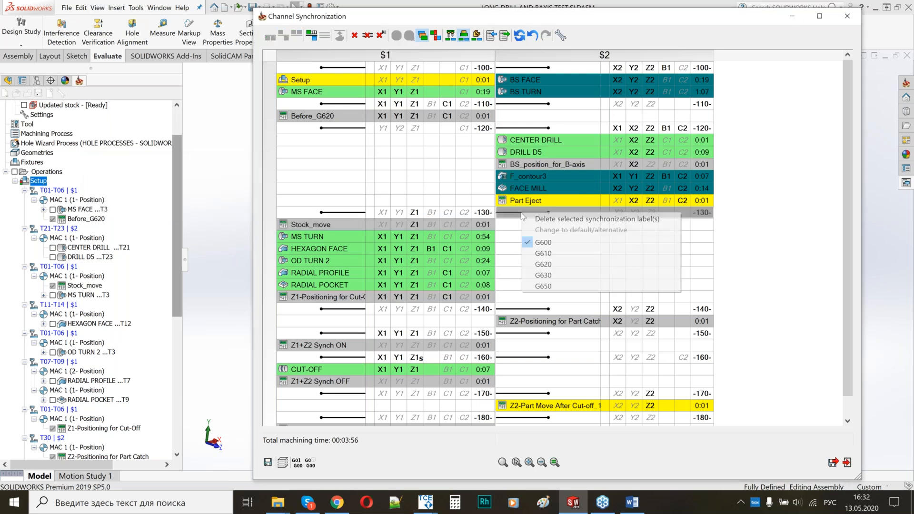
pyautogui.click(562, 219)
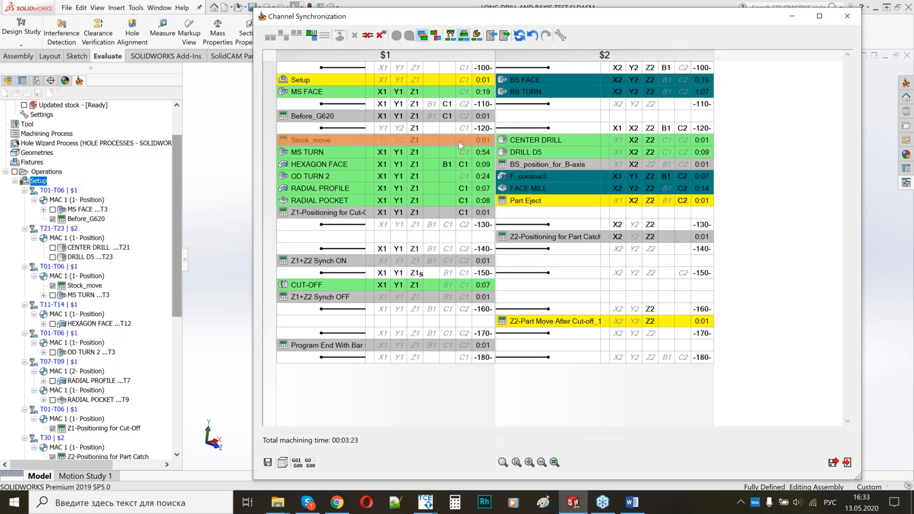
pyautogui.click(459, 140)
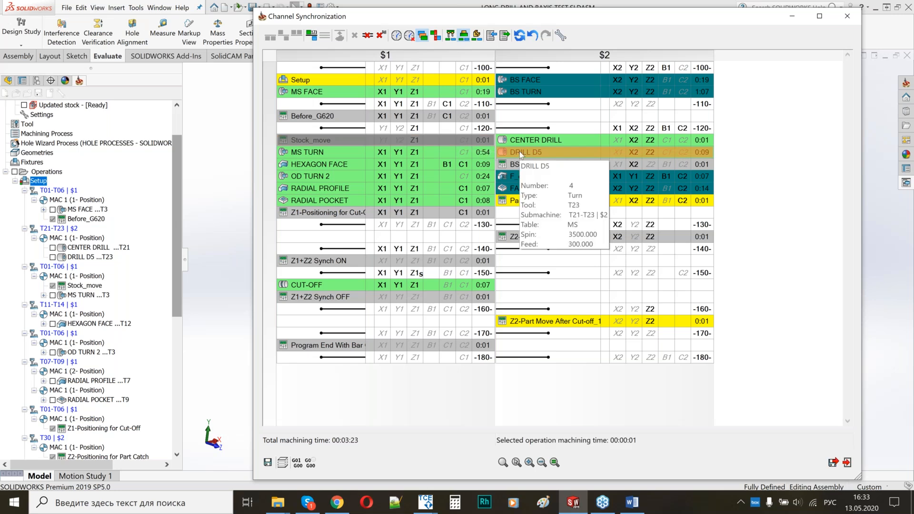
pyautogui.keyDown('ctrl'); pyautogui.click(519, 151); pyautogui.keyUp('ctrl')
pyautogui.click(283, 35)
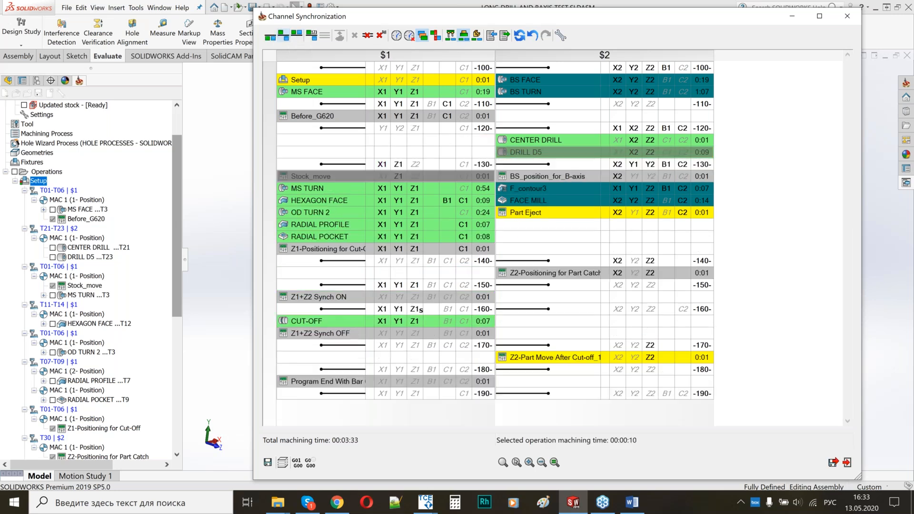
# Synchronize BS_position_for_B-axis on $2 to start when Stock_move on $1 ends.
pyautogui.click(515, 176)
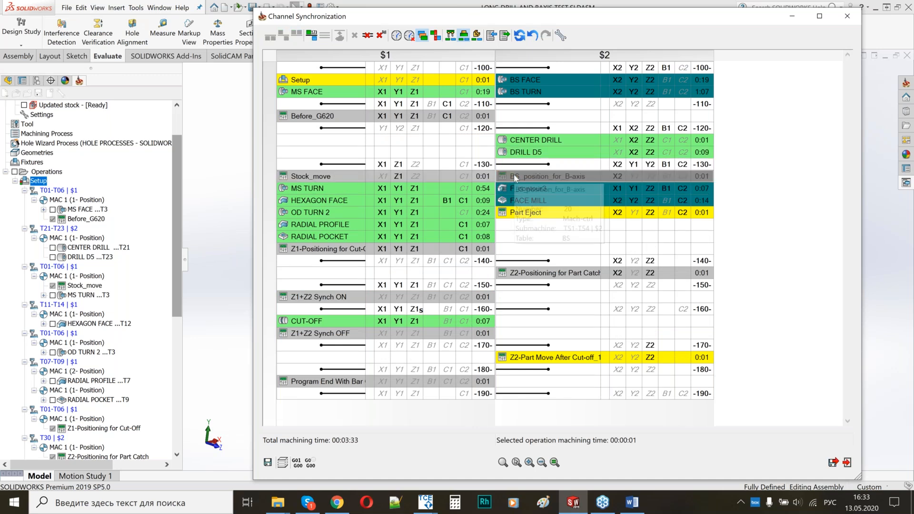
pyautogui.keyDown('ctrl'); pyautogui.click(450, 177); pyautogui.keyUp('ctrl')
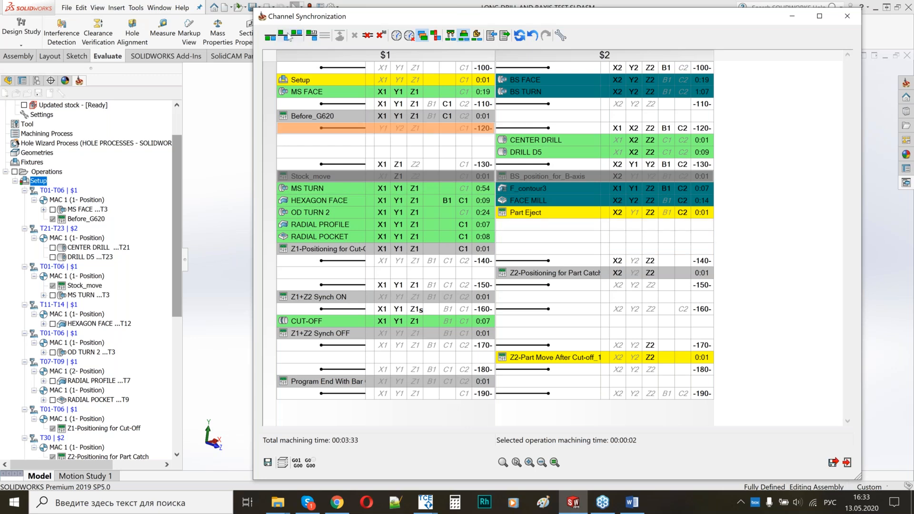
pyautogui.click(284, 36)
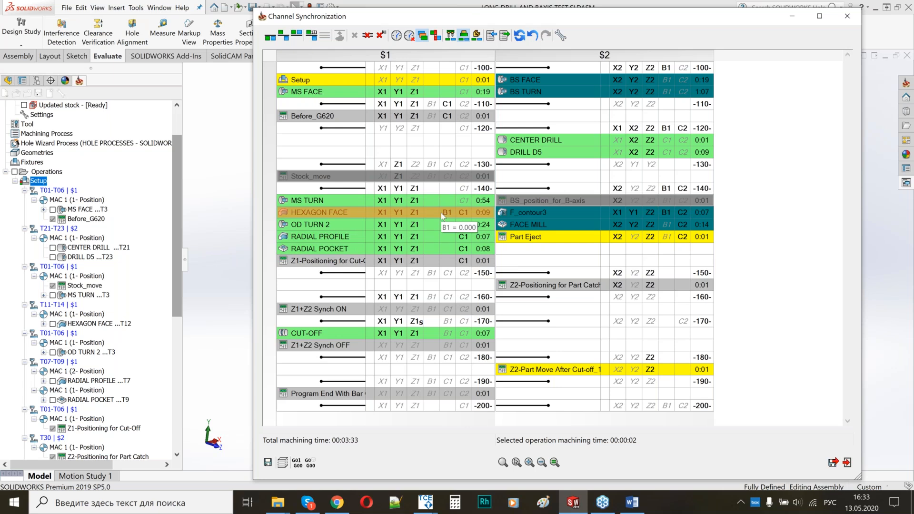
# Synchronize the starts of HEXAGON FACE and FACE MILL, and start F_contour3 level with the empty row after MS TURN on $1.
pyautogui.click(510, 227)
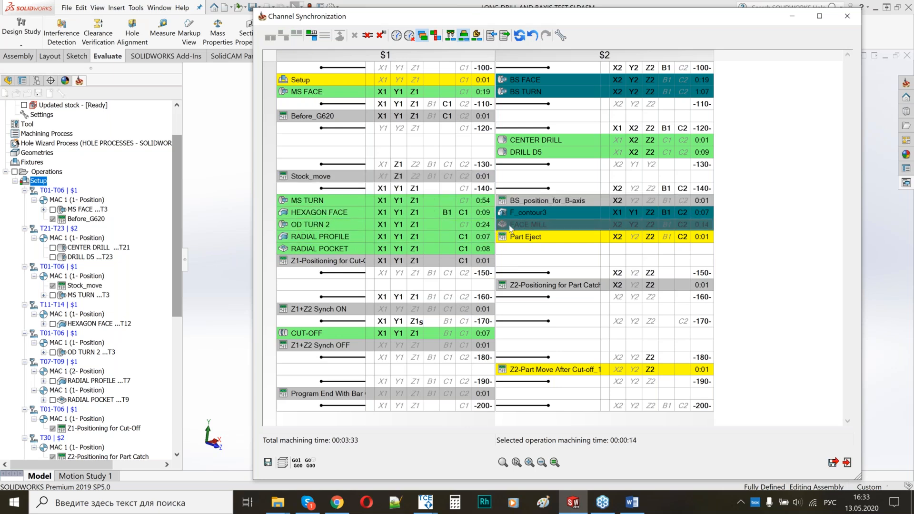
pyautogui.keyDown('ctrl'); pyautogui.click(376, 212); pyautogui.keyUp('ctrl')
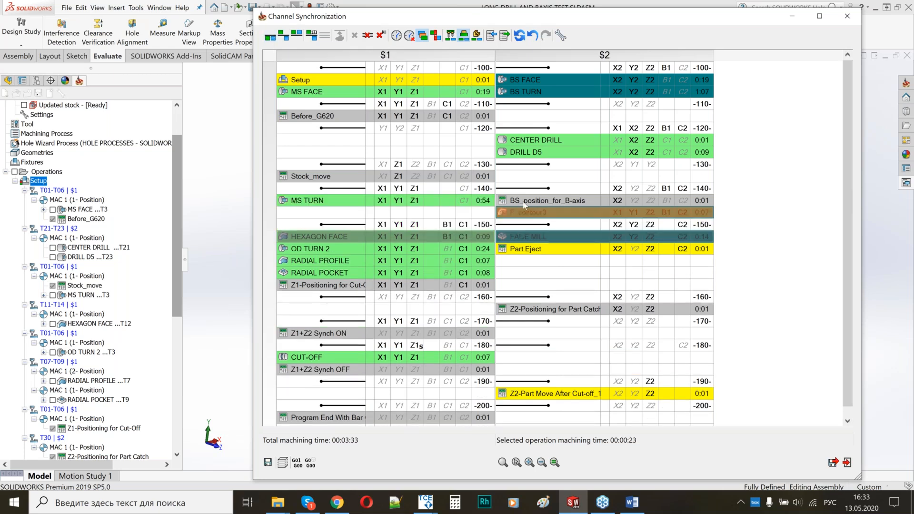
pyautogui.click(477, 215)
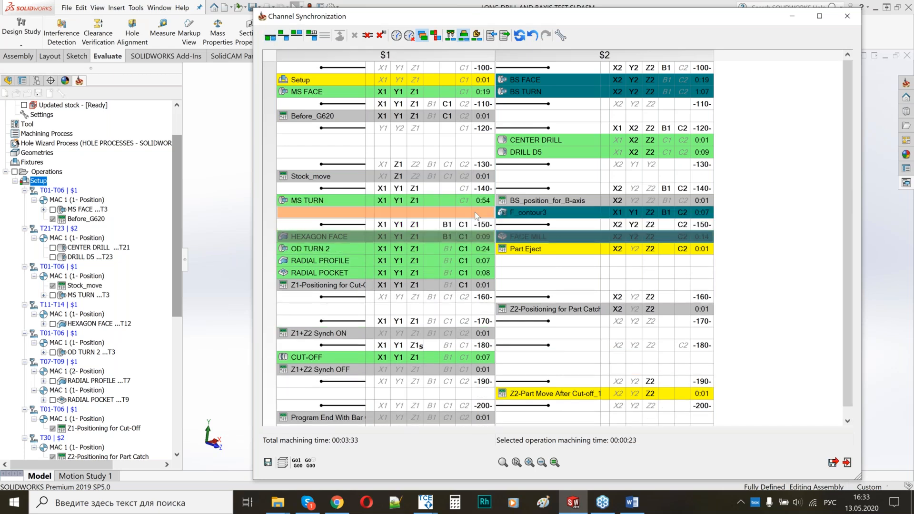
pyautogui.click(270, 36)
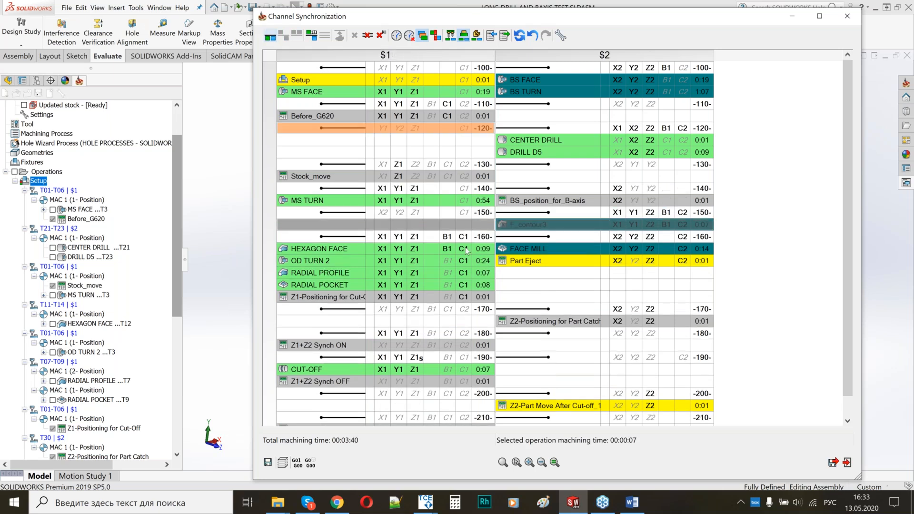
# Turn on the operations clash view and delete the synchronization label -120- before CENTER DRILL.
pyautogui.click(434, 36)
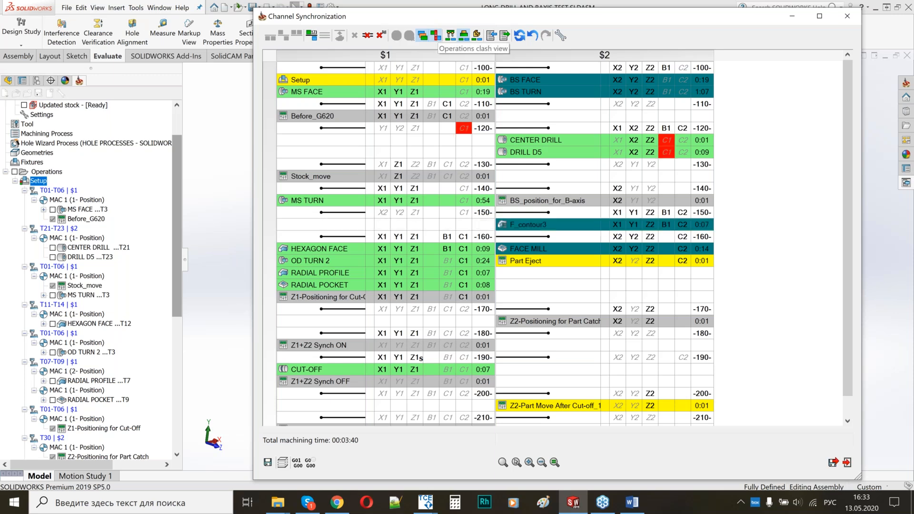
pyautogui.click(500, 126)
pyautogui.rightClick(500, 126)
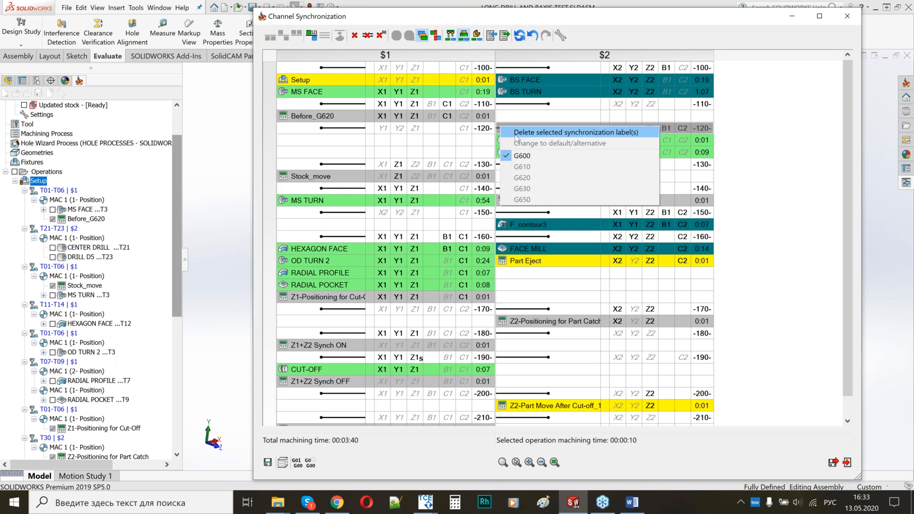
pyautogui.click(517, 136)
# Resynchronize the start of CENTER DRILL with the end of Before_G620 and check the operations for clashes.
pyautogui.click(524, 117)
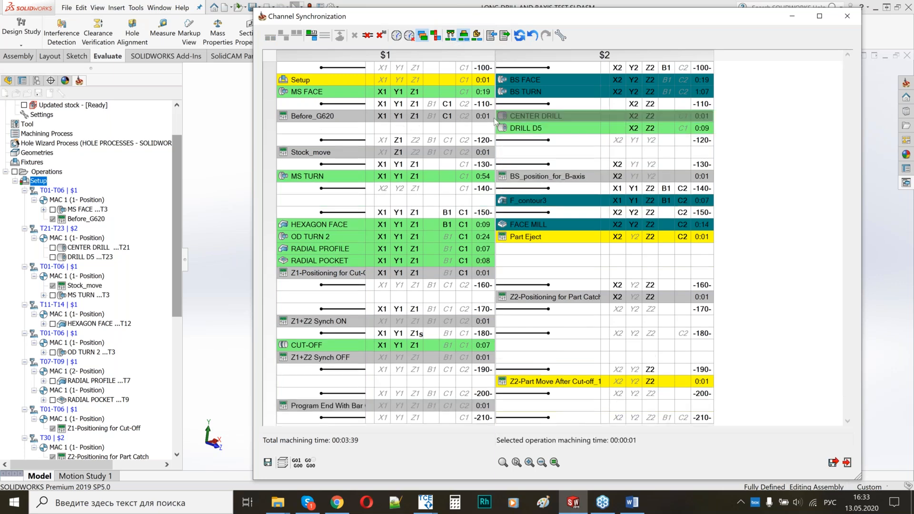
pyautogui.keyDown('ctrl'); pyautogui.click(328, 117); pyautogui.keyUp('ctrl')
pyautogui.click(281, 36)
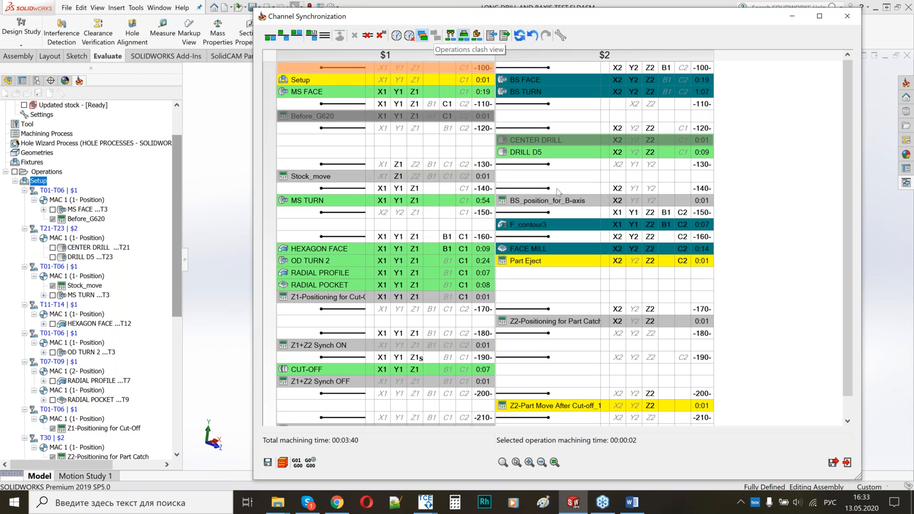
pyautogui.scroll(-1, 560, 329)
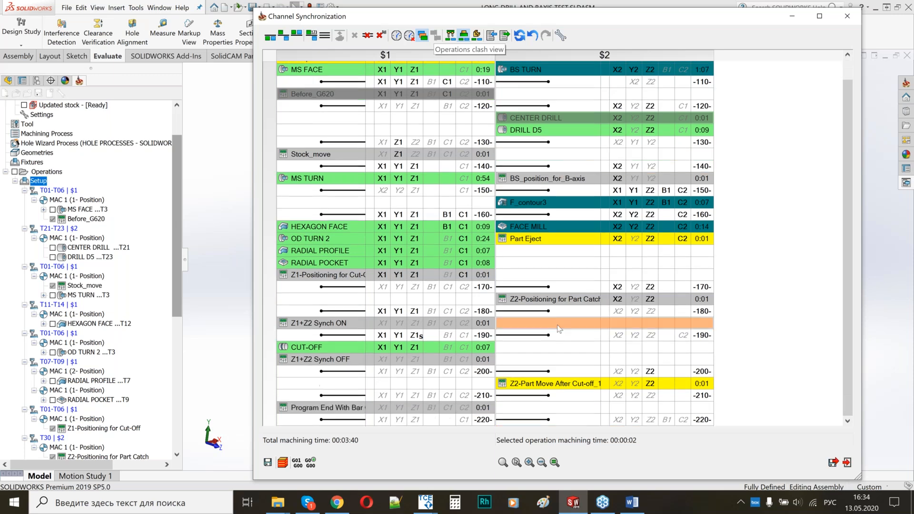
# Try synchronizing the starts of MS FACE on $1 and BS FACE on $2, and remove the added label -110-.
pyautogui.scroll(1, 560, 329)
pyautogui.rightClick(508, 66)
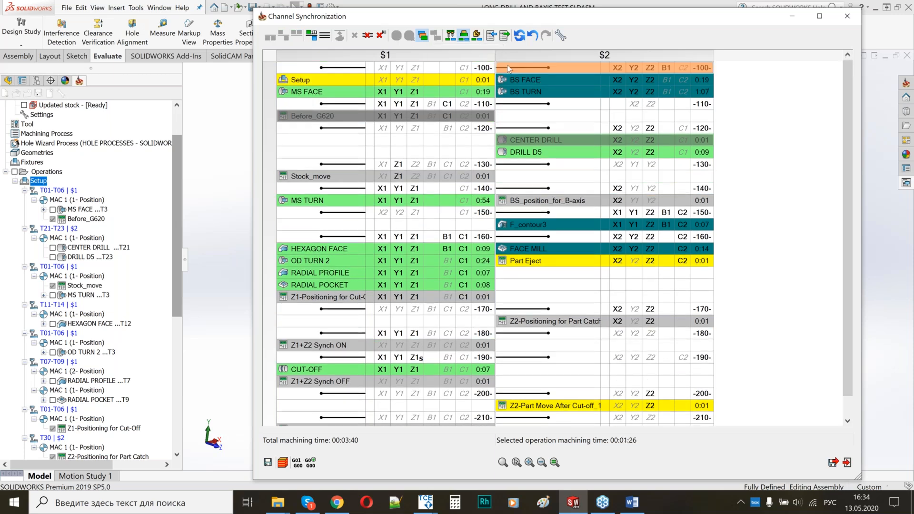
pyautogui.click(479, 91)
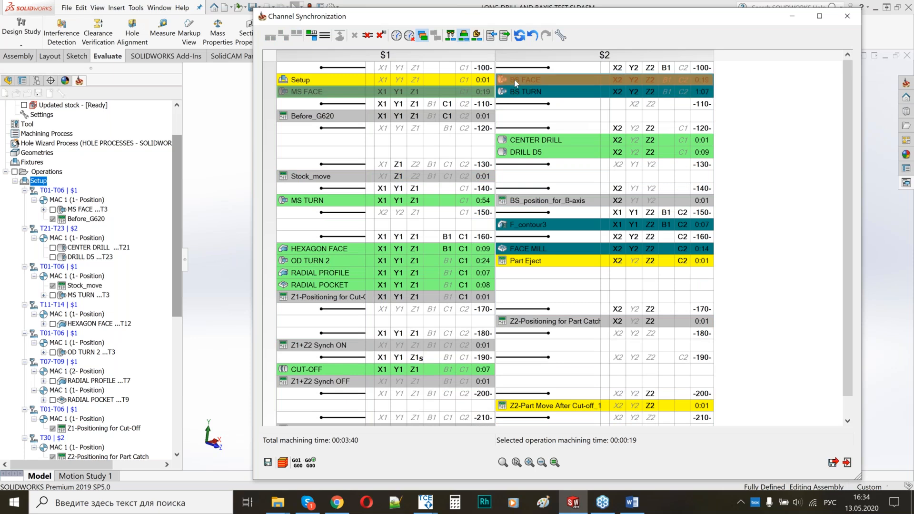
pyautogui.keyDown('ctrl'); pyautogui.click(516, 81); pyautogui.keyUp('ctrl')
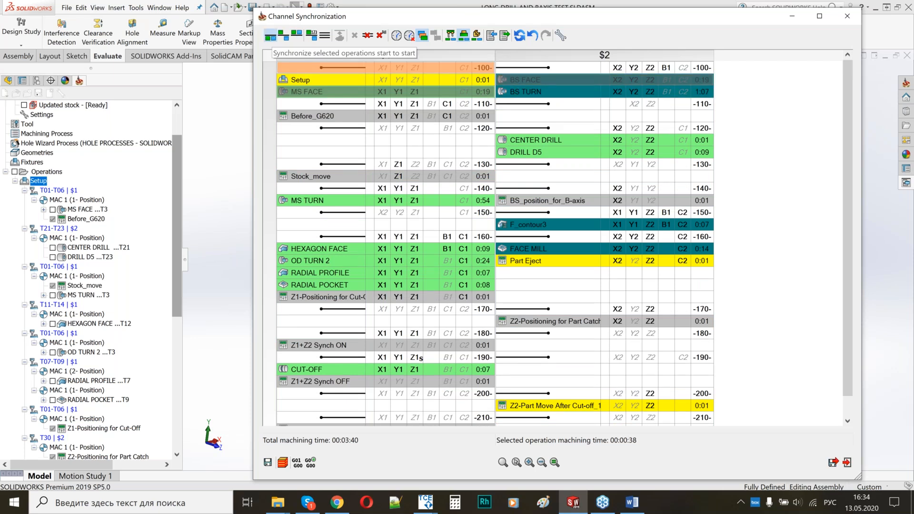
pyautogui.click(271, 35)
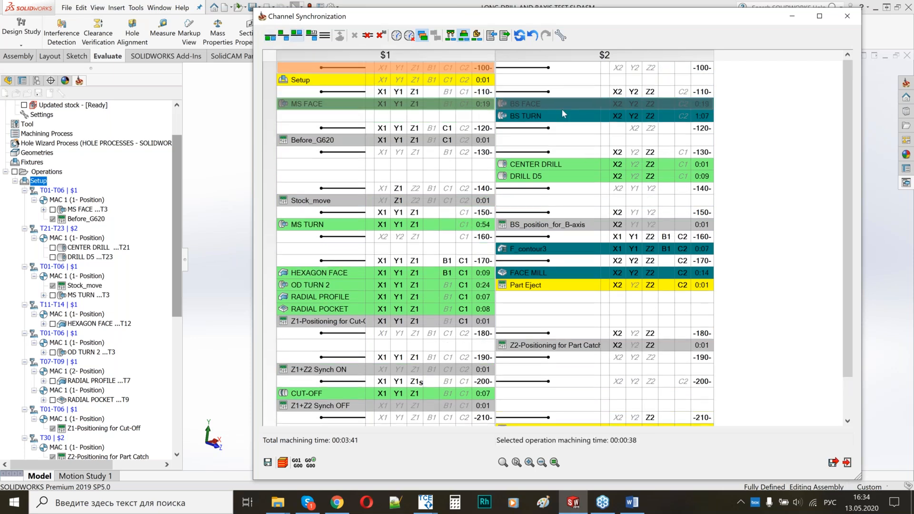
pyautogui.click(519, 99)
# Try code G630 on label -100- before BS FACE, and set label -110- after BS TURN to G600.
pyautogui.rightClick(513, 69)
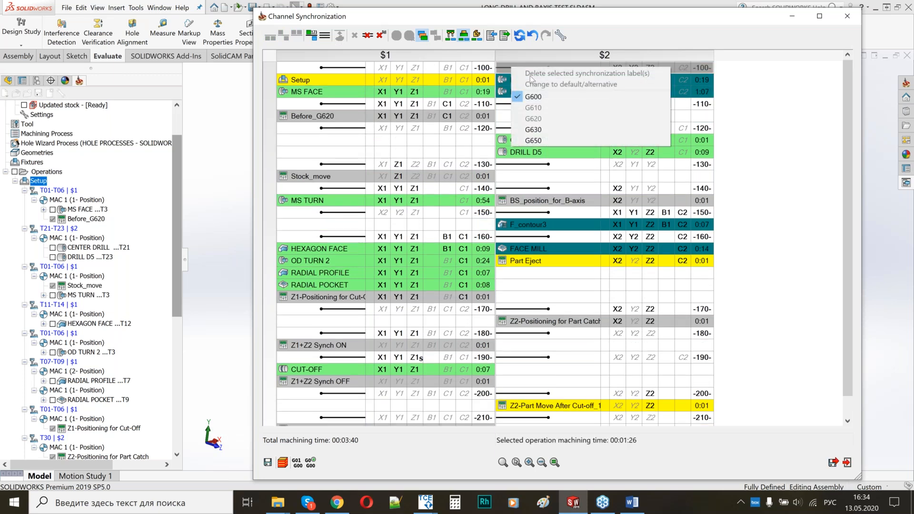
pyautogui.click(533, 130)
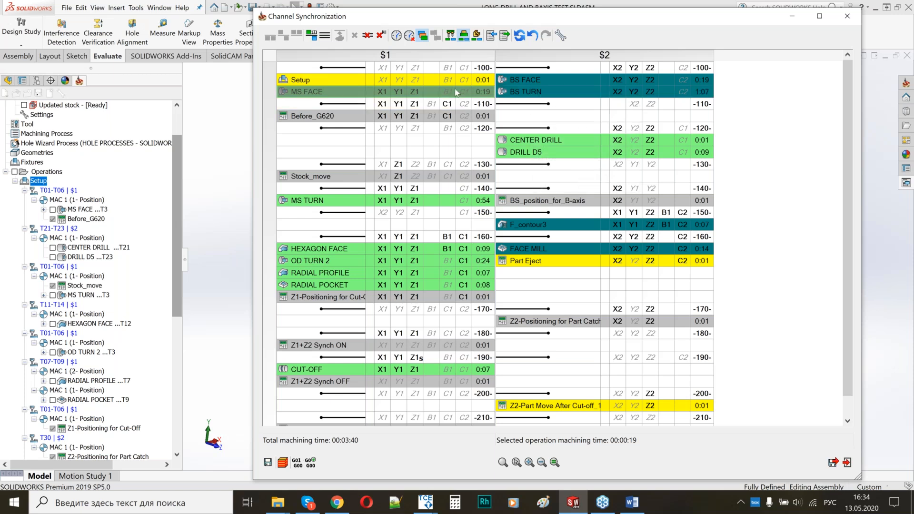
pyautogui.rightClick(528, 66)
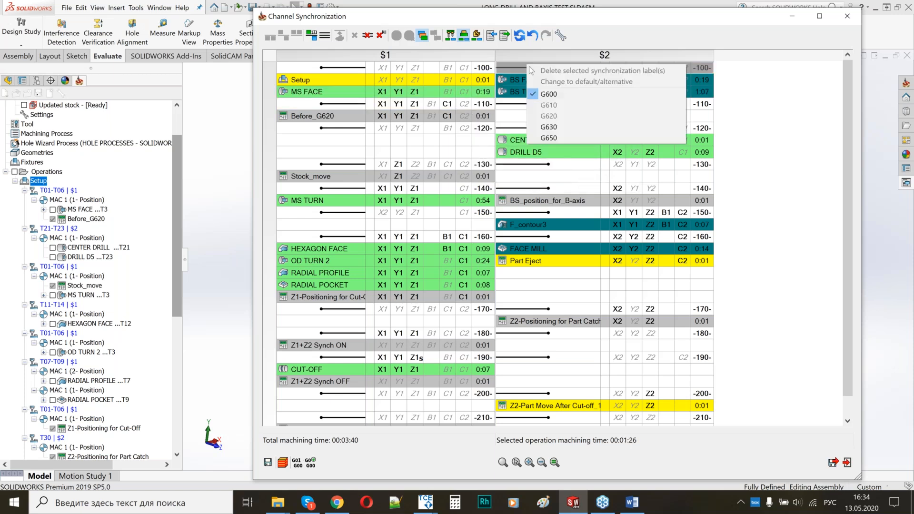
pyautogui.click(556, 127)
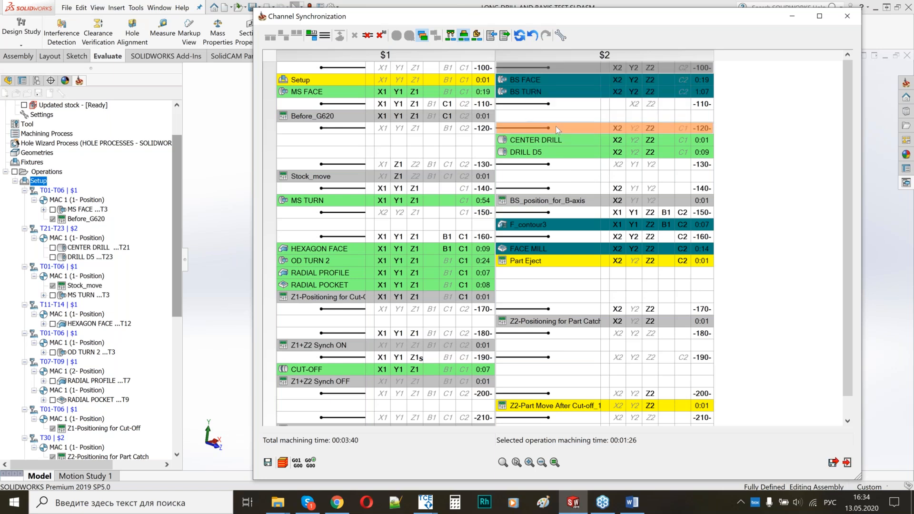
pyautogui.rightClick(510, 105)
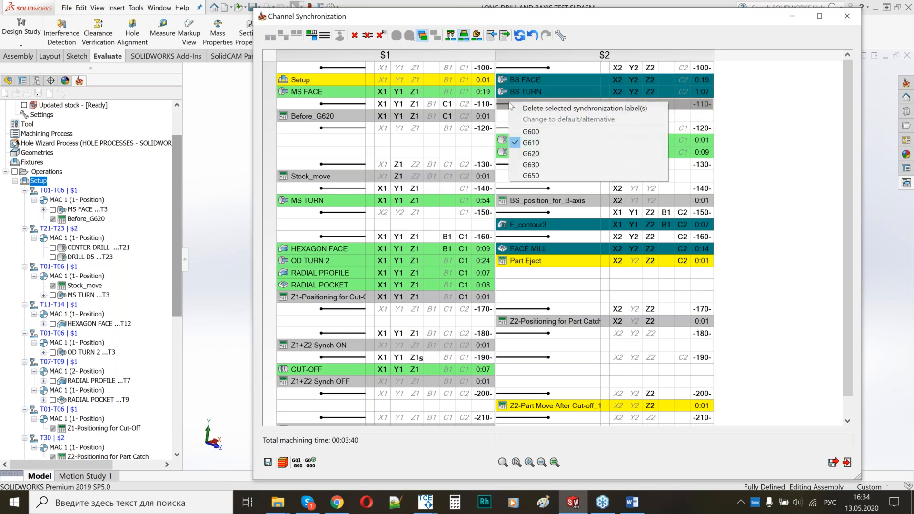
pyautogui.click(529, 133)
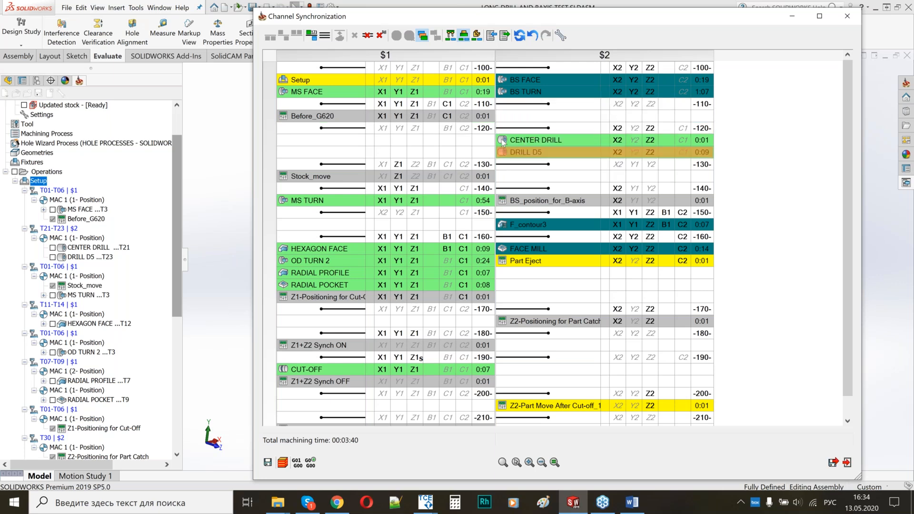
# Pick code G620 for label -120- before CENTER DRILL and G600 for label -130- after DRILL D5 on $2.
pyautogui.rightClick(526, 128)
pyautogui.click(546, 181)
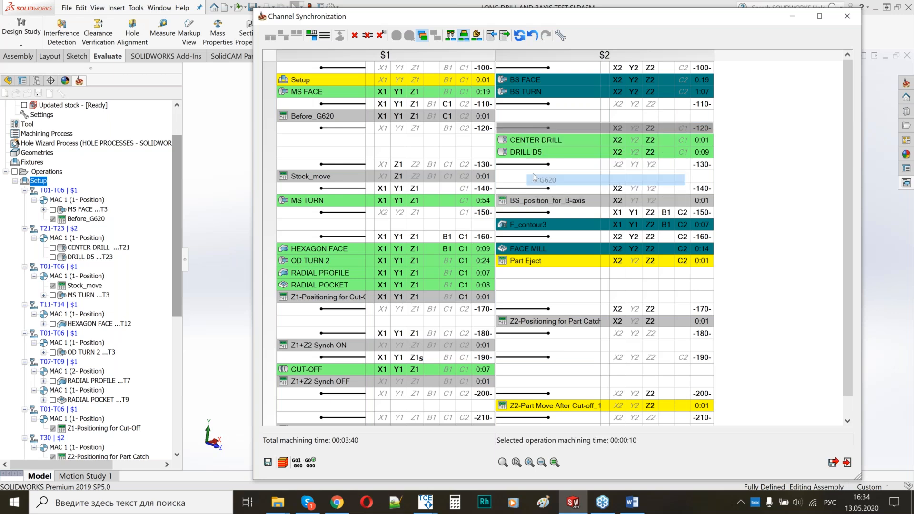
pyautogui.rightClick(513, 164)
pyautogui.click(541, 195)
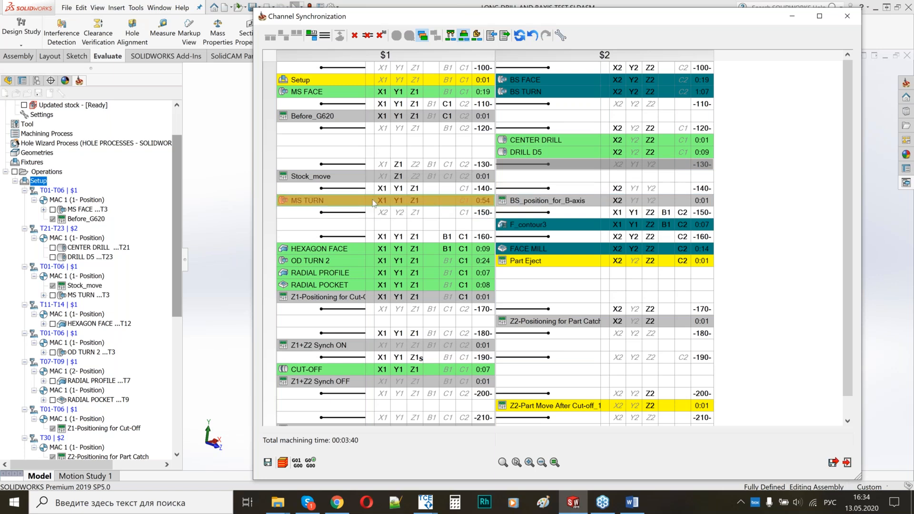
# Synchronize the start of MS TURN on $1 with the end of BS_position_for_B-axis on $2.
pyautogui.moveTo(532, 203)
pyautogui.click(467, 201)
pyautogui.keyDown('ctrl'); pyautogui.click(522, 205); pyautogui.keyUp('ctrl')
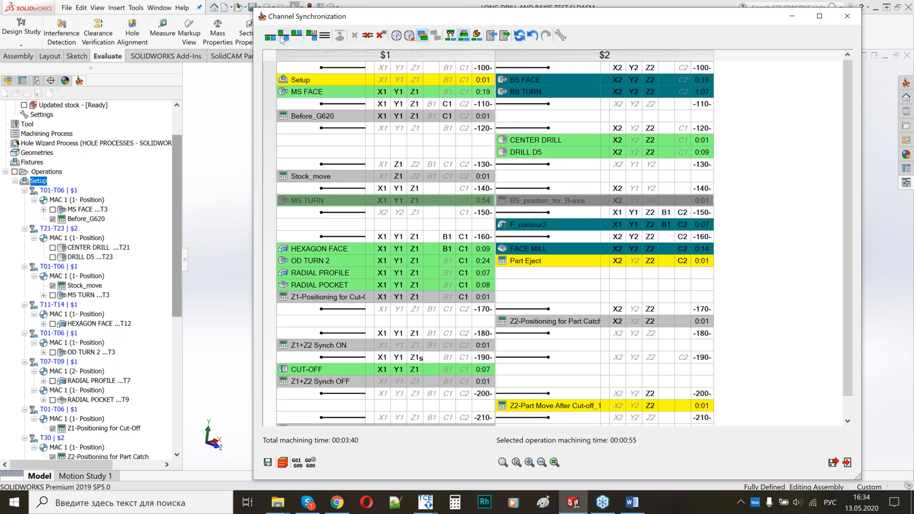
pyautogui.click(284, 35)
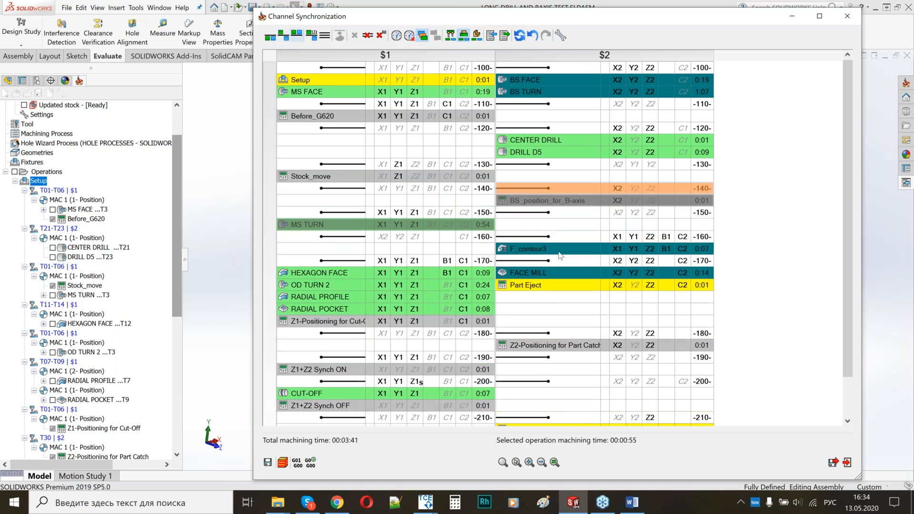
# Delete the synchronization labels before F_contour3, MS TURN and HEXAGON FACE.
pyautogui.rightClick(504, 238)
pyautogui.click(526, 244)
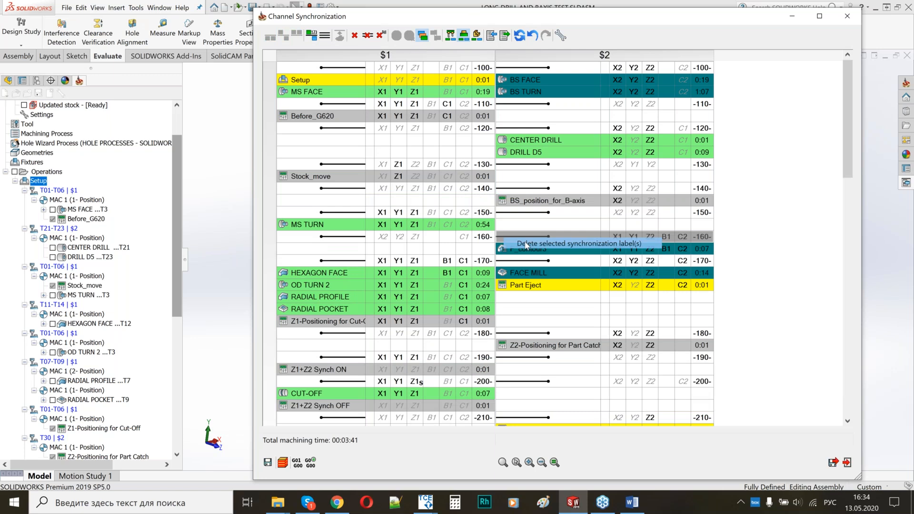
pyautogui.rightClick(507, 213)
pyautogui.click(526, 218)
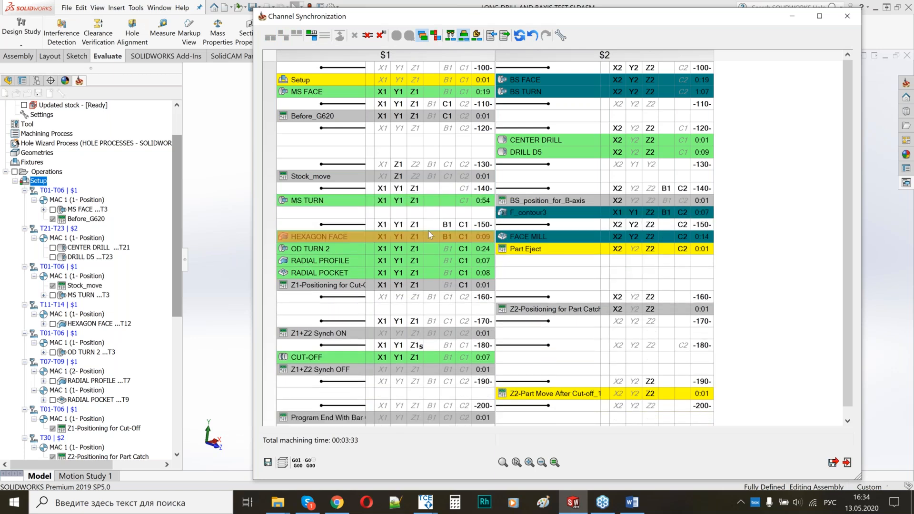
pyautogui.click(444, 204)
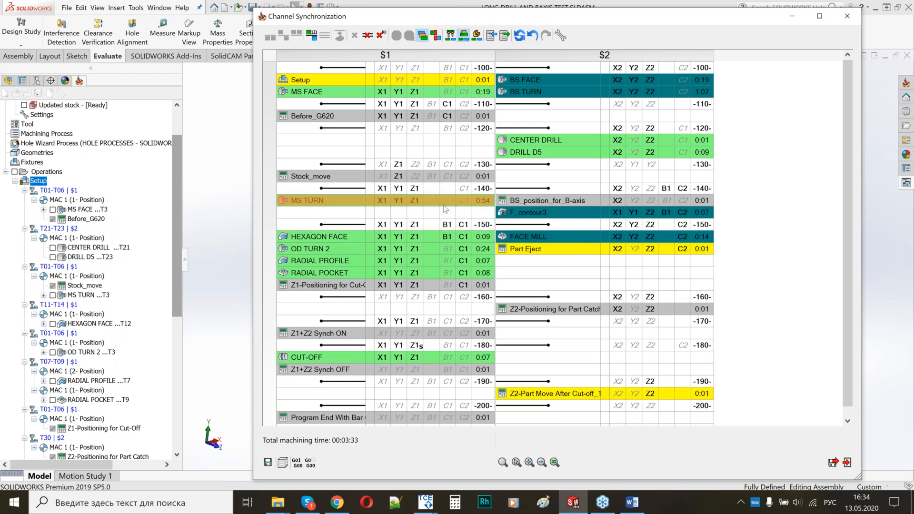
pyautogui.click(441, 207)
pyautogui.moveTo(506, 238); pyautogui.dragTo(507, 237)
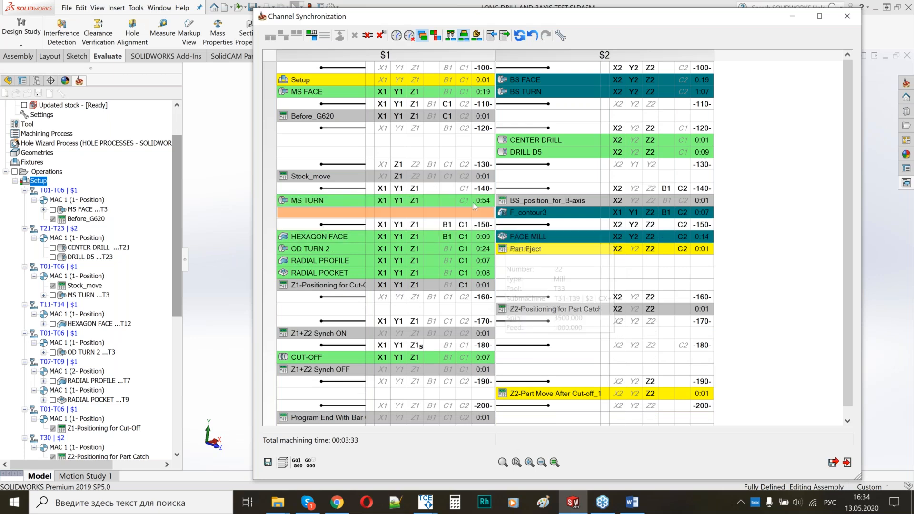
pyautogui.rightClick(513, 231)
pyautogui.click(524, 233)
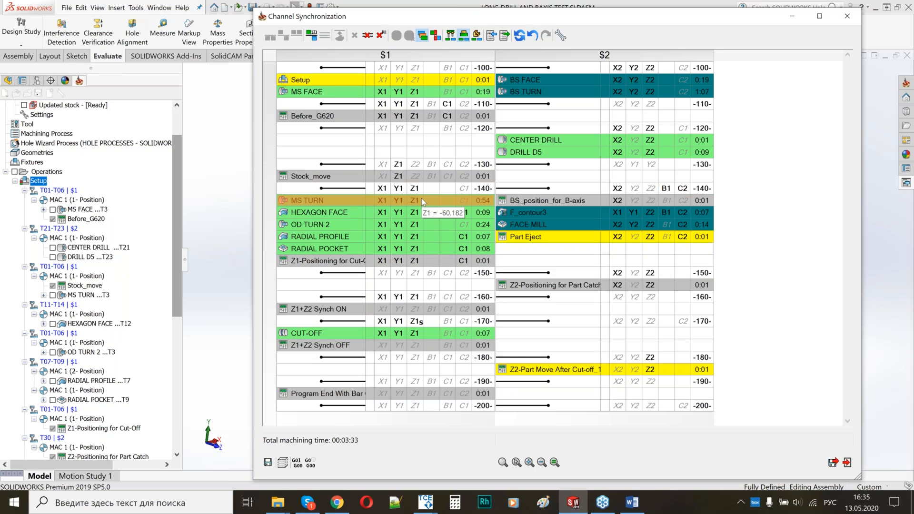
# Synchronize the starts of MS TURN and FACE MILL, and start F_contour3 level with an empty row before MS TURN on $1.
pyautogui.click(422, 198)
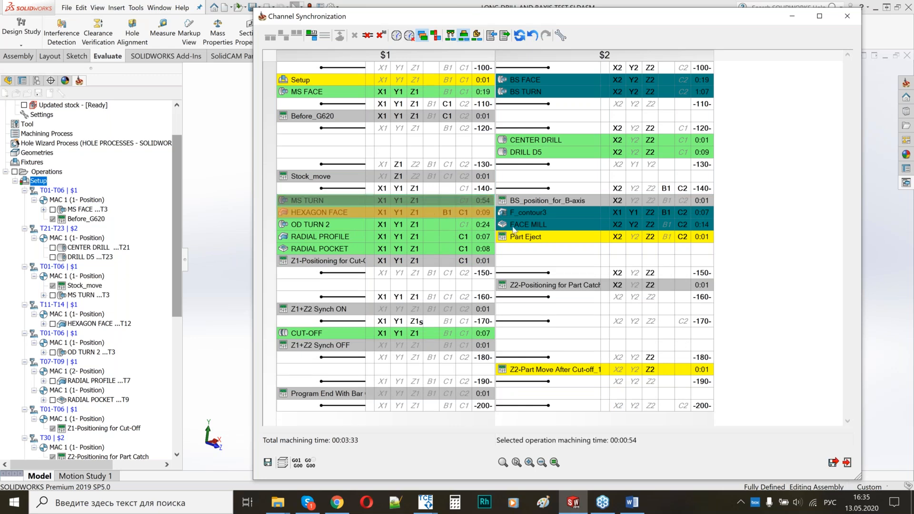
pyautogui.keyDown('ctrl'); pyautogui.click(513, 225); pyautogui.keyUp('ctrl')
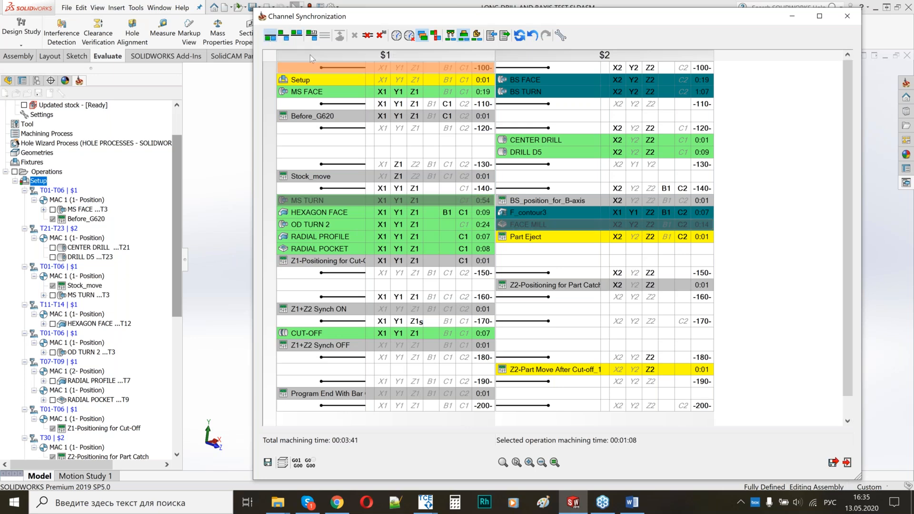
pyautogui.click(271, 40)
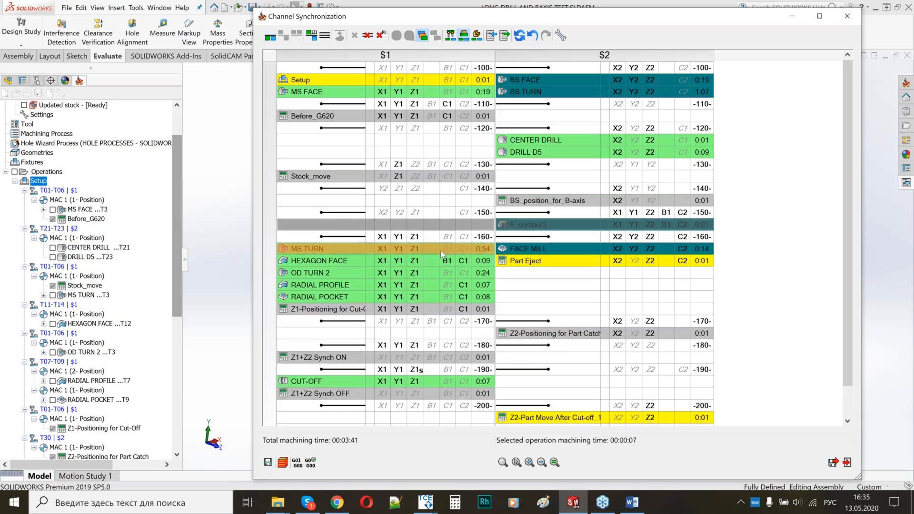
# Synchronize the start of FACE MILL on $2 with the start of HEXAGON FACE on $1.
pyautogui.click(520, 252)
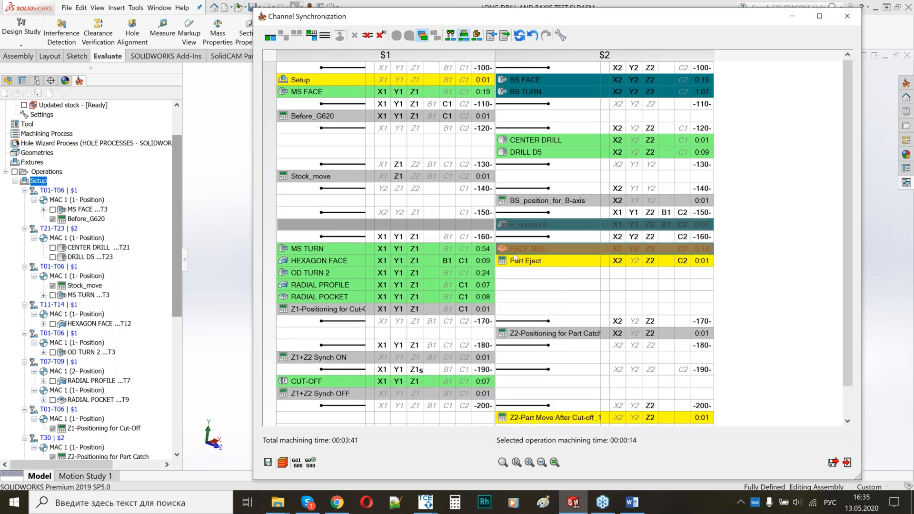
pyautogui.keyDown('ctrl'); pyautogui.click(334, 261); pyautogui.keyUp('ctrl')
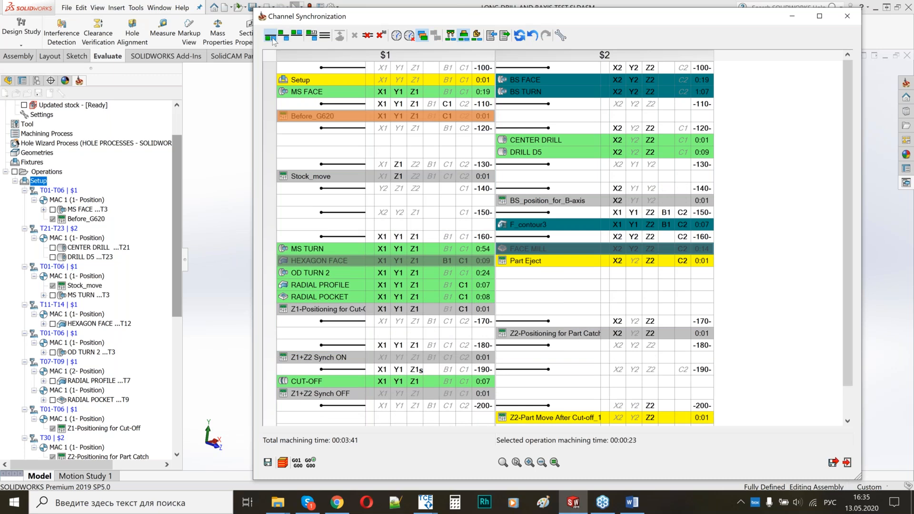
pyautogui.click(270, 36)
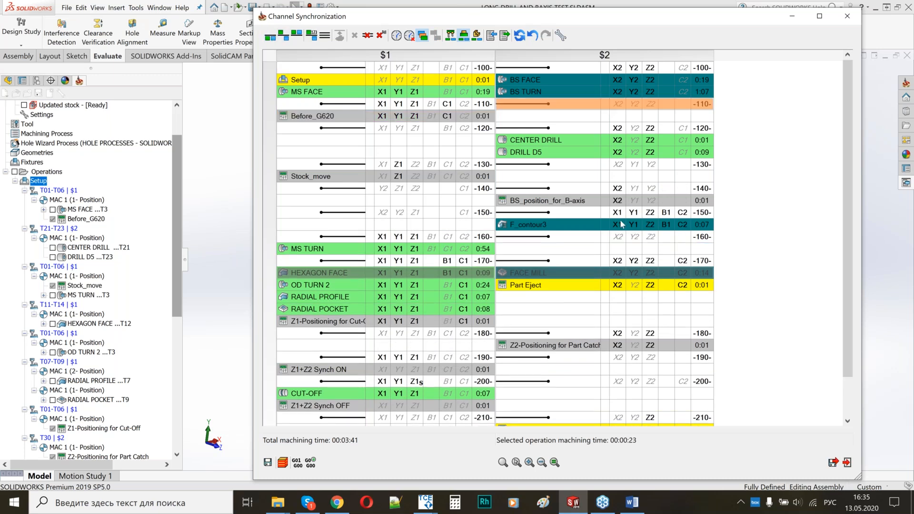
# Check the codes of labels -140- and -150- on $2, and pick G630 for labels -170- and -160- around FACE MILL.
pyautogui.rightClick(518, 187)
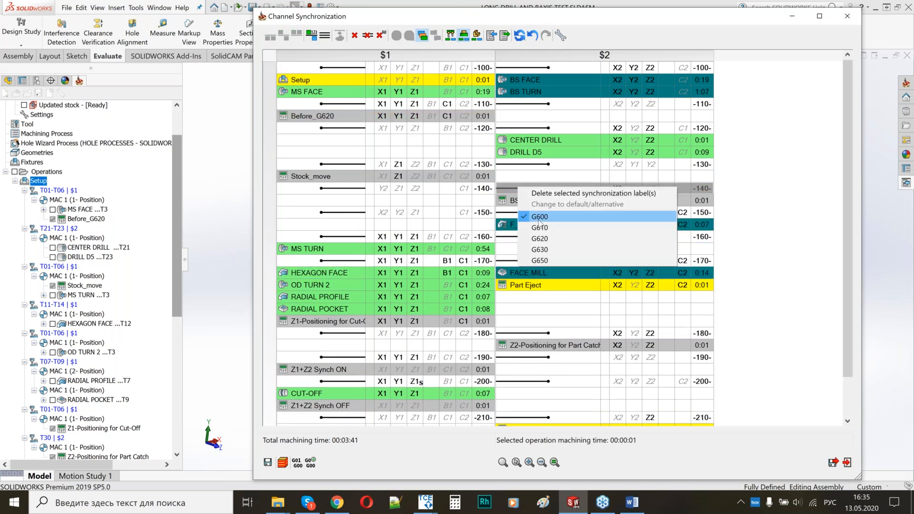
pyautogui.rightClick(512, 215)
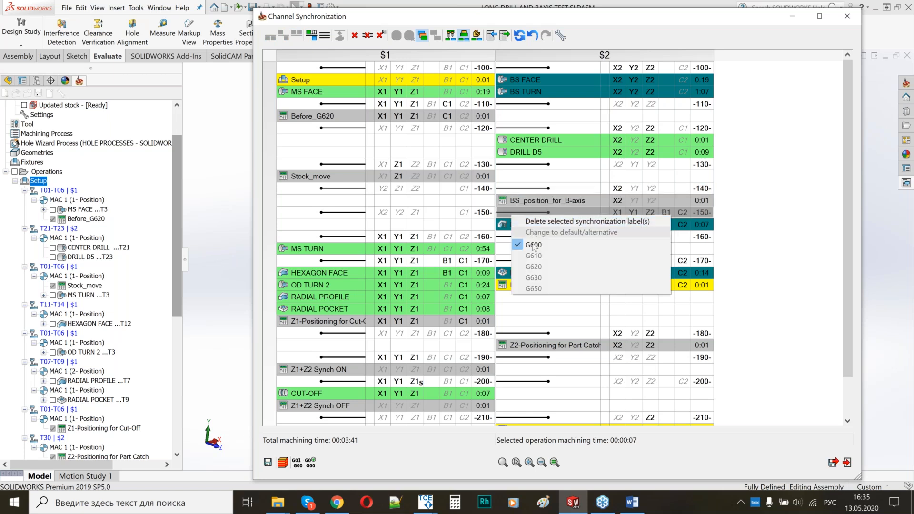
pyautogui.rightClick(415, 257)
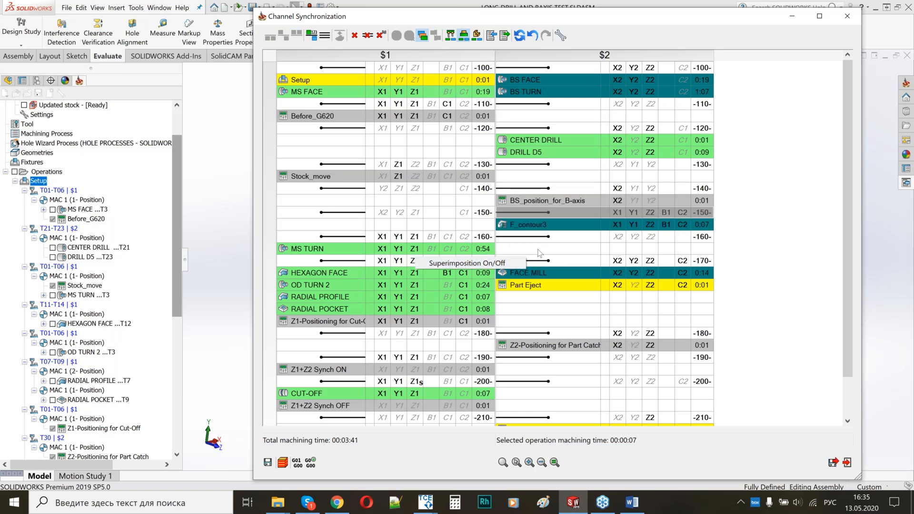
pyautogui.click(536, 250)
pyautogui.rightClick(520, 265)
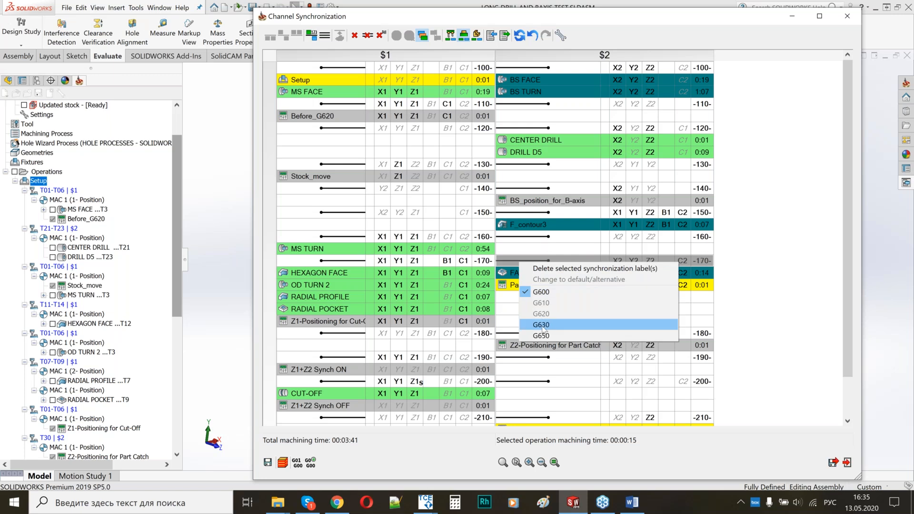
pyautogui.click(547, 325)
pyautogui.rightClick(508, 237)
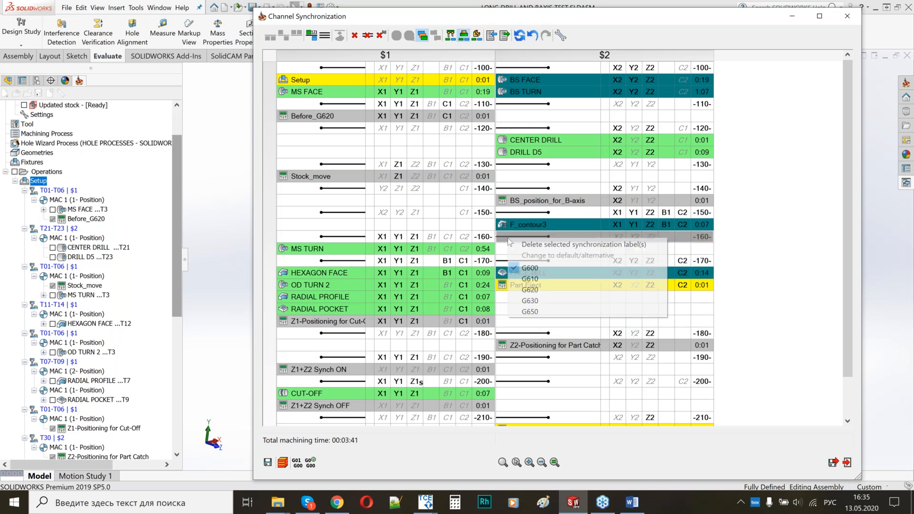
pyautogui.click(548, 299)
# Review the synchronization code options for label -180- before Z2-Positioning for Part Catch on $2.
pyautogui.click(522, 332)
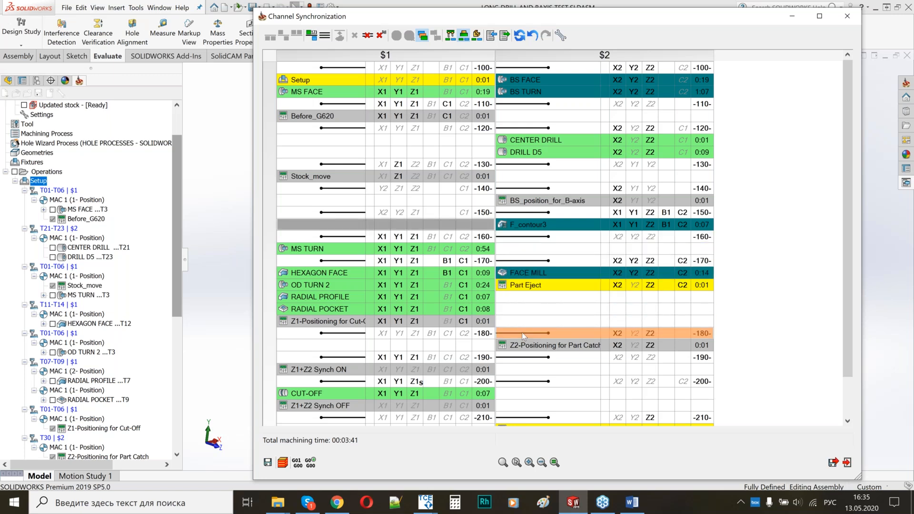
pyautogui.rightClick(522, 332)
pyautogui.click(540, 406)
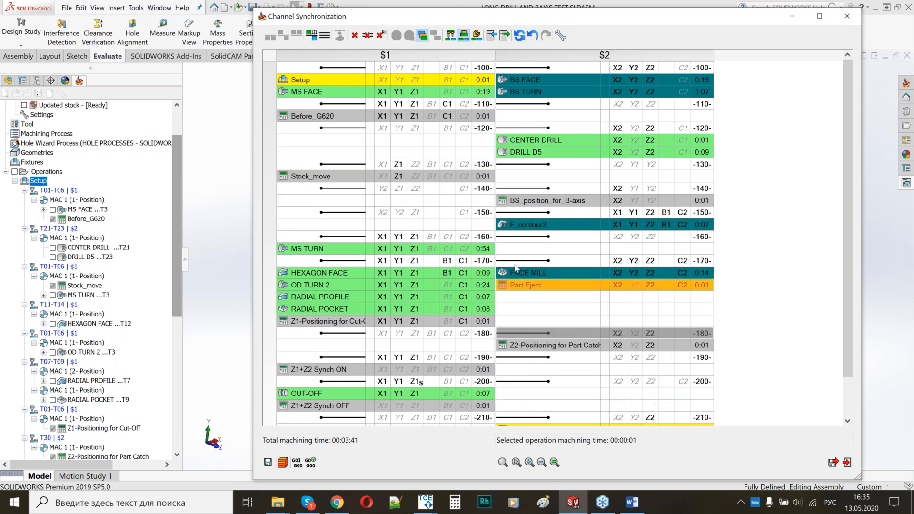
pyautogui.scroll(-1, 511, 307)
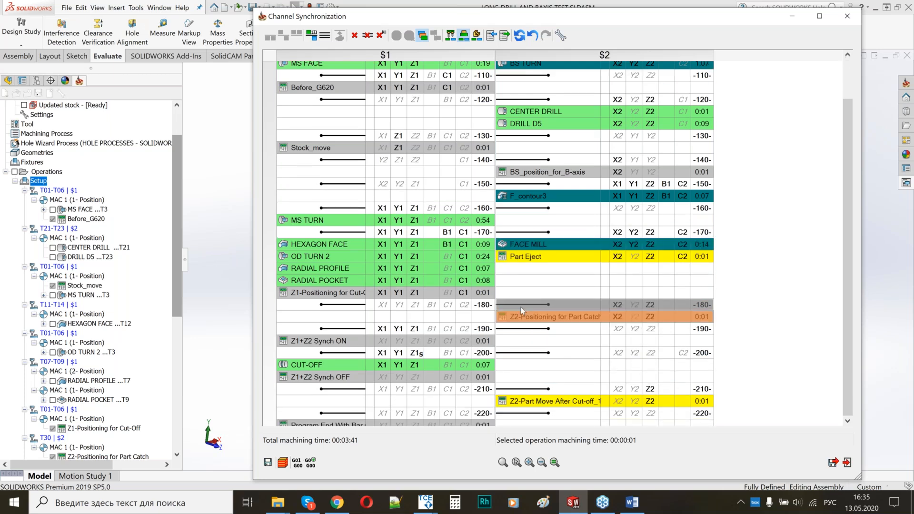
pyautogui.rightClick(521, 307)
pyautogui.click(523, 383)
# Delete synchronization label -200- before CUT-OFF and the label following Z2-Part Move After Cut-off_1.
pyautogui.rightClick(517, 335)
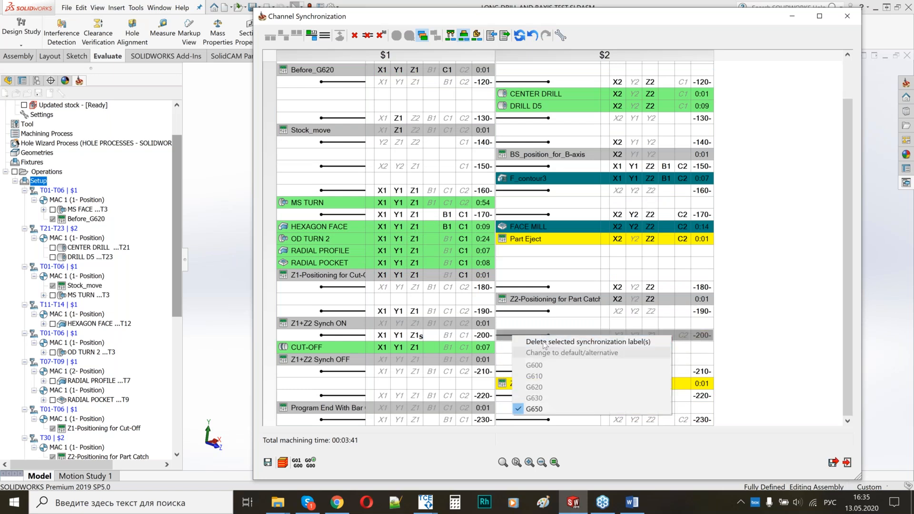
pyautogui.click(515, 322)
pyautogui.scroll(1, 515, 322)
pyautogui.rightClick(501, 390)
pyautogui.click(530, 396)
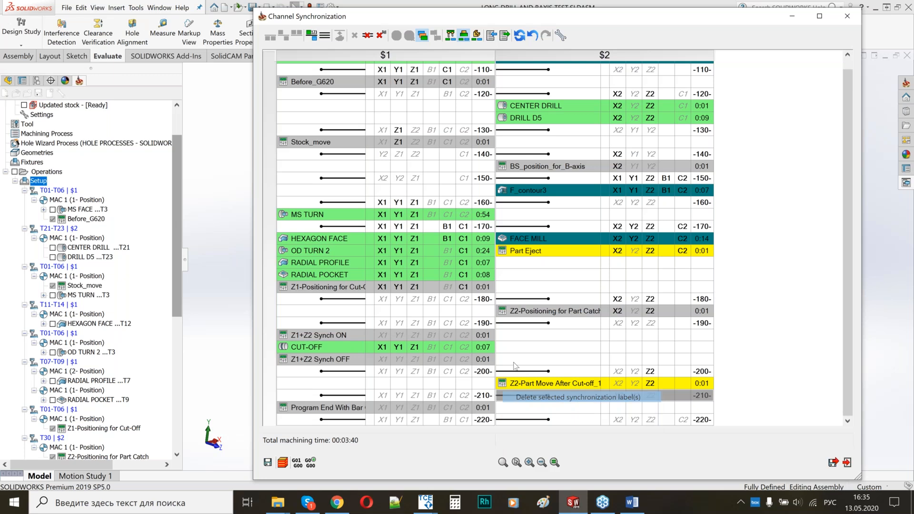
# Pick the G650 code for synchronization label -190- after Z2-Positioning for Part Catch on $2.
pyautogui.scroll(1, 506, 349)
pyautogui.rightClick(506, 349)
pyautogui.click(532, 423)
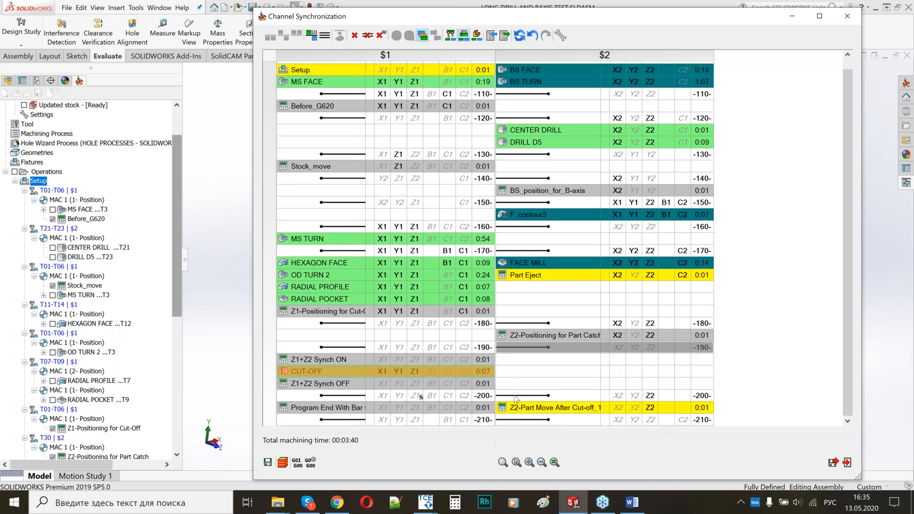
# Check the code of label -200- before Z2-Part Move After Cut-off_1, and save and exit the channel synchronization.
pyautogui.rightClick(515, 397)
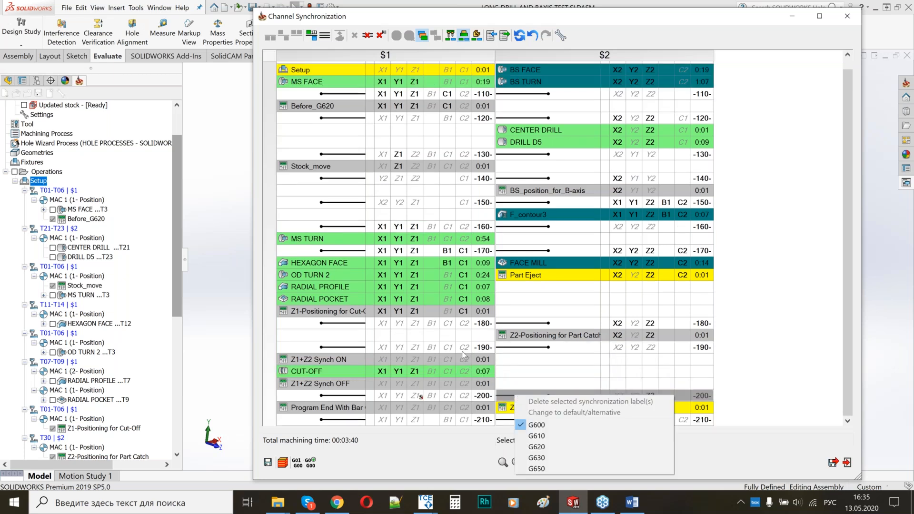
pyautogui.click(268, 463)
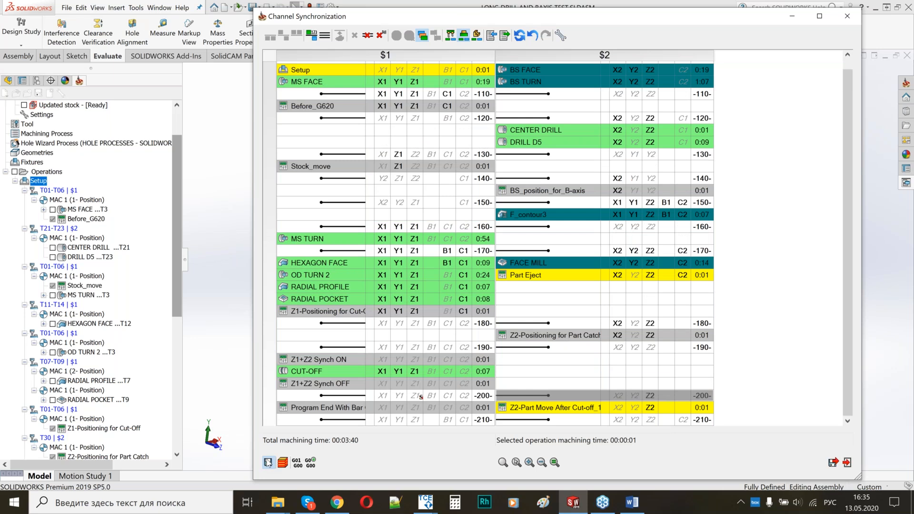
pyautogui.click(831, 466)
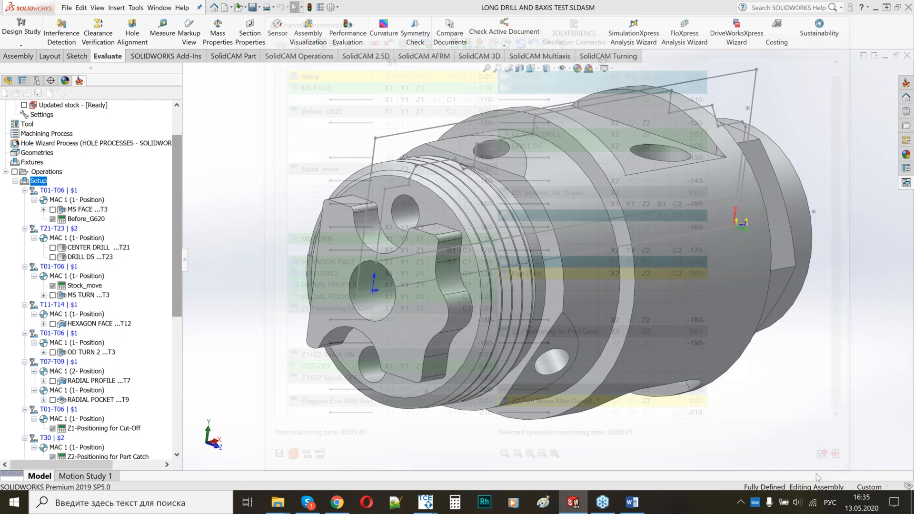
# Simulate the whole Setup on the machine model and run it with the main and back spindle tooling in view.
pyautogui.rightClick(43, 181)
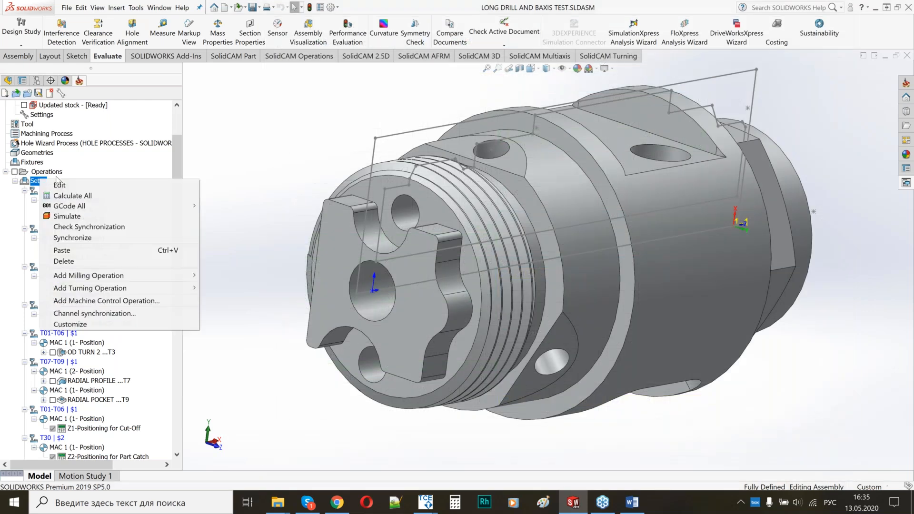
pyautogui.click(69, 216)
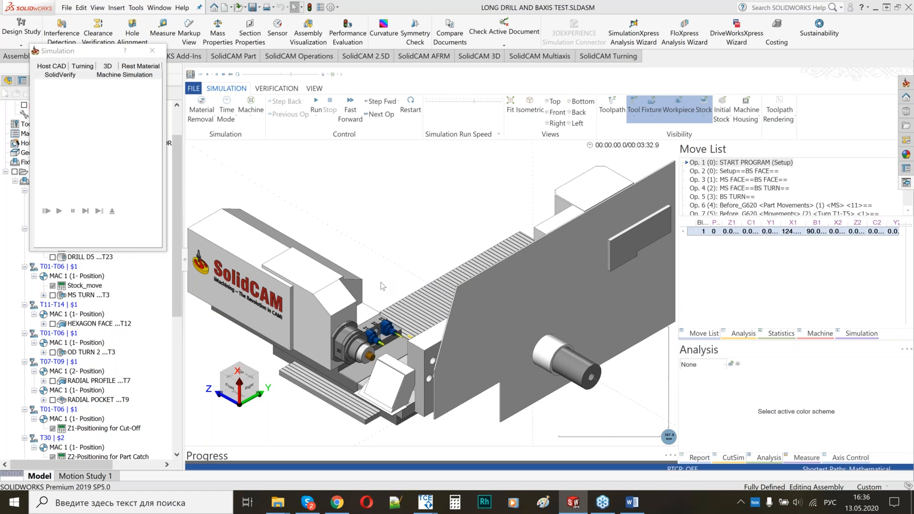
pyautogui.moveTo(384, 276); pyautogui.dragTo(446, 320, button='middle')
pyautogui.scroll(1, 515, 280)
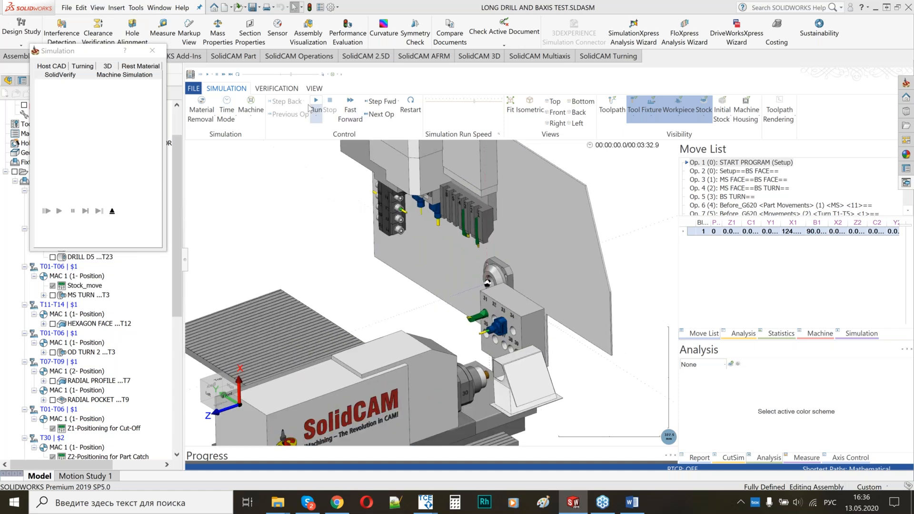
pyautogui.click(317, 106)
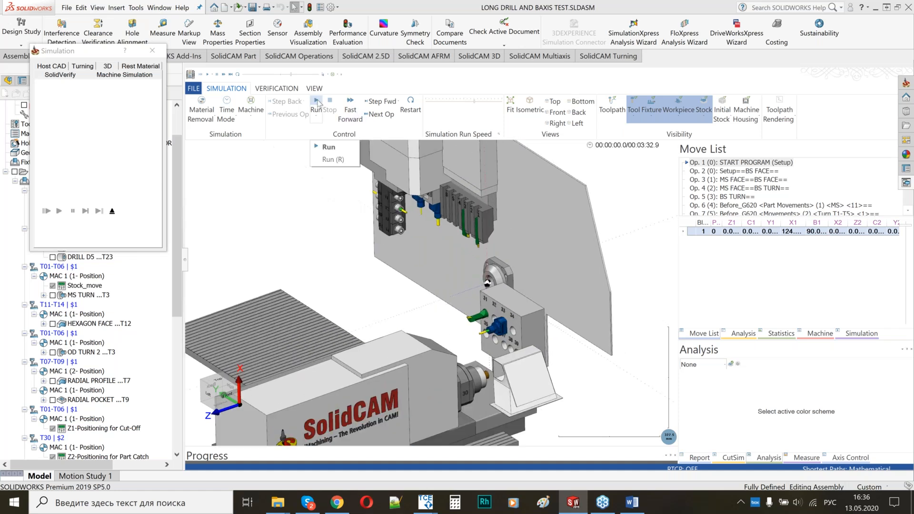
pyautogui.click(328, 146)
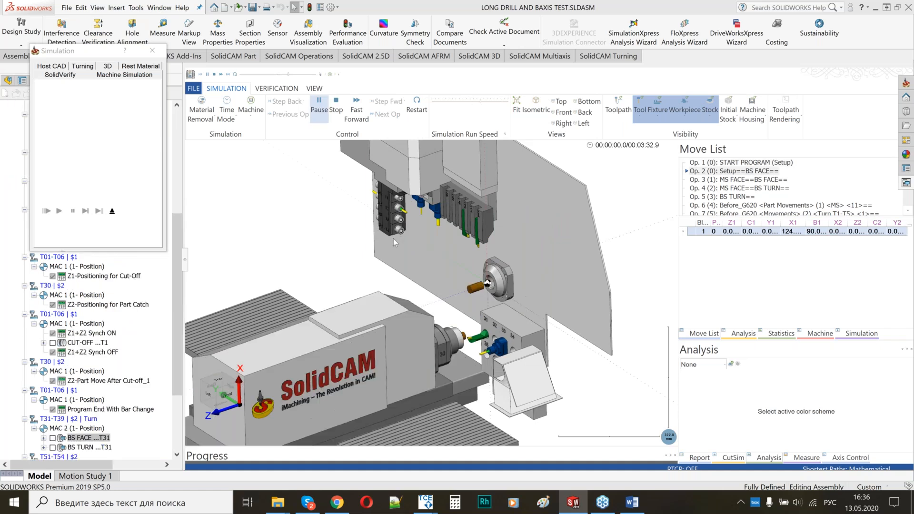
# Examine the synchronized machining on both spindles through to the program end, and exit the simulation.
pyautogui.scroll(3, 461, 289)
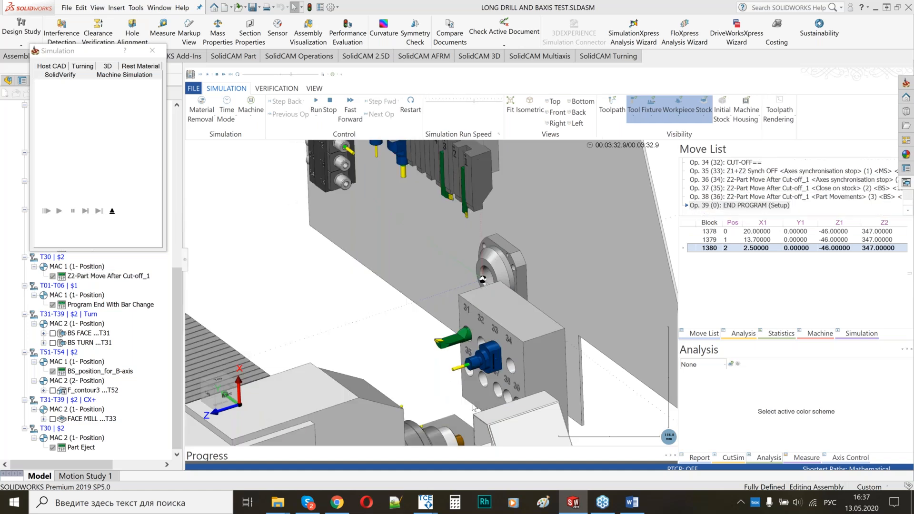
pyautogui.scroll(-3, 498, 350)
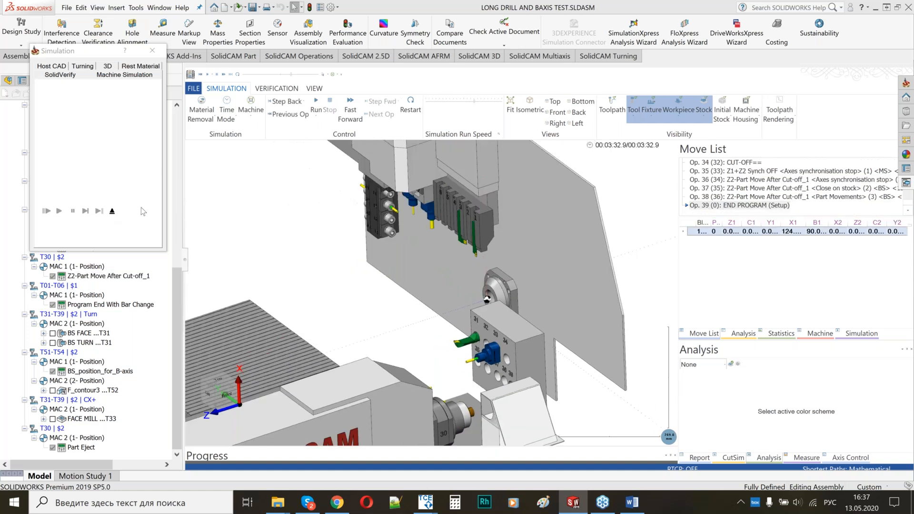
pyautogui.click(113, 211)
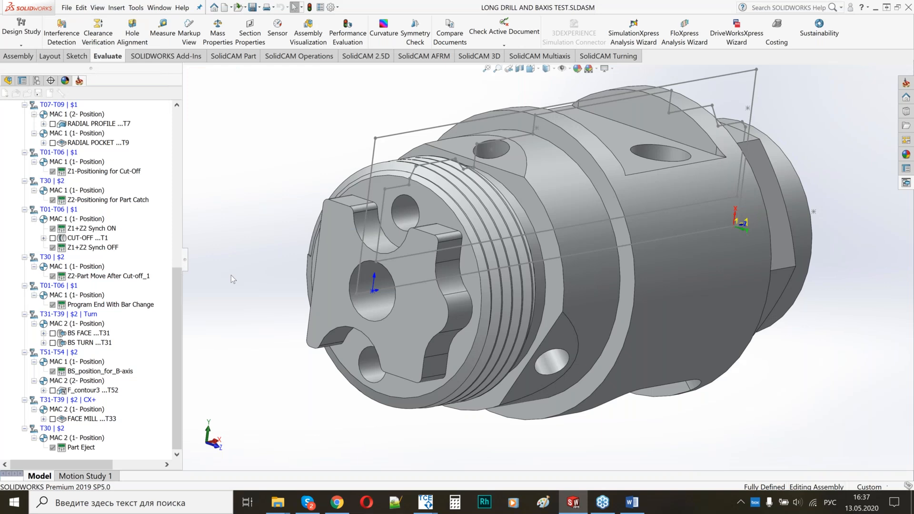
pyautogui.scroll(10, 164, 290)
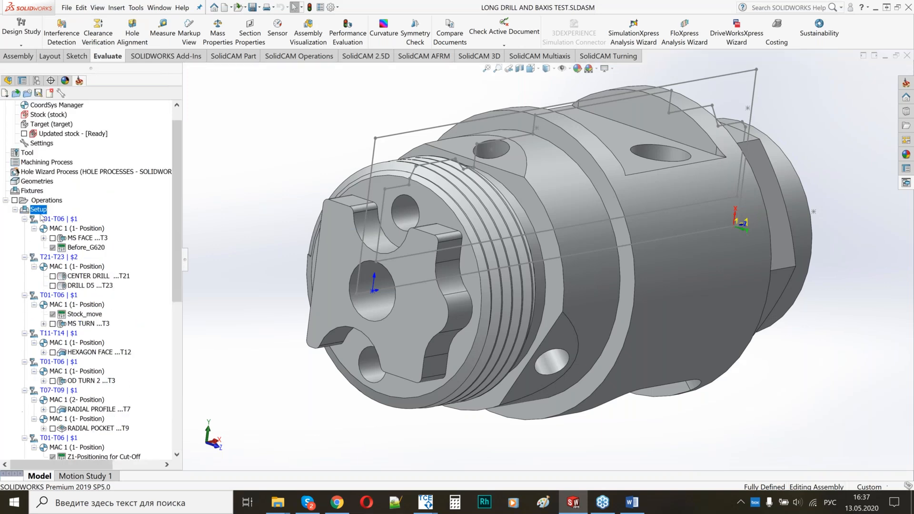
# Review the channel synchronization timeline of the Setup operations for channels $1 and $2, then close it.
pyautogui.rightClick(41, 216)
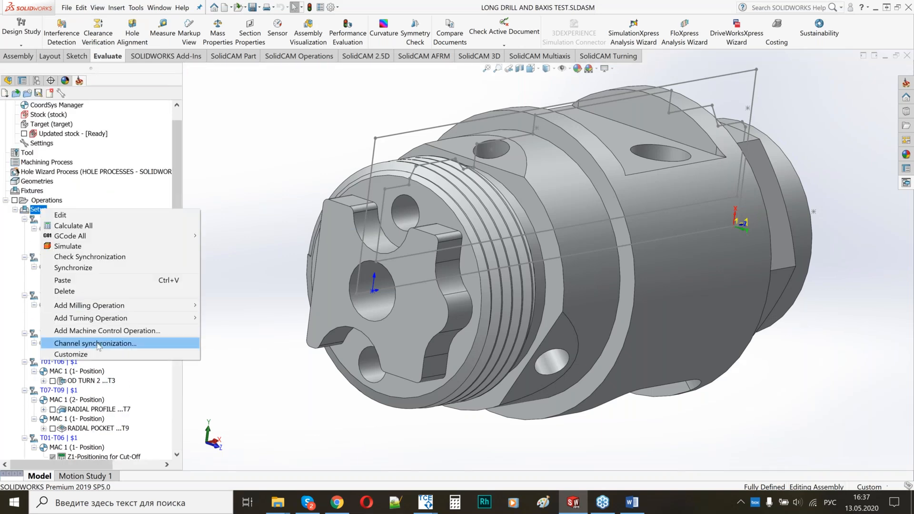
pyautogui.click(143, 344)
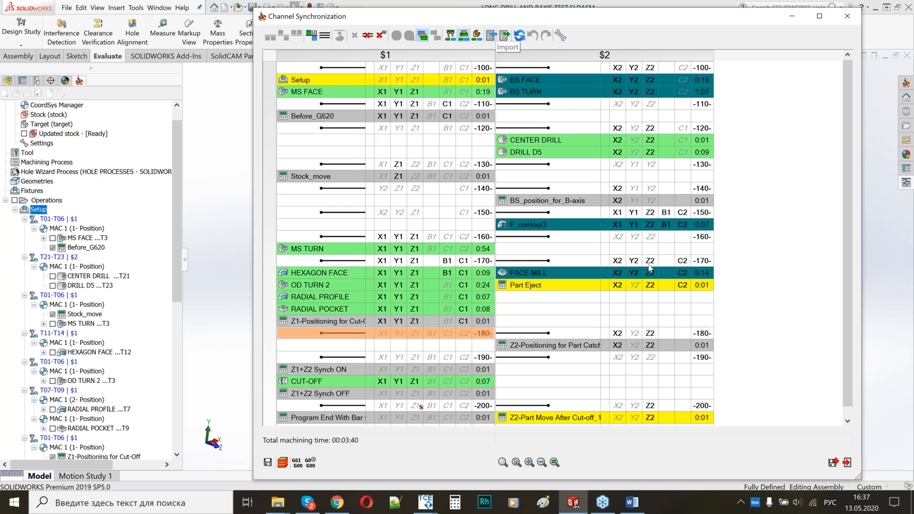
pyautogui.click(848, 16)
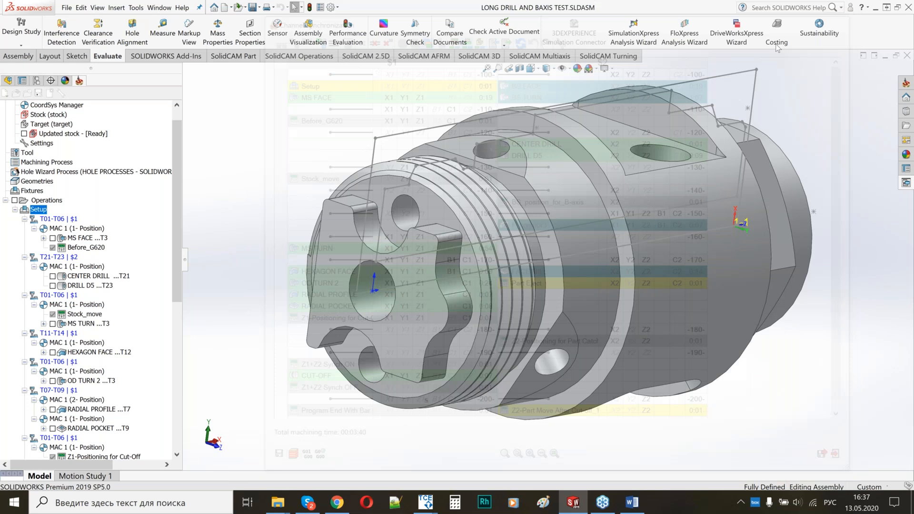
pyautogui.scroll(3, 289, 265)
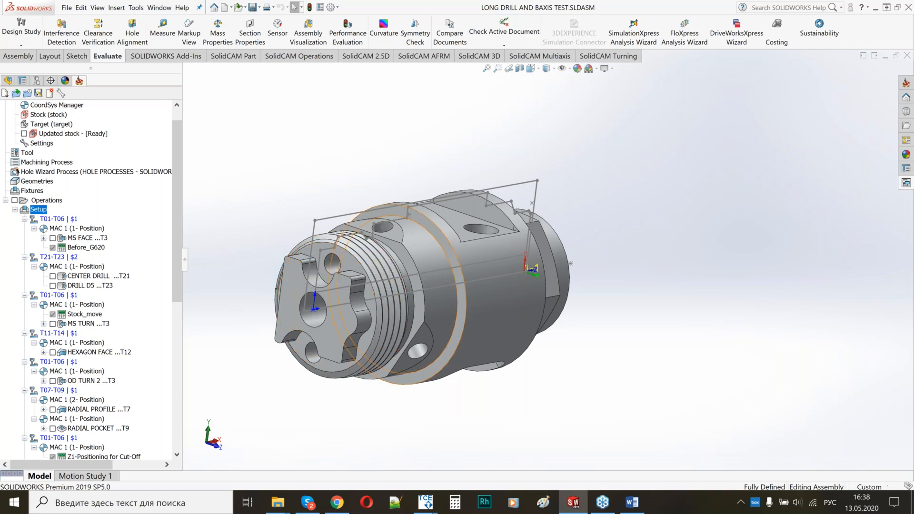
# Show the SolidCAM drag-and-drop templates and look over the stepped shaft in the LONG TURN assembly.
pyautogui.click(906, 85)
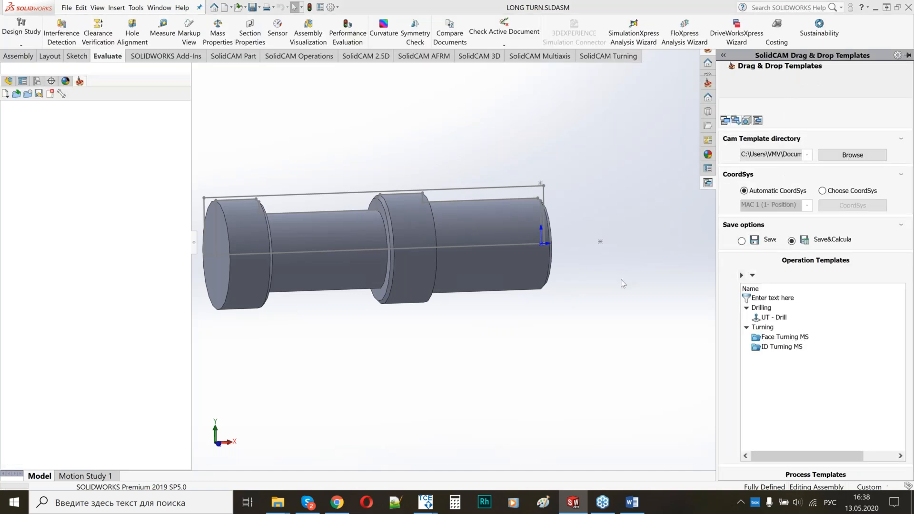
pyautogui.moveTo(563, 294); pyautogui.dragTo(498, 286, button='middle')
pyautogui.scroll(-5, 498, 287)
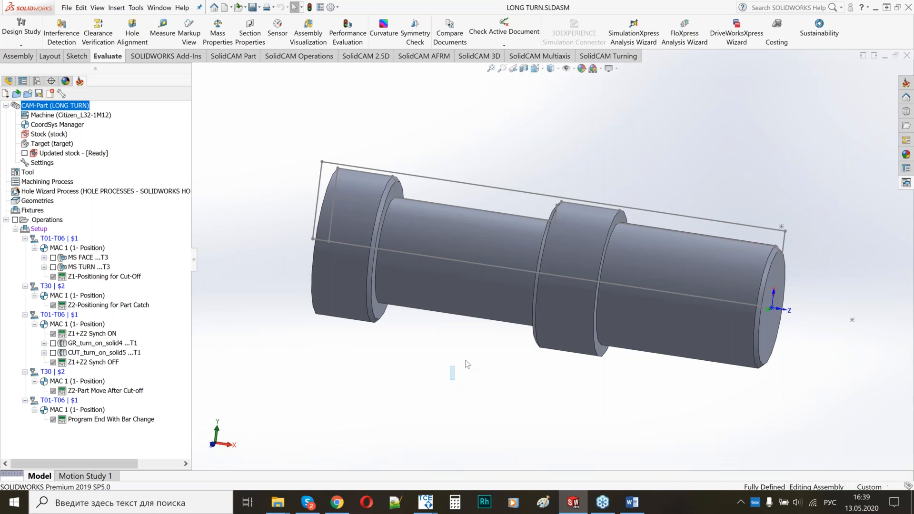
pyautogui.moveTo(465, 352)
pyautogui.mouseDown(button='middle')
pyautogui.moveTo(481, 345)
pyautogui.moveTo(475, 378)
pyautogui.moveTo(472, 364)
pyautogui.mouseUp(button='middle')
pyautogui.scroll(-5, 284, 211)
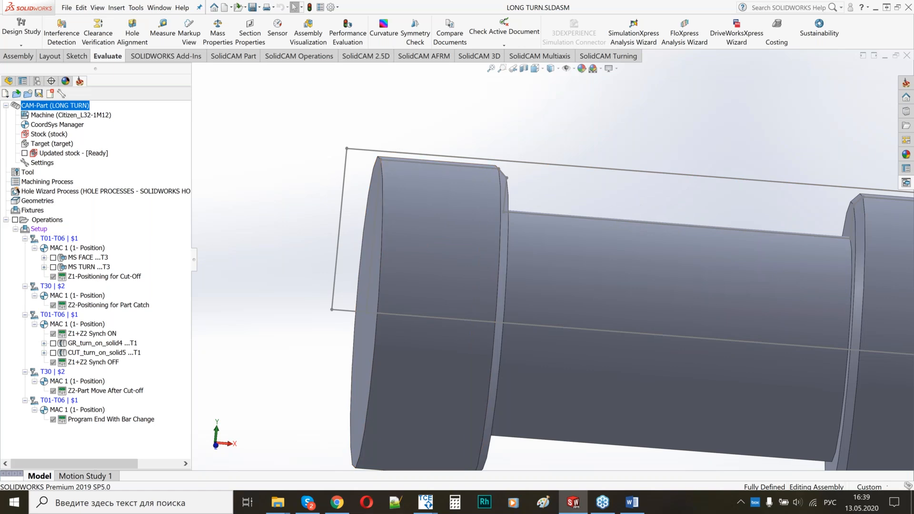
pyautogui.scroll(6, 405, 262)
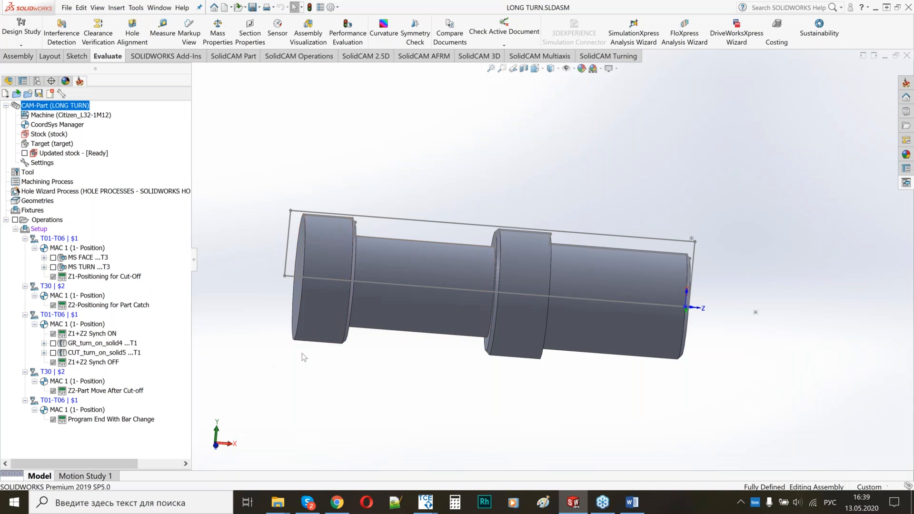
# Delete all operations from Z1-Positioning for Cut-Off through Program End With Bar Change, keeping MS FACE and MS TURN.
pyautogui.click(76, 277)
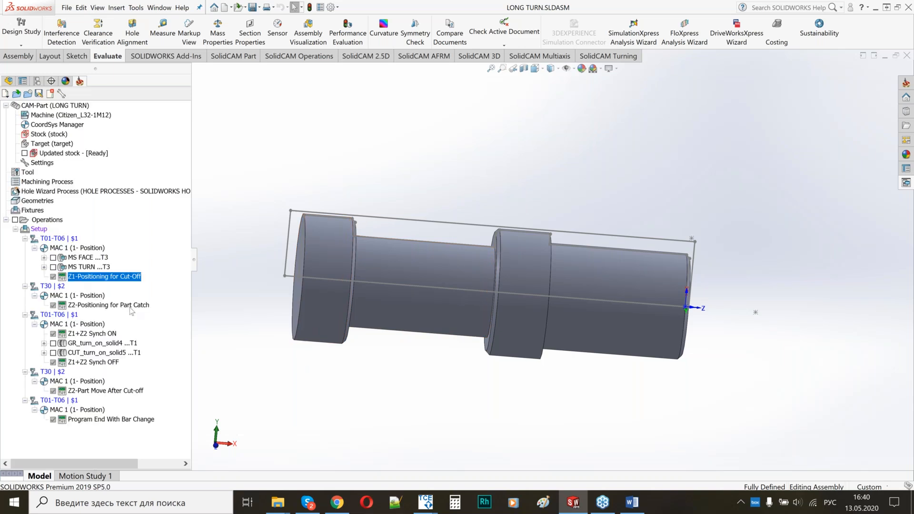
pyautogui.keyDown('shift'); pyautogui.click(80, 421); pyautogui.keyUp('shift')
pyautogui.rightClick(80, 421)
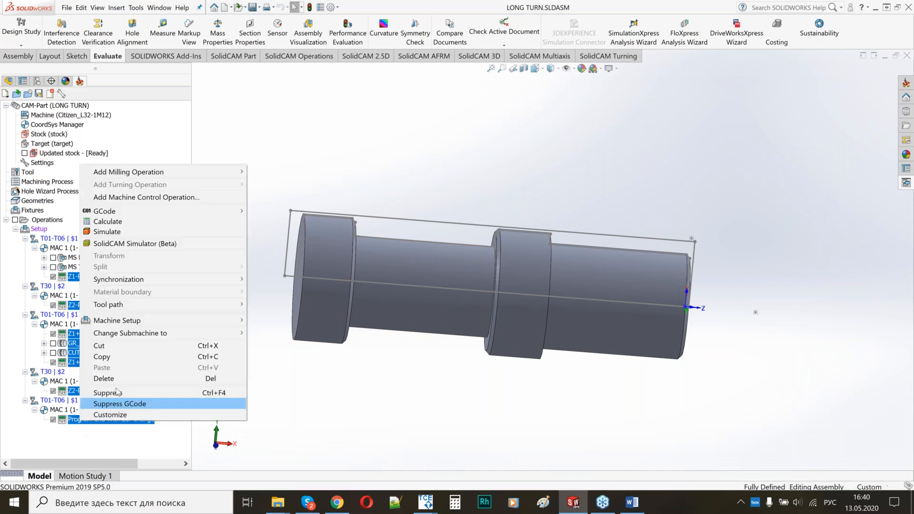
pyautogui.click(104, 379)
pyautogui.click(211, 208)
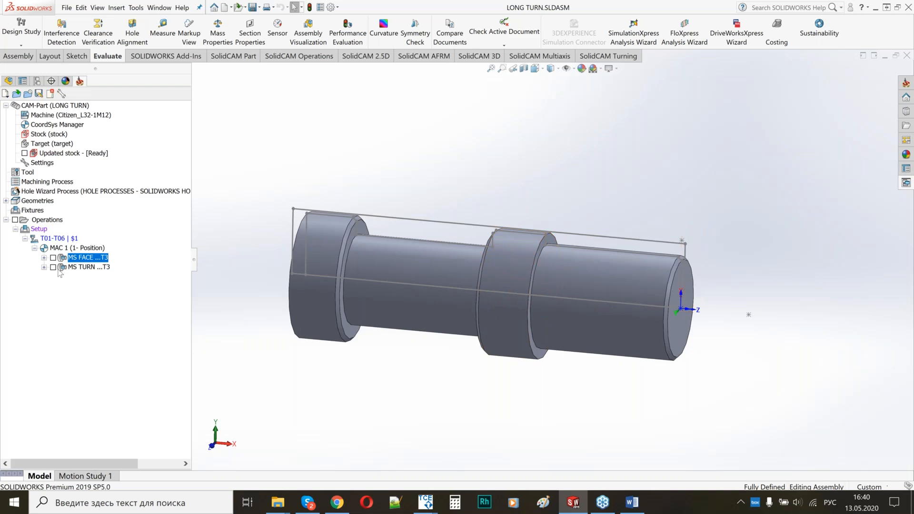
# Display the MS TURN tool path and inspect it along the shaft's collars and recessed section.
pyautogui.click(89, 267)
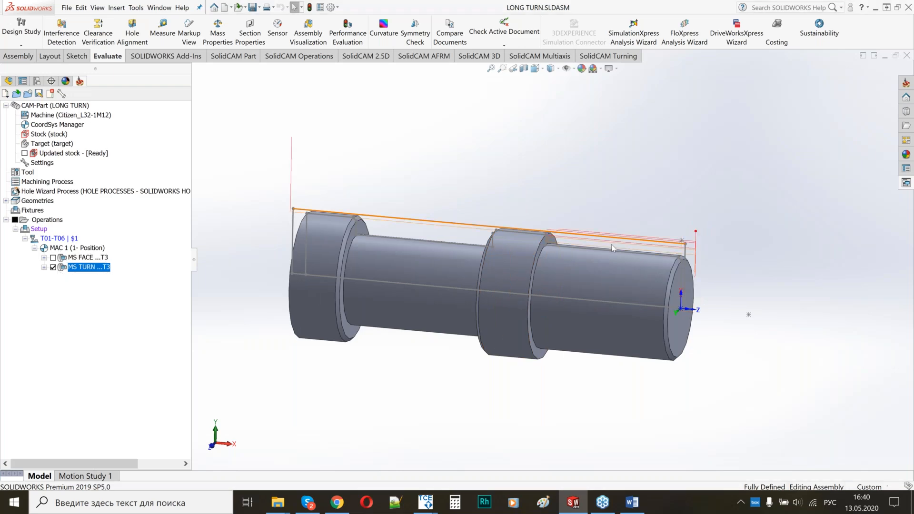
pyautogui.scroll(-1, 421, 230)
pyautogui.scroll(-2, 421, 231)
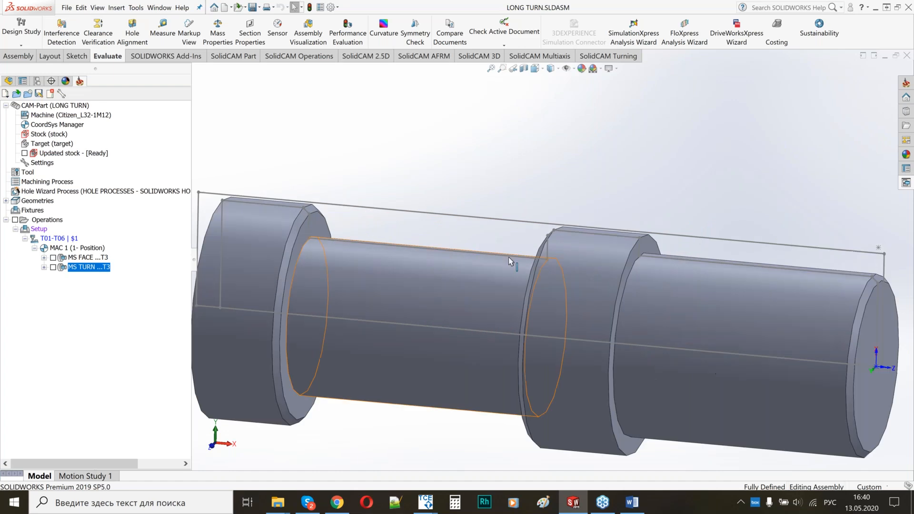
pyautogui.scroll(2, 510, 258)
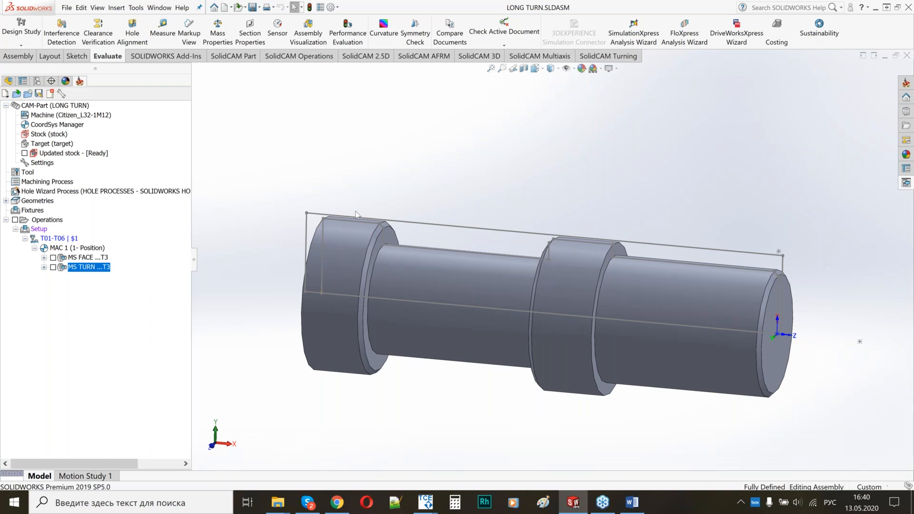
# Add a machine control operation after MS TURN using the Z1-Positioning for Cut-Off cycle.
pyautogui.rightClick(100, 271)
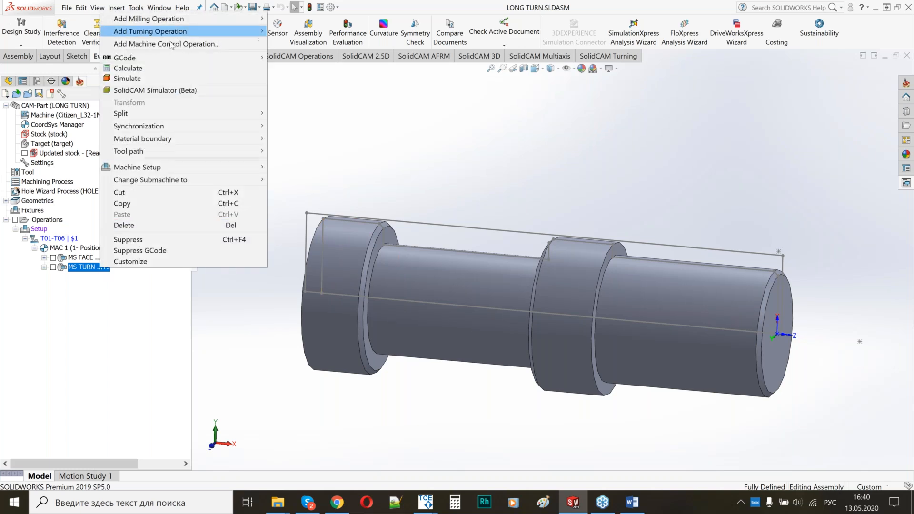
pyautogui.click(142, 44)
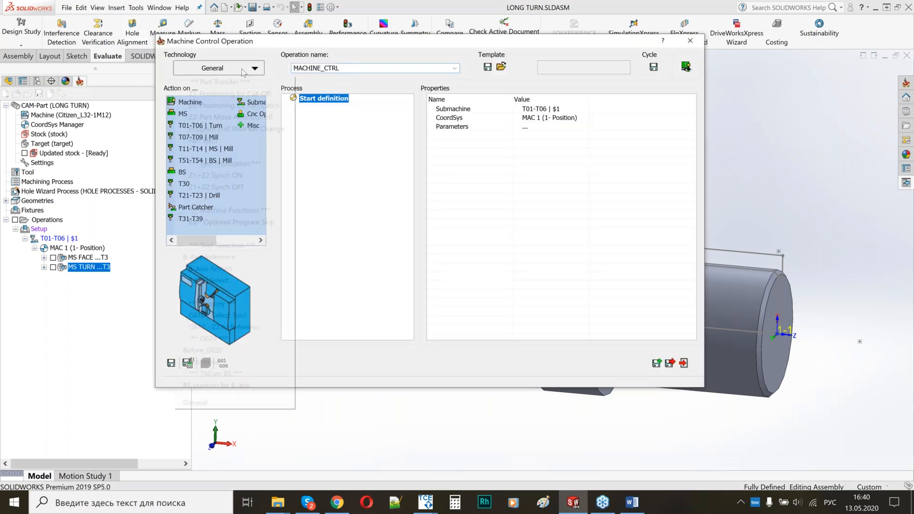
pyautogui.click(239, 68)
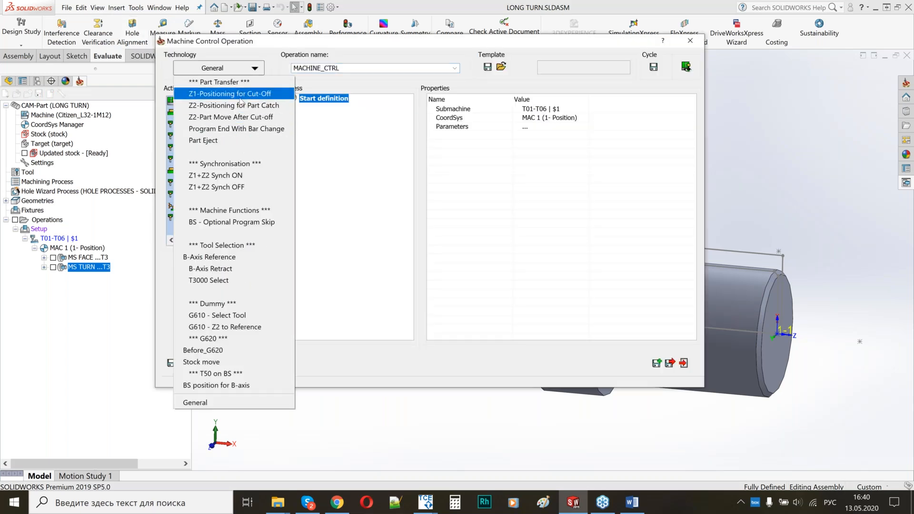
pyautogui.click(213, 96)
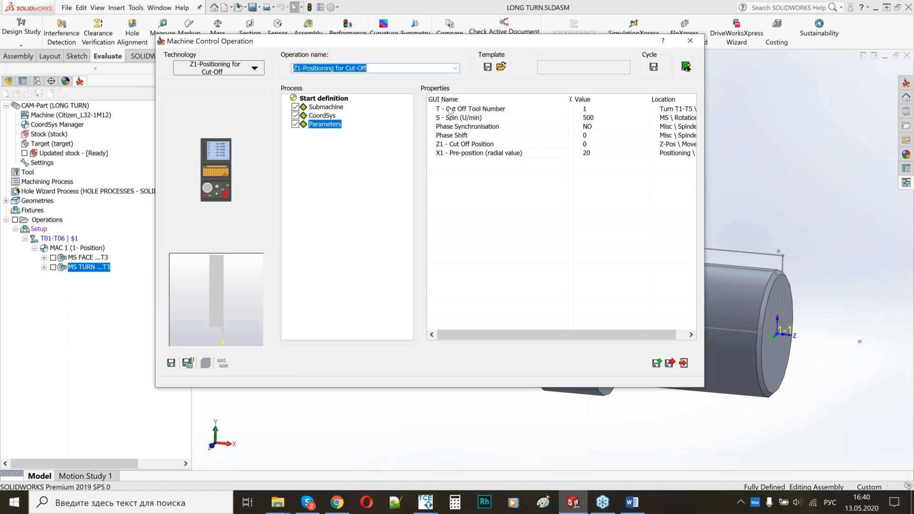
# Check the turning tool selection for the T - Cut Off Tool Number parameter.
pyautogui.click(605, 112)
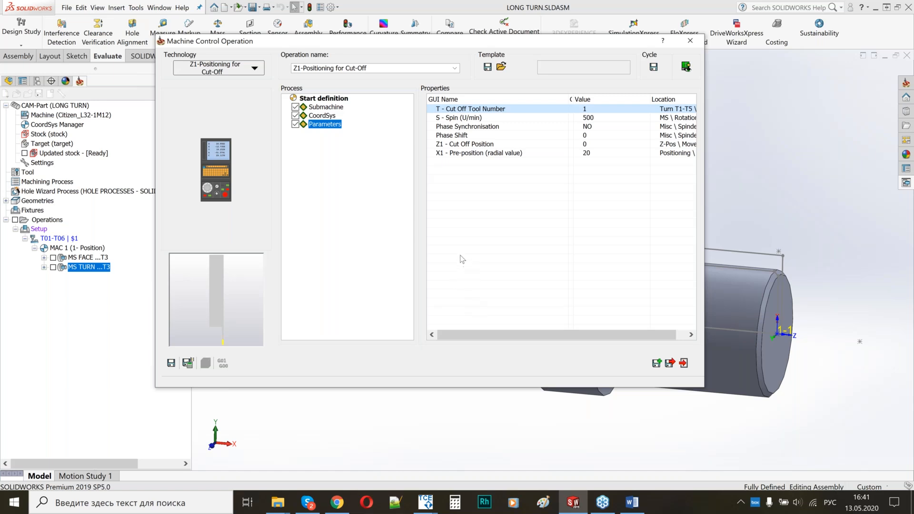
pyautogui.click(602, 107)
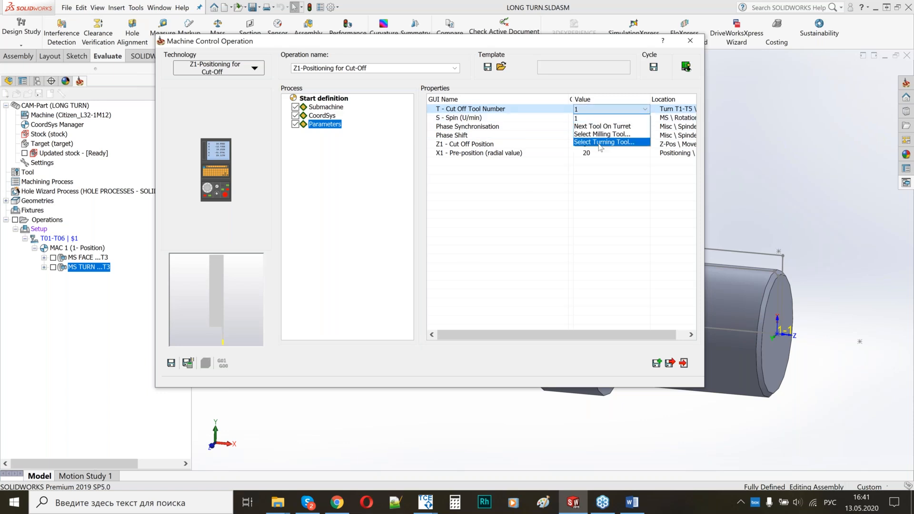
pyautogui.click(600, 143)
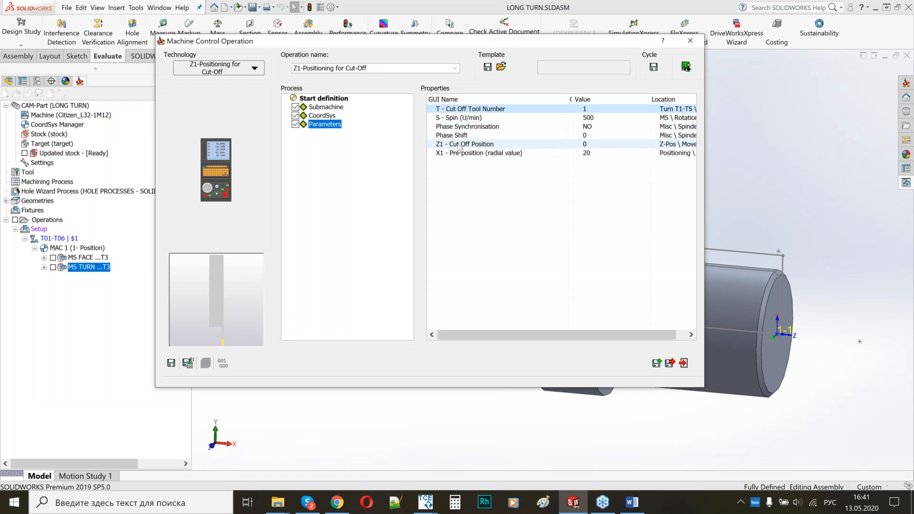
# Set Z1 - Cut Off Position to -27.704 from the near edge of the middle collar and save the operation.
pyautogui.click(592, 149)
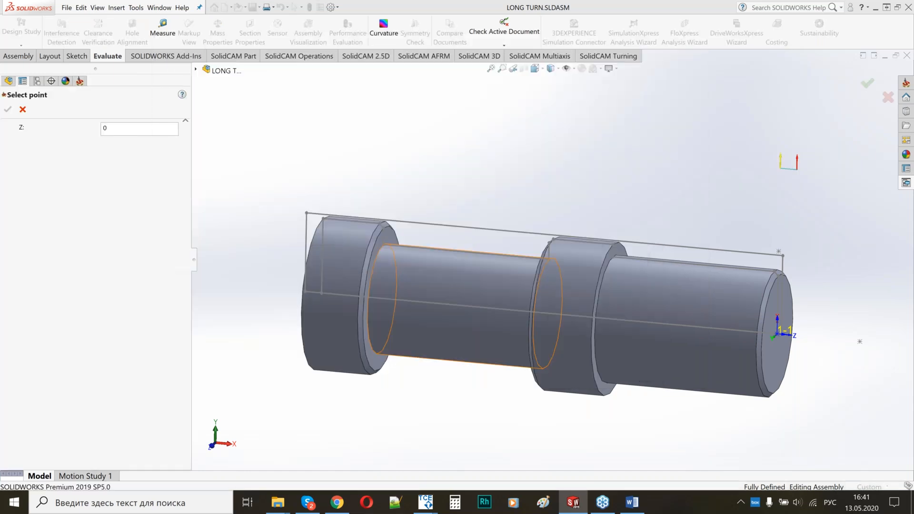
pyautogui.scroll(-5, 555, 248)
pyautogui.click(556, 251)
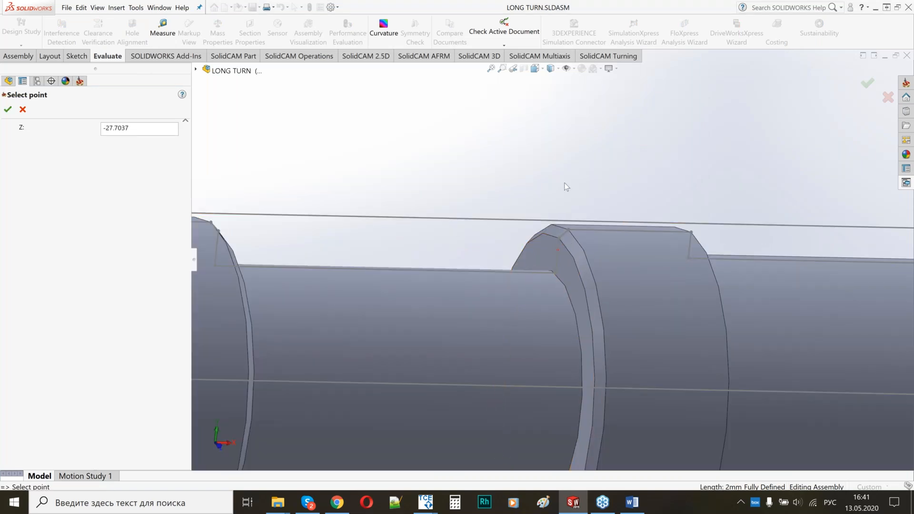
pyautogui.click(8, 109)
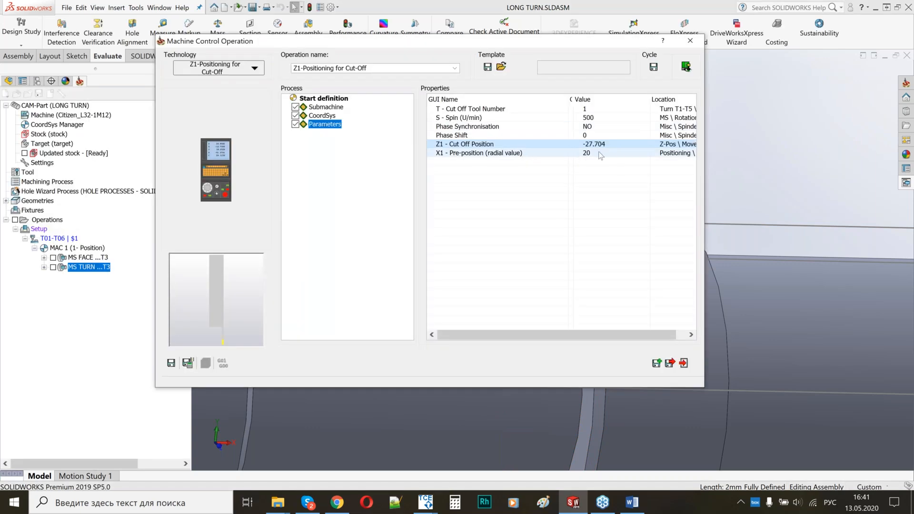
pyautogui.click(188, 363)
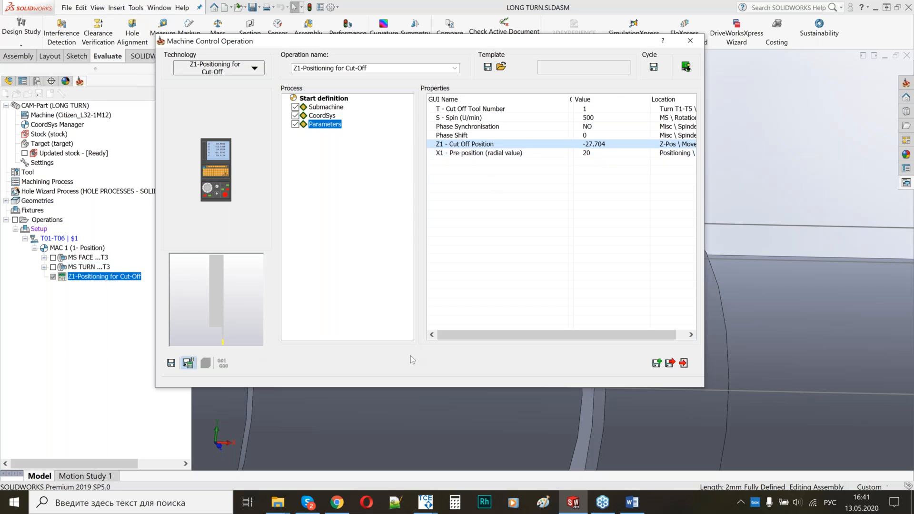
# Copy the operation, change the copy to Z2-Positioning for Part Catch on submachine T30 | $2, and save it.
pyautogui.click(657, 364)
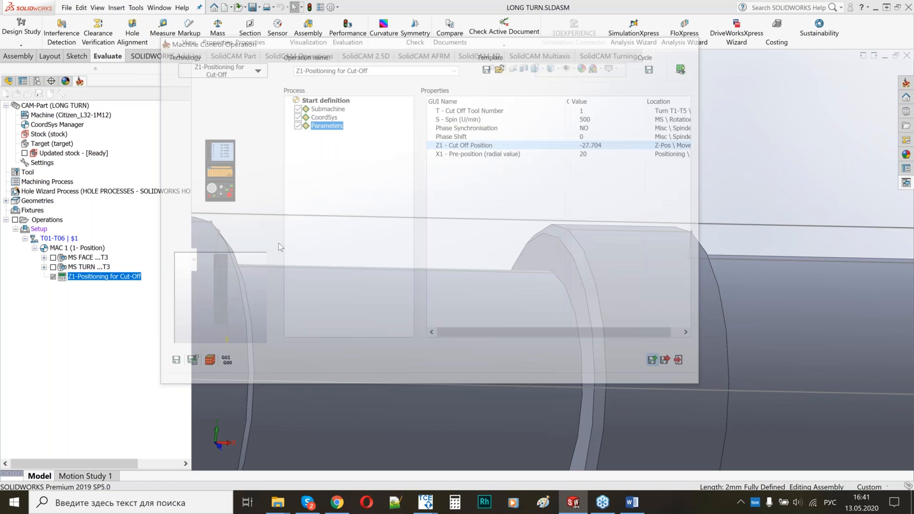
pyautogui.click(219, 68)
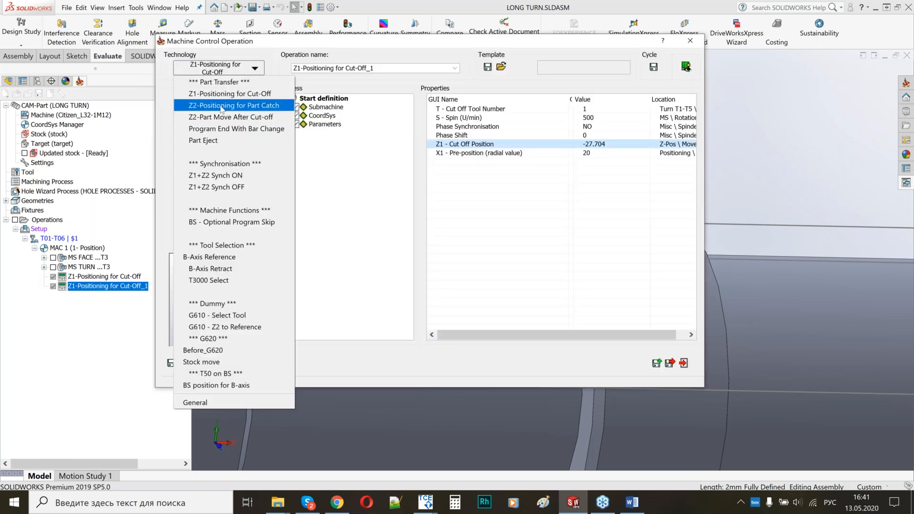
pyautogui.click(221, 105)
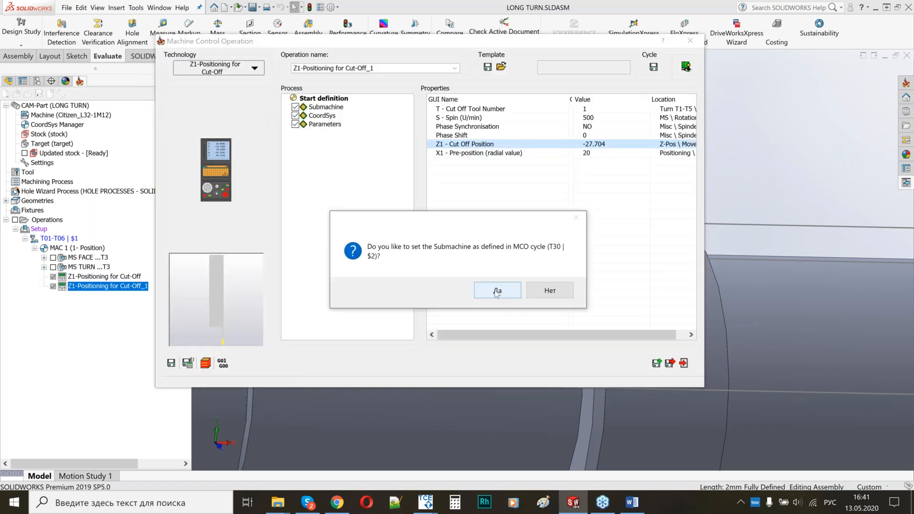
pyautogui.click(496, 291)
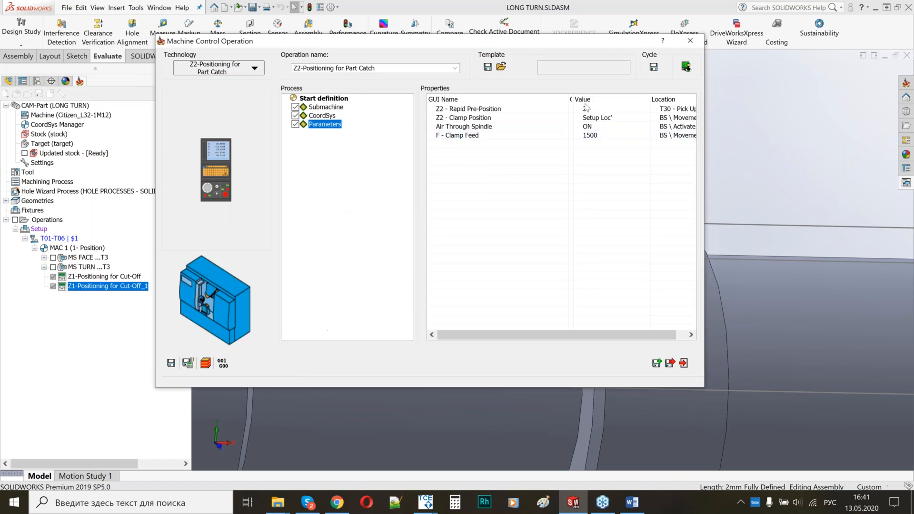
pyautogui.click(188, 363)
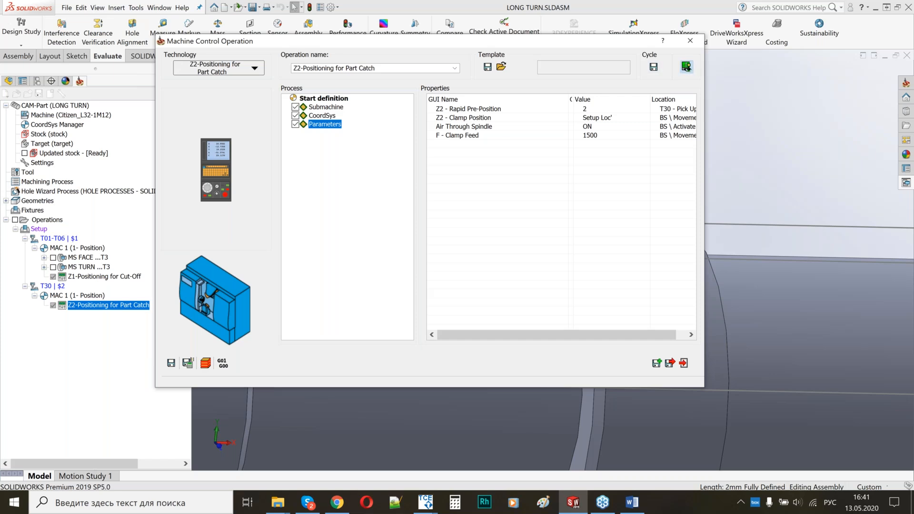
# Preview the machine at the Z2 - Clamp Position and examine the sub-spindle relative to the part and guide bushing.
pyautogui.click(686, 67)
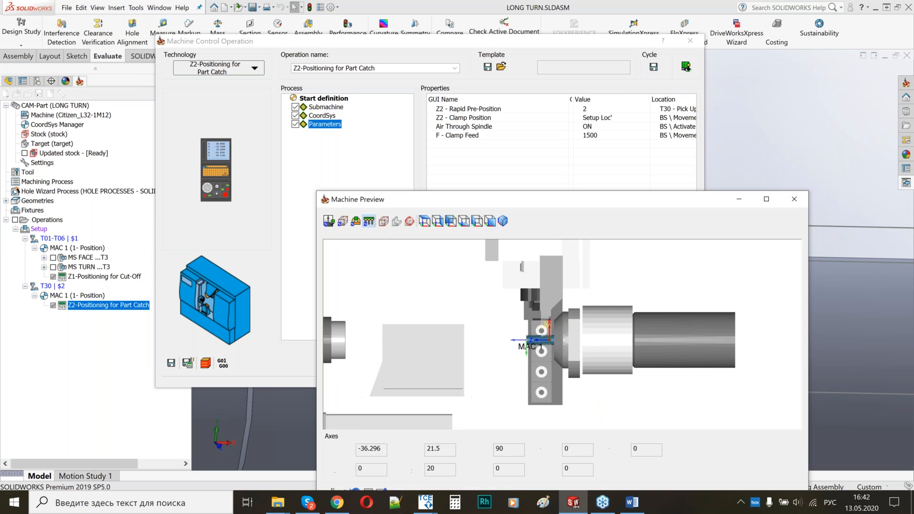
pyautogui.scroll(5, 579, 350)
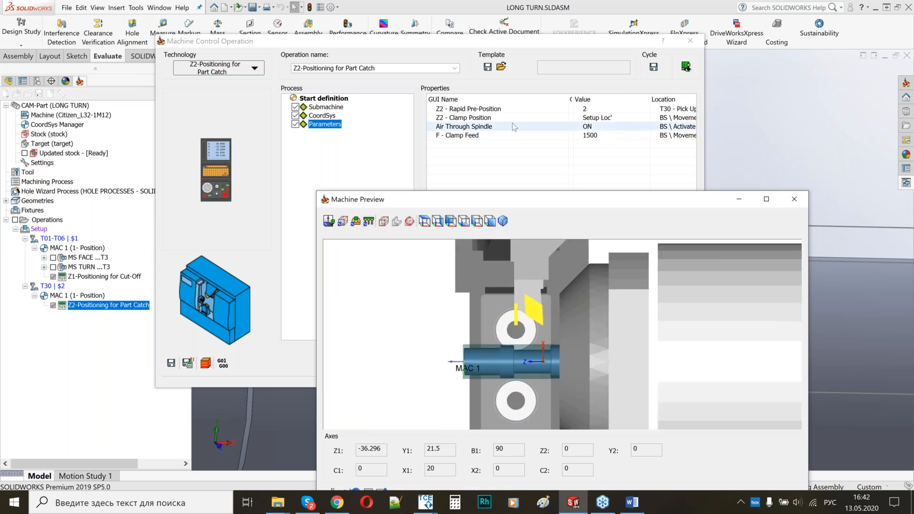
pyautogui.click(524, 119)
pyautogui.click(525, 119)
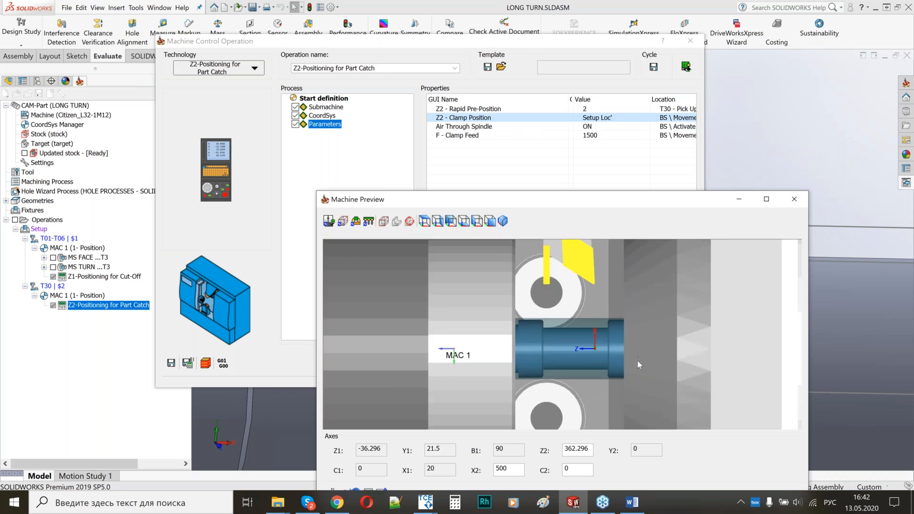
pyautogui.scroll(-2, 637, 360)
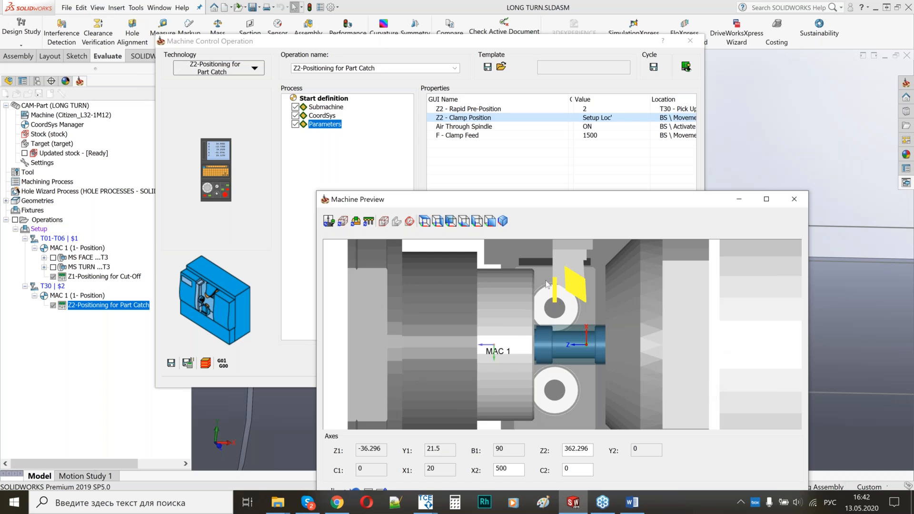
pyautogui.scroll(2, 547, 359)
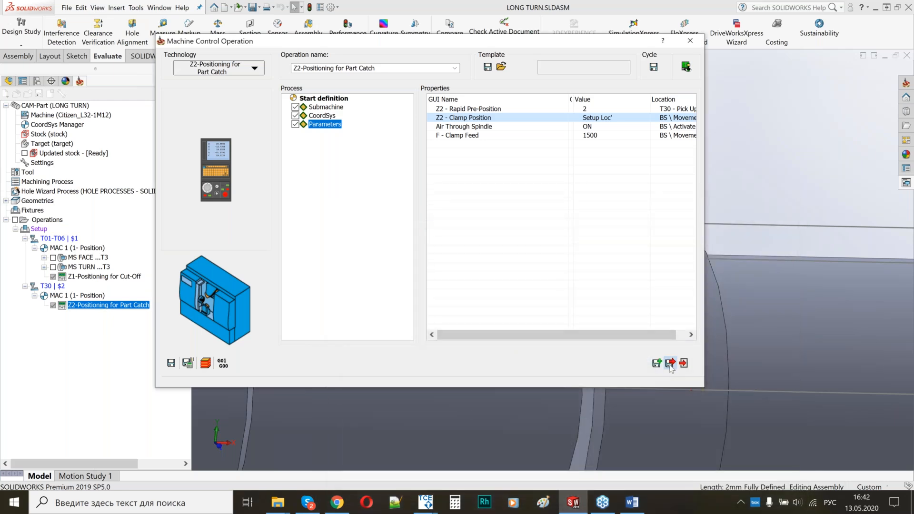
# Close the saved part catch operation, then add and save a Z1+Z2 Synch ON operation on submachine T01-T06 | $1.
pyautogui.click(670, 364)
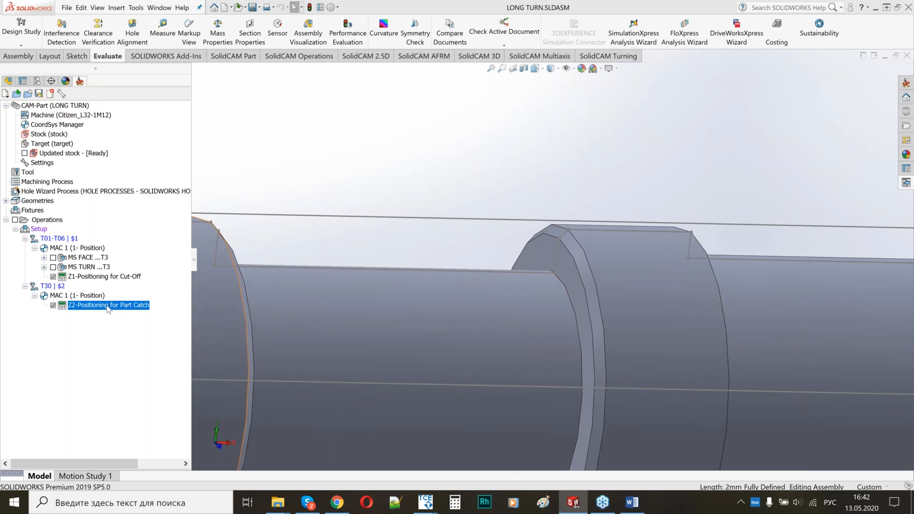
pyautogui.rightClick(109, 308)
pyautogui.click(241, 81)
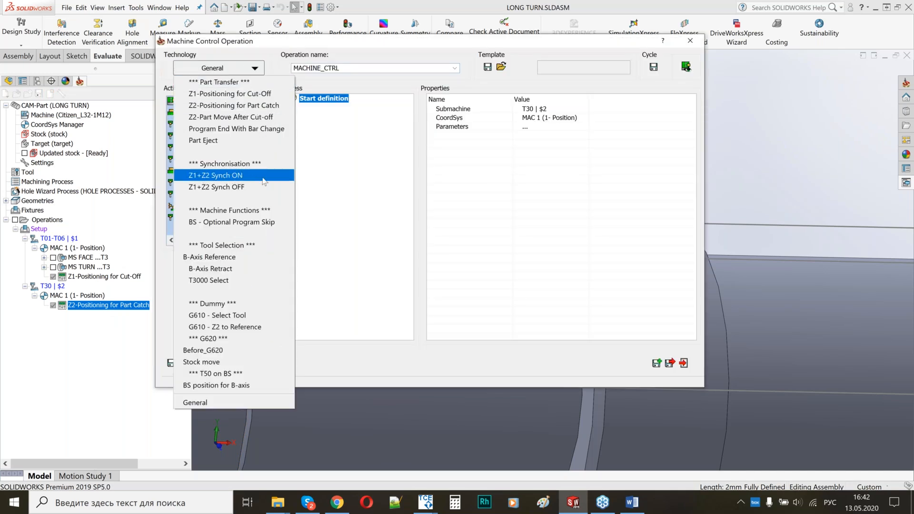
pyautogui.click(203, 176)
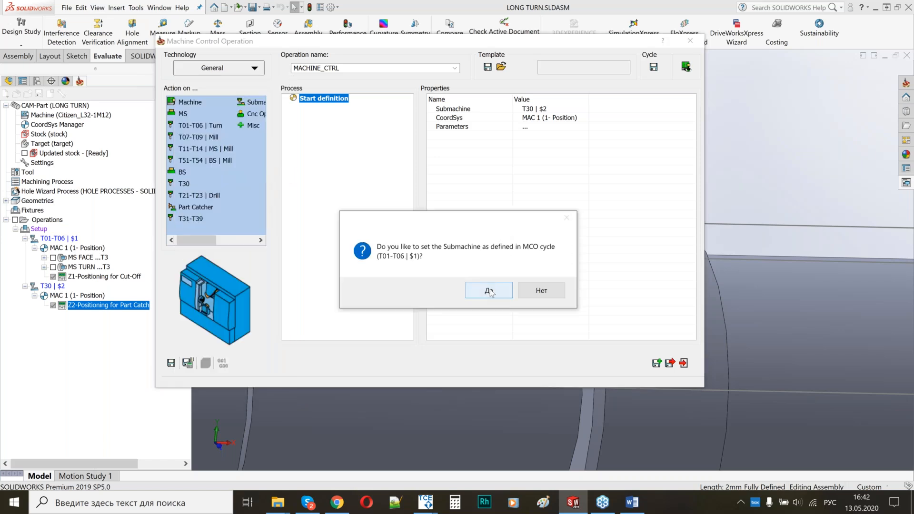
pyautogui.click(489, 290)
pyautogui.click(188, 363)
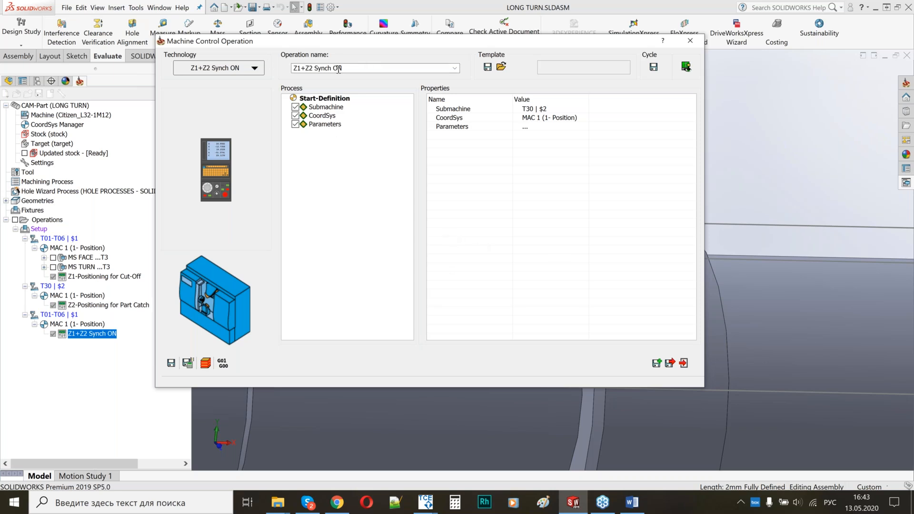
pyautogui.click(670, 363)
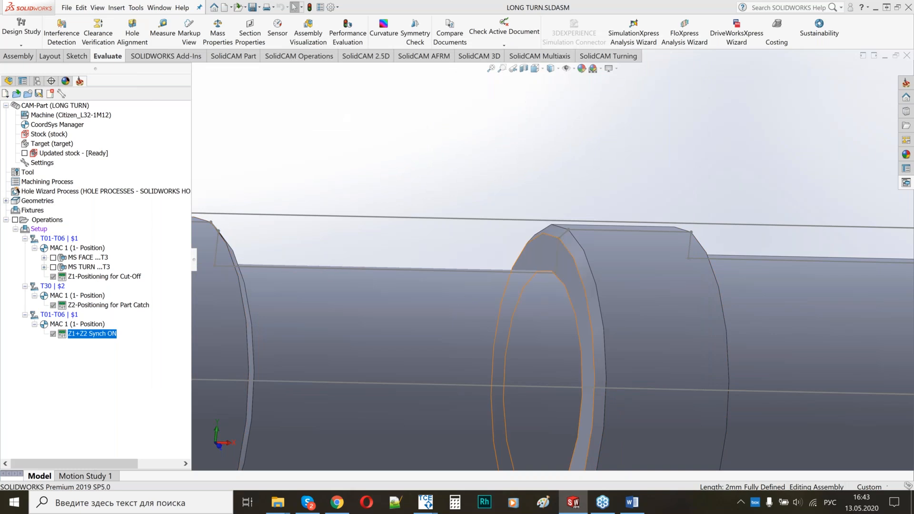
# Add a Grooving operation with geometry running from the middle collar's chamfer to the facing chamfer of the rear collar.
pyautogui.scroll(4, 552, 259)
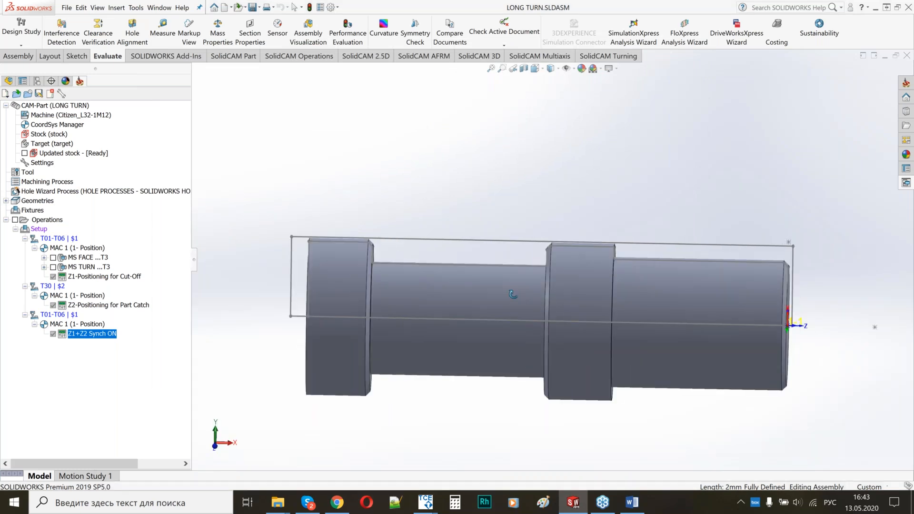
pyautogui.rightClick(93, 333)
pyautogui.moveTo(209, 99)
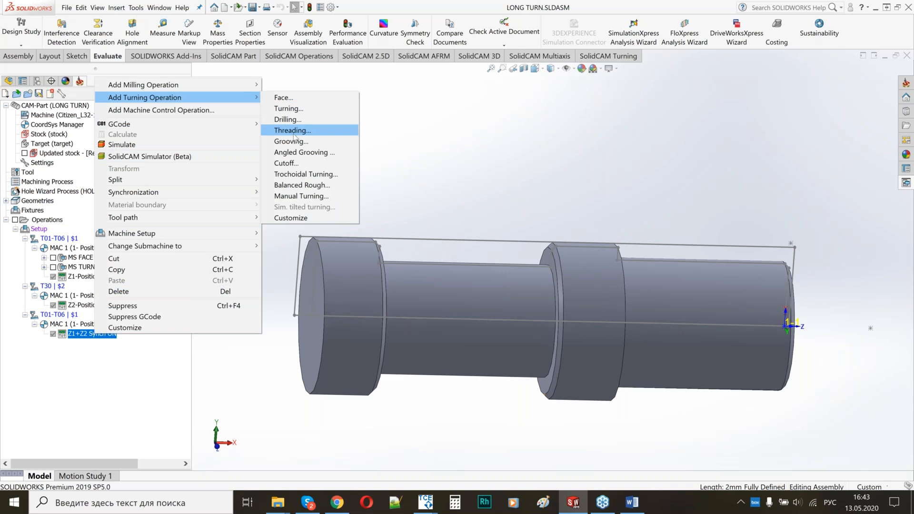
pyautogui.click(275, 118)
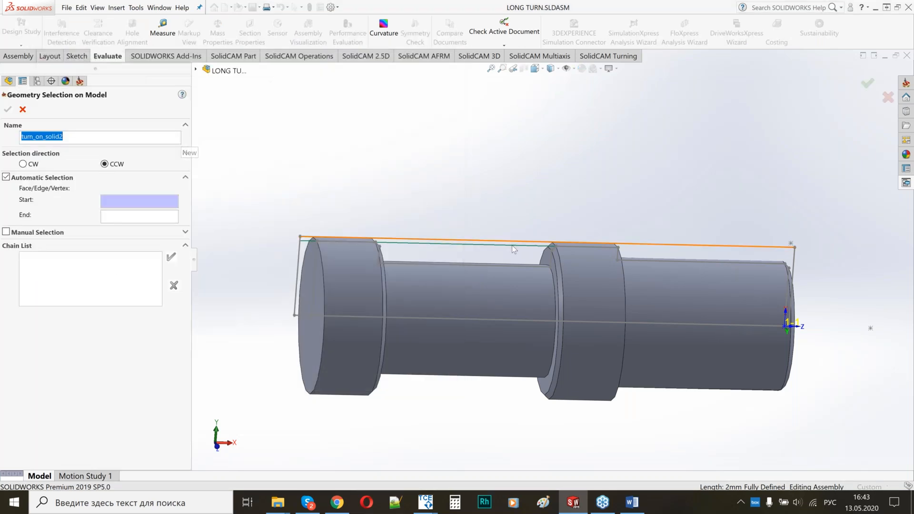
pyautogui.scroll(-4, 509, 244)
pyautogui.click(617, 267)
pyautogui.scroll(5, 370, 310)
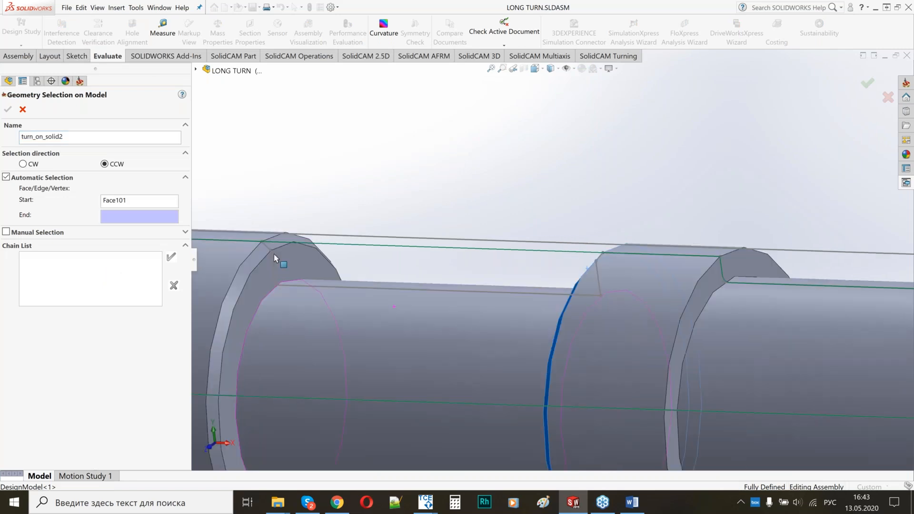
pyautogui.click(274, 254)
pyautogui.scroll(2, 478, 270)
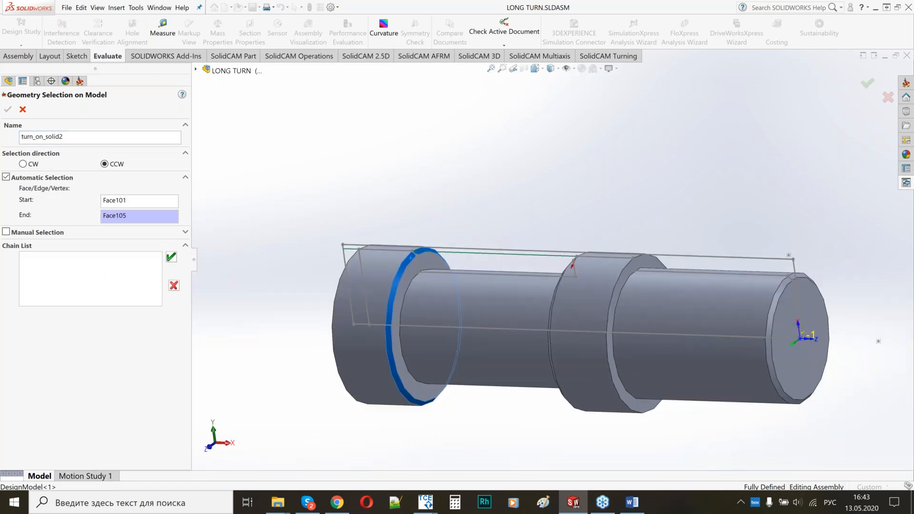
pyautogui.moveTo(481, 304); pyautogui.dragTo(514, 305, button='middle')
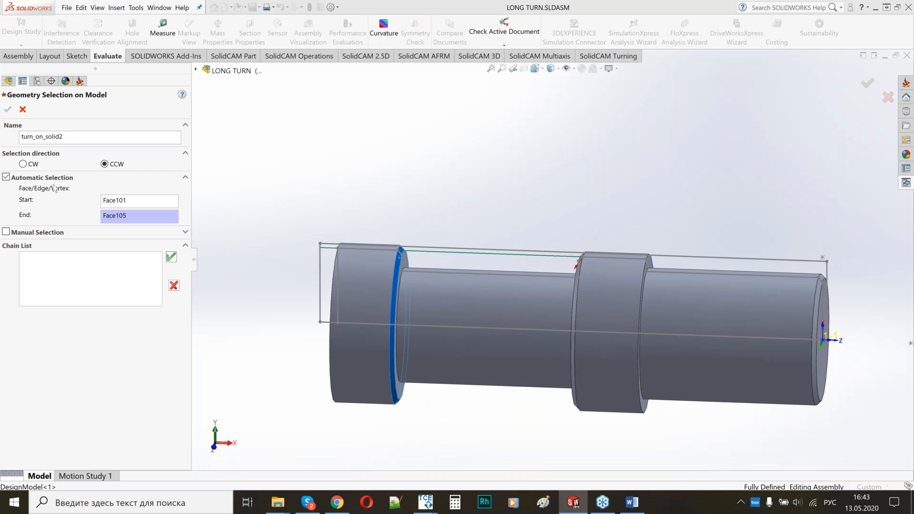
pyautogui.click(171, 258)
pyautogui.click(8, 110)
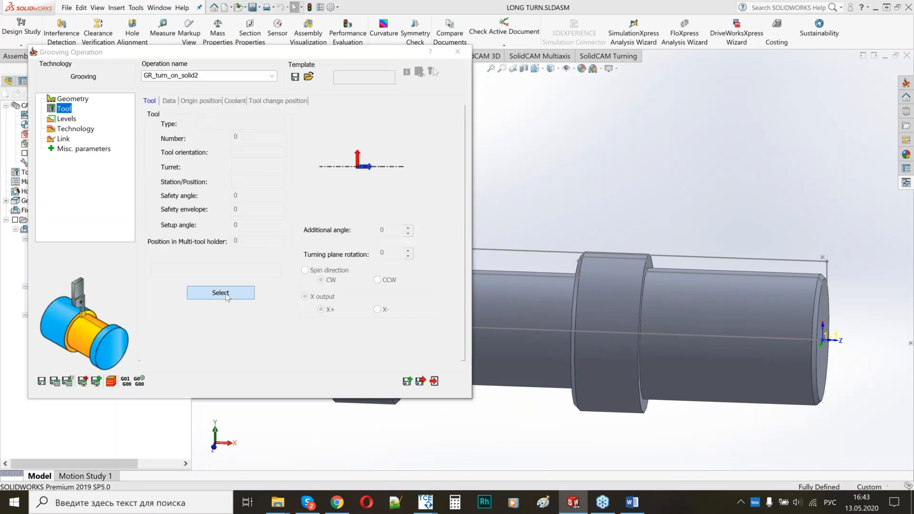
# Assign grooving tool 1 with the 2 mm square insert and set the roughing step down to 3 and step over to 1.5.
pyautogui.click(221, 293)
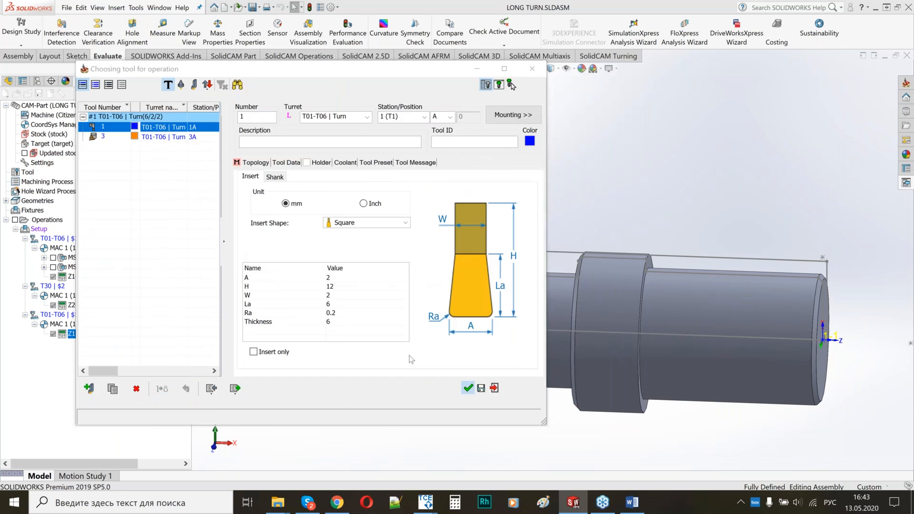
pyautogui.click(75, 130)
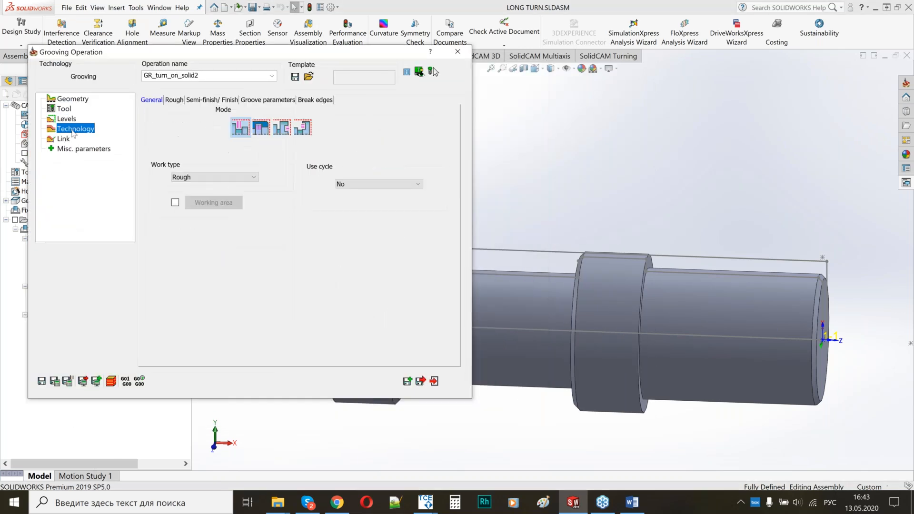
pyautogui.click(173, 99)
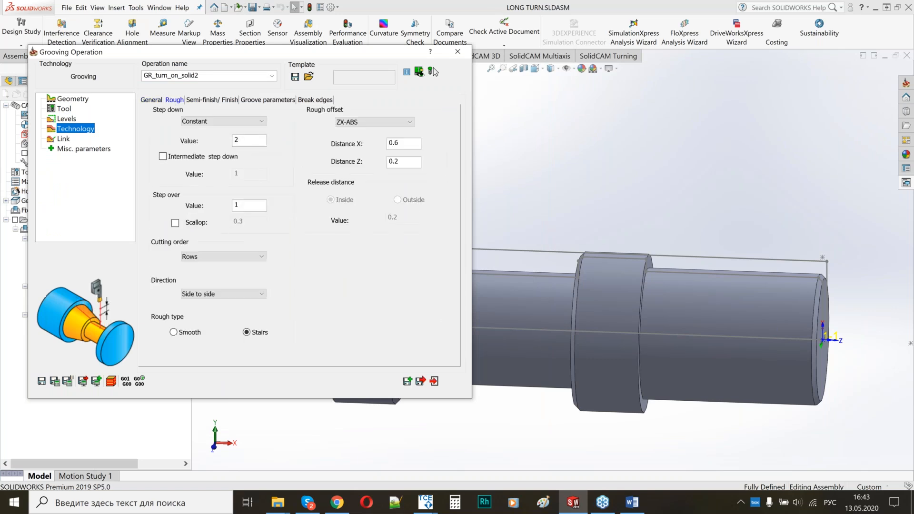
pyautogui.moveTo(242, 141); pyautogui.dragTo(221, 143)
pyautogui.write('3')
pyautogui.doubleClick(252, 205)
pyautogui.write('1.5')
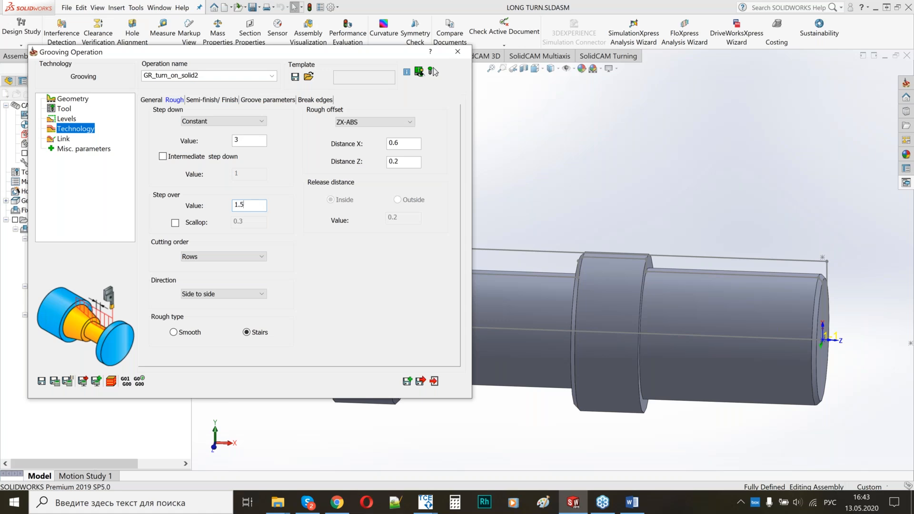
pyautogui.click(418, 144)
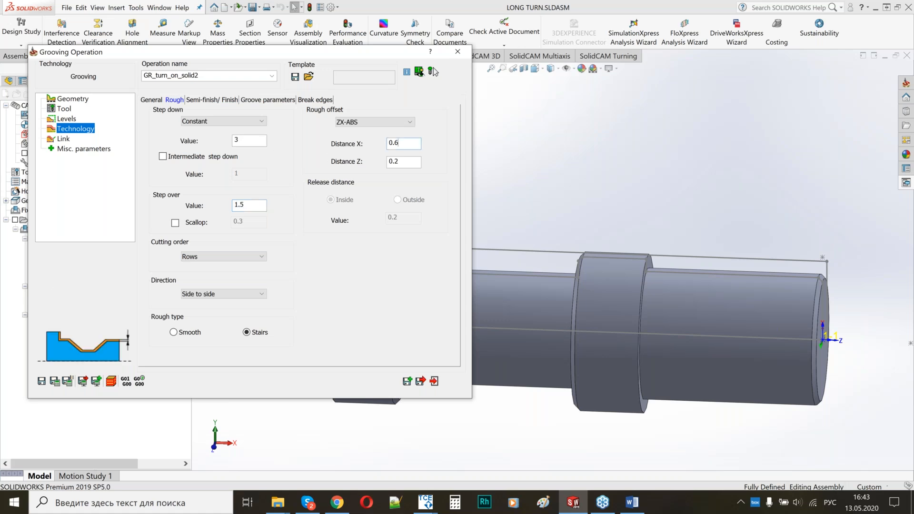
pyautogui.press('Tab')
# Set the grooving finish method to Down only and change the Finish on option from rest material only.
pyautogui.click(214, 100)
pyautogui.click(372, 124)
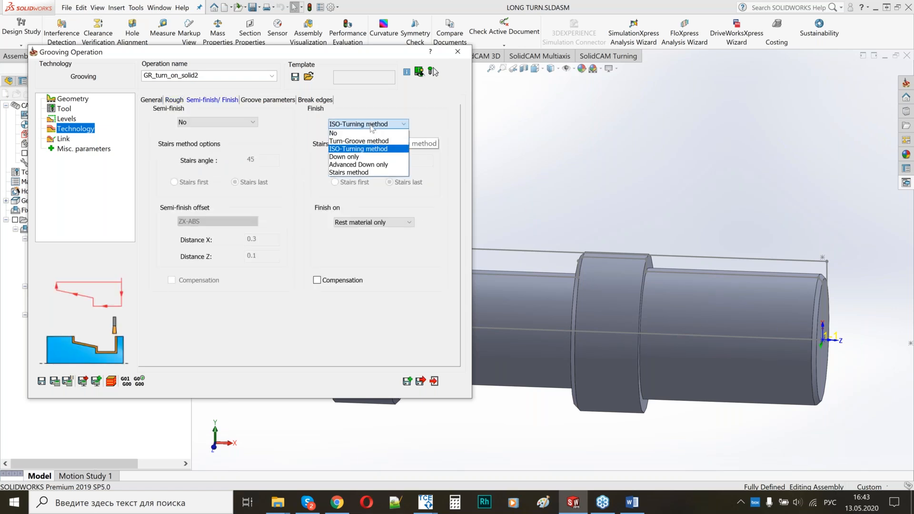
pyautogui.click(362, 157)
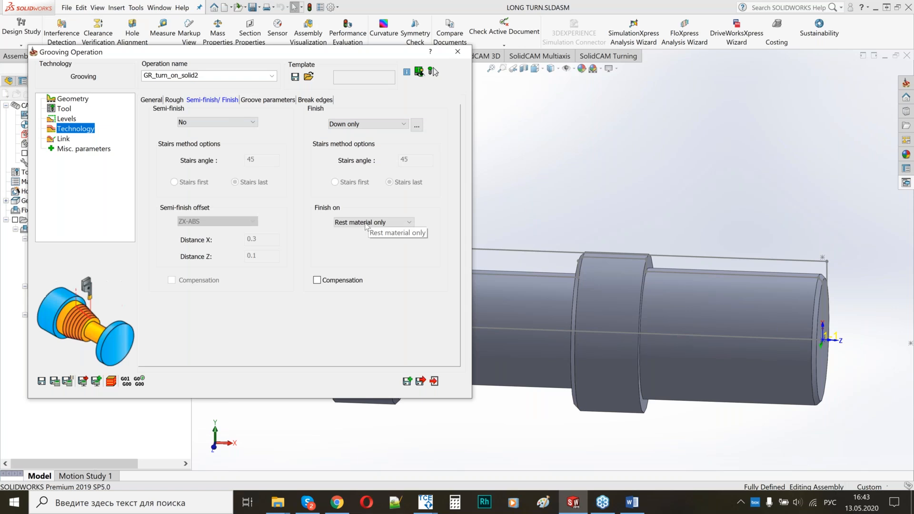
pyautogui.click(367, 226)
pyautogui.click(355, 239)
# Set the grooving approach point to Only X at diameter 40 and make the retract point the same as the approach.
pyautogui.click(63, 139)
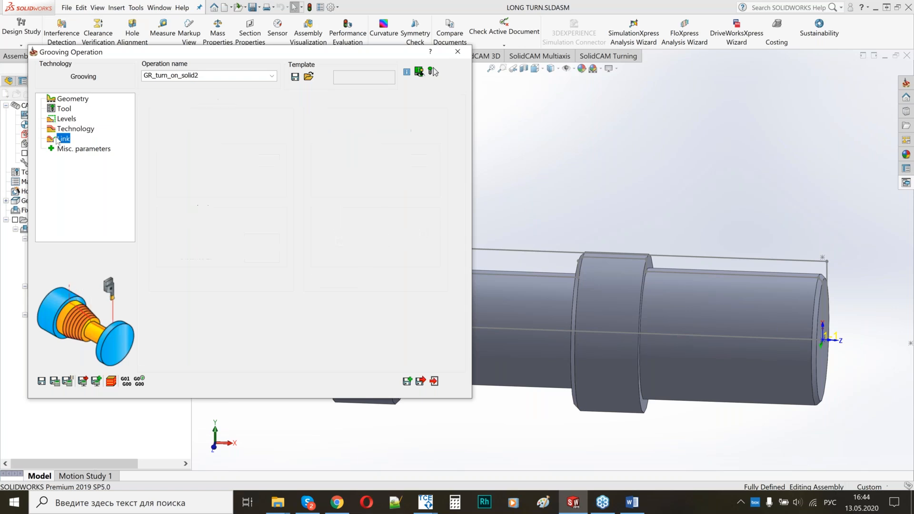
pyautogui.moveTo(219, 57); pyautogui.dragTo(416, 78)
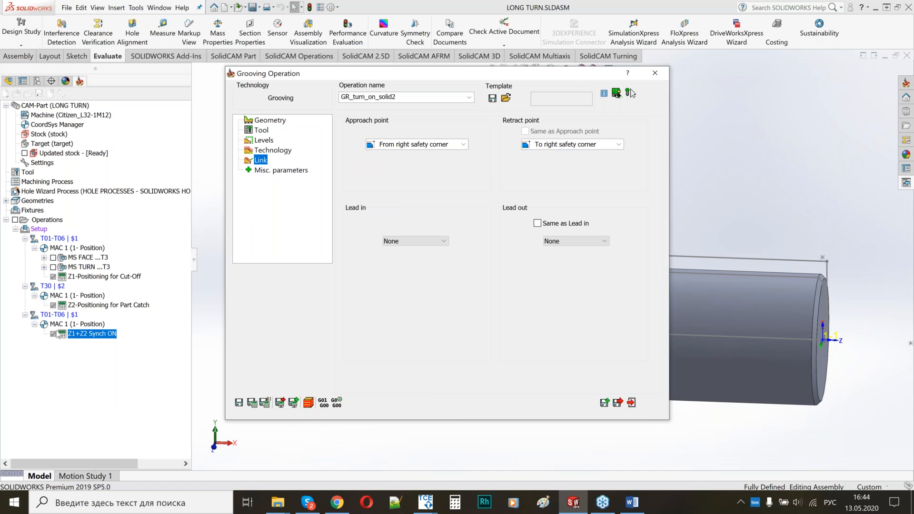
pyautogui.click(415, 144)
pyautogui.click(396, 197)
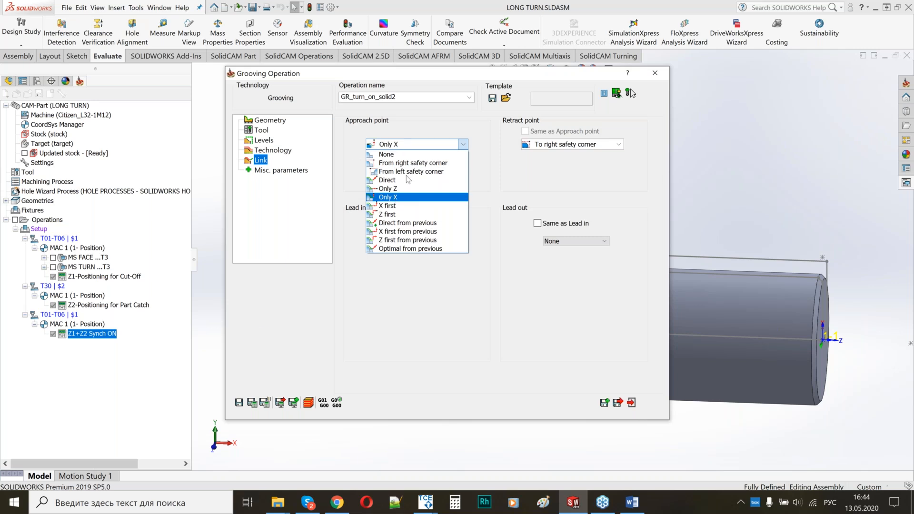
pyautogui.click(401, 166)
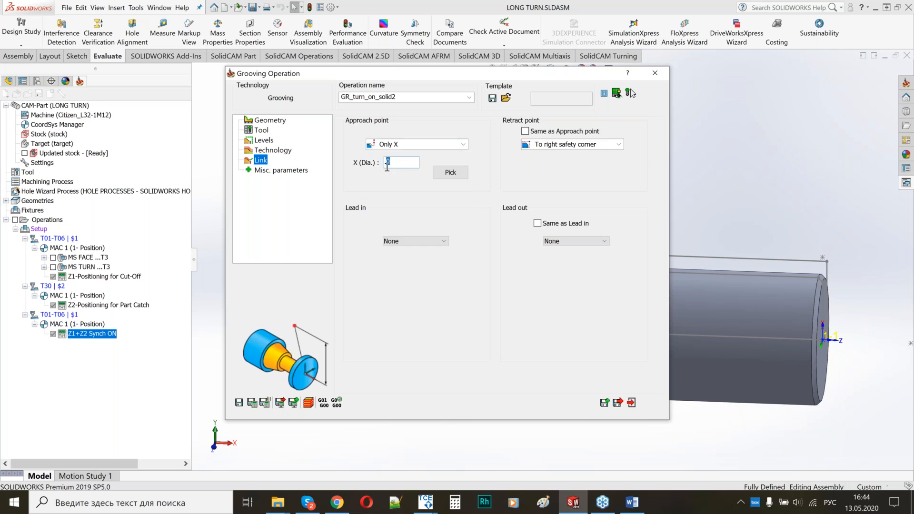
pyautogui.click(425, 145)
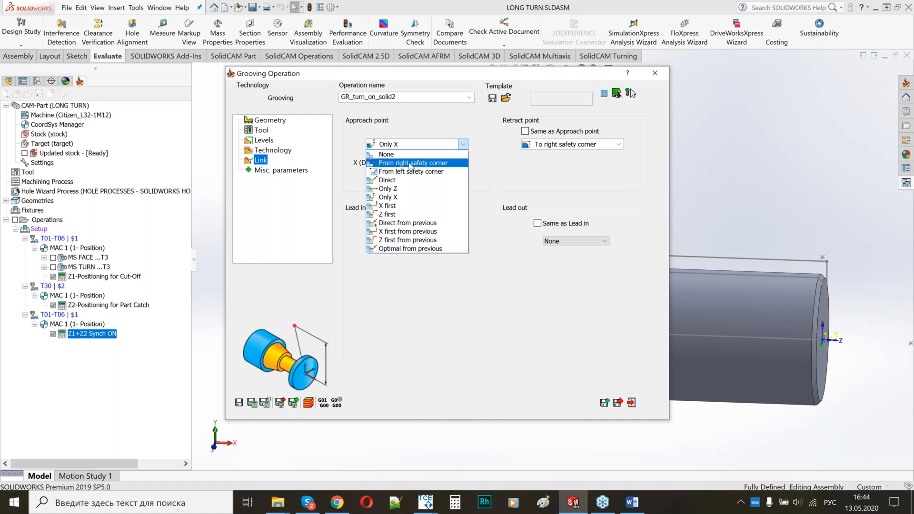
pyautogui.click(414, 145)
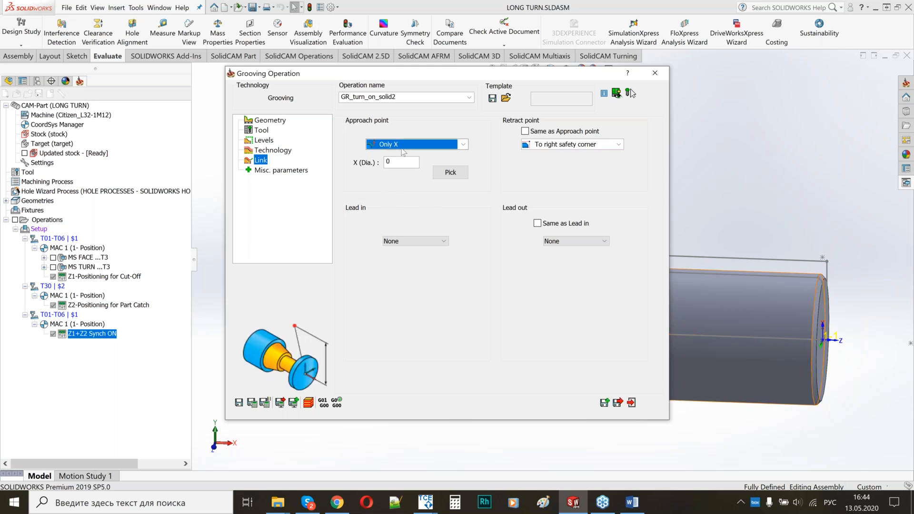
pyautogui.doubleClick(402, 162)
pyautogui.write('4')
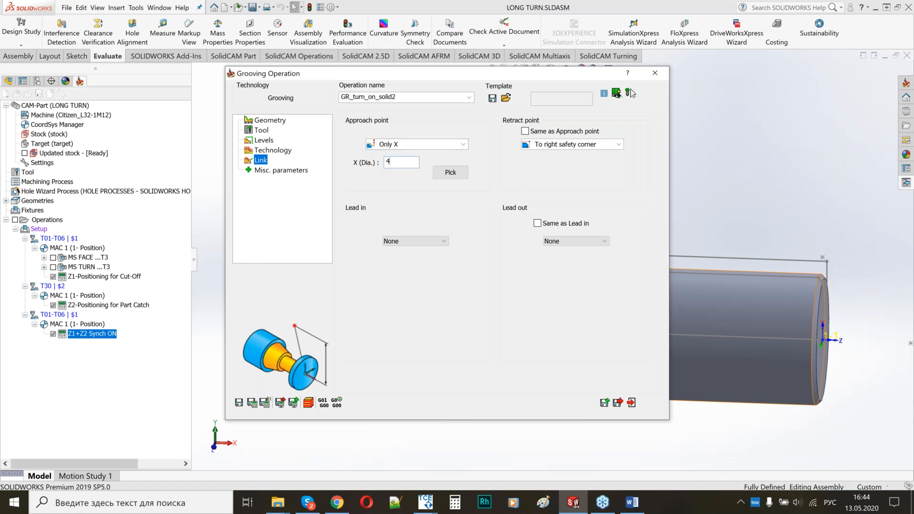
pyautogui.click(525, 131)
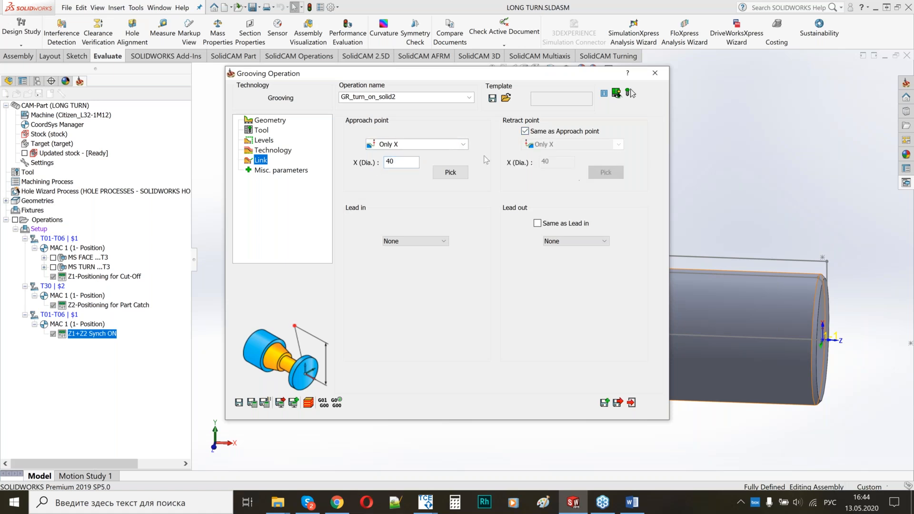
# Save and calculate the grooving operation, check its toolpath between the collars, and hide the toolpath after closing the operation.
pyautogui.click(253, 404)
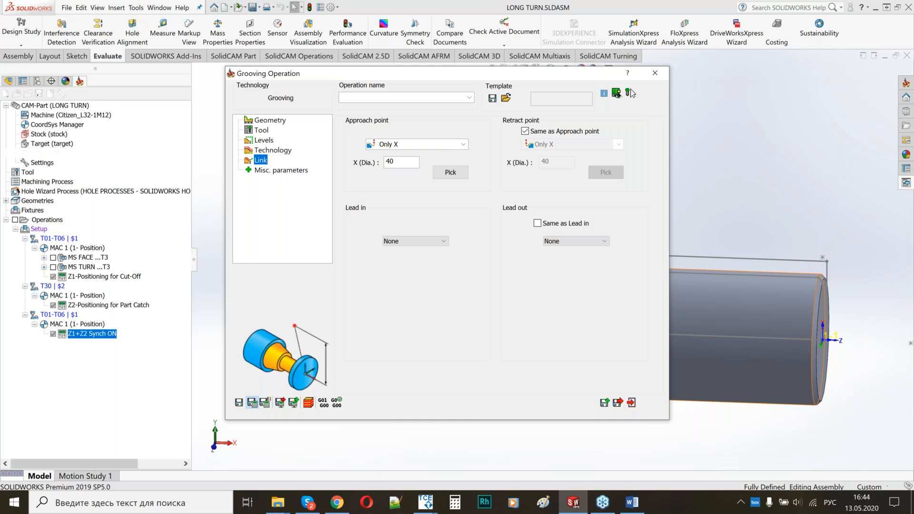
pyautogui.moveTo(384, 71); pyautogui.dragTo(248, 77)
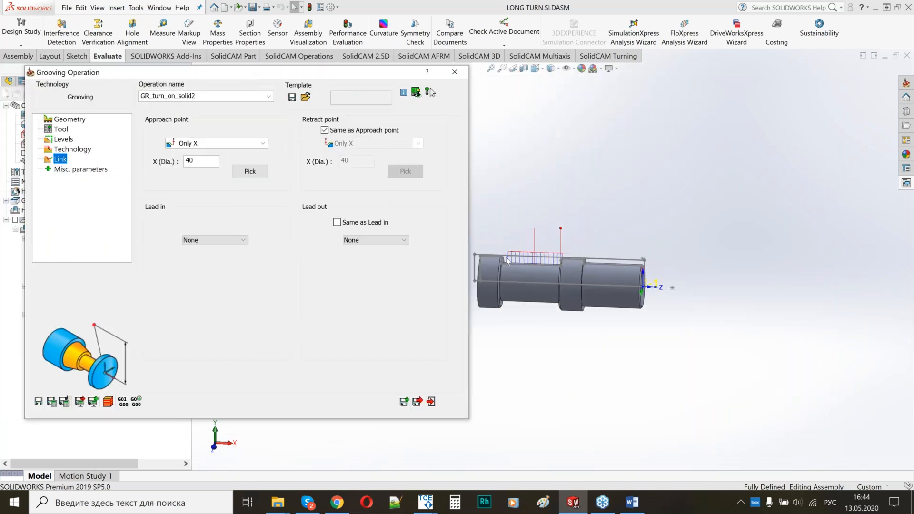
pyautogui.moveTo(314, 76); pyautogui.dragTo(530, 58)
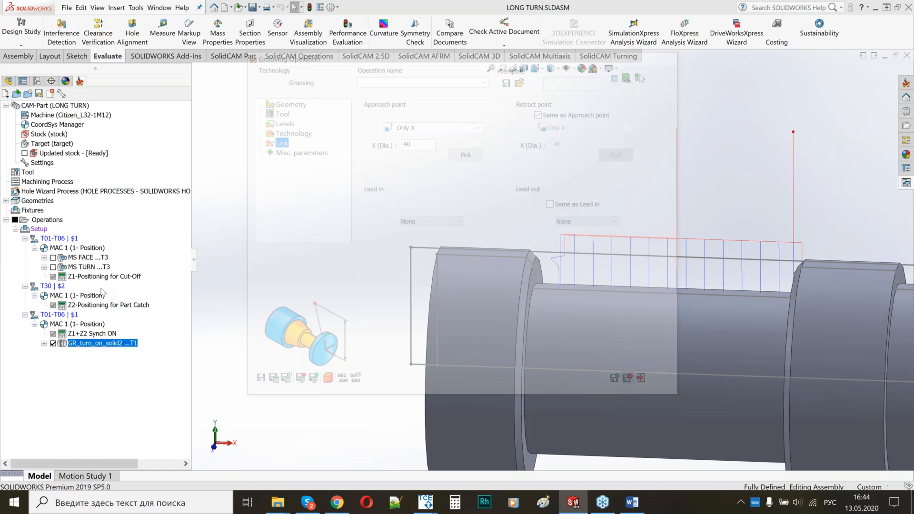
pyautogui.rightClick(98, 344)
pyautogui.click(52, 344)
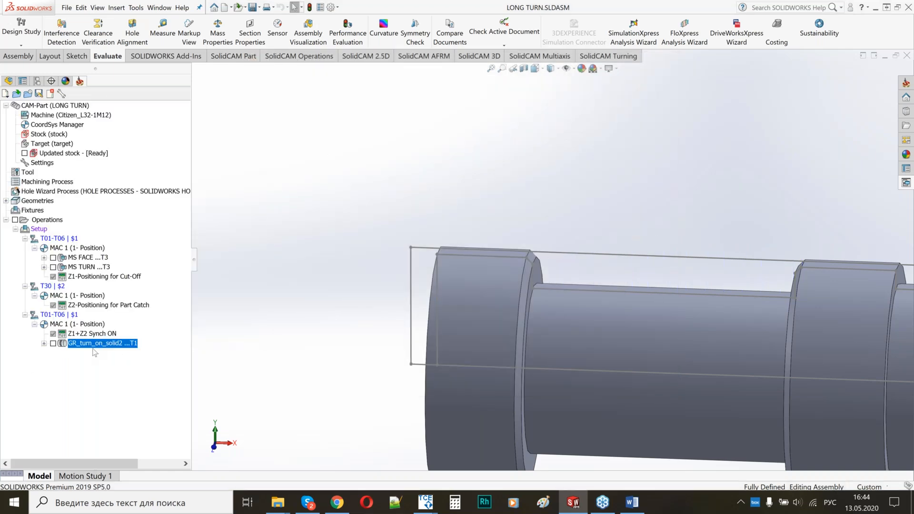
# Add a cutoff operation after the grooving, using the shaft's back end face as geometry, and assign external grooving tool 1.
pyautogui.rightClick(95, 345)
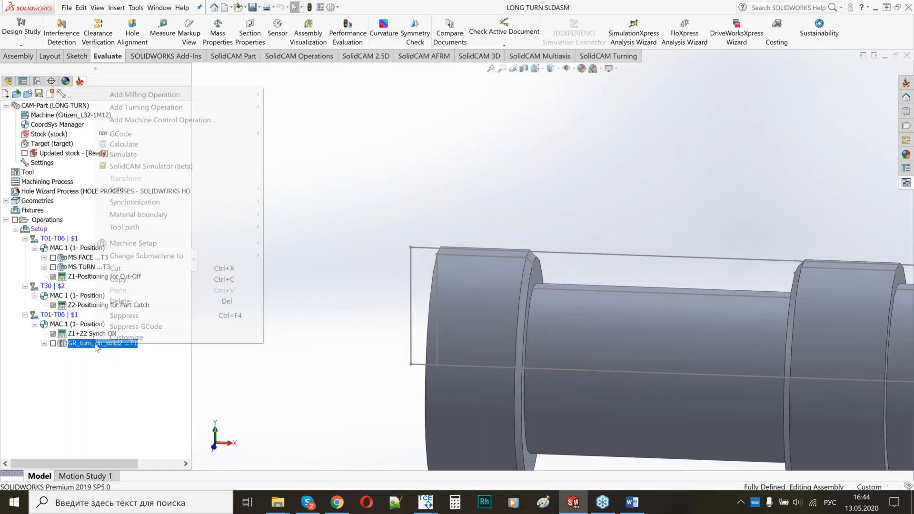
pyautogui.click(149, 108)
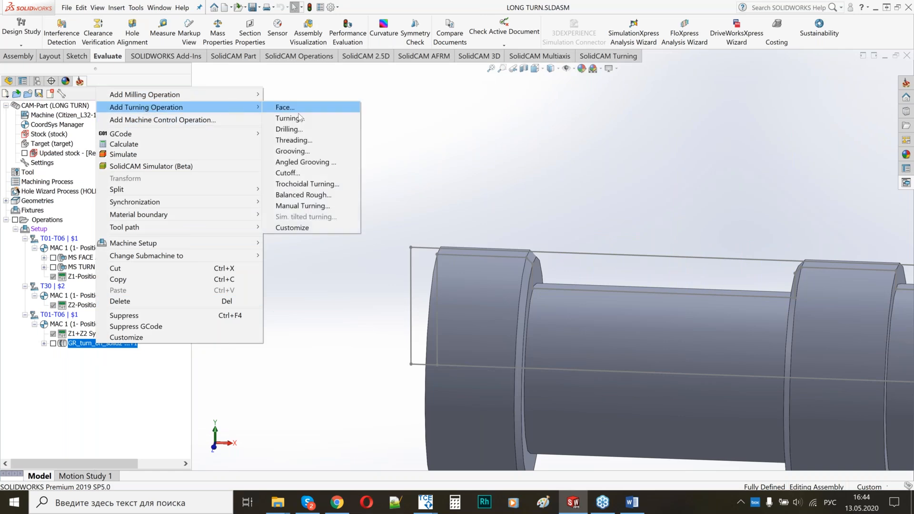
pyautogui.click(288, 173)
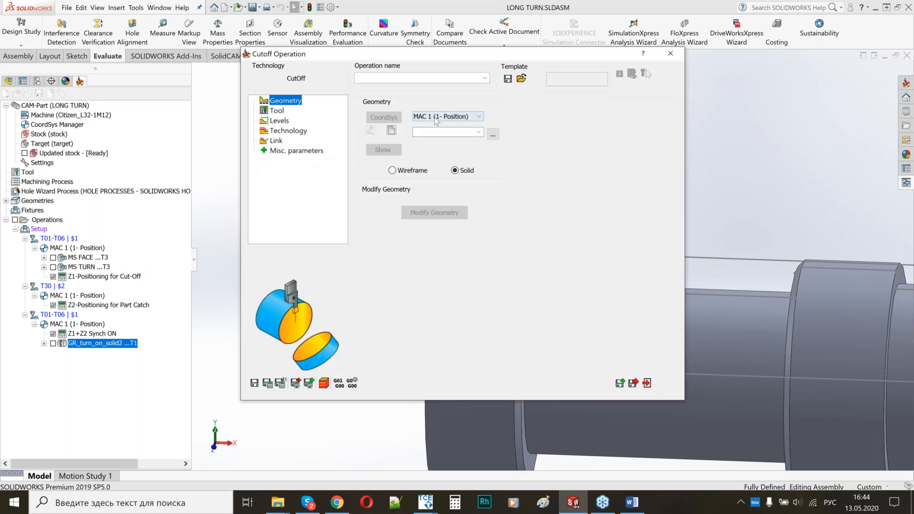
pyautogui.click(391, 130)
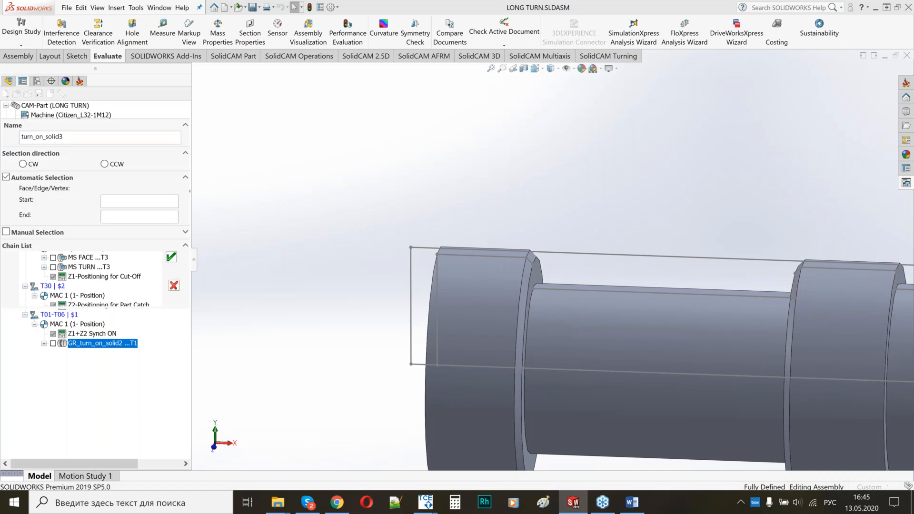
pyautogui.moveTo(523, 339); pyautogui.dragTo(505, 335, button='middle')
pyautogui.click(529, 338)
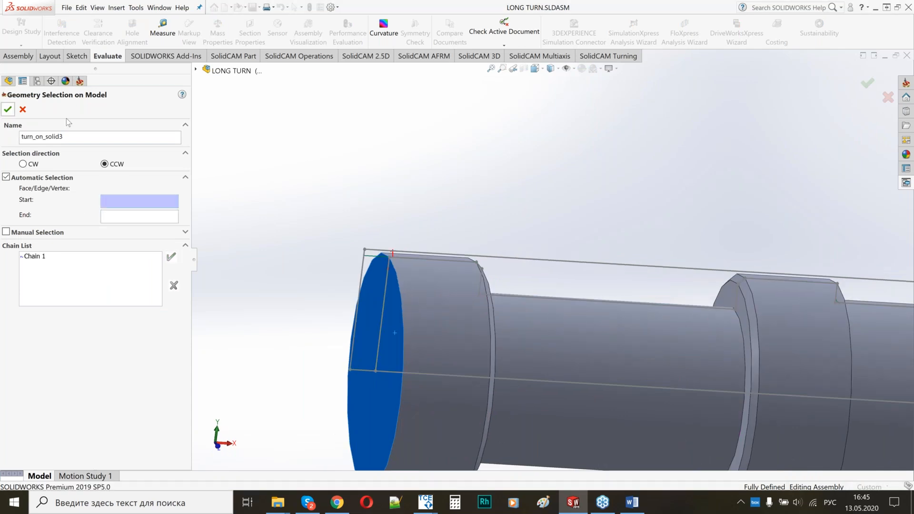
pyautogui.click(7, 110)
pyautogui.click(277, 111)
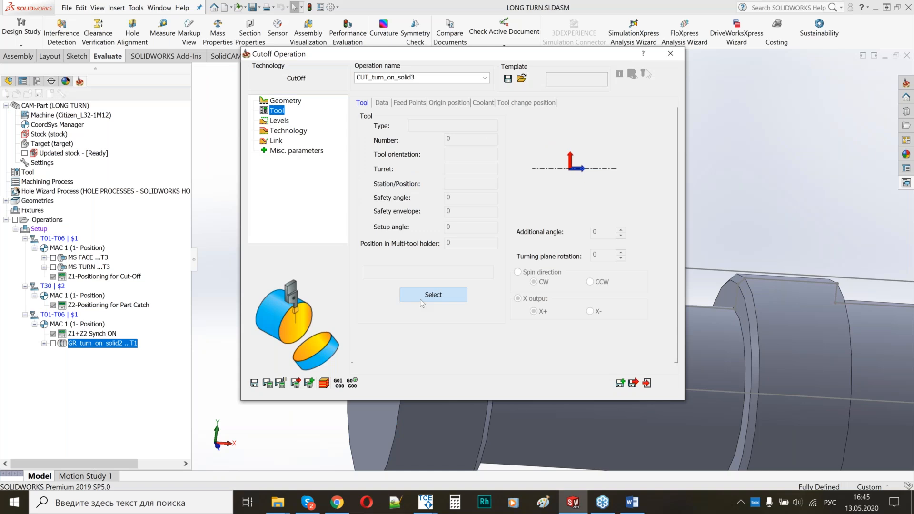
pyautogui.click(420, 299)
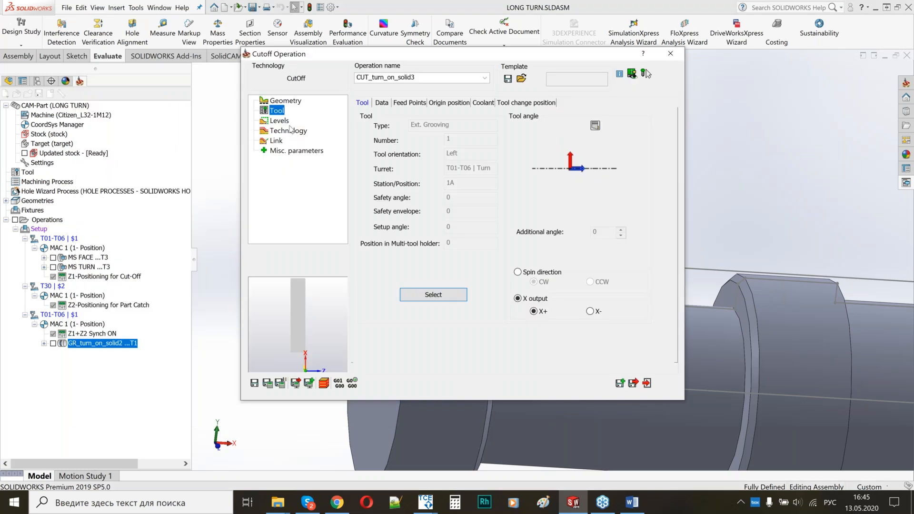
# Set the cutoff's corner to Chamfer with its location on the Right, defined by distances.
pyautogui.click(288, 131)
pyautogui.click(590, 175)
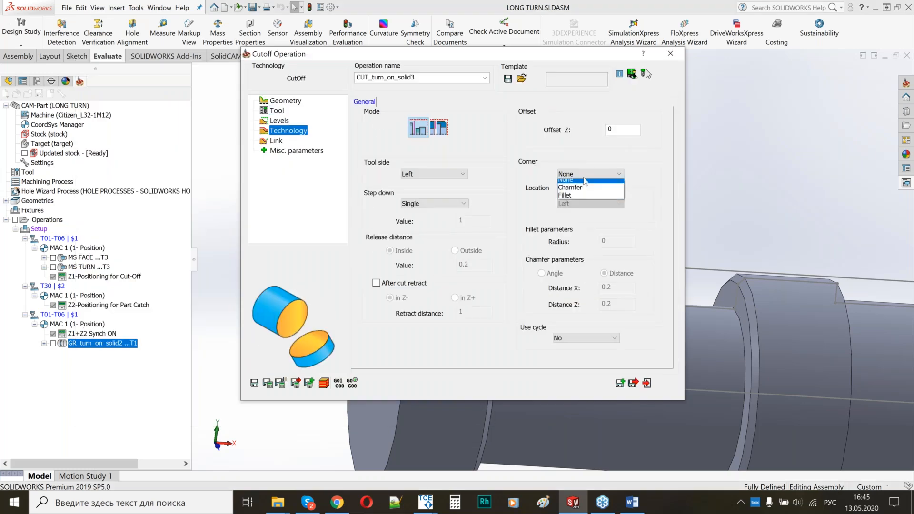
pyautogui.click(576, 195)
pyautogui.click(575, 204)
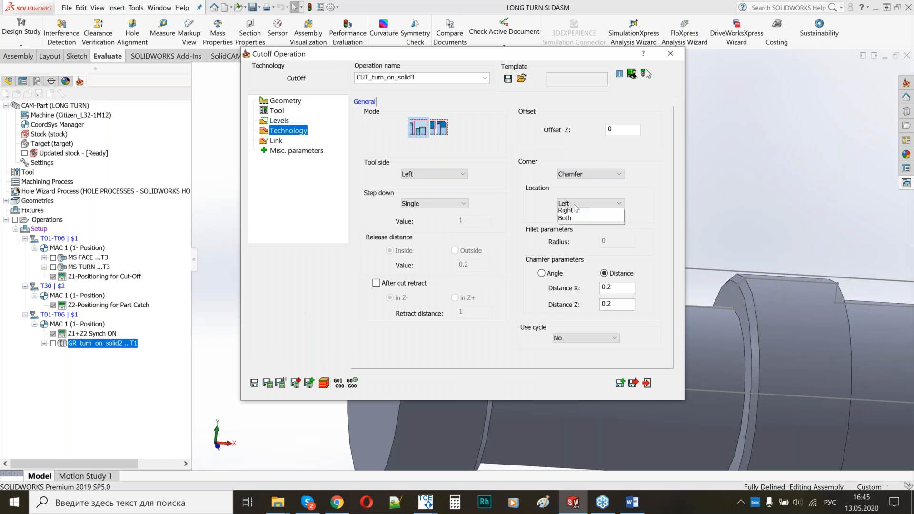
pyautogui.click(575, 211)
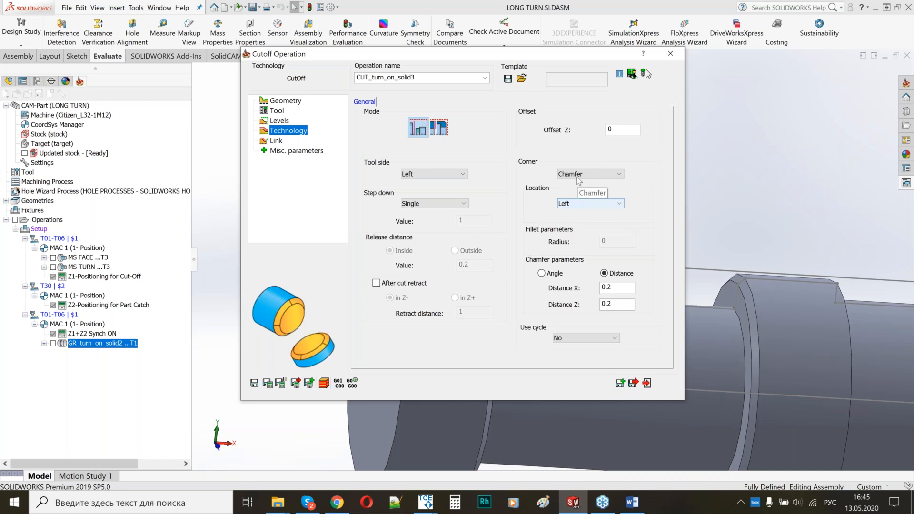
pyautogui.click(588, 204)
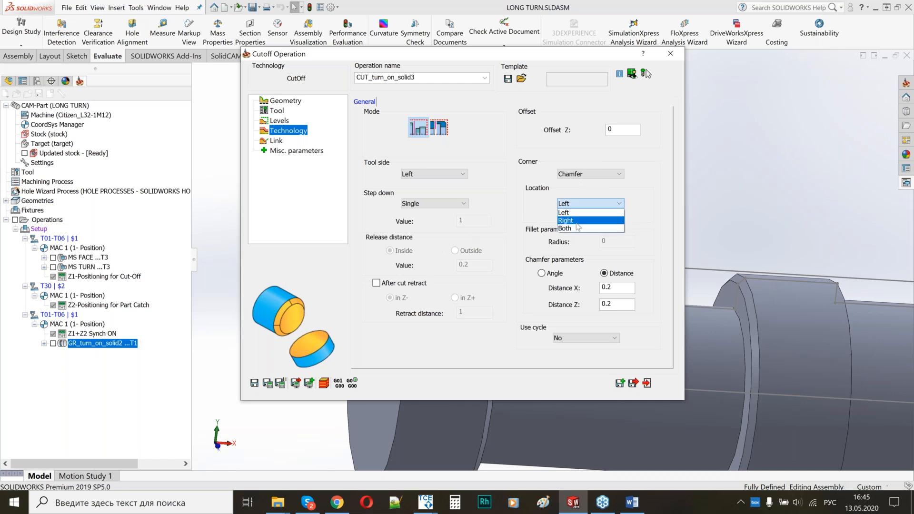
pyautogui.click(602, 218)
pyautogui.moveTo(618, 289); pyautogui.dragTo(596, 307)
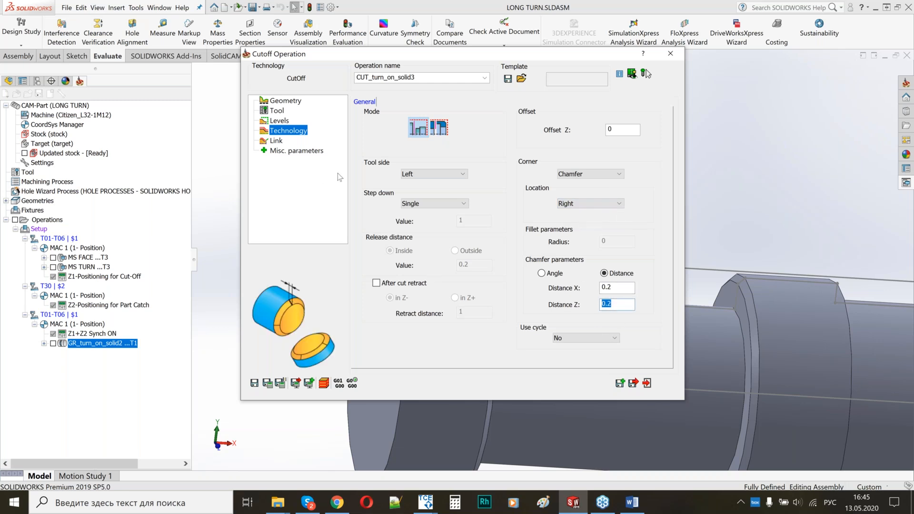
# Set the cutoff approach to Only X at diameter 40 and the retract point to None, and save and calculate the operation.
pyautogui.click(280, 142)
pyautogui.click(410, 131)
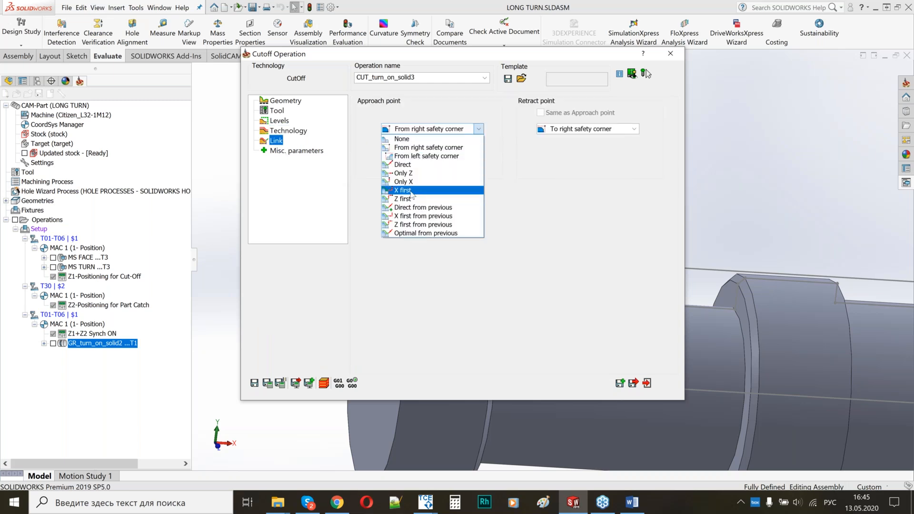
pyautogui.click(403, 191)
pyautogui.click(412, 129)
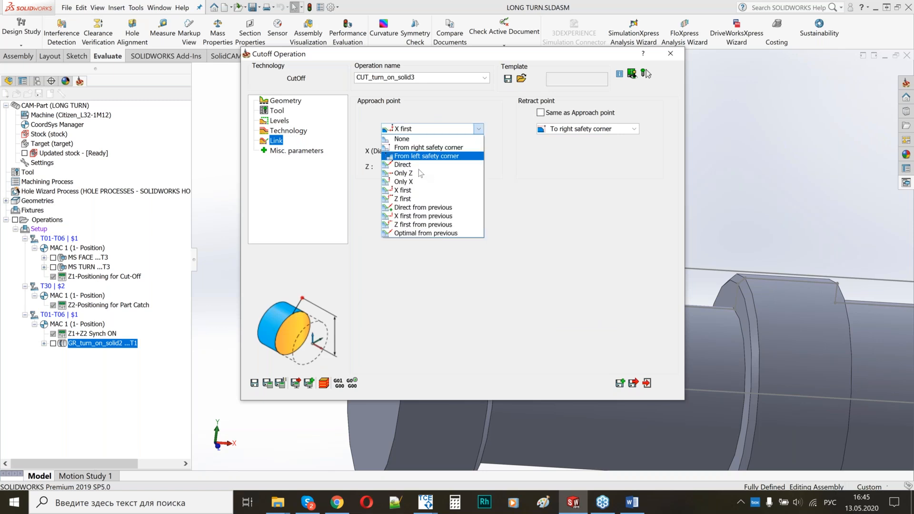
pyautogui.click(403, 181)
pyautogui.write('40')
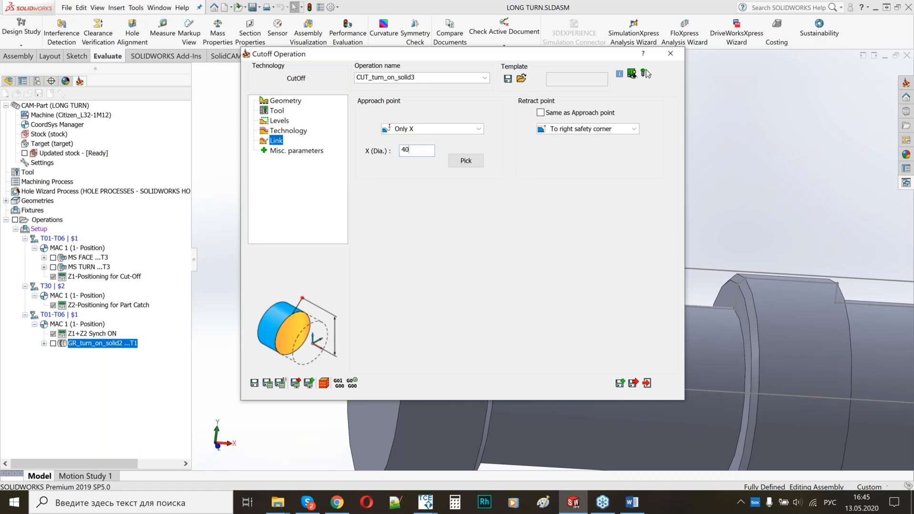
pyautogui.click(545, 130)
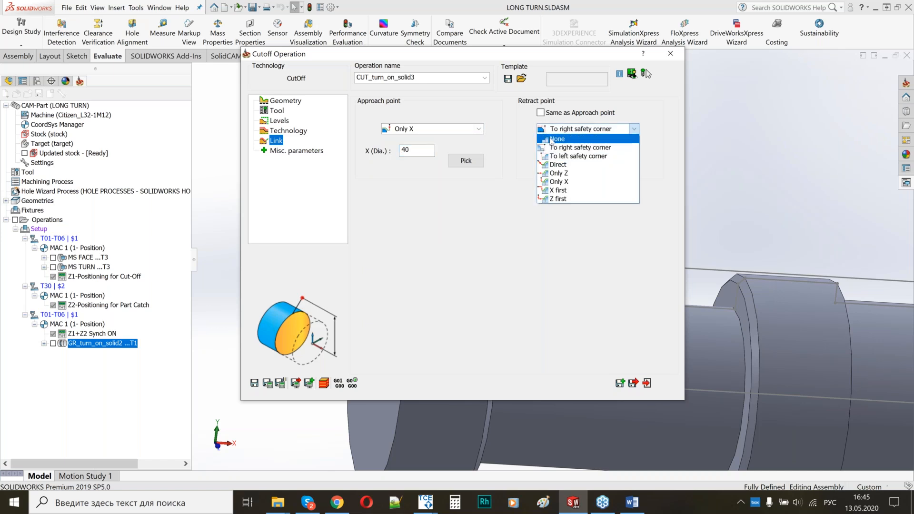
pyautogui.click(554, 139)
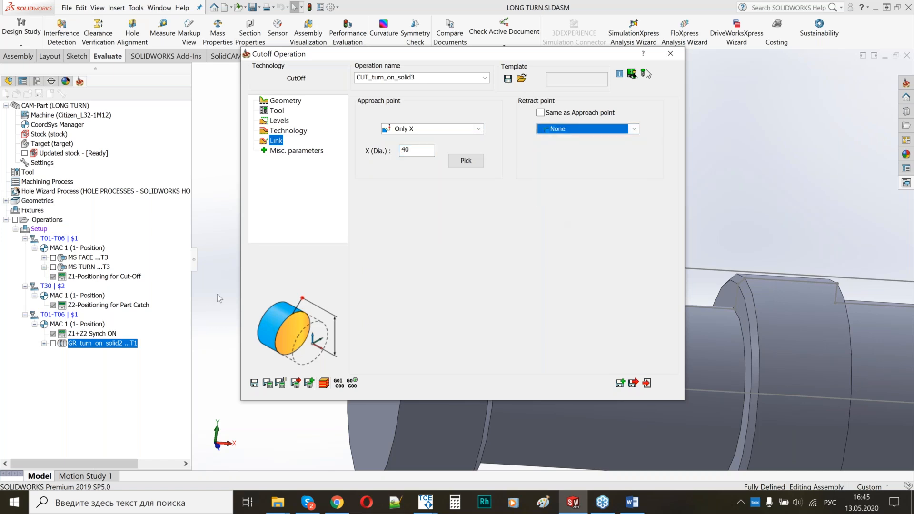
pyautogui.click(268, 383)
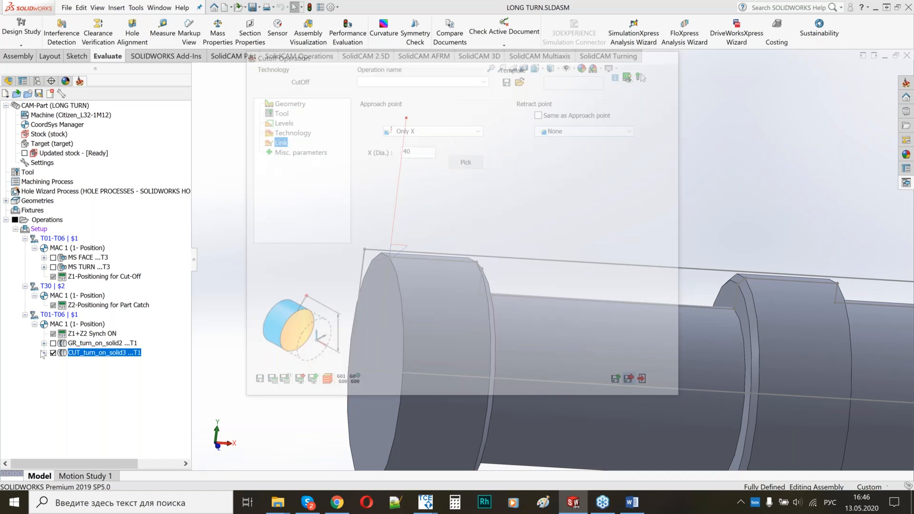
# Add a Z1+Z2 Synch OFF machine control operation after the cutoff and save it.
pyautogui.rightClick(102, 352)
pyautogui.click(157, 125)
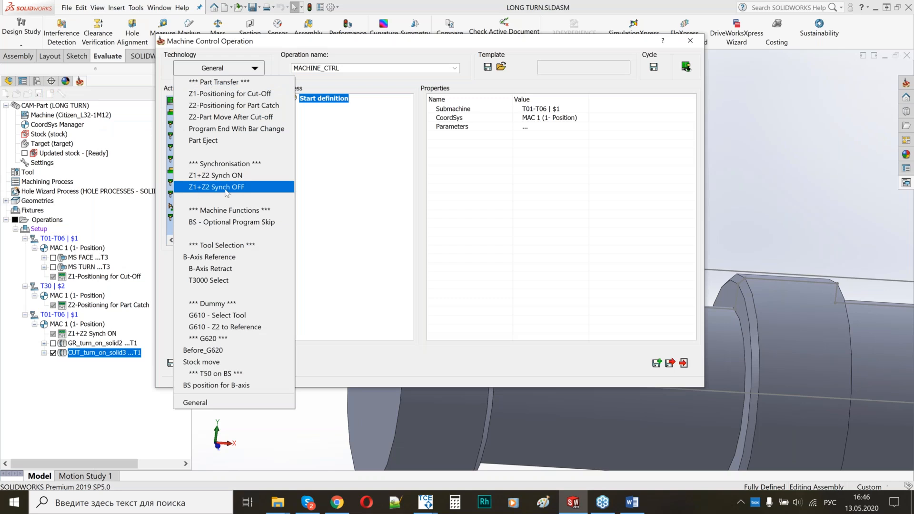
pyautogui.click(227, 188)
pyautogui.click(188, 363)
pyautogui.click(670, 363)
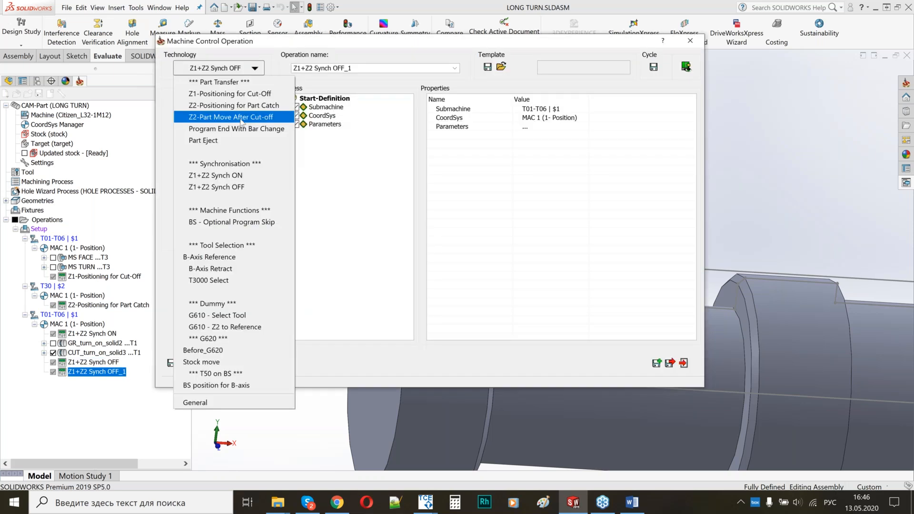
# Add the Z2-Part Move After Cut-off and Program End With Bar Change machine control operations, and close the dialog.
pyautogui.click(242, 118)
pyautogui.click(495, 291)
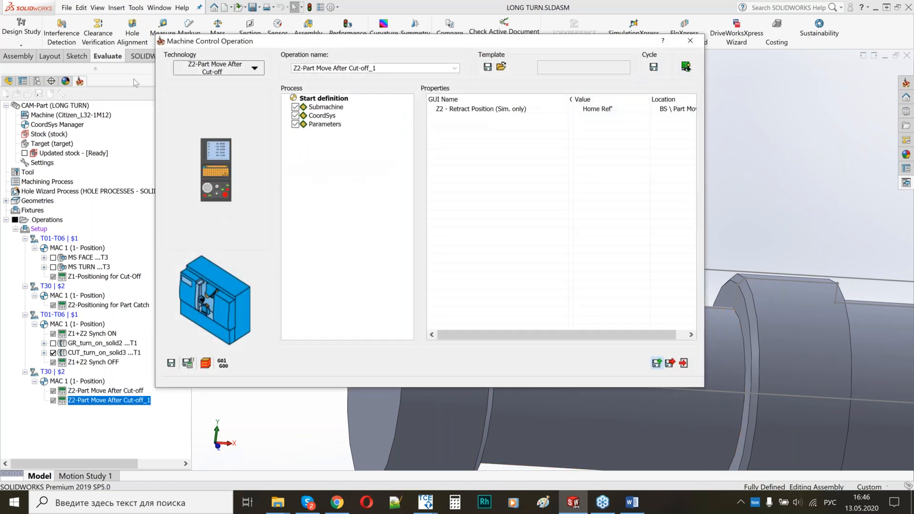
pyautogui.click(219, 69)
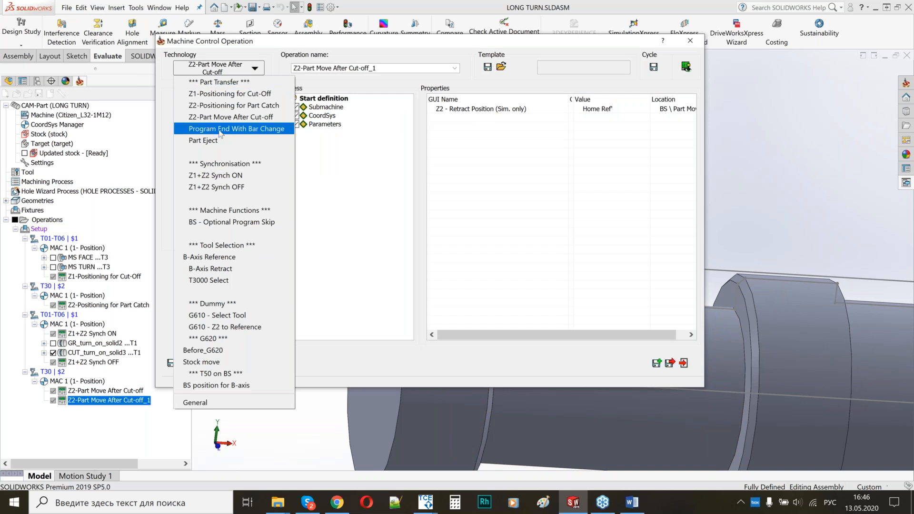
pyautogui.click(219, 131)
pyautogui.click(490, 290)
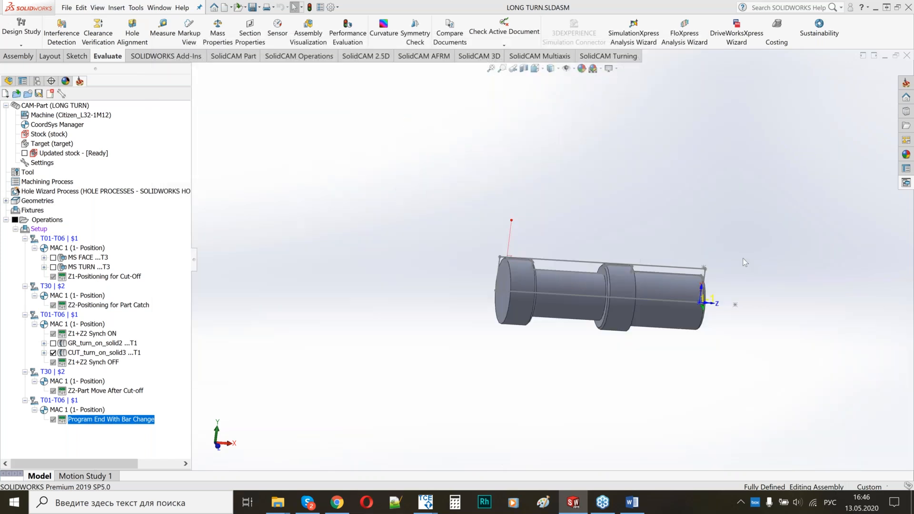
# Open channel synchronization for the Setup and set the $2 label before Z2-Positioning for Part Catch to G650.
pyautogui.scroll(-3, 743, 258)
pyautogui.moveTo(312, 262); pyautogui.dragTo(309, 265, button='middle')
pyautogui.scroll(-2, 309, 264)
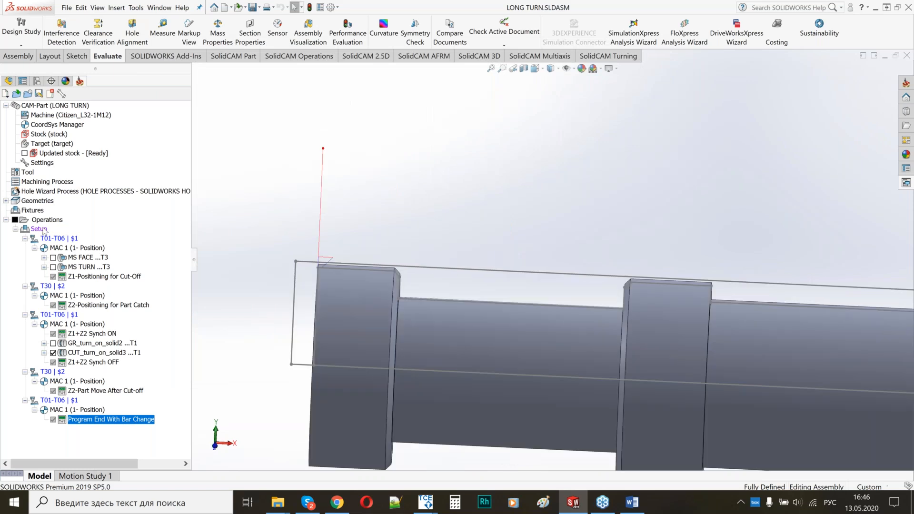
pyautogui.rightClick(39, 229)
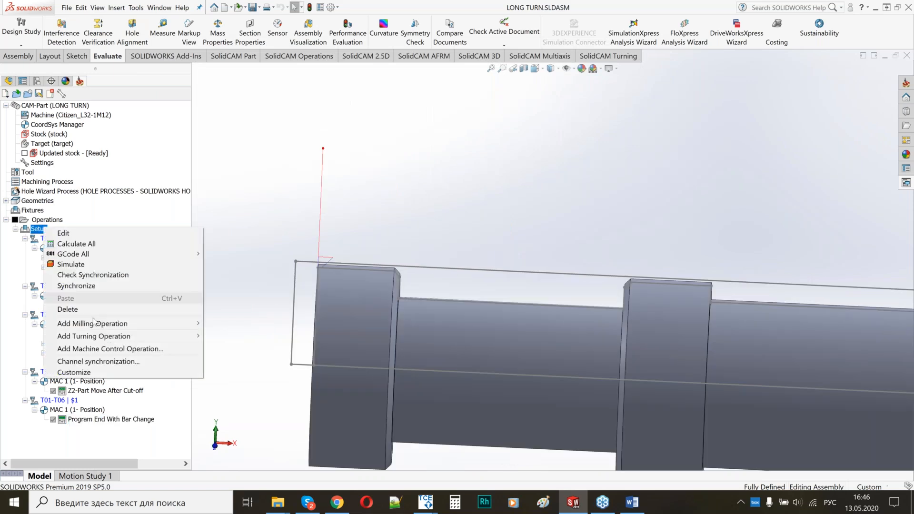
pyautogui.click(85, 362)
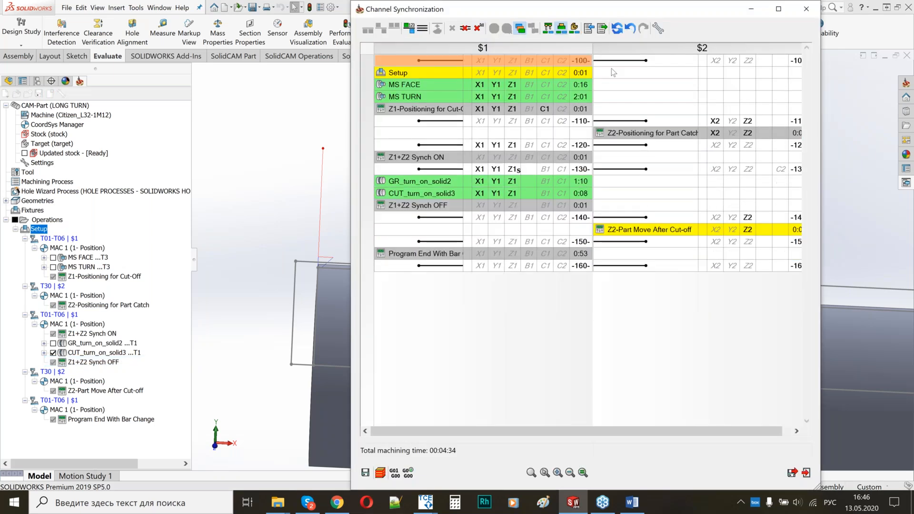
pyautogui.rightClick(615, 68)
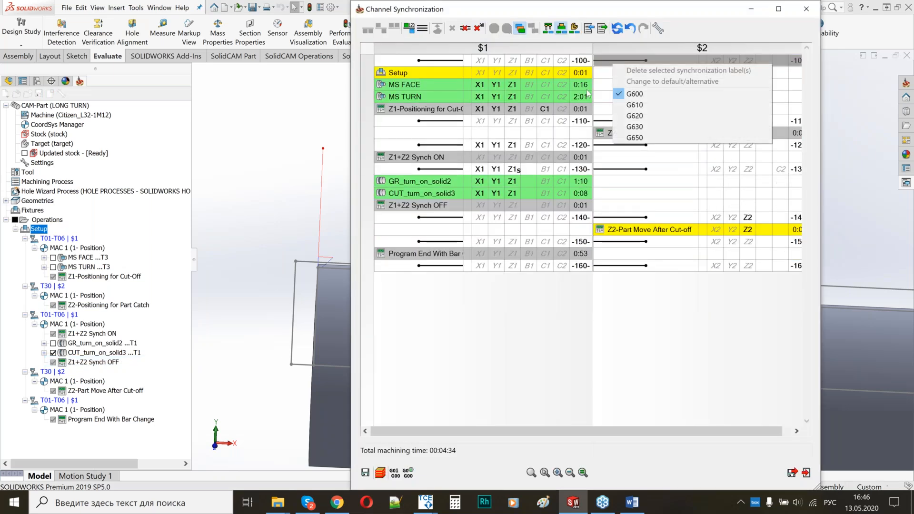
pyautogui.click(602, 122)
pyautogui.rightClick(602, 123)
pyautogui.click(625, 196)
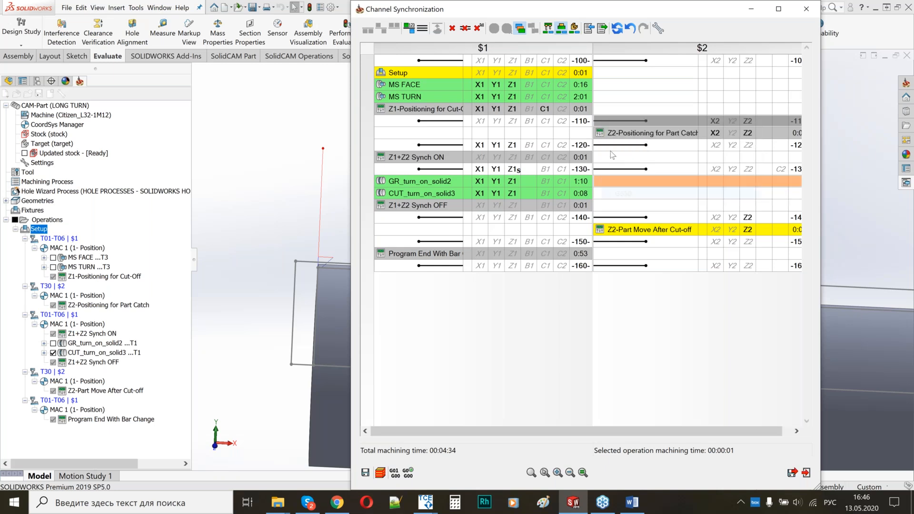
# Delete the synchronization label between Z1+Z2 Synch ON and the grooving, and set the label after Z2-Positioning for Part Catch to G650.
pyautogui.rightClick(602, 168)
pyautogui.click(620, 173)
pyautogui.rightClick(602, 147)
pyautogui.click(636, 213)
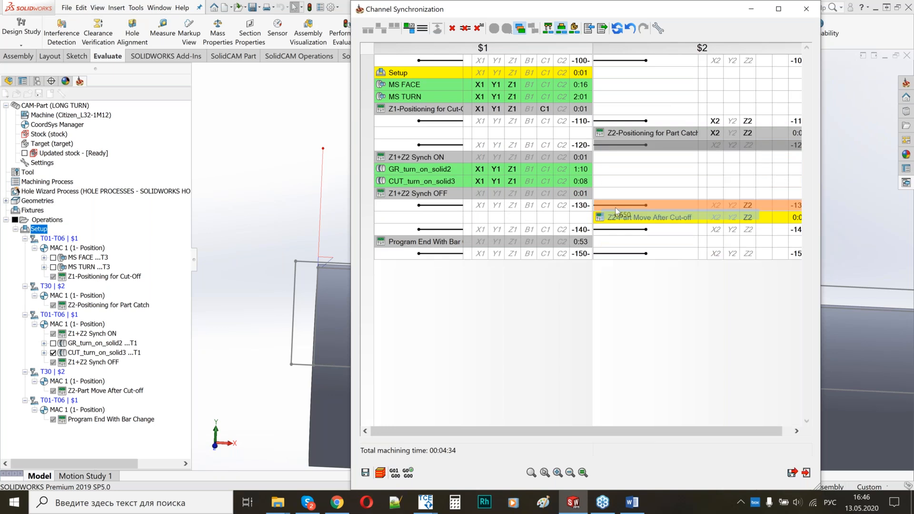
# Delete the synchronization label between Z2-Part Move After Cut-off and Program End With Bar Change, and save and close the channel synchronization.
pyautogui.rightClick(596, 228)
pyautogui.click(614, 233)
pyautogui.rightClick(612, 204)
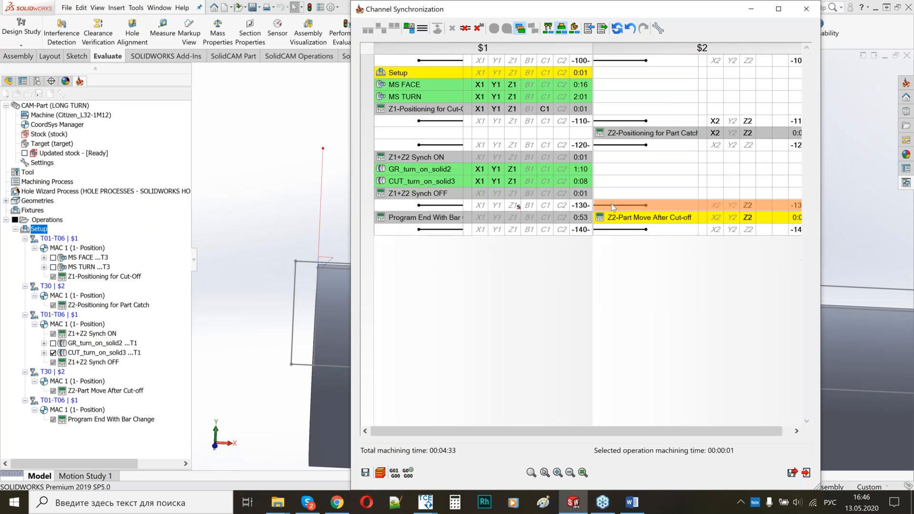
pyautogui.click(463, 310)
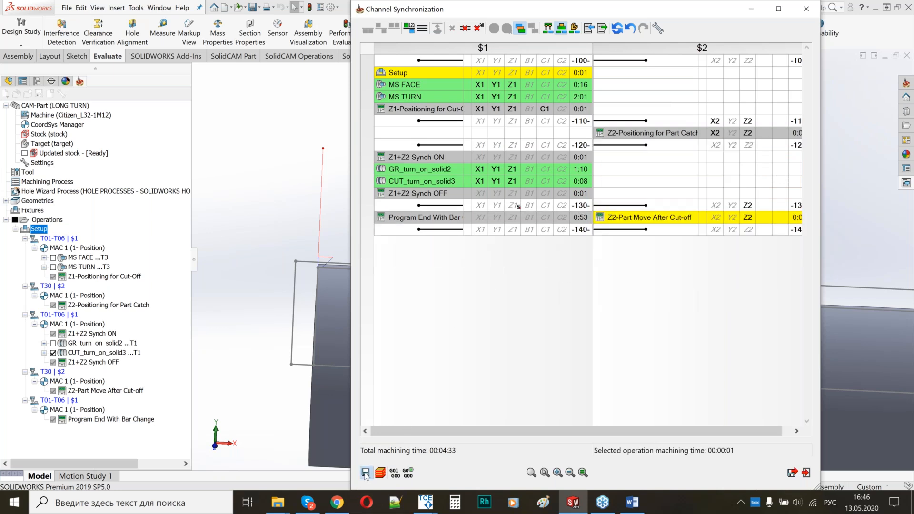
pyautogui.click(791, 474)
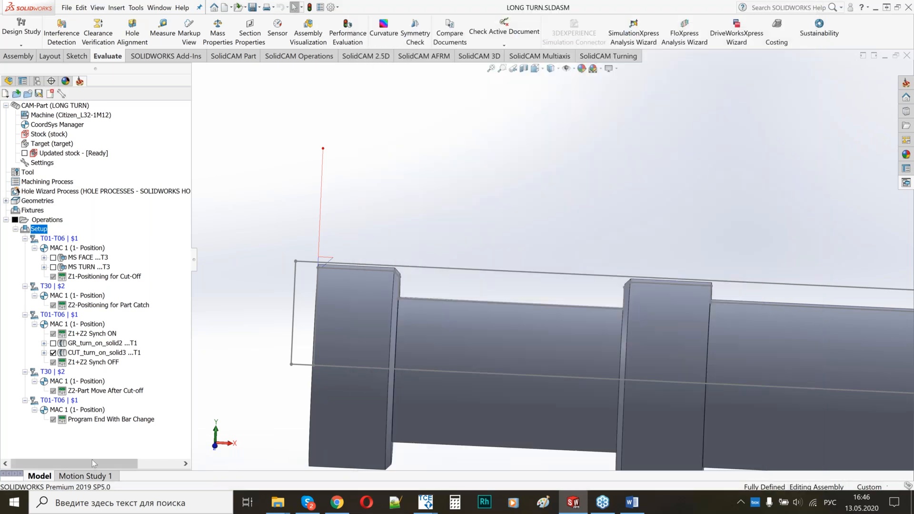
# Simulate the Setup on the virtual machine, running it through MS FACE and MS TURN to Z1-Positioning for Cut-Off, and pause.
pyautogui.rightClick(40, 230)
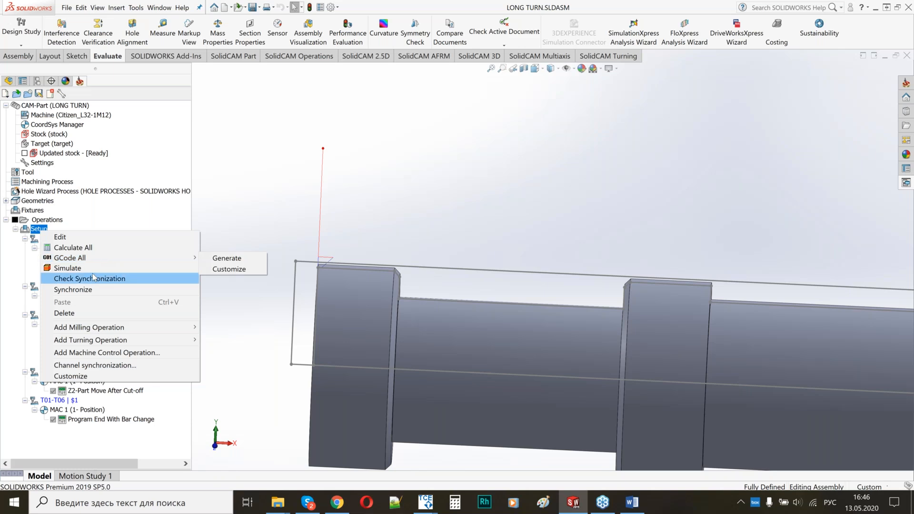
pyautogui.click(97, 268)
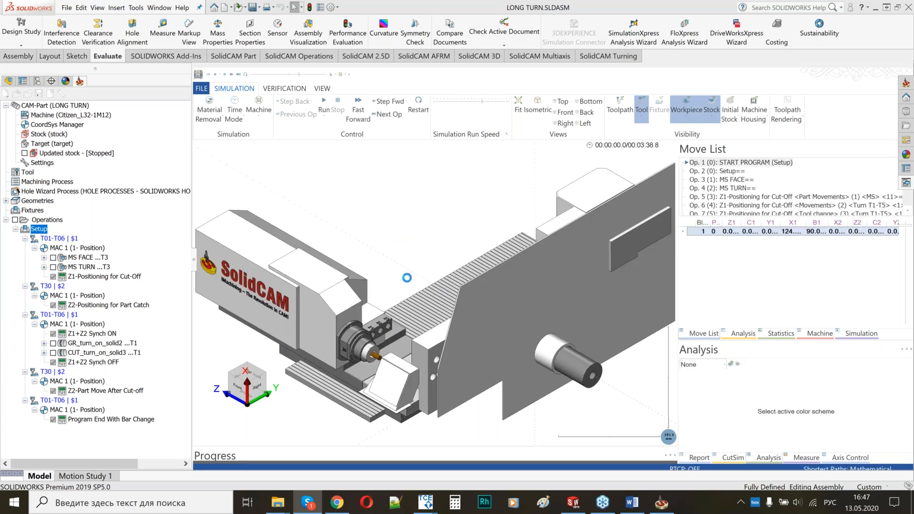
pyautogui.moveTo(401, 282); pyautogui.dragTo(441, 341, button='middle')
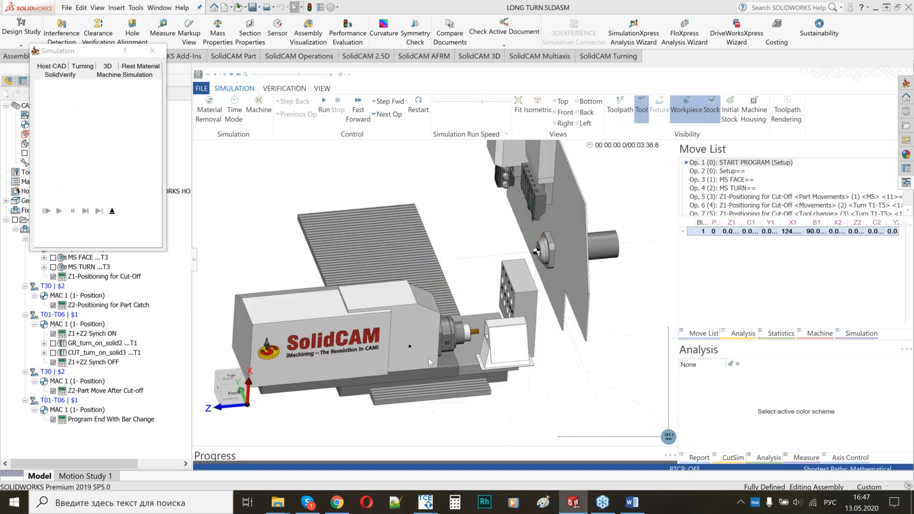
pyautogui.scroll(5, 528, 230)
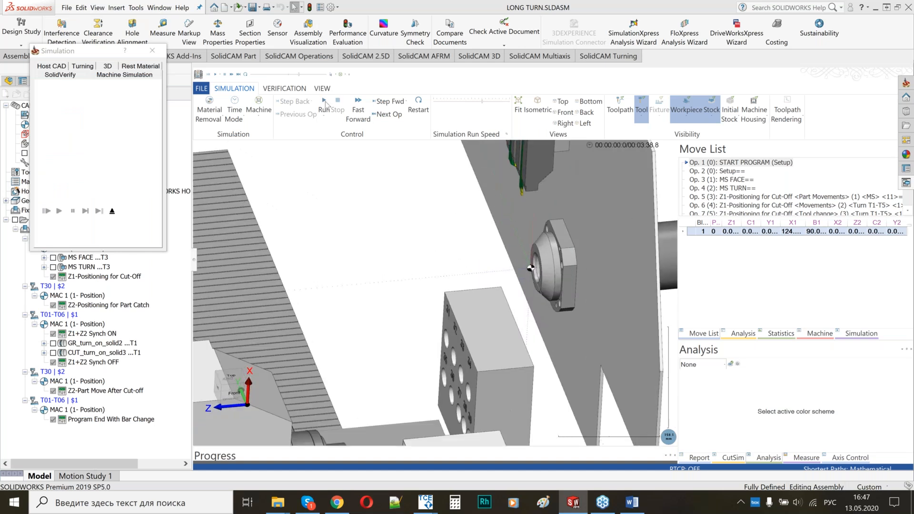
pyautogui.click(325, 104)
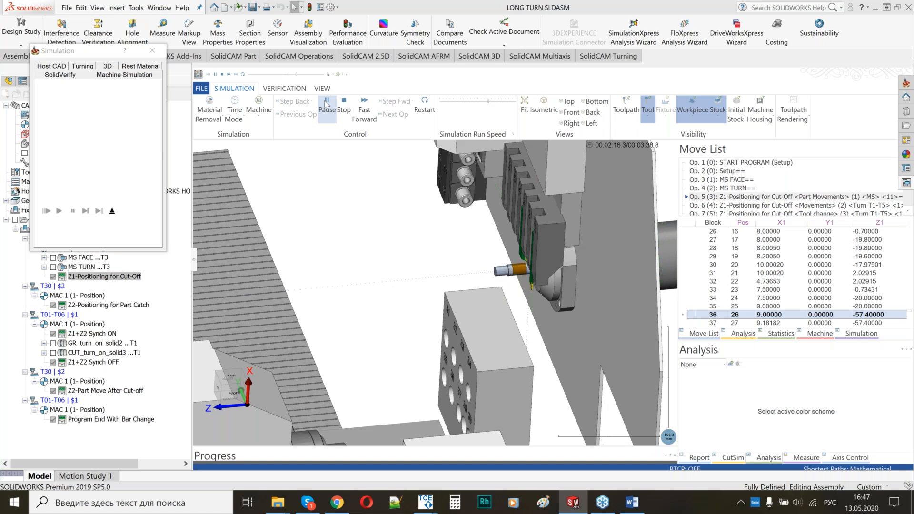
pyautogui.click(326, 105)
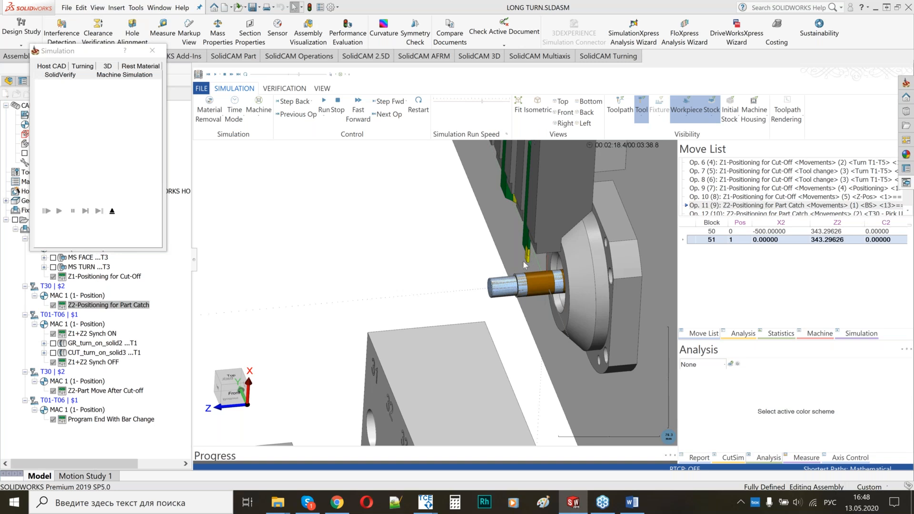
# Examine the simulated part catch as the sub-spindle moves in to grip the bar and the spindles are synchronized.
pyautogui.scroll(-1, 736, 253)
pyautogui.scroll(-1, 738, 255)
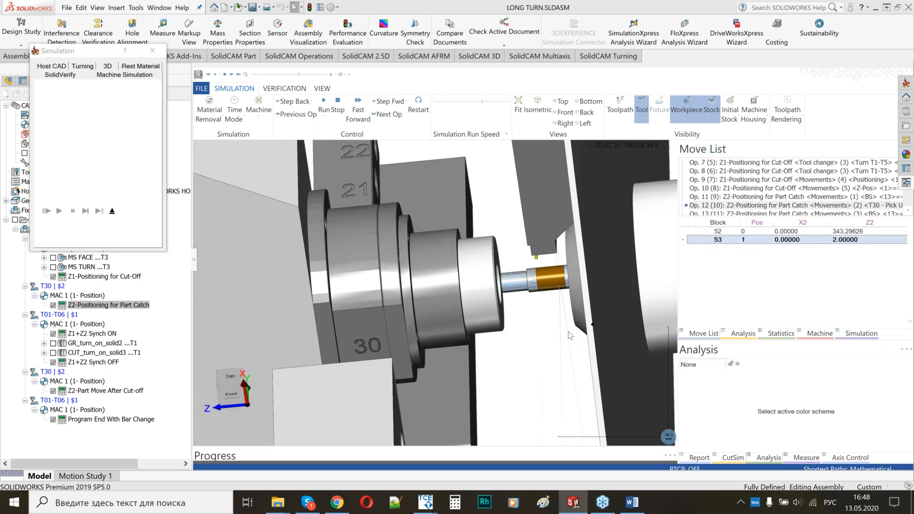
pyautogui.scroll(-1, 788, 265)
pyautogui.scroll(-1, 787, 264)
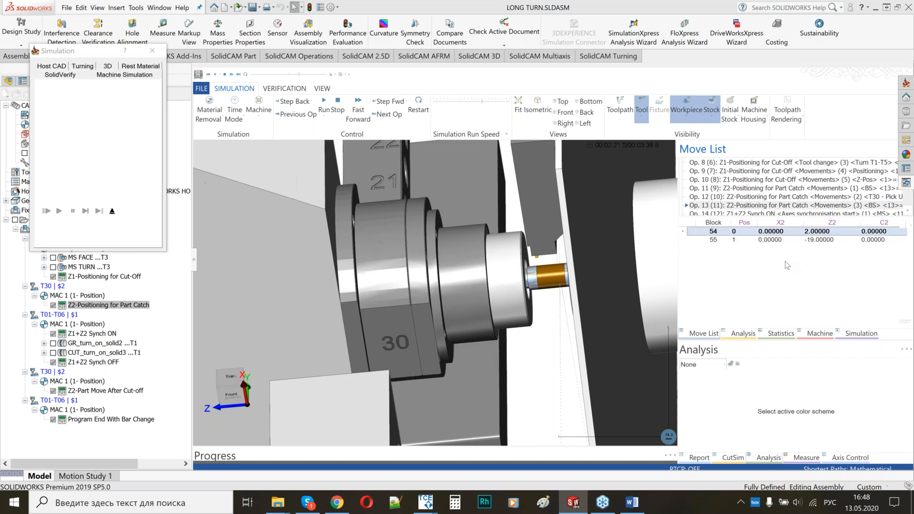
pyautogui.scroll(-3, 556, 302)
pyautogui.moveTo(536, 312)
pyautogui.mouseDown(button='middle')
pyautogui.moveTo(535, 328)
pyautogui.moveTo(523, 315)
pyautogui.mouseUp(button='middle')
pyautogui.scroll(3, 523, 313)
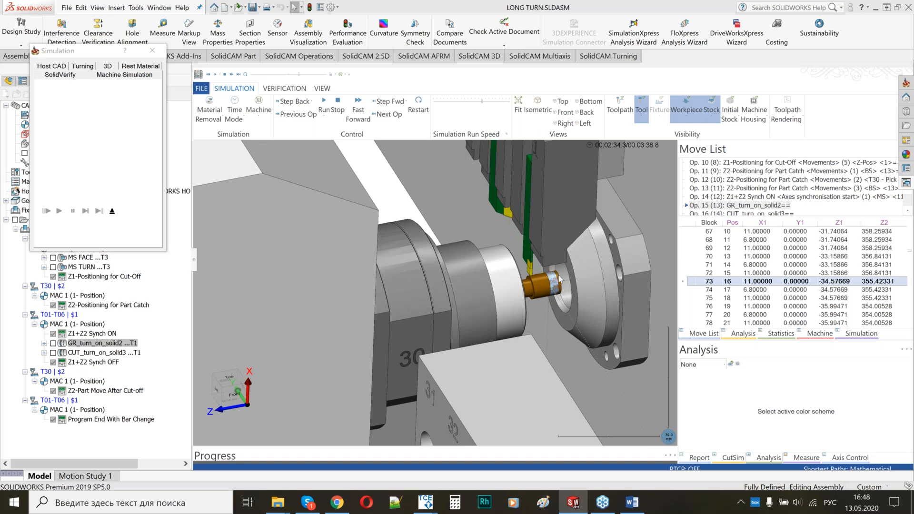
# Play the simulation through grooving, cut-off and Z2-Part Move After Cut-off to the program end, and exit it.
pyautogui.scroll(-1, 734, 275)
pyautogui.scroll(-3, 734, 279)
pyautogui.scroll(-3, 734, 279)
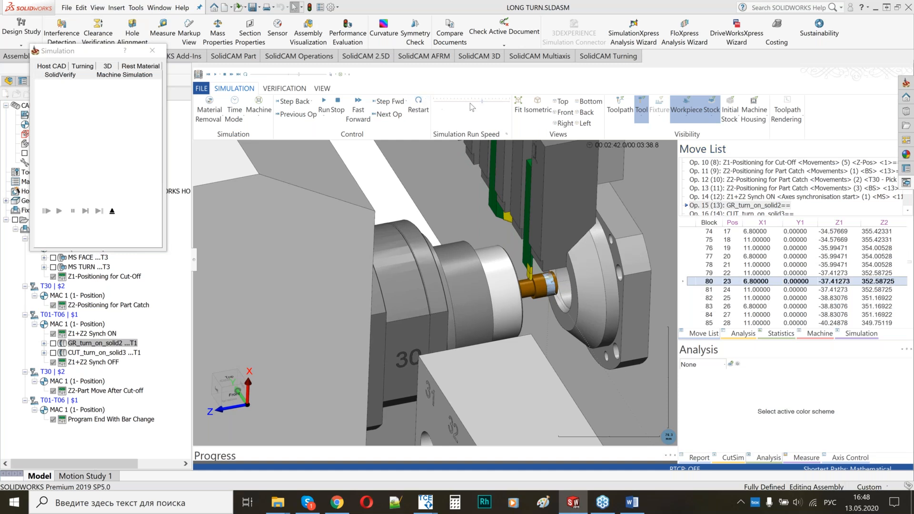
pyautogui.scroll(-1, 754, 242)
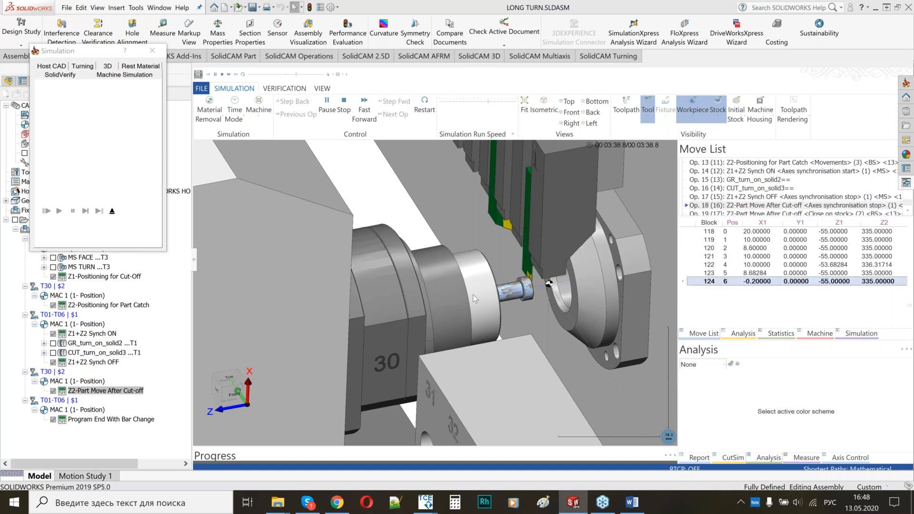
pyautogui.scroll(-6, 534, 281)
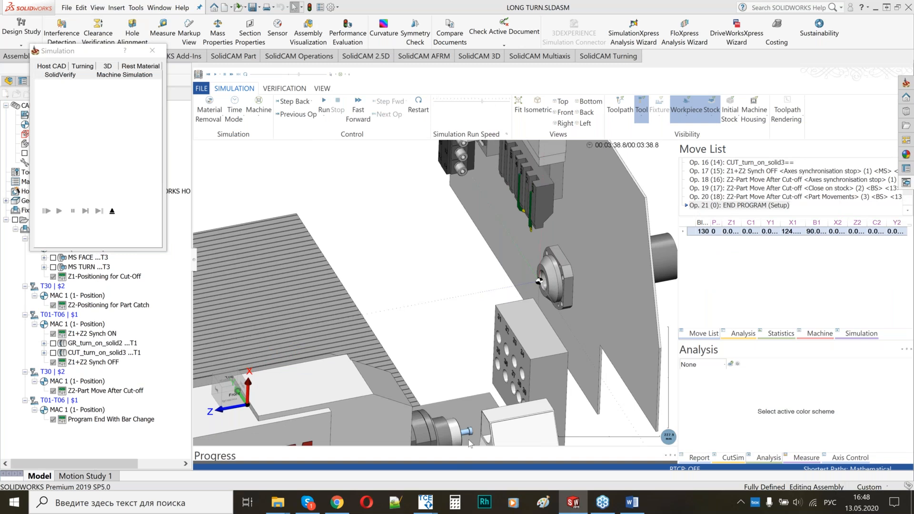
pyautogui.scroll(3, 530, 298)
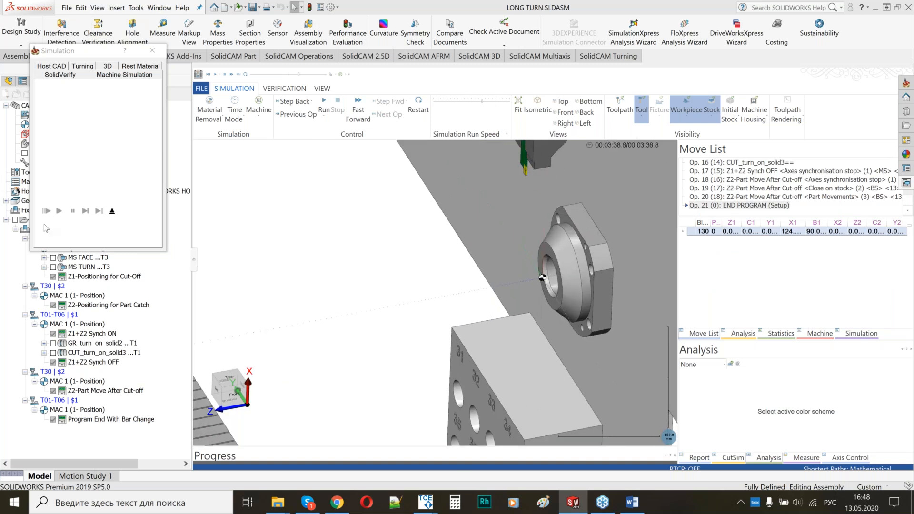
pyautogui.click(112, 211)
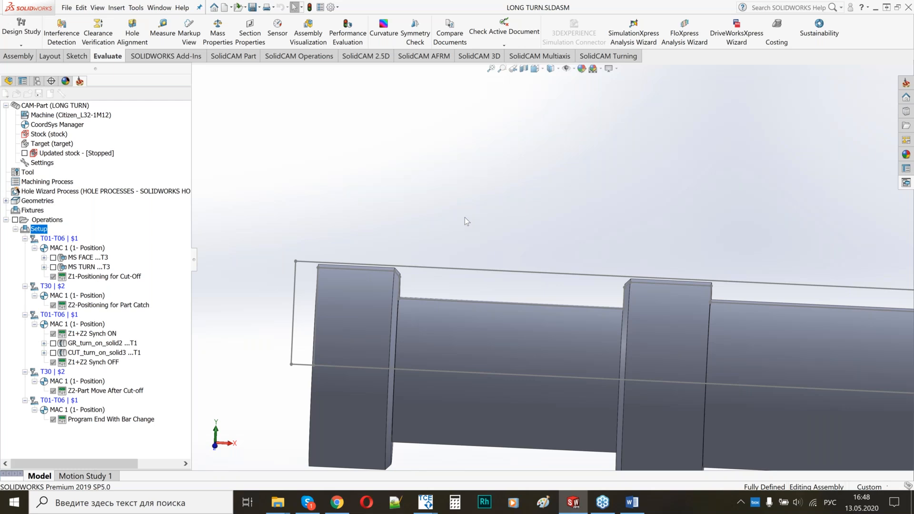
# Select the GR_turn_on_solid2 operation, bring up the SolidCAM task pane, and hide the CUT_turn_on_solid3 toolpath.
pyautogui.scroll(3, 465, 217)
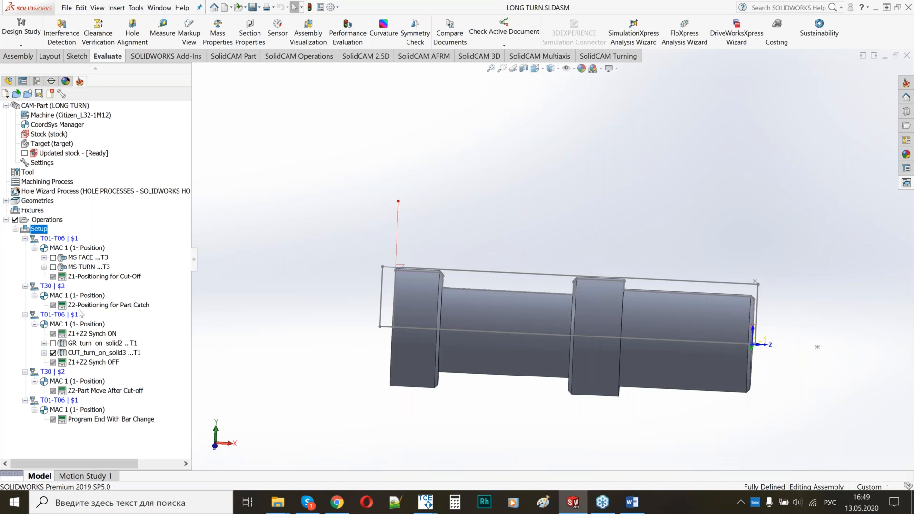
pyautogui.click(84, 344)
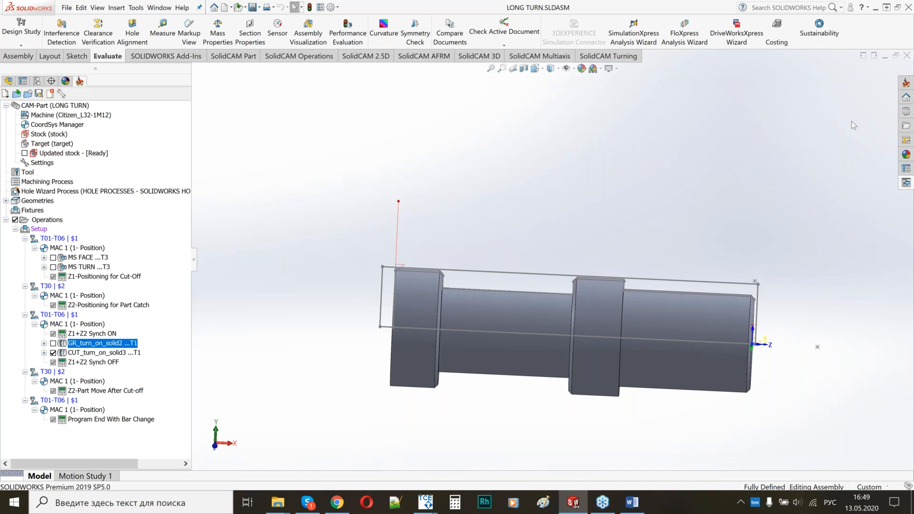
pyautogui.click(905, 84)
pyautogui.scroll(3, 539, 238)
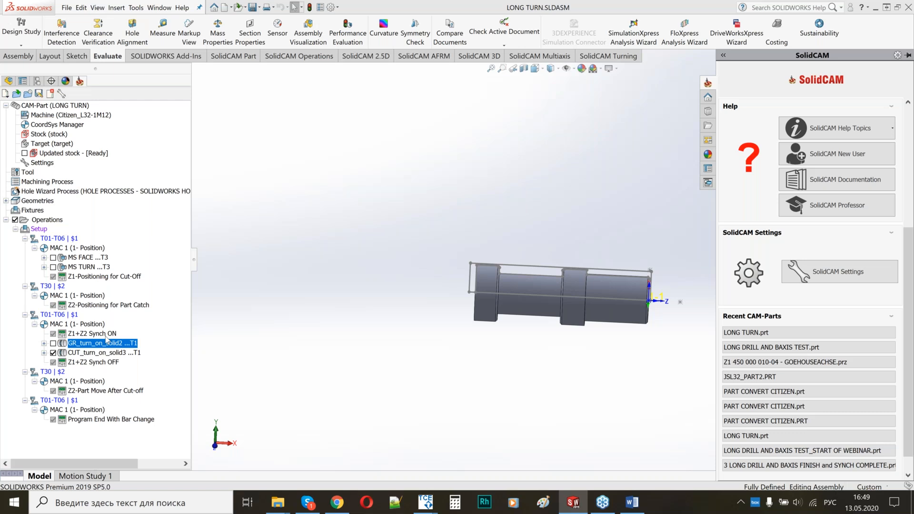
pyautogui.click(53, 353)
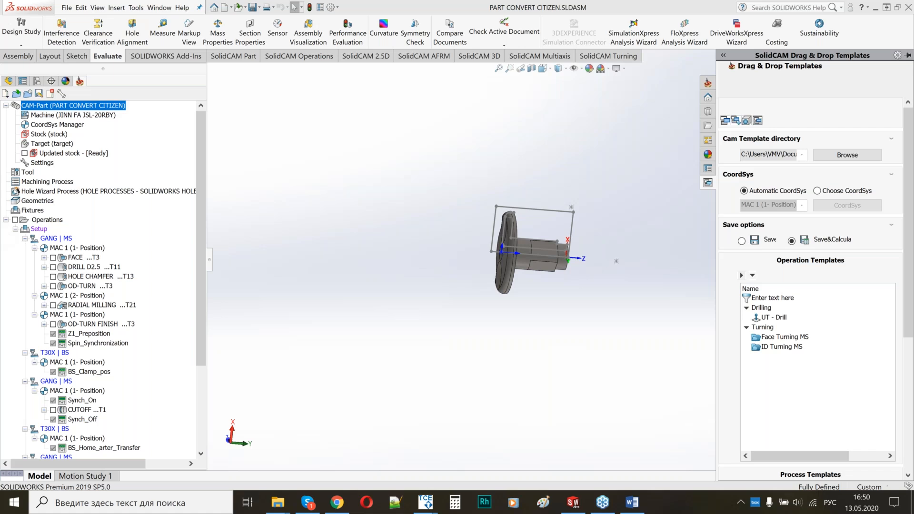
# Open the CAM-part PART CONVERT CITIZEN.PRT from the RUN WEBINAR folder.
pyautogui.press('super+d')
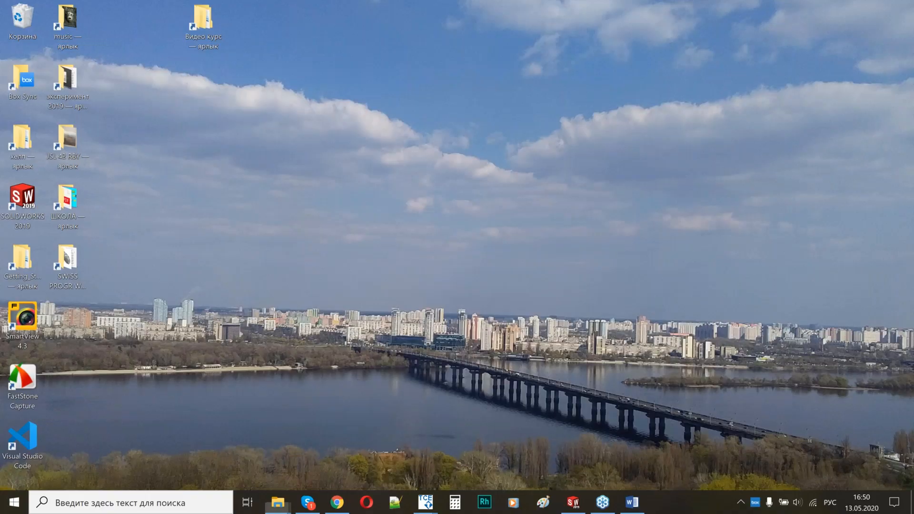
pyautogui.press('super+d')
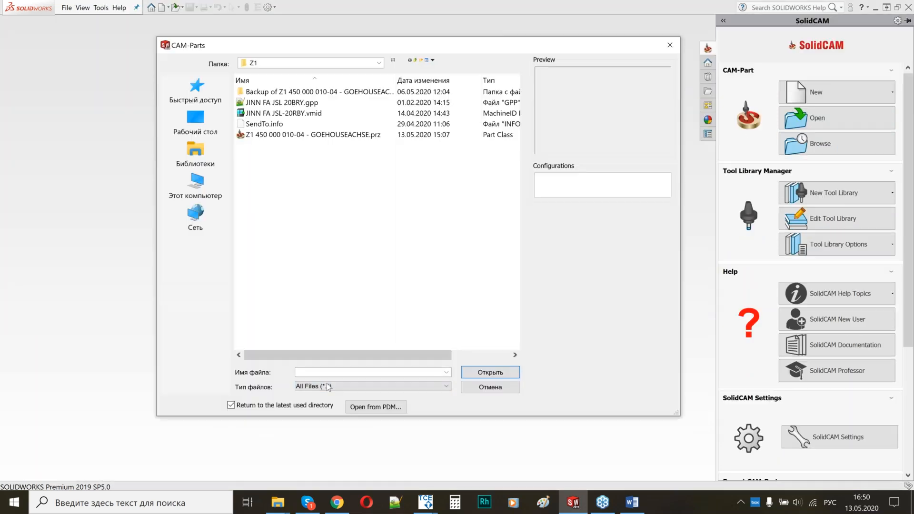
pyautogui.click(335, 372)
pyautogui.hotkey('ctrl', 'v')
pyautogui.click(481, 374)
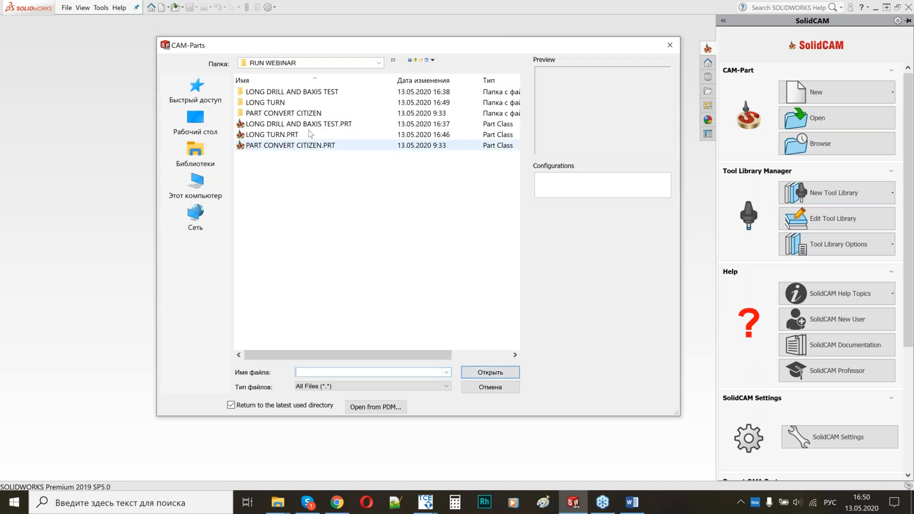
pyautogui.click(295, 146)
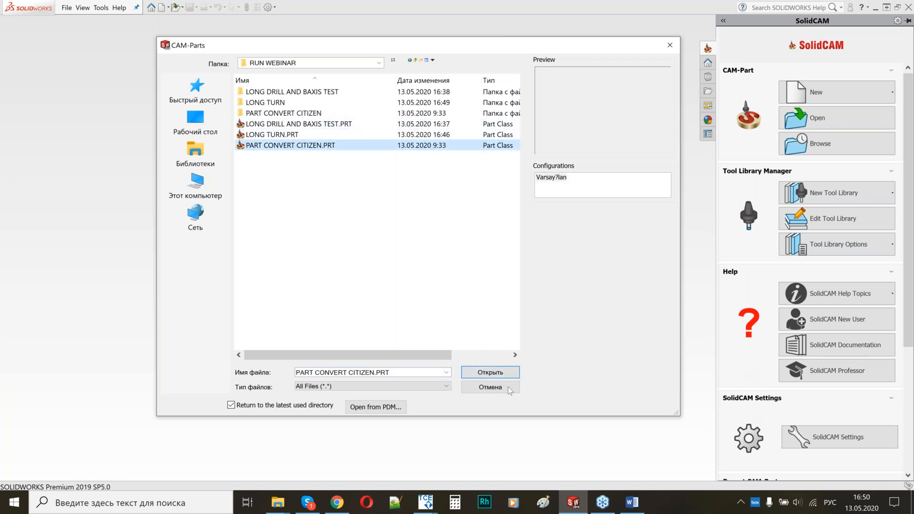
pyautogui.click(491, 373)
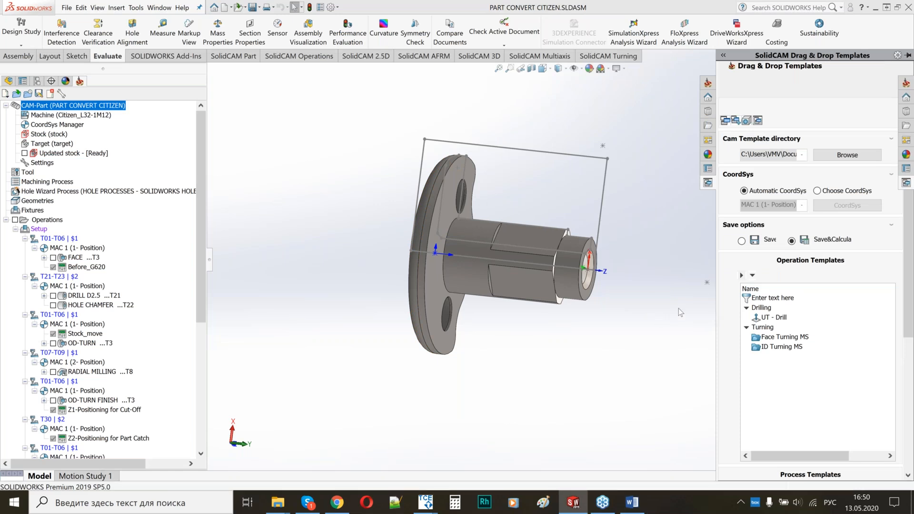
# Review the toolpaths of the FACE, DRILL D2.5 and HOLE CHAMFER operations on the flanged part.
pyautogui.scroll(1, 683, 304)
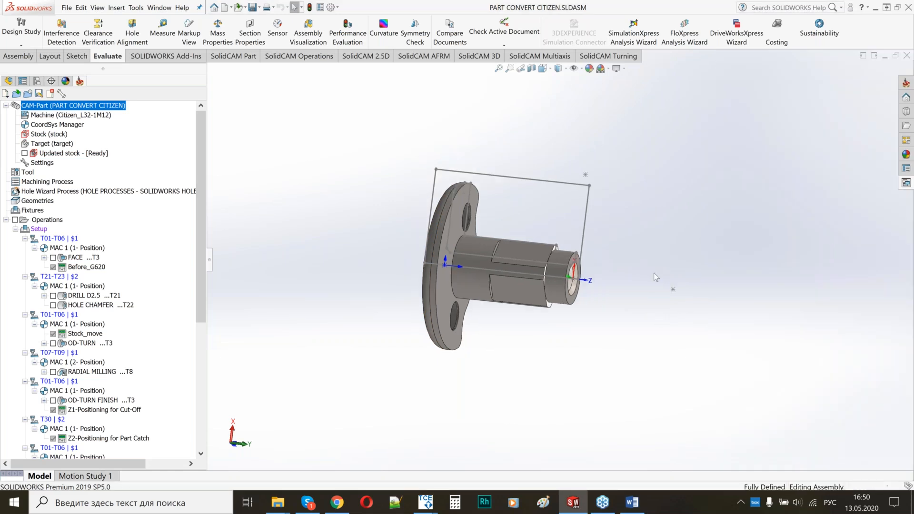
pyautogui.moveTo(654, 272)
pyautogui.mouseDown(button='middle')
pyautogui.moveTo(641, 273)
pyautogui.moveTo(657, 280)
pyautogui.mouseUp(button='middle')
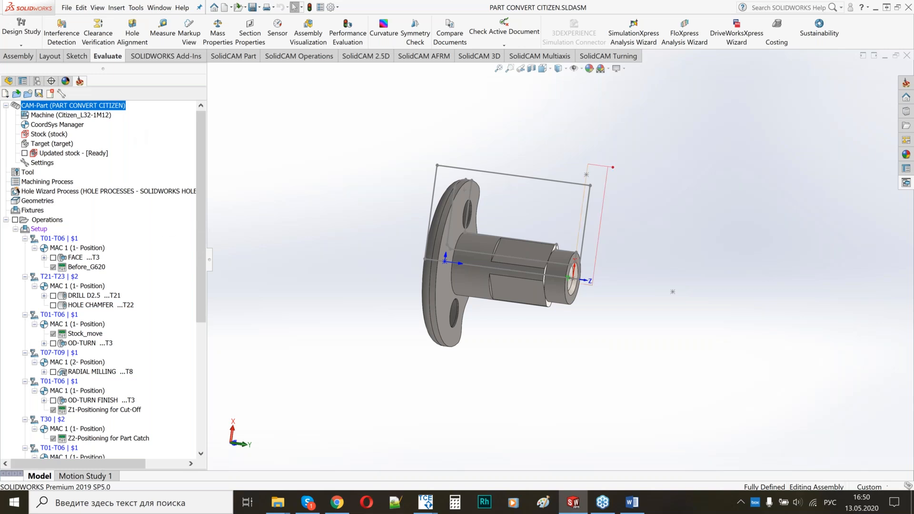
pyautogui.click(56, 259)
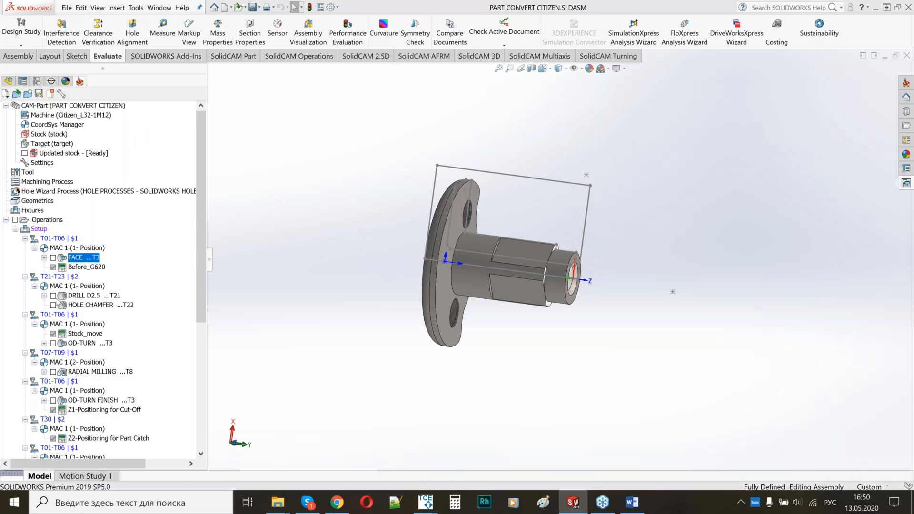
pyautogui.click(56, 297)
pyautogui.click(53, 296)
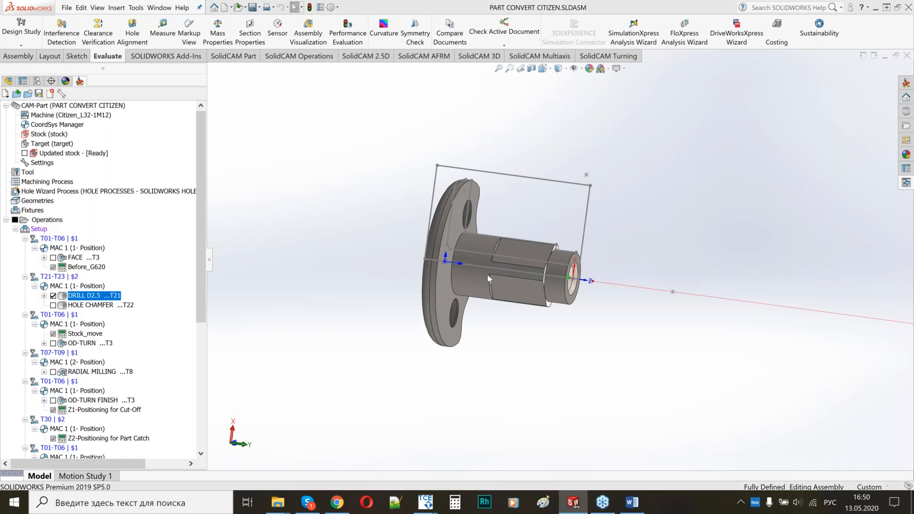
pyautogui.click(53, 305)
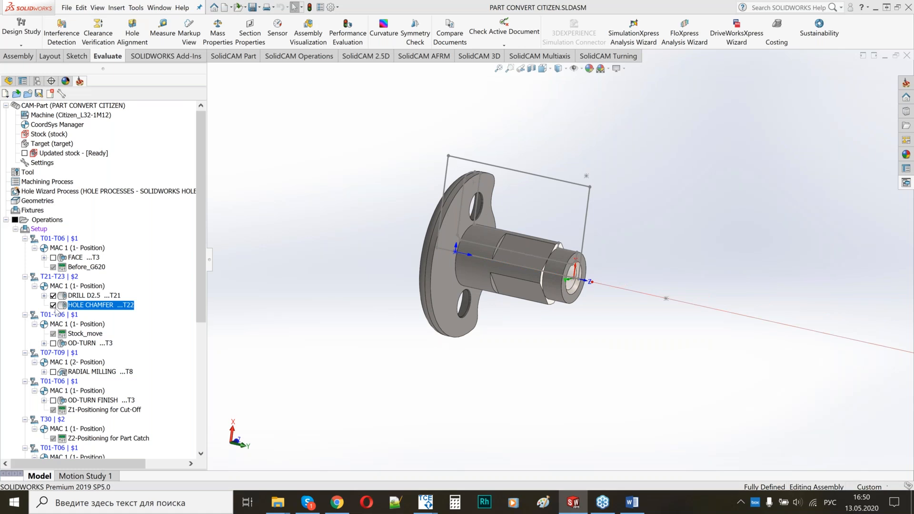
# Show and hide the toolpaths of the OD-TURN, RADIAL MILLING and OD-TURN FINISH operations one at a time.
pyautogui.scroll(-6, 53, 174)
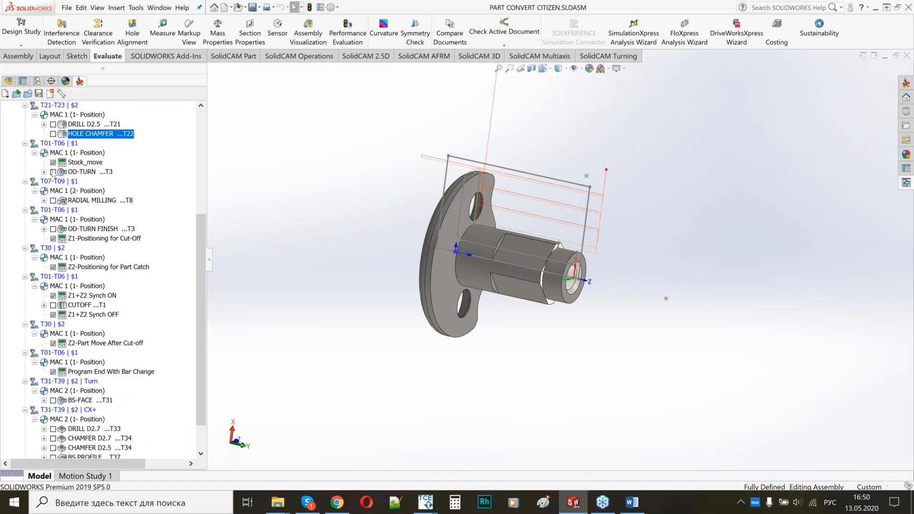
pyautogui.click(52, 172)
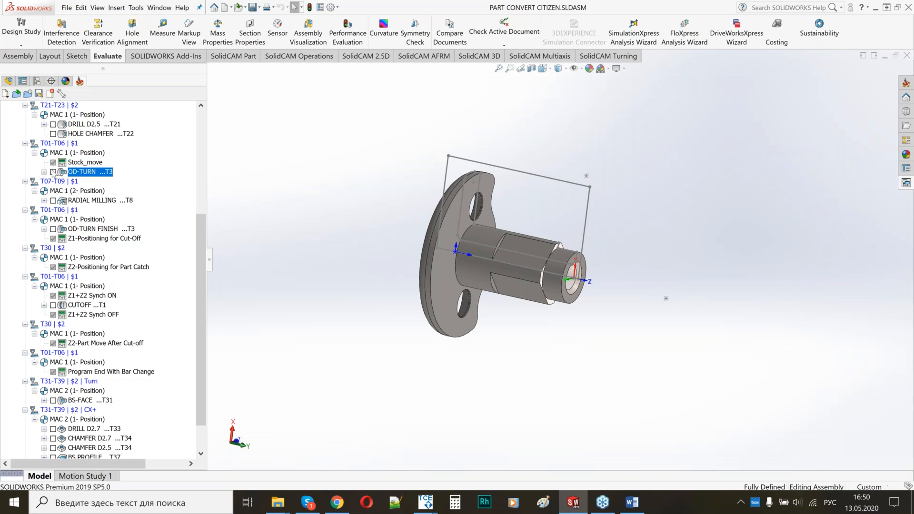
pyautogui.click(52, 201)
pyautogui.click(53, 201)
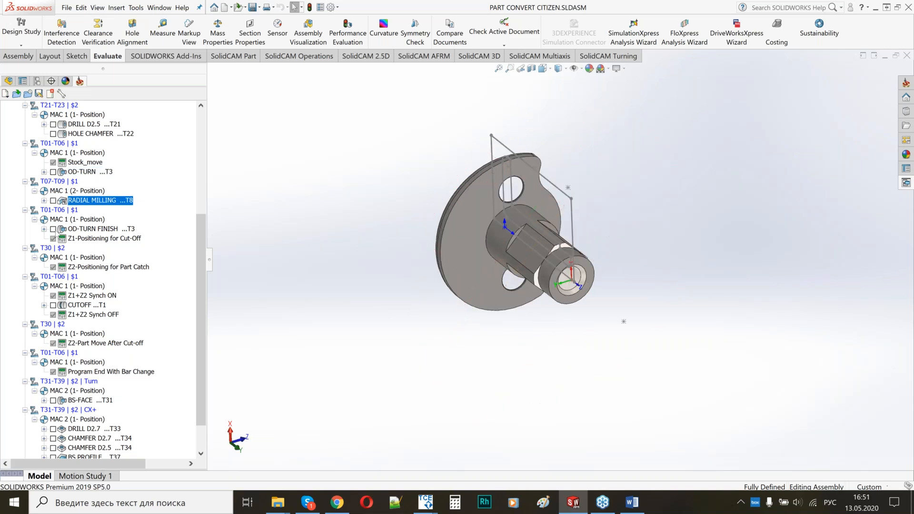
pyautogui.click(53, 229)
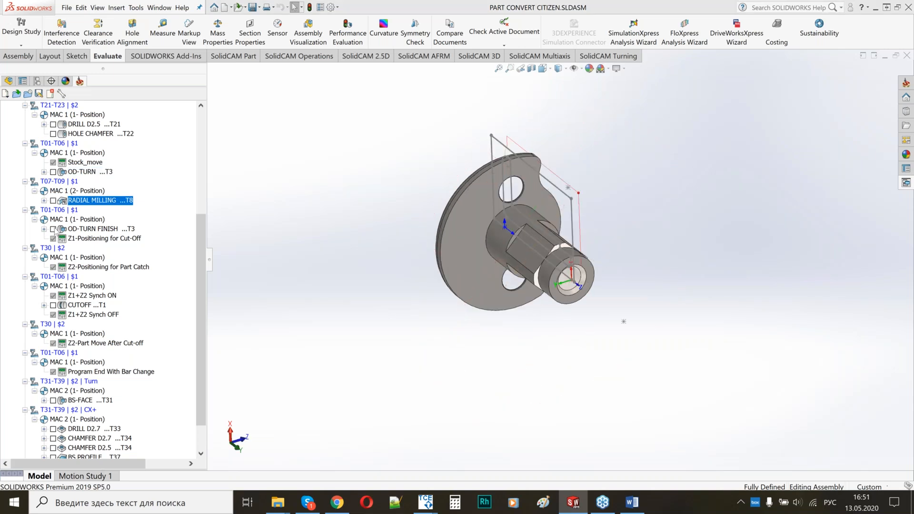
# Check the BS-FACE toolpath on the back side of the part, and hide it again.
pyautogui.scroll(-2, 55, 232)
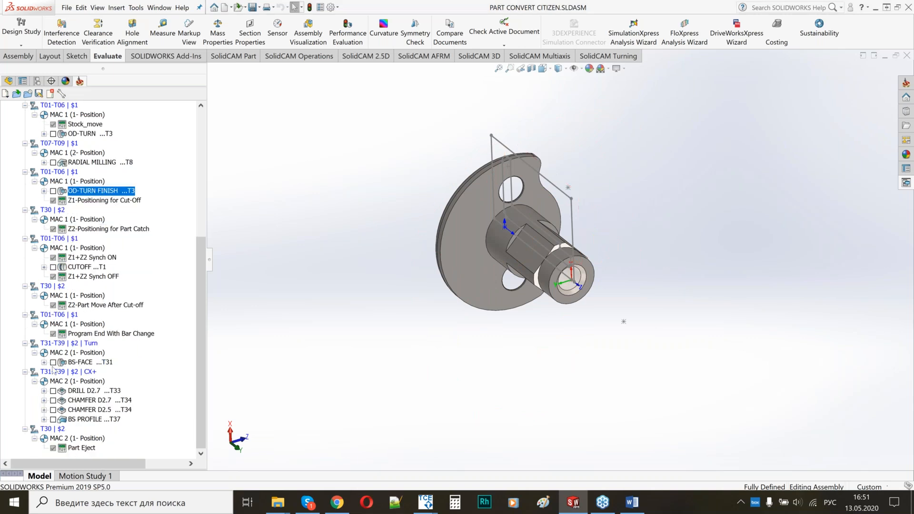
pyautogui.click(53, 362)
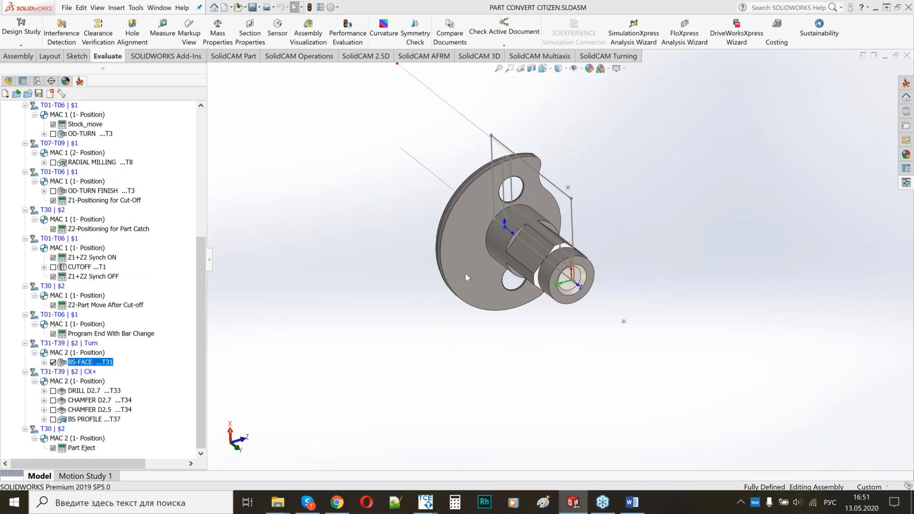
pyautogui.moveTo(466, 274); pyautogui.dragTo(581, 279, button='middle')
pyautogui.click(53, 362)
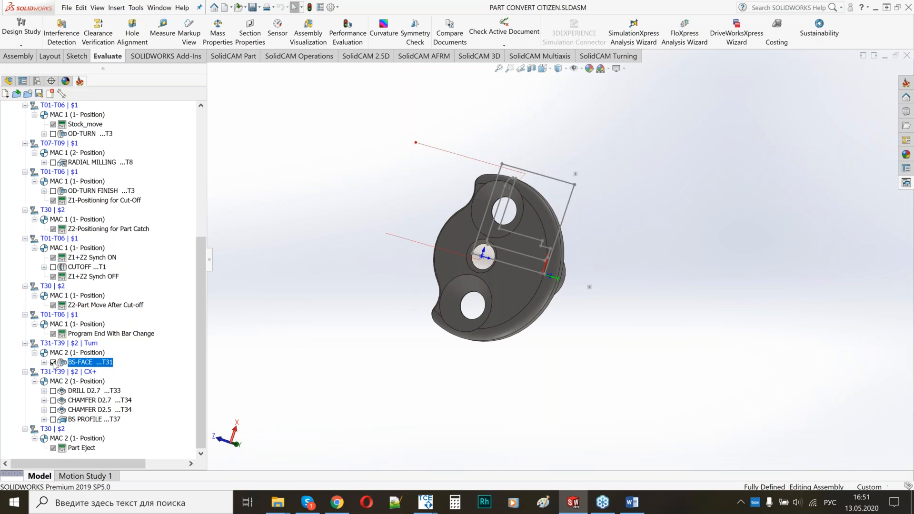
# Show the BS PROFILE toolpath on the back side of the part, and hide it again.
pyautogui.click(53, 420)
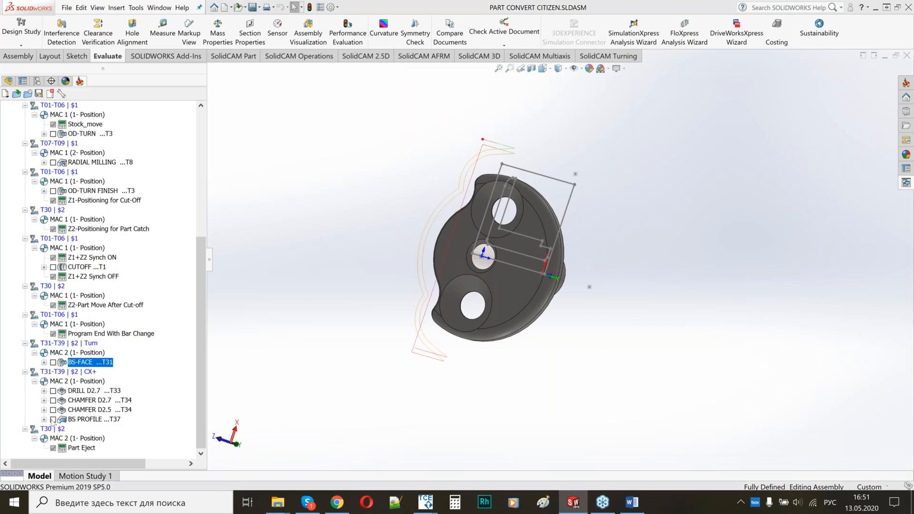
pyautogui.click(53, 419)
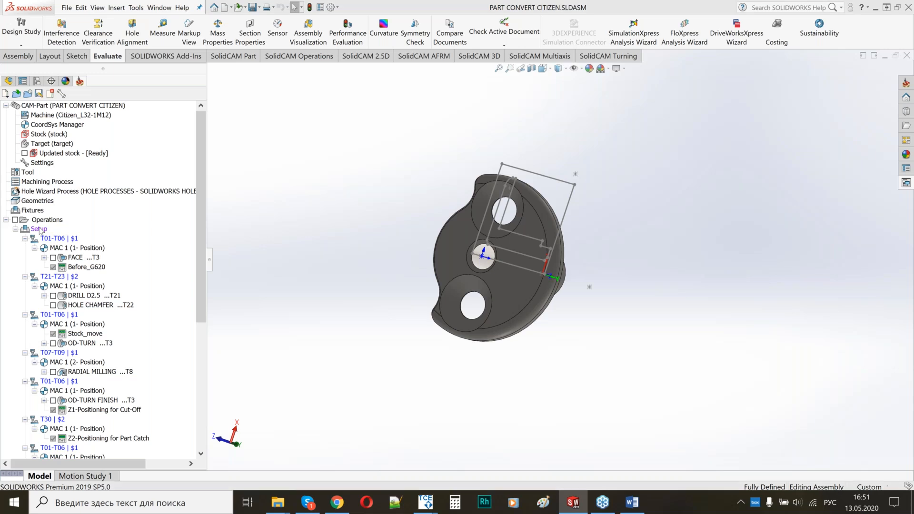
# Open the Machine Simulation for the whole Setup of the Citizen_L32-1M12 part.
pyautogui.doubleClick(39, 229)
pyautogui.click(334, 54)
pyautogui.rightClick(44, 229)
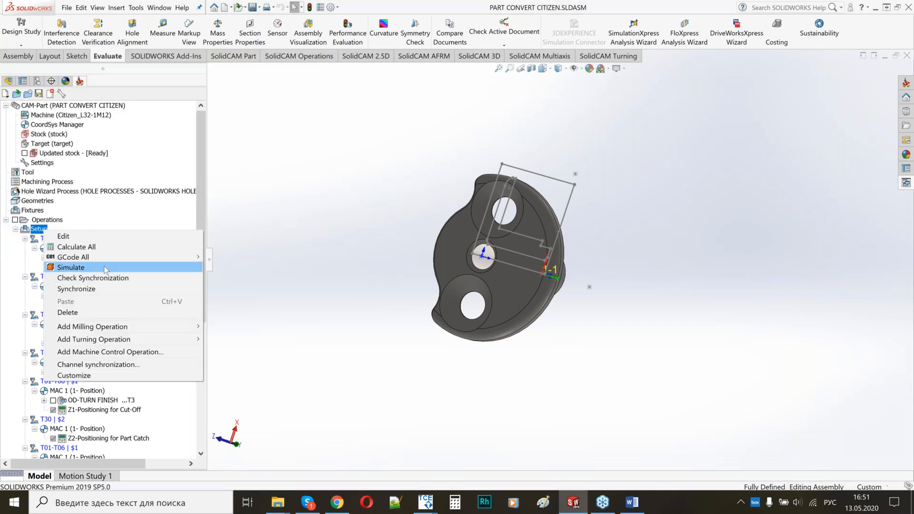
pyautogui.click(104, 267)
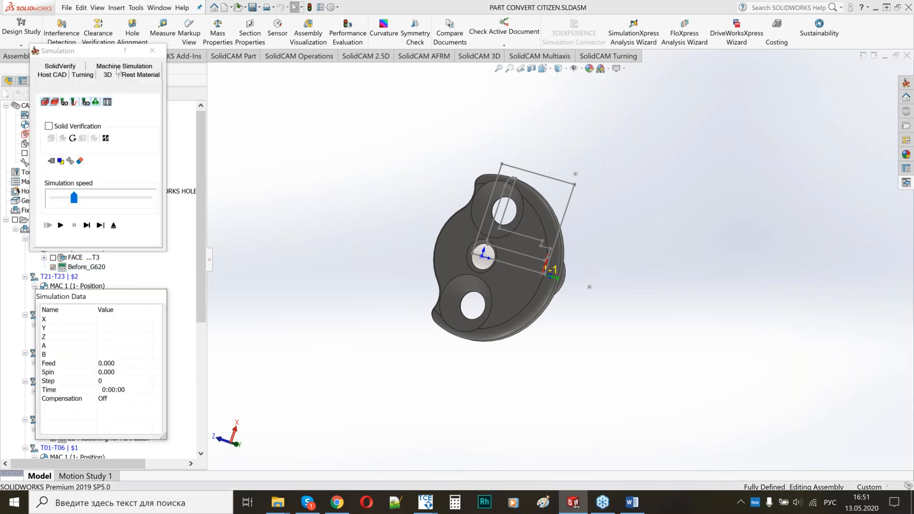
pyautogui.click(119, 68)
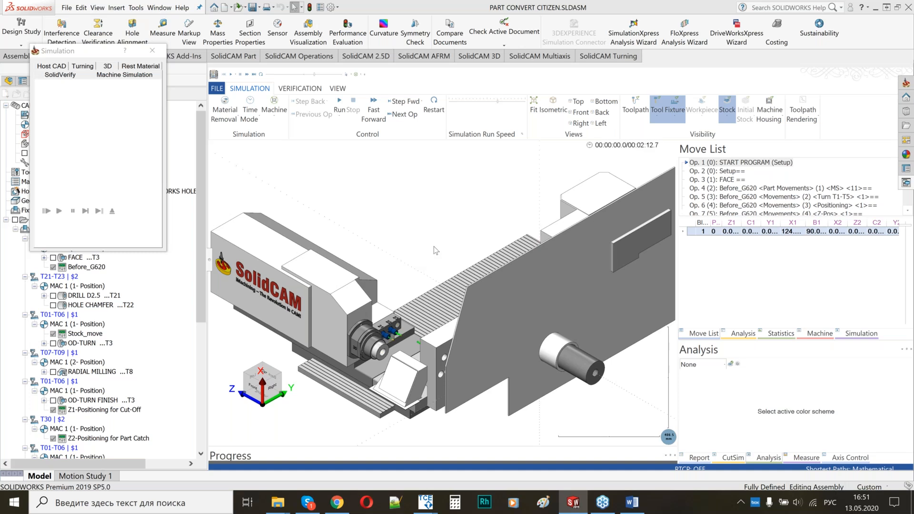
# Run the machine simulation of the Setup and inspect the gang tools and spindle area while it plays.
pyautogui.moveTo(425, 242); pyautogui.dragTo(489, 258)
pyautogui.scroll(-4, 490, 258)
pyautogui.scroll(4, 571, 256)
pyautogui.moveTo(567, 257); pyautogui.dragTo(545, 274)
pyautogui.click(339, 104)
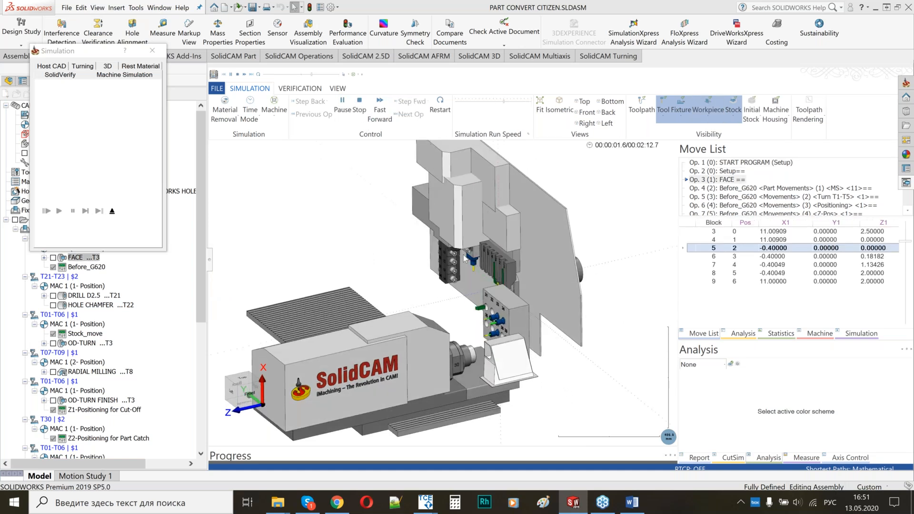
pyautogui.scroll(5, 499, 290)
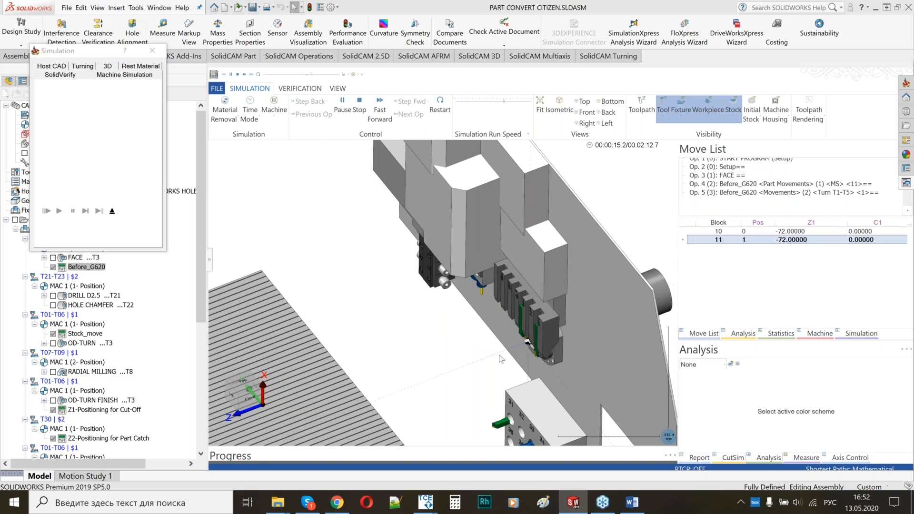
pyautogui.scroll(2, 517, 361)
pyautogui.scroll(3, 522, 355)
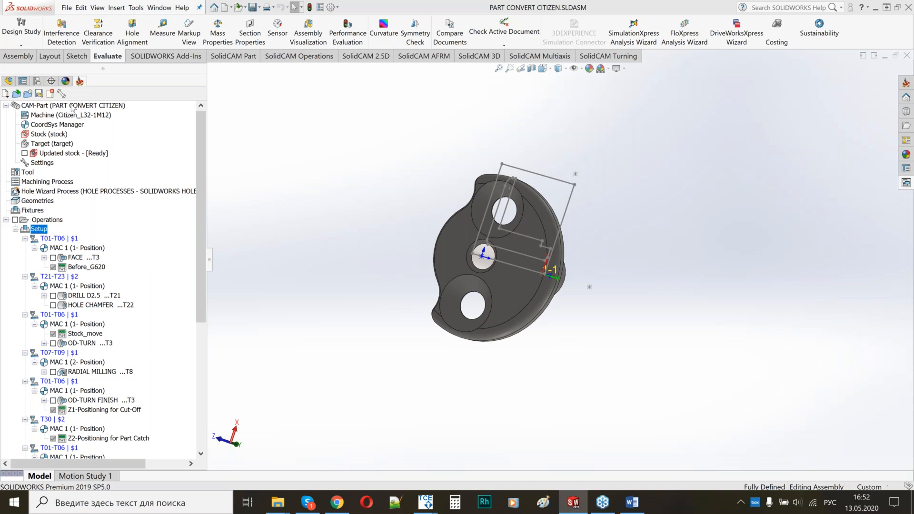
# Change the CAM-part's CNC machine to JINN FA JSL-20RBY and accept the backup of the part.
pyautogui.doubleClick(72, 105)
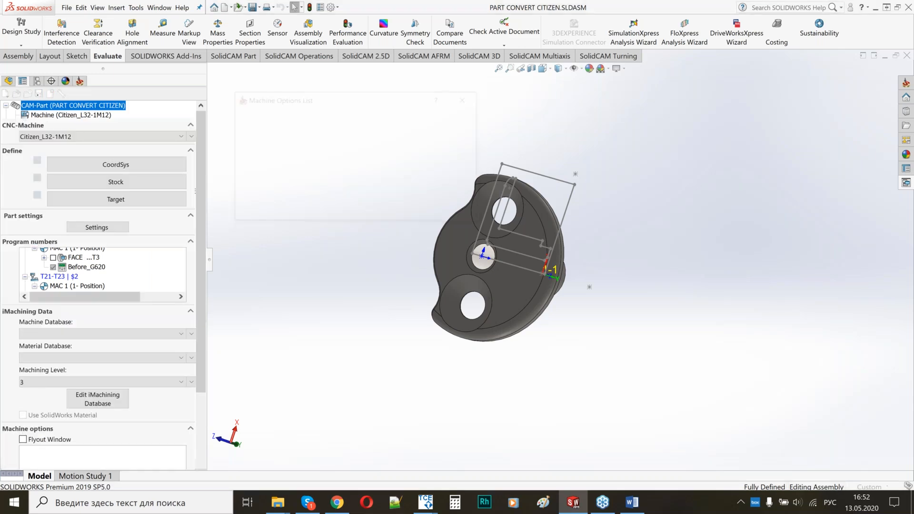
pyautogui.click(42, 136)
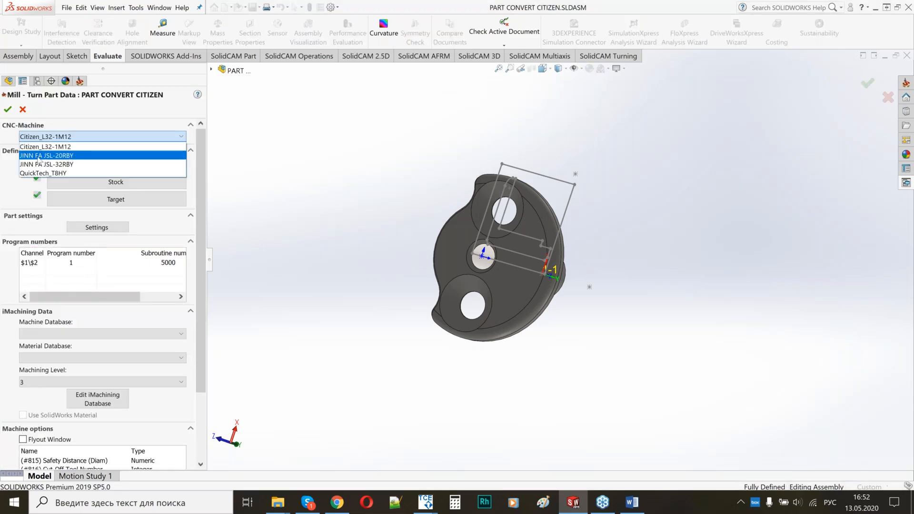
pyautogui.click(72, 156)
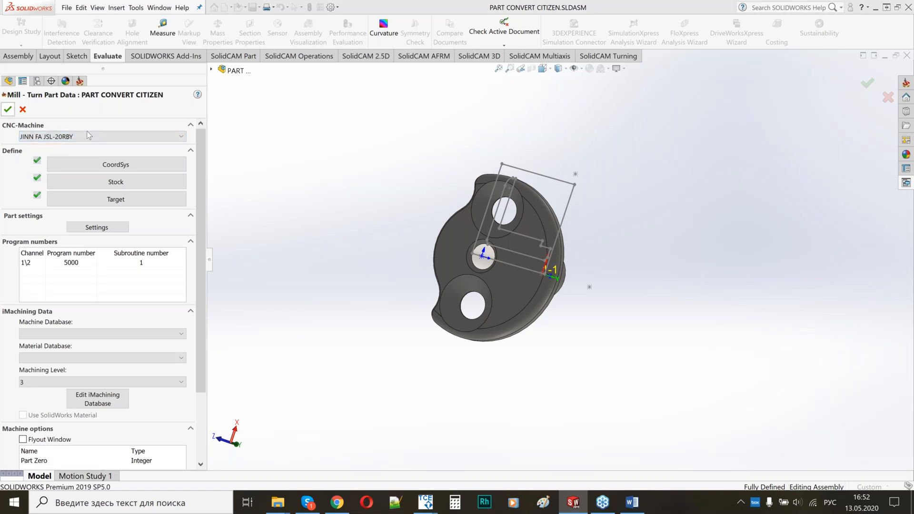
pyautogui.click(293, 270)
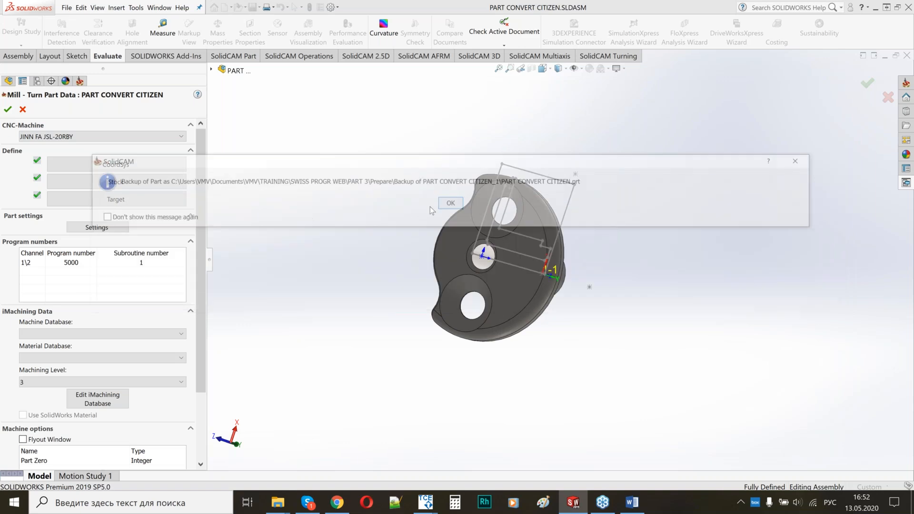
pyautogui.click(450, 203)
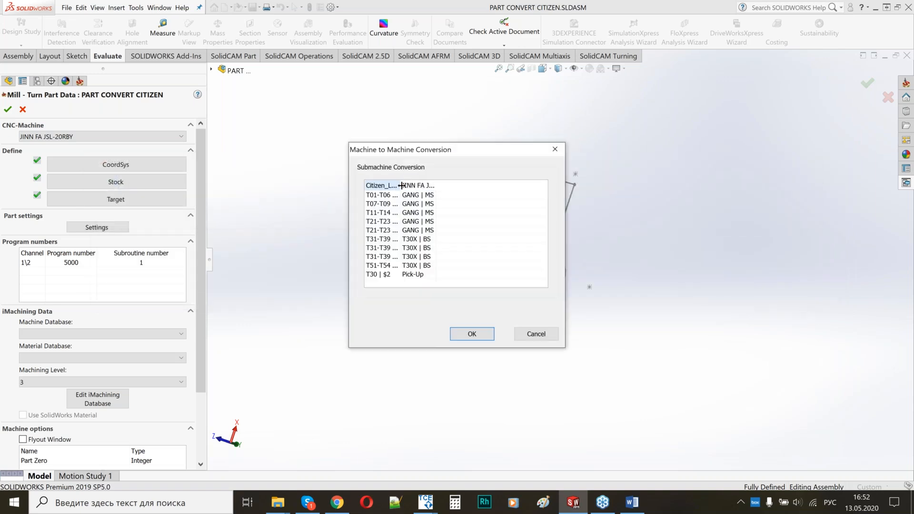
# In the submachine conversion, keep T01-T06 | $1 on GANG | MS and assign T31-T39 | $2 | Turn to T1-3 | BS.
pyautogui.moveTo(400, 185); pyautogui.dragTo(526, 185)
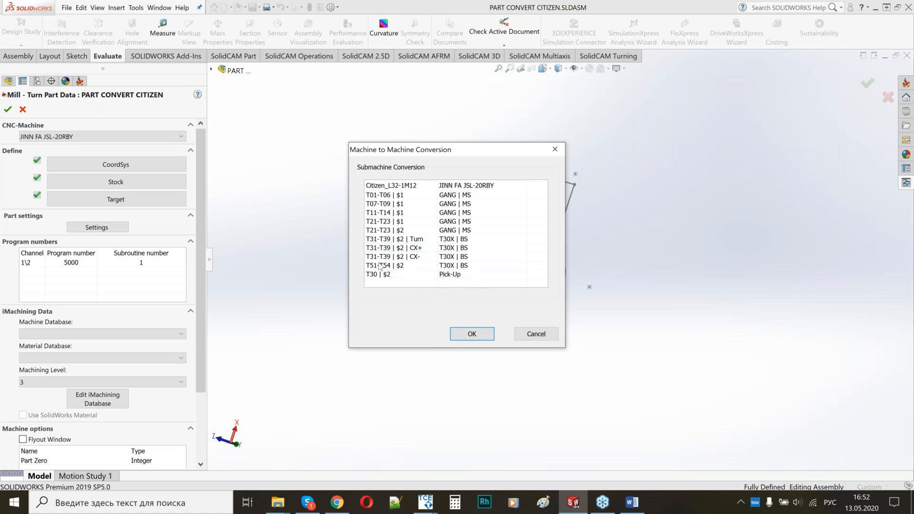
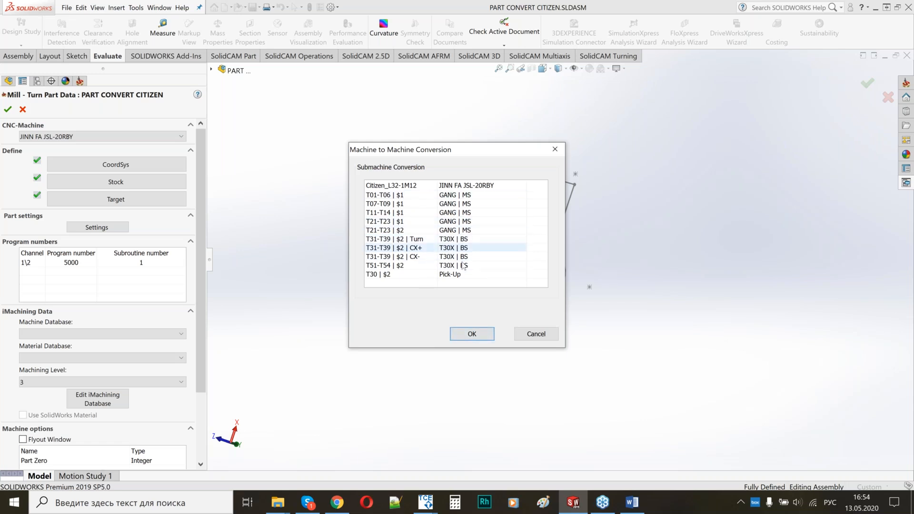
pyautogui.click(496, 195)
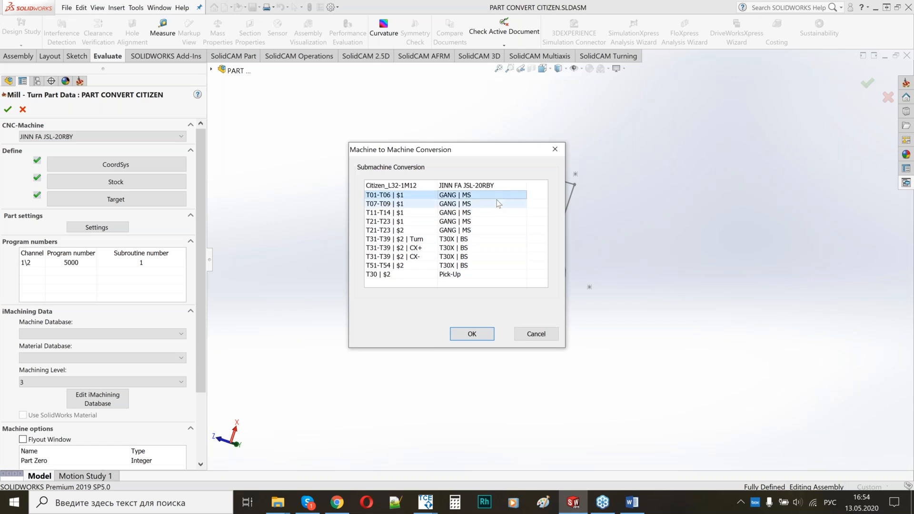
pyautogui.click(520, 197)
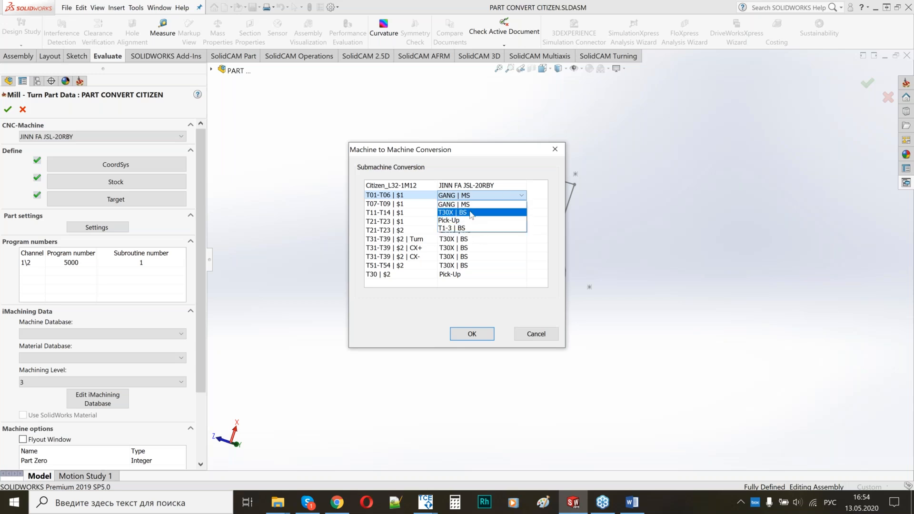
pyautogui.click(480, 198)
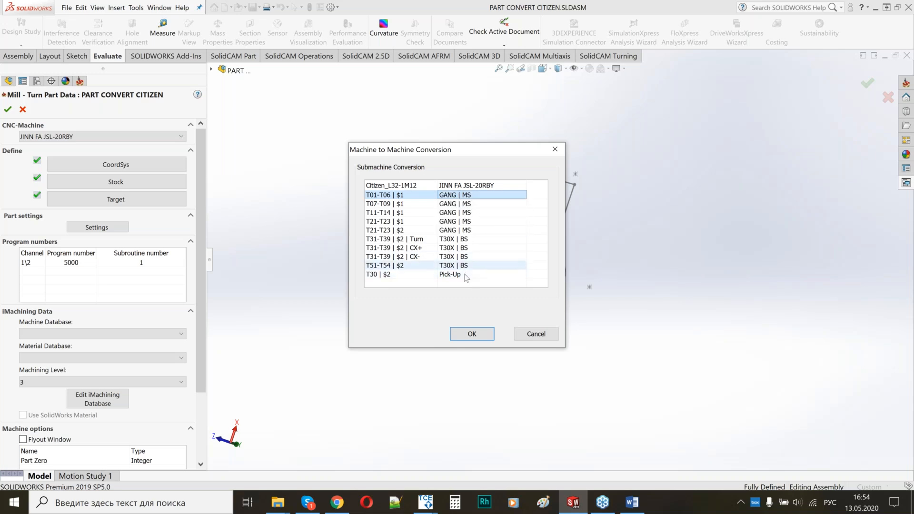
pyautogui.click(476, 243)
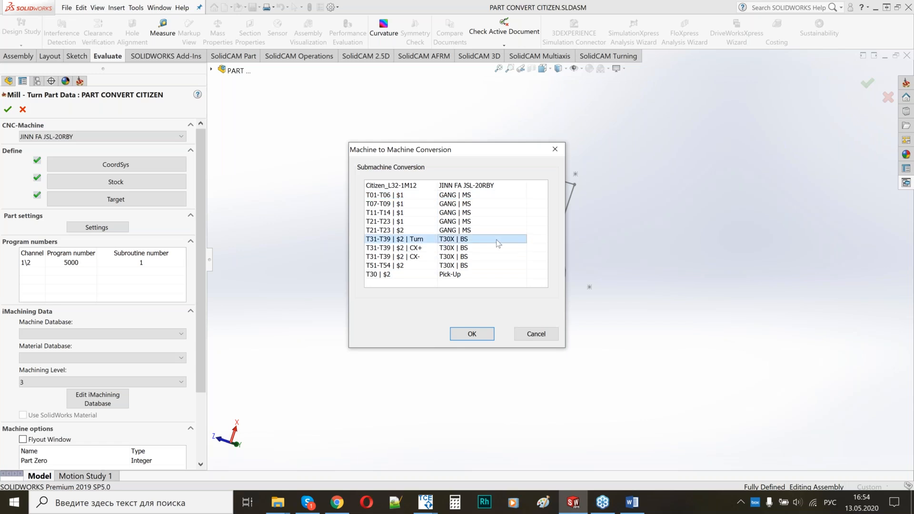
pyautogui.click(512, 242)
pyautogui.click(495, 272)
# Accept the submachine mapping and the proposed drill cycle conversion, and confirm the part data.
pyautogui.click(472, 334)
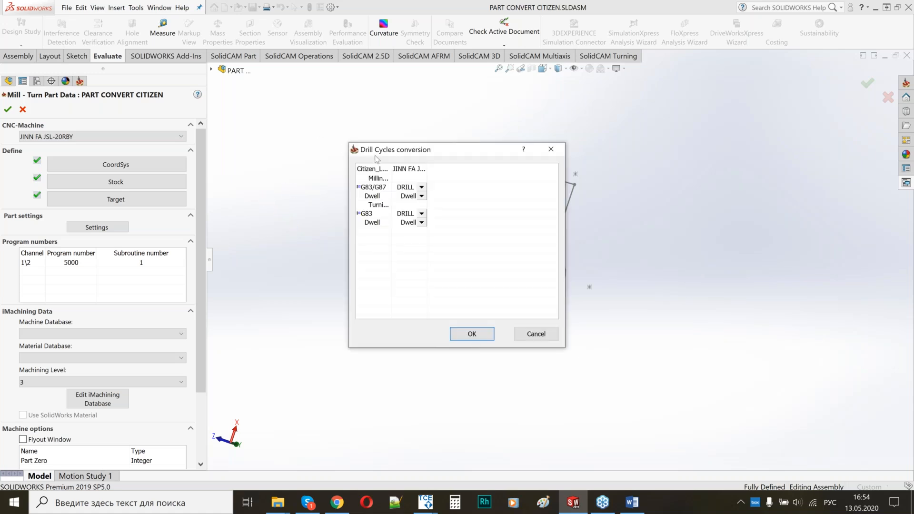
pyautogui.click(477, 336)
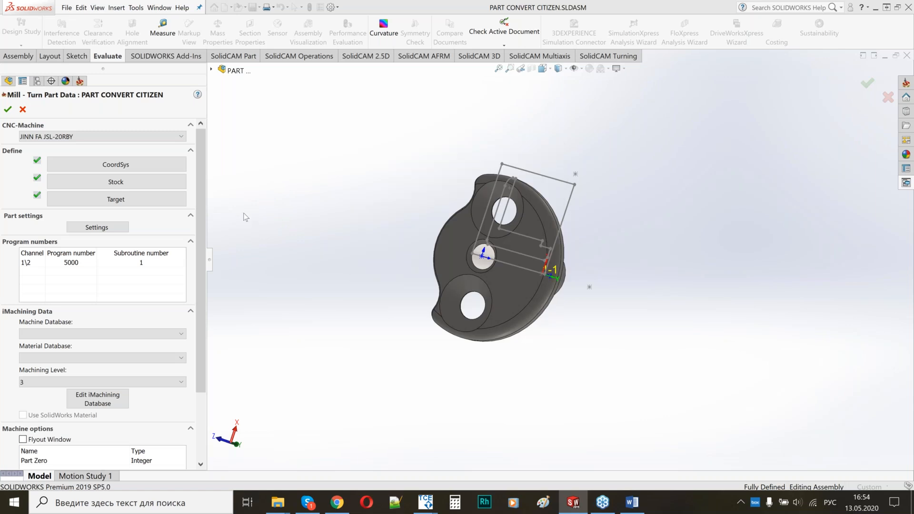
pyautogui.click(8, 109)
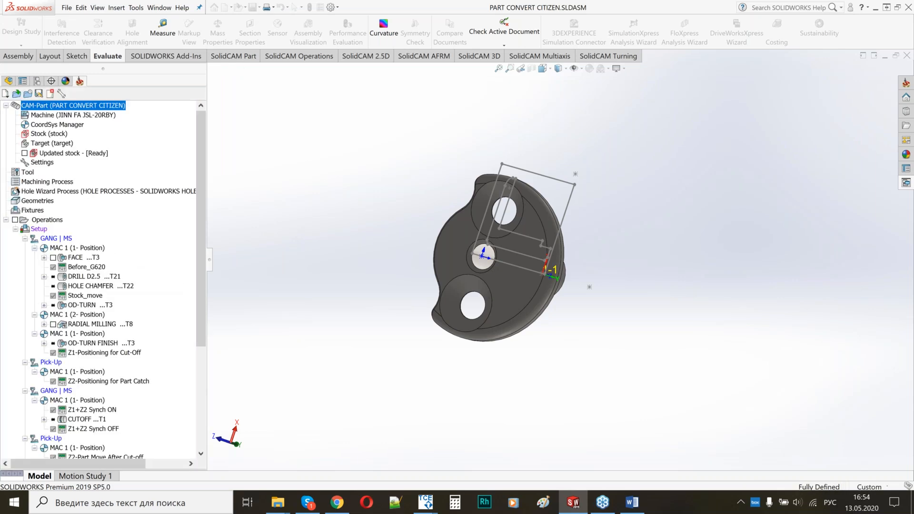
# Delete the Z1/Z2 positioning, Z1+Z2 Synch ON and OFF, Z2-Part Move After Cut-off, Program End With Bar Change and Part Eject operations.
pyautogui.moveTo(210, 258); pyautogui.dragTo(263, 258)
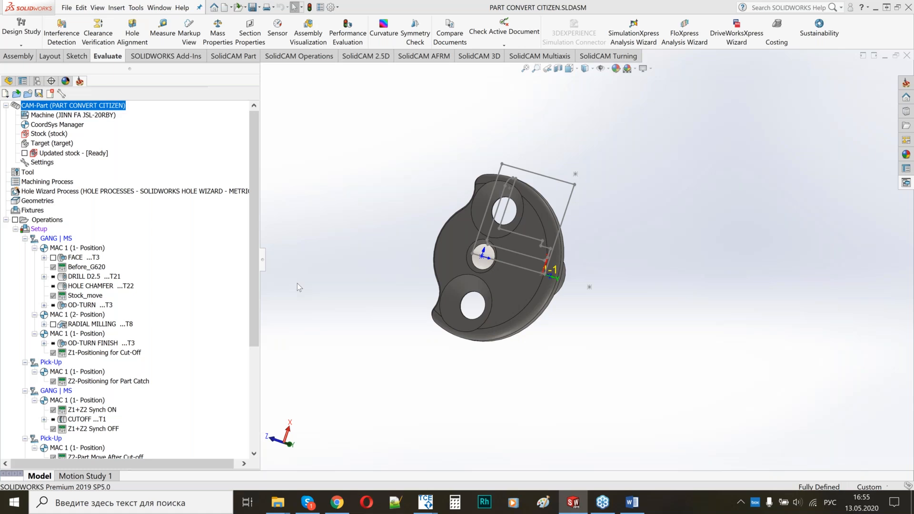
pyautogui.click(95, 268)
pyautogui.scroll(-1, 95, 269)
pyautogui.keyDown('ctrl'); pyautogui.click(93, 267); pyautogui.keyUp('ctrl')
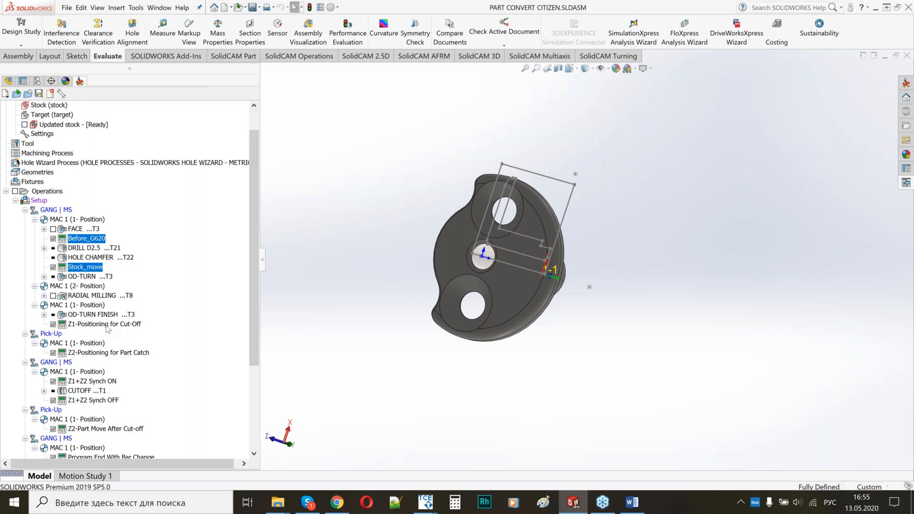
pyautogui.click(105, 325)
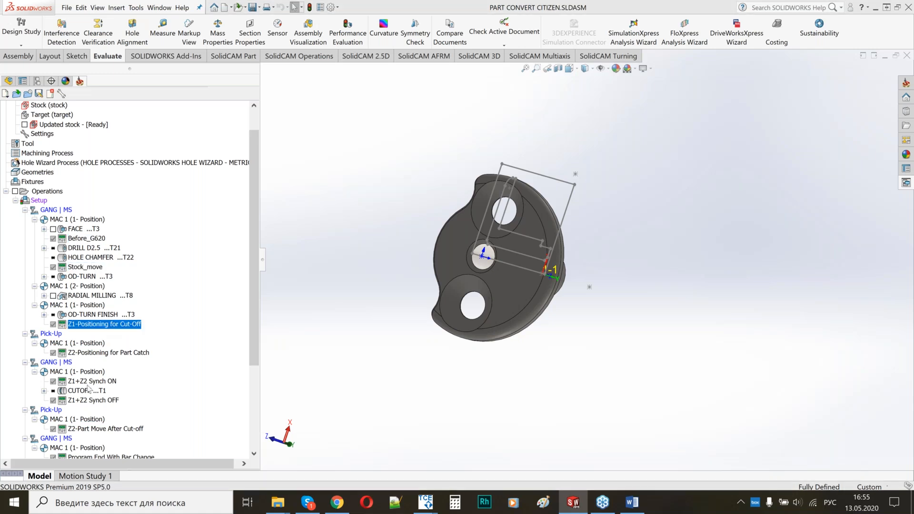
pyautogui.keyDown('ctrl'); pyautogui.click(97, 354); pyautogui.keyUp('ctrl')
pyautogui.keyDown('ctrl'); pyautogui.click(88, 384); pyautogui.keyUp('ctrl')
pyautogui.keyDown('ctrl'); pyautogui.click(94, 402); pyautogui.keyUp('ctrl')
pyautogui.keyDown('ctrl'); pyautogui.click(96, 432); pyautogui.keyUp('ctrl')
pyautogui.scroll(-4, 110, 390)
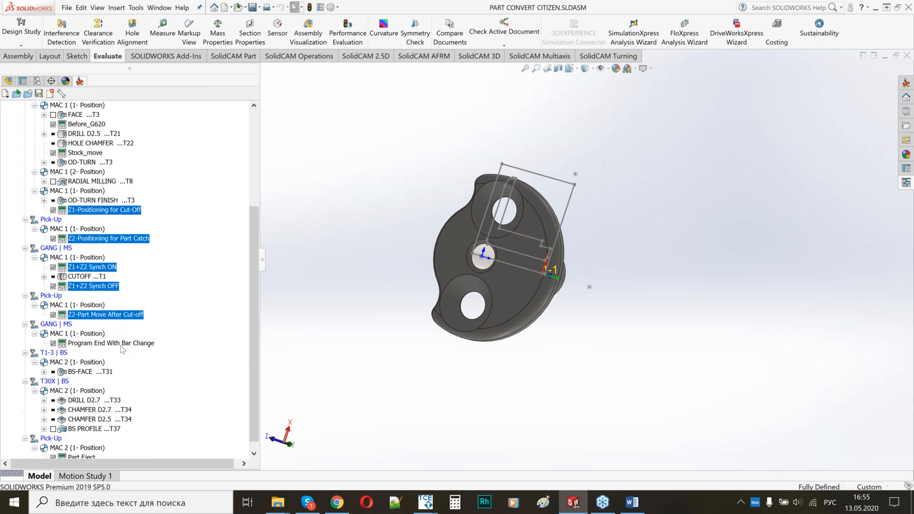
pyautogui.keyDown('ctrl'); pyautogui.click(114, 343); pyautogui.keyUp('ctrl')
pyautogui.scroll(-1, 87, 437)
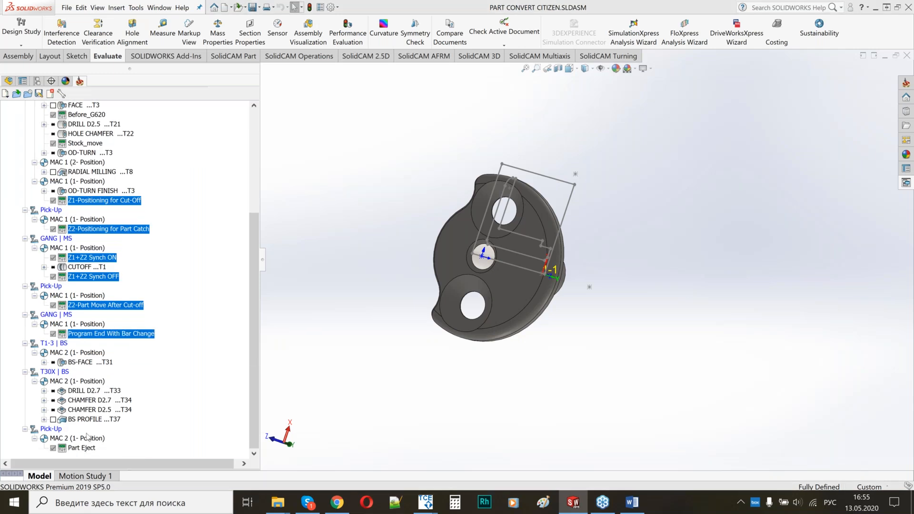
pyautogui.keyDown('ctrl'); pyautogui.click(81, 448); pyautogui.keyUp('ctrl')
pyautogui.rightClick(81, 447)
pyautogui.click(107, 404)
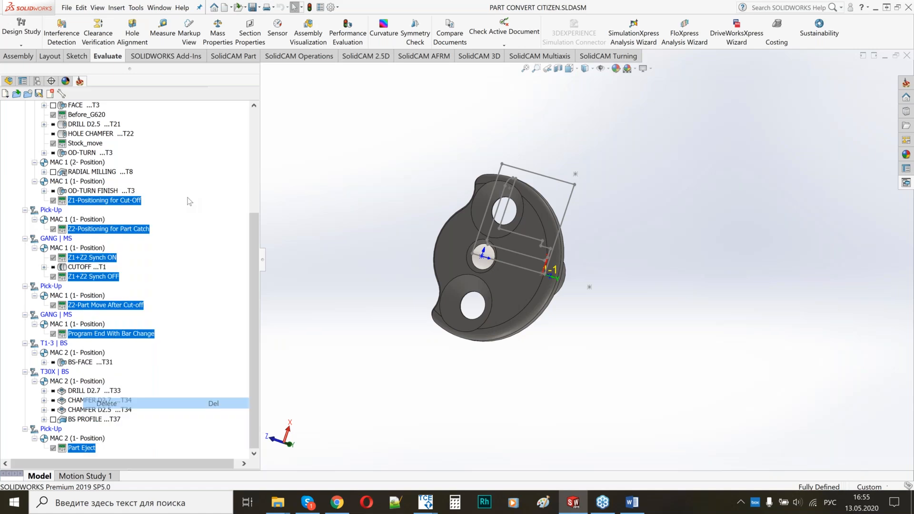
pyautogui.click(164, 198)
pyautogui.click(210, 207)
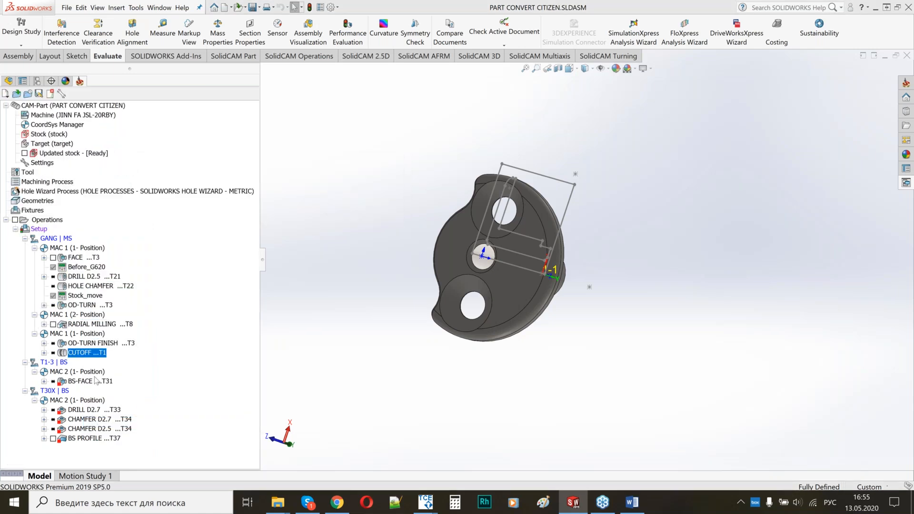
# Suppress the back-side operations from BS-FACE through BS PROFILE.
pyautogui.click(94, 382)
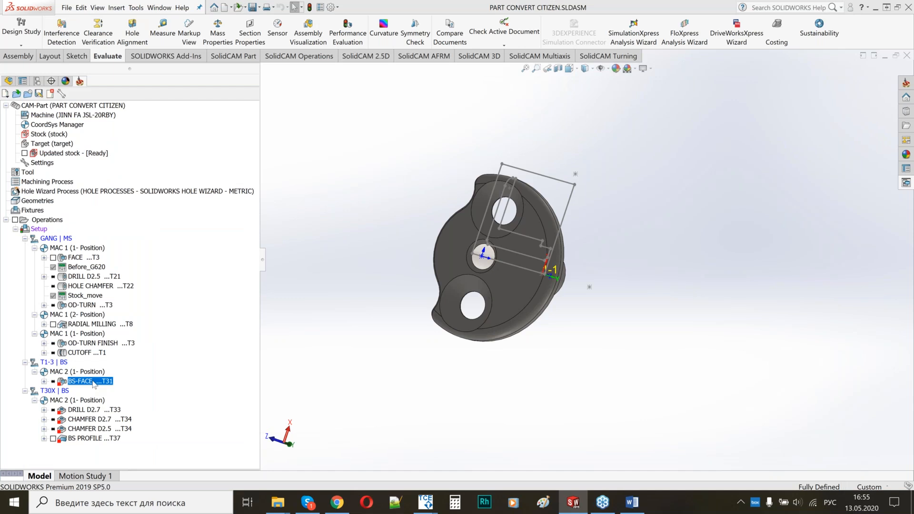
pyautogui.keyDown('shift'); pyautogui.click(81, 440); pyautogui.keyUp('shift')
pyautogui.rightClick(82, 440)
pyautogui.click(103, 413)
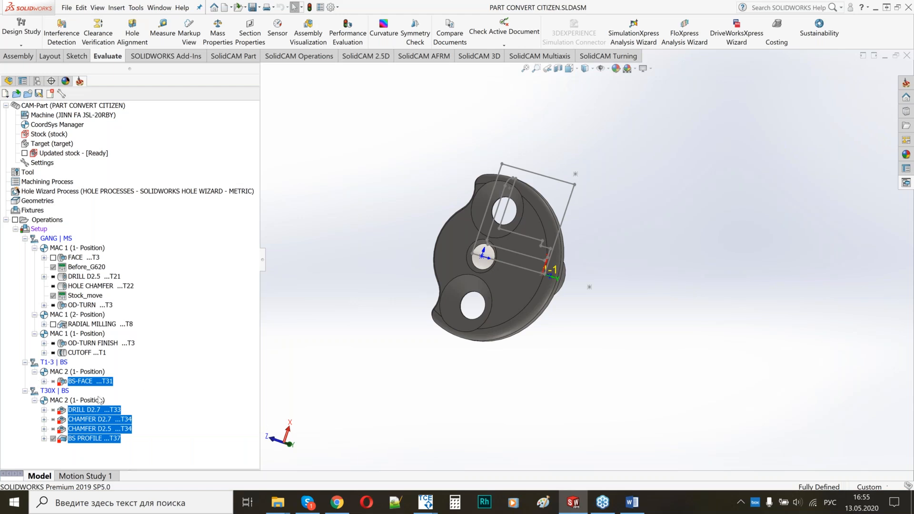
# Delete the Before_G620 and Stock_move operations from the GANG | MS group.
pyautogui.click(95, 268)
pyautogui.rightClick(95, 268)
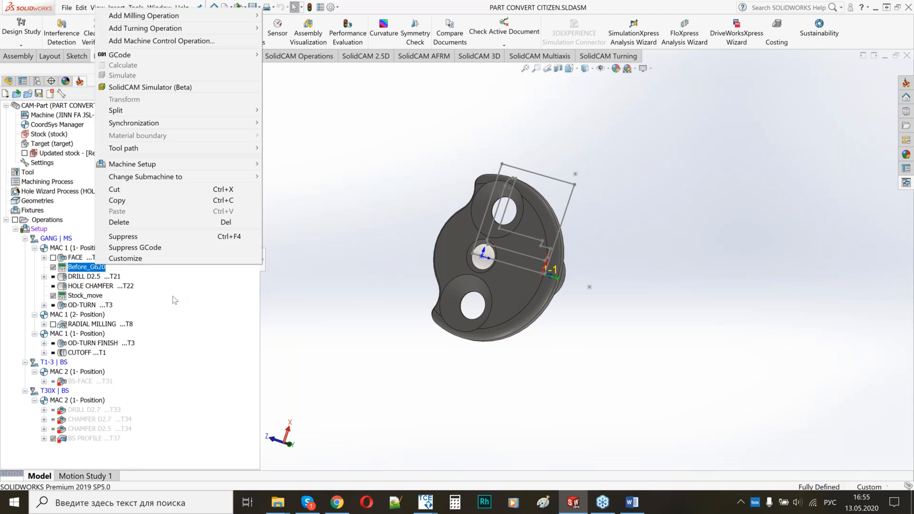
pyautogui.click(174, 301)
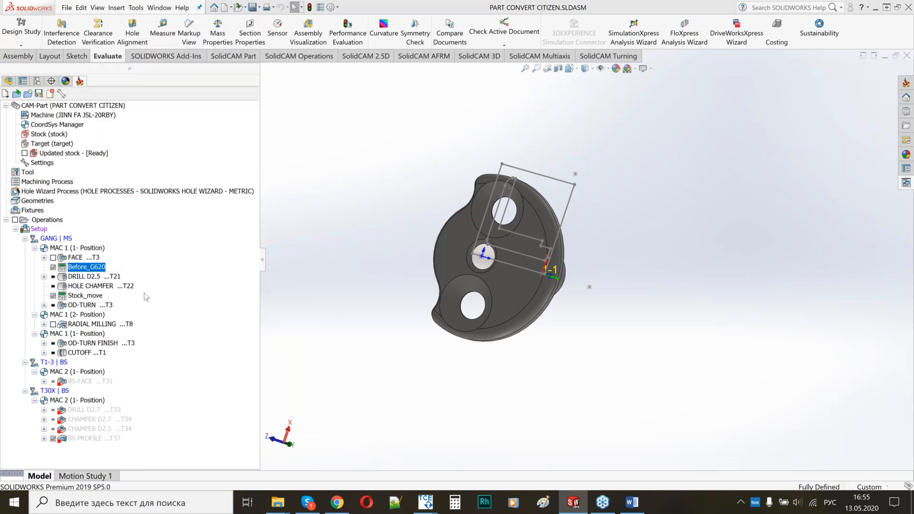
pyautogui.keyDown('ctrl'); pyautogui.click(86, 296); pyautogui.keyUp('ctrl')
pyautogui.rightClick(86, 296)
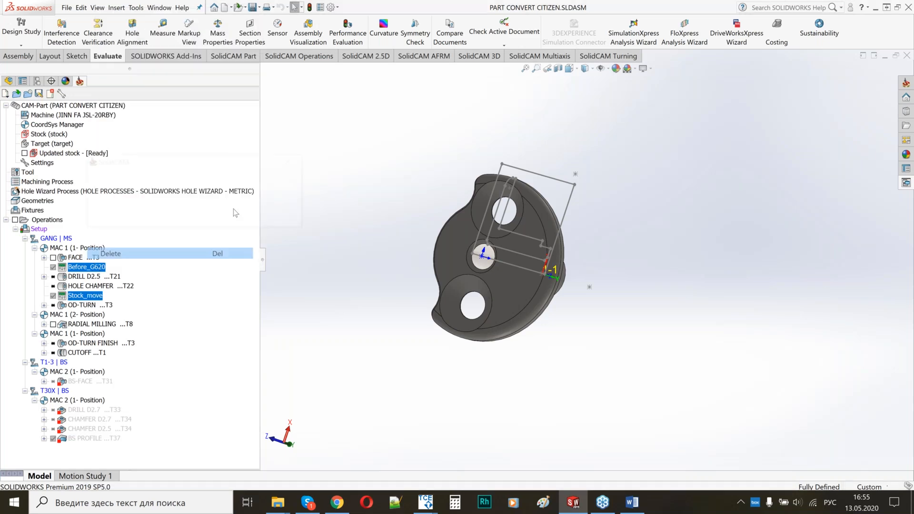
pyautogui.click(183, 209)
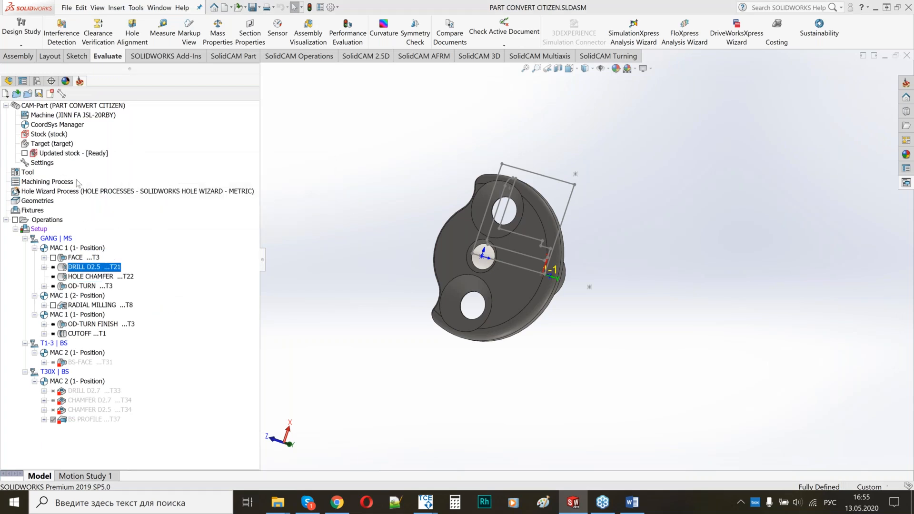
# Open the part tool table with its mounting view and examine the tools mounted on the gang and back-side tool blocks.
pyautogui.doubleClick(29, 173)
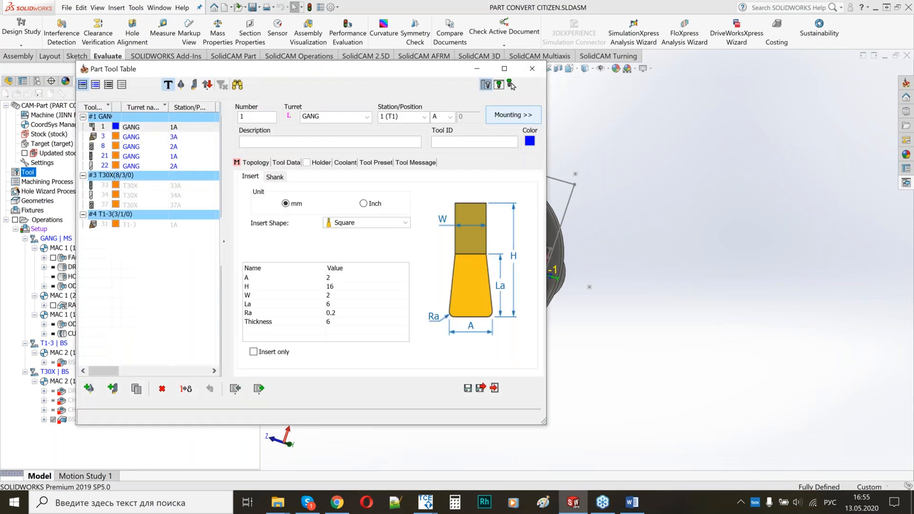
pyautogui.click(512, 85)
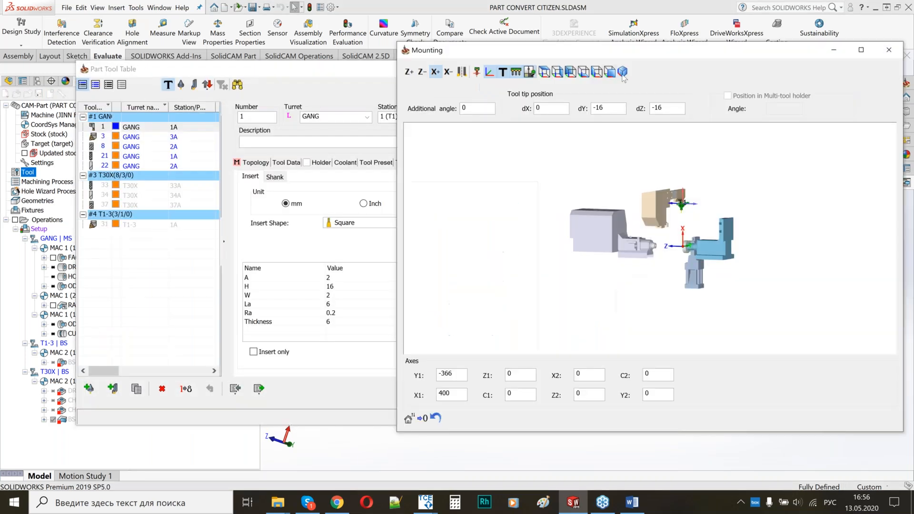
pyautogui.scroll(6, 637, 218)
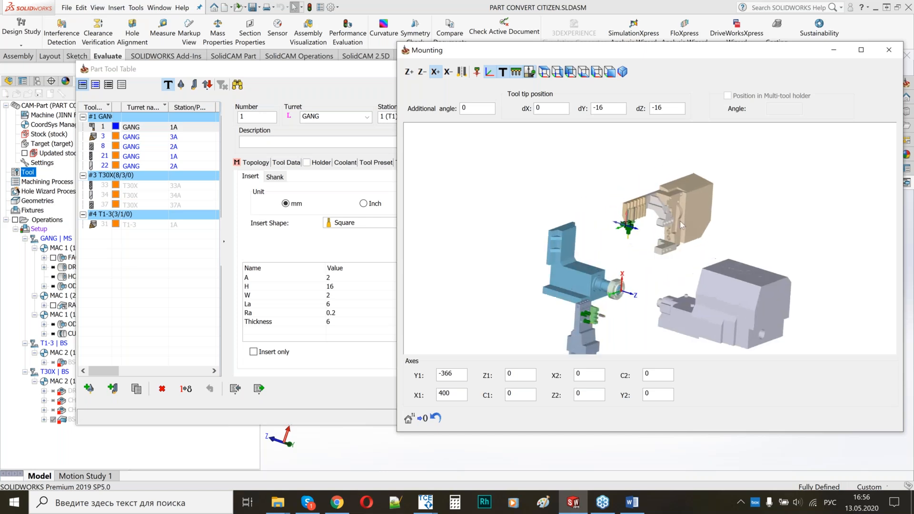
pyautogui.scroll(3, 663, 254)
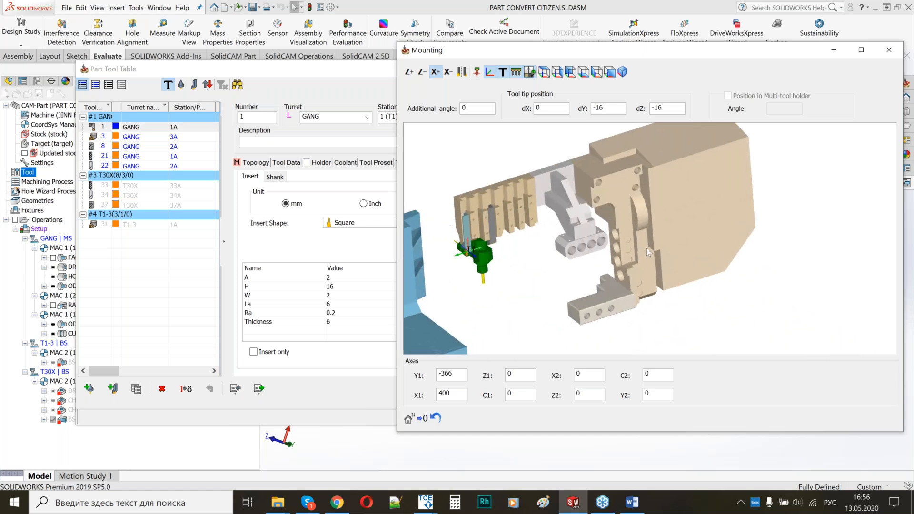
pyautogui.scroll(2, 649, 253)
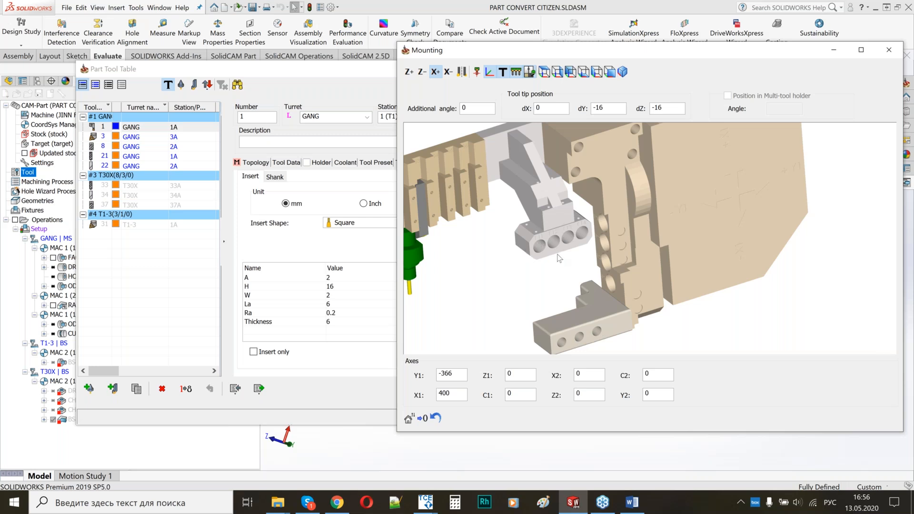
pyautogui.scroll(-1, 575, 250)
pyautogui.scroll(-1, 576, 252)
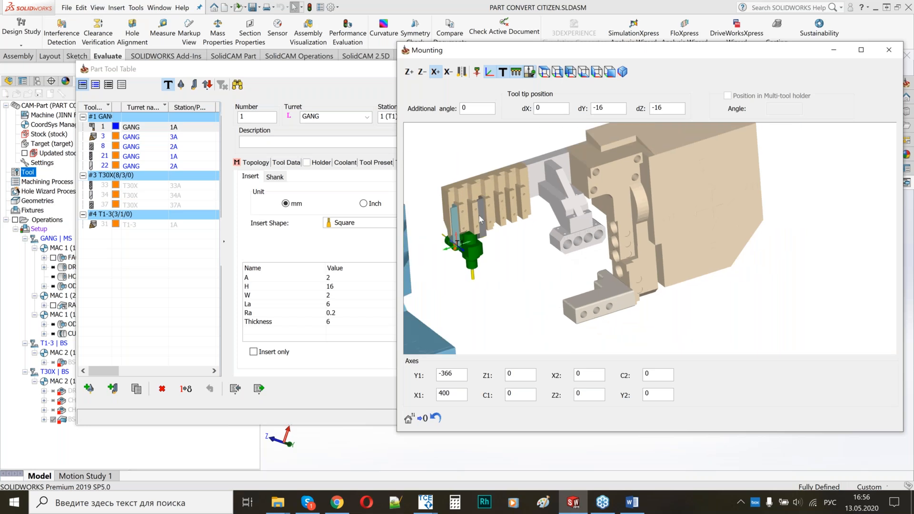
pyautogui.scroll(-4, 595, 226)
pyautogui.keyDown('ctrl'); pyautogui.moveTo(520, 336); pyautogui.dragTo(615, 259, button='middle'); pyautogui.keyUp('ctrl')
pyautogui.scroll(6, 615, 258)
pyautogui.scroll(1, 563, 253)
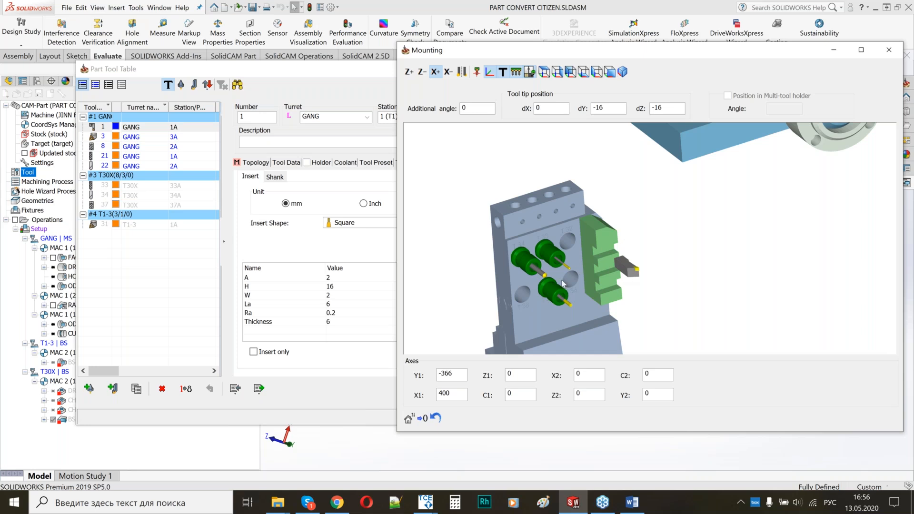
pyautogui.scroll(-6, 573, 277)
pyautogui.scroll(6, 630, 216)
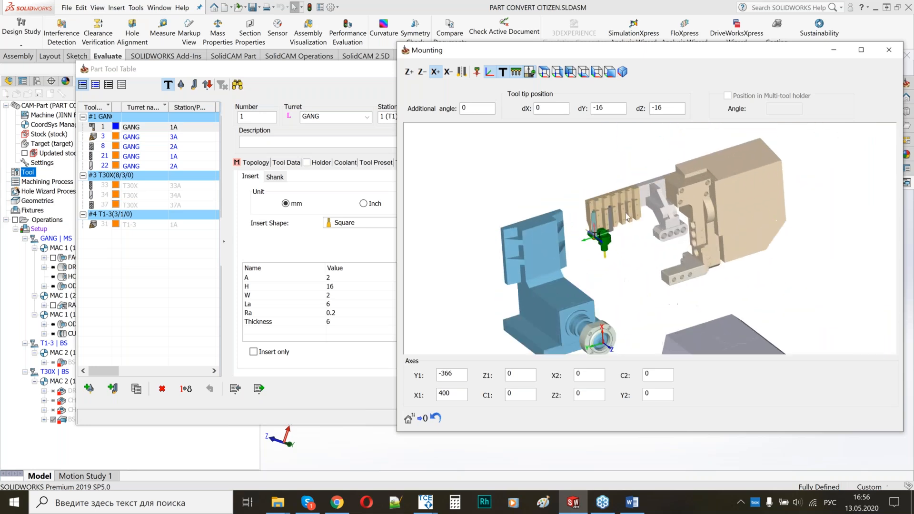
pyautogui.moveTo(629, 216); pyautogui.dragTo(653, 240, button='middle')
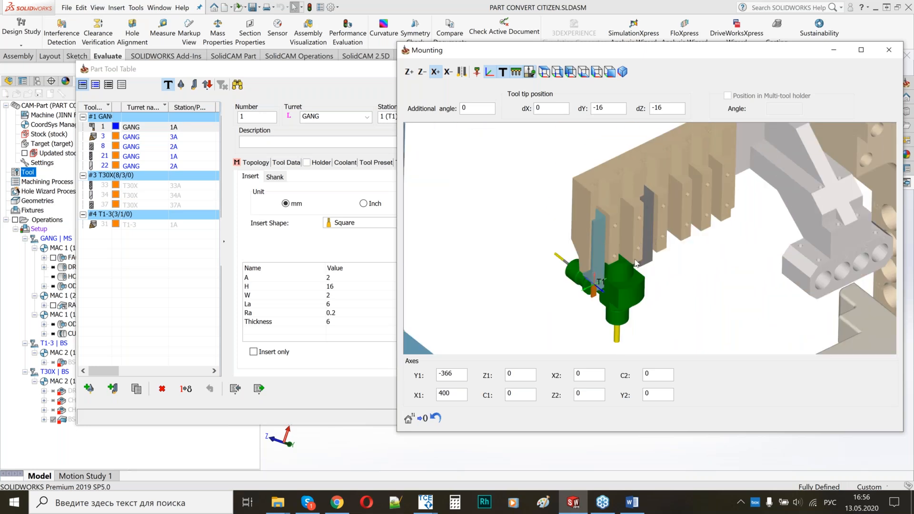
pyautogui.scroll(-4, 636, 263)
pyautogui.scroll(-1, 640, 266)
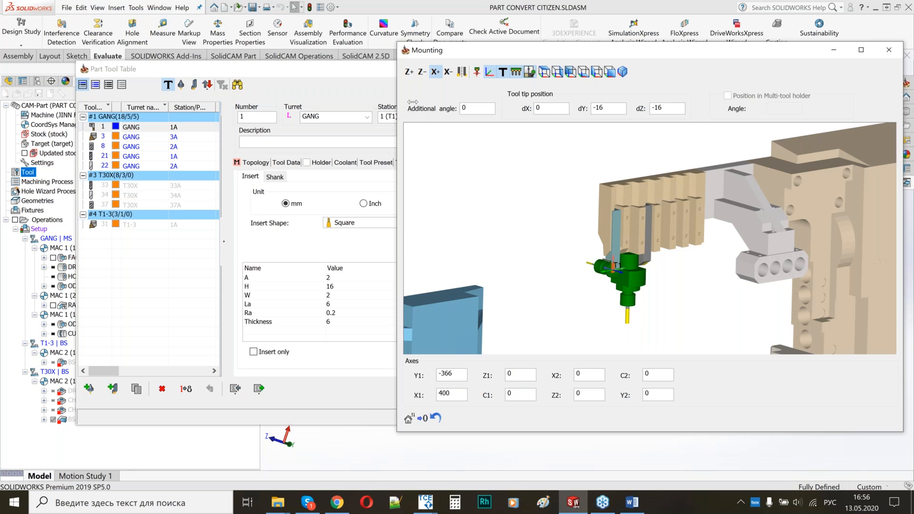
# Arrange the mounting view and the part tool table side by side, with the mounting view narrowed and made taller.
pyautogui.moveTo(397, 105); pyautogui.dragTo(551, 106)
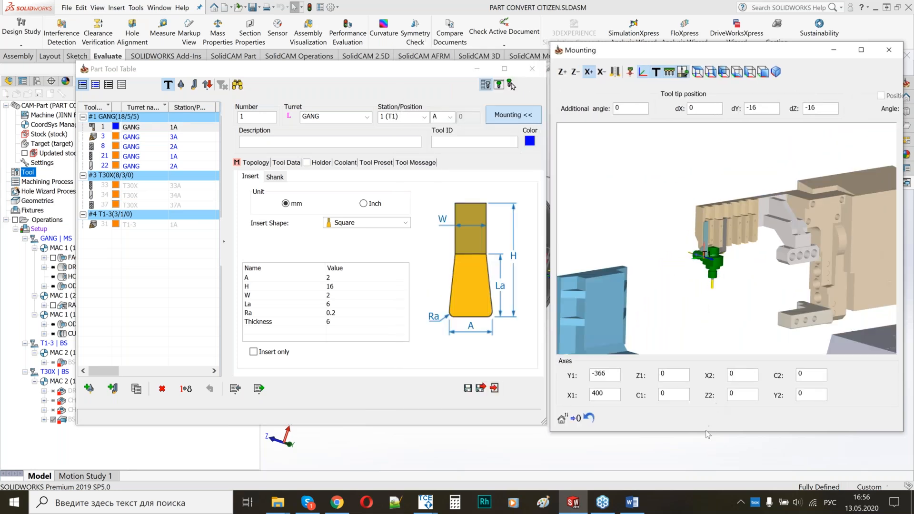
pyautogui.moveTo(704, 440); pyautogui.dragTo(705, 495)
pyautogui.scroll(-4, 731, 272)
pyautogui.scroll(3, 744, 266)
pyautogui.scroll(1, 744, 266)
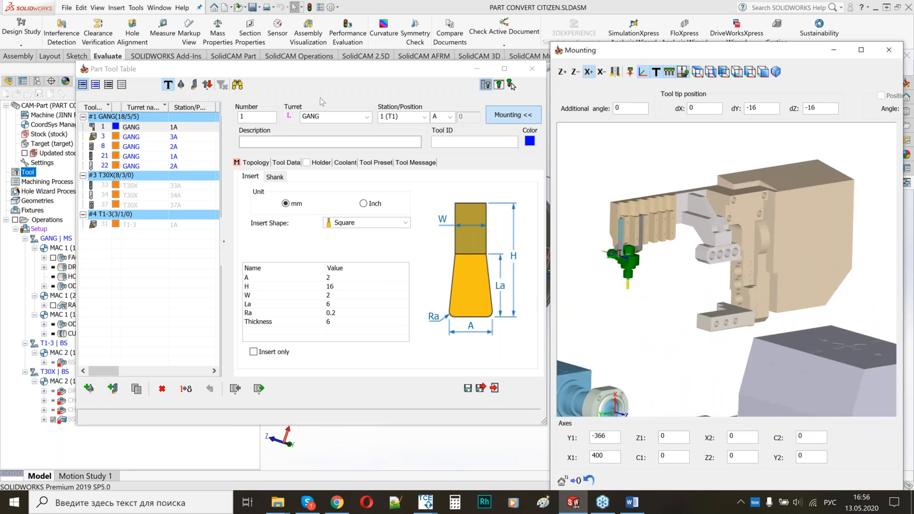
pyautogui.moveTo(329, 69); pyautogui.dragTo(311, 56)
# Move the 6 mm end mill, tool 8, to station 21 (T21) on the GANG turret.
pyautogui.click(645, 287)
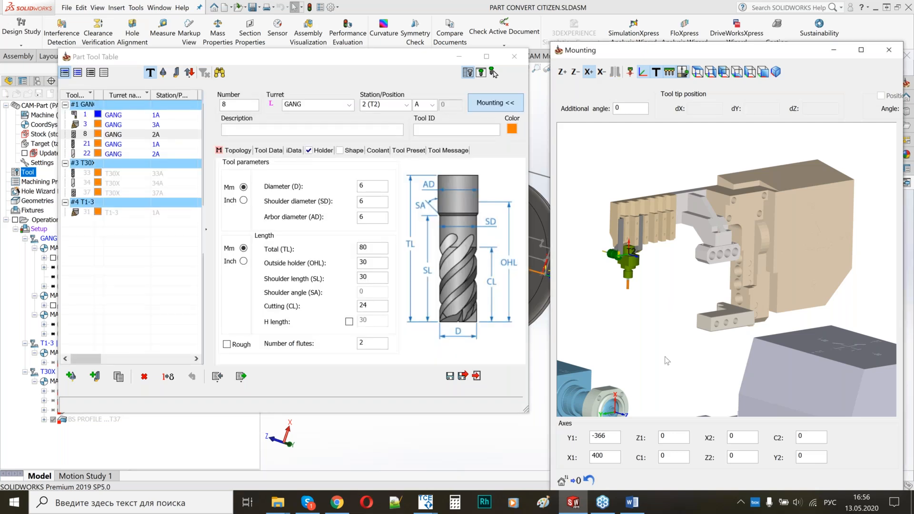
pyautogui.scroll(3, 751, 271)
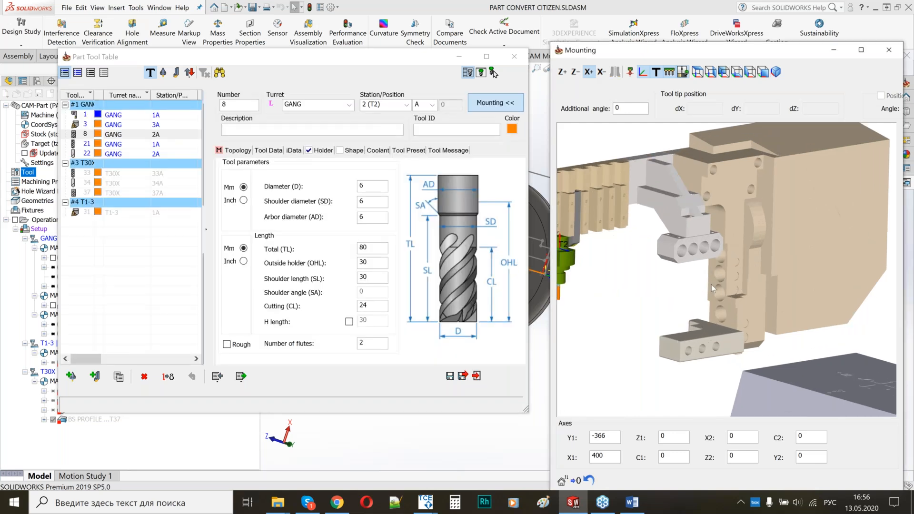
pyautogui.click(407, 106)
pyautogui.click(388, 194)
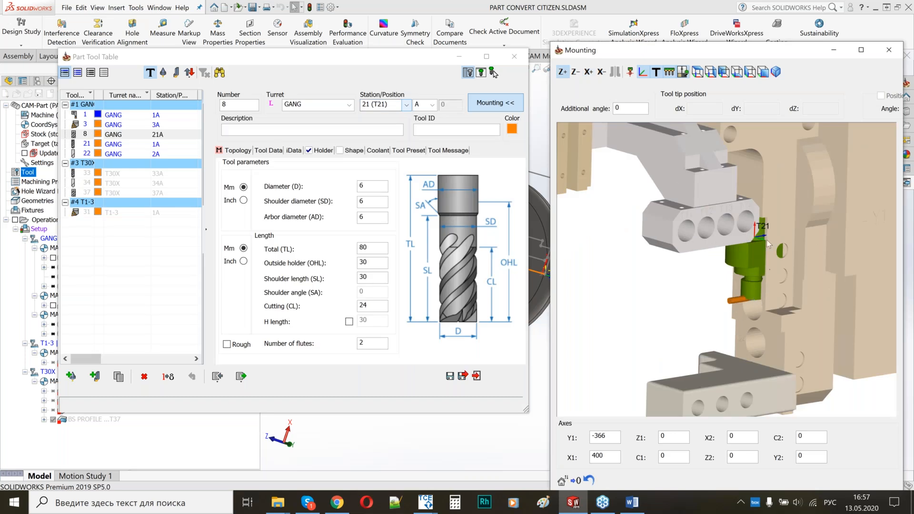
pyautogui.scroll(-2, 752, 267)
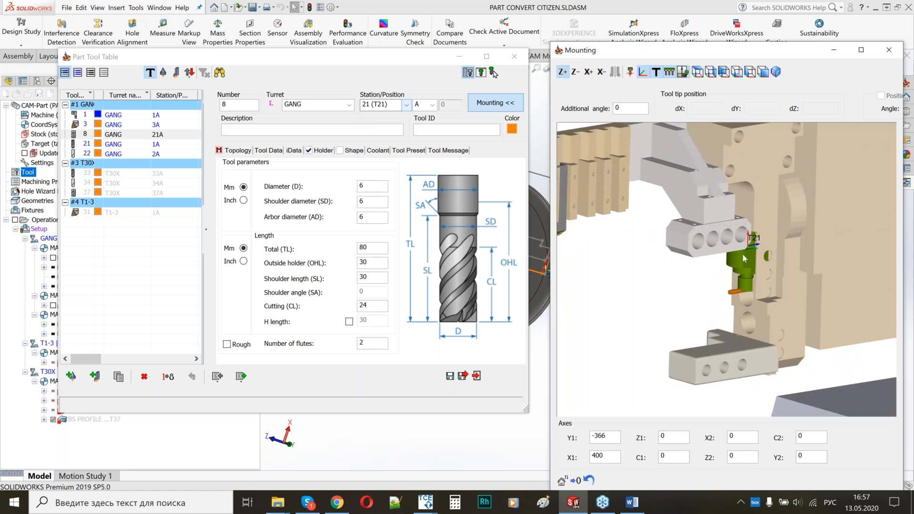
# Assign the T11 D25 holder from the global JINNFA library to the 6 mm end mill and set its tool number to 21.
pyautogui.click(323, 151)
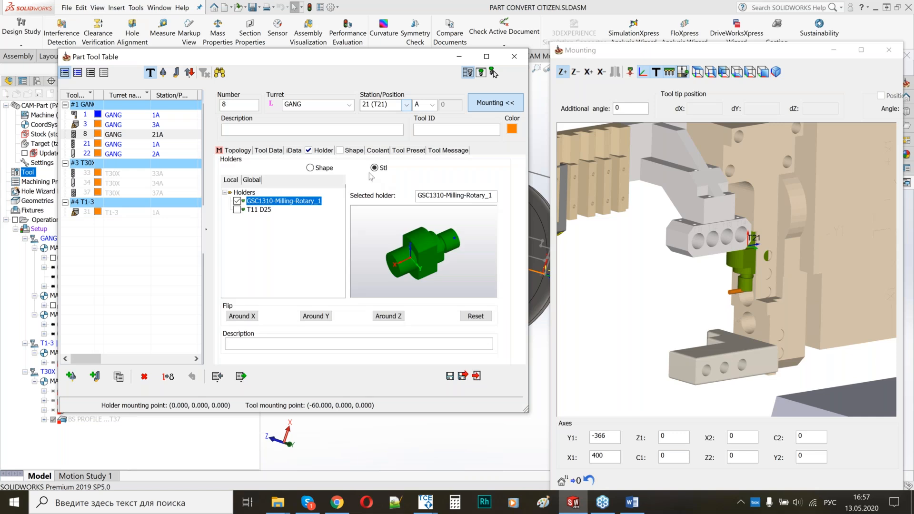
pyautogui.click(252, 180)
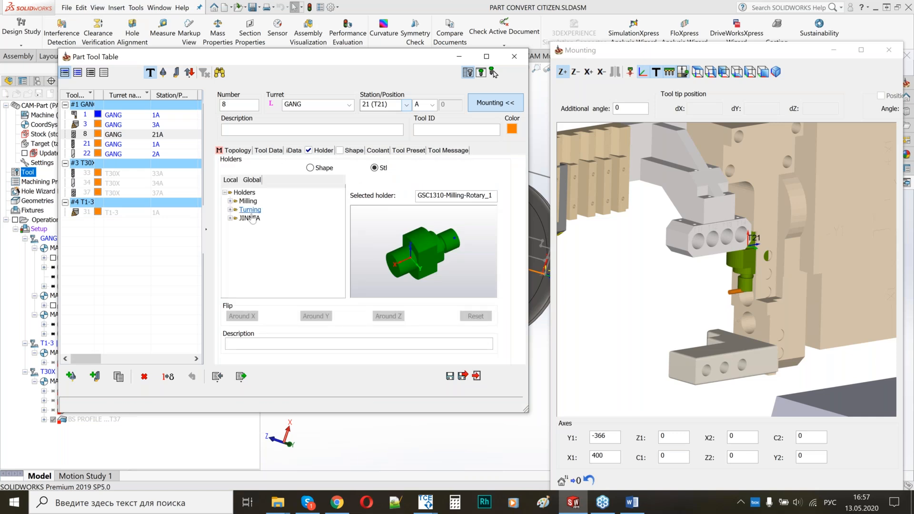
pyautogui.click(230, 218)
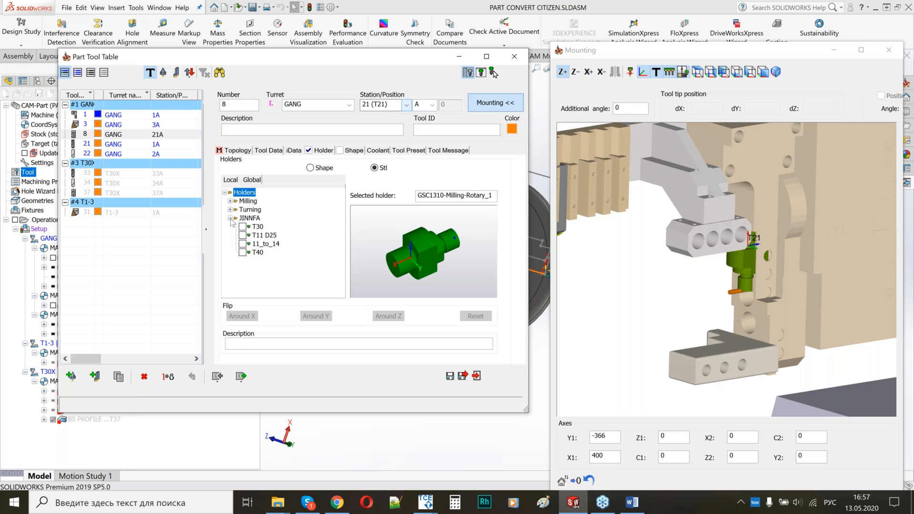
pyautogui.click(242, 235)
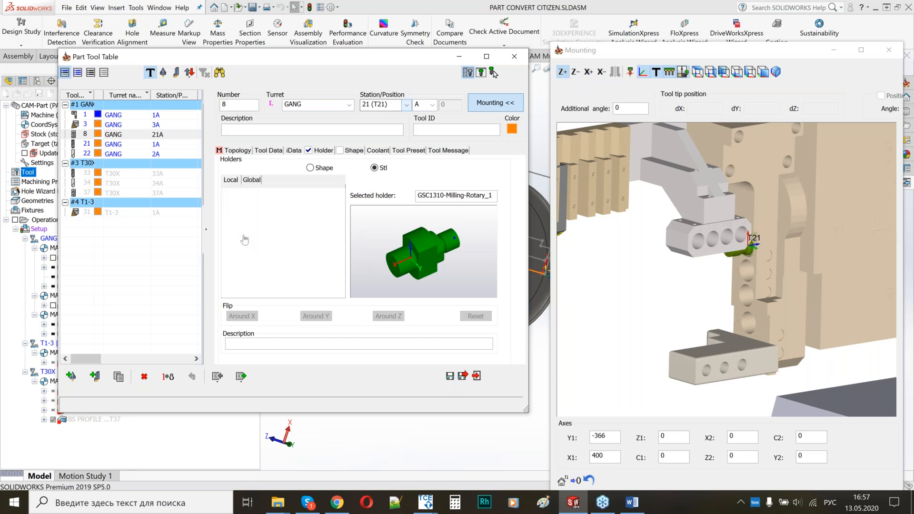
pyautogui.moveTo(813, 274); pyautogui.dragTo(752, 283, button='middle')
pyautogui.click(376, 244)
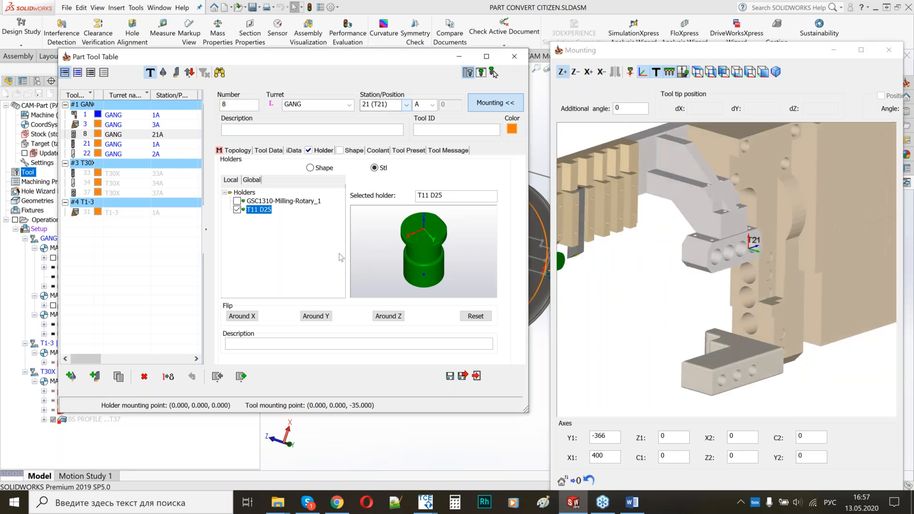
pyautogui.click(517, 186)
pyautogui.write('21')
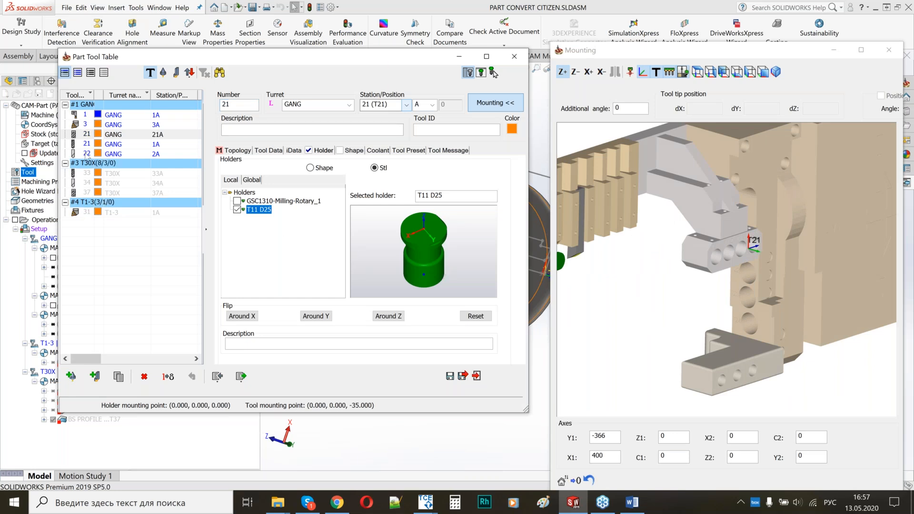
# Move the 2.5 mm drill to station 11 (T11) on the GANG turret and set its tool number to 11.
pyautogui.click(87, 144)
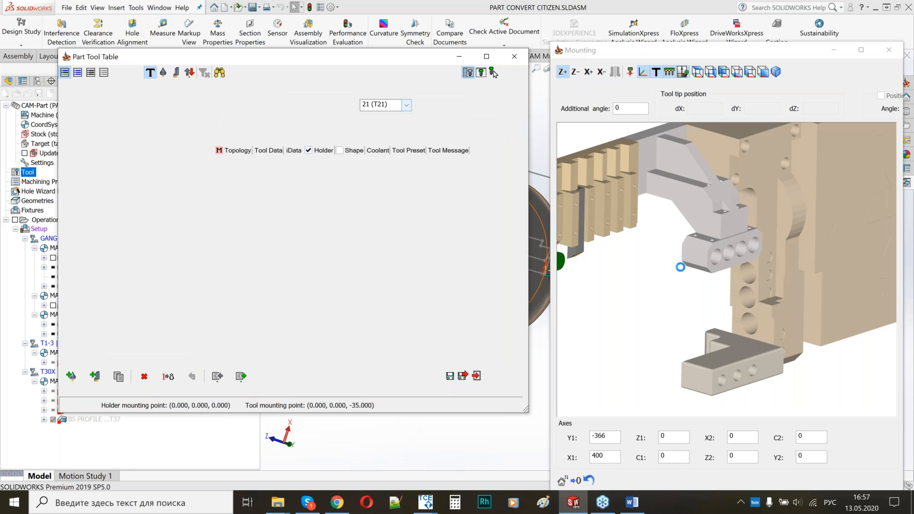
pyautogui.scroll(-3, 708, 275)
pyautogui.moveTo(702, 275); pyautogui.dragTo(787, 258, button='middle')
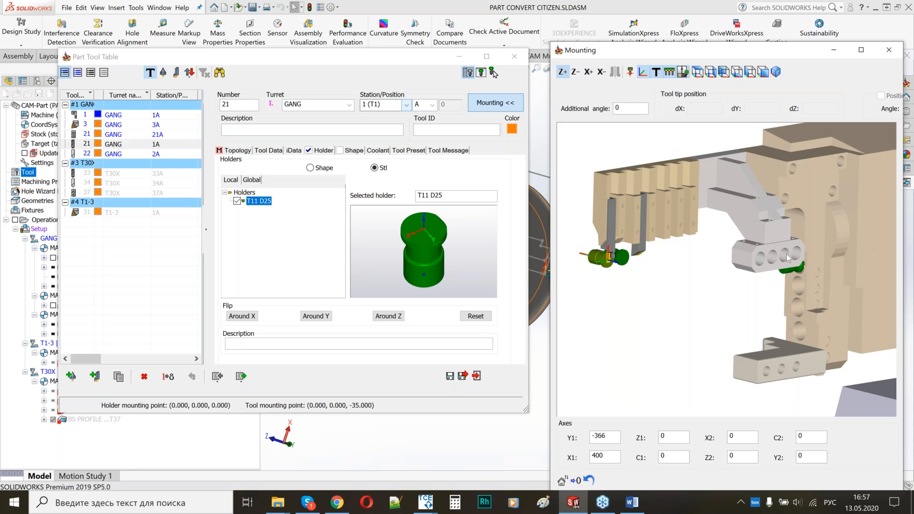
pyautogui.scroll(1, 762, 265)
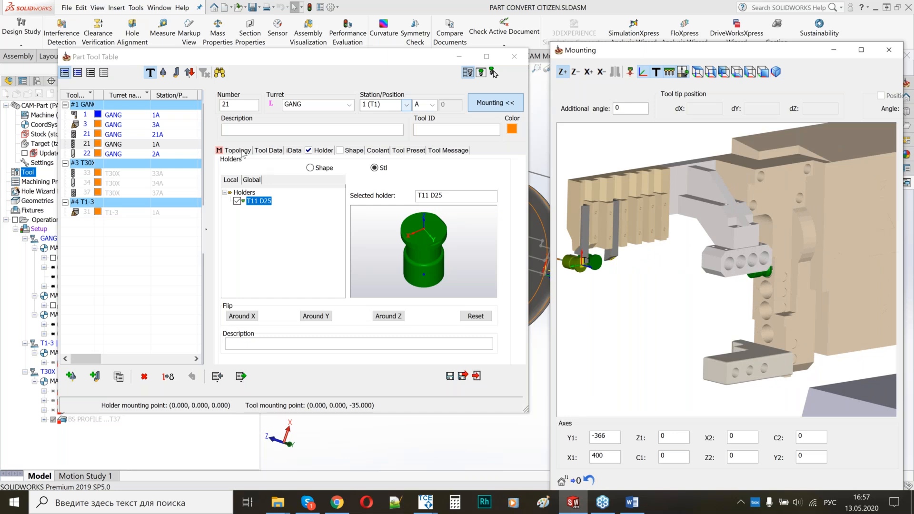
pyautogui.click(242, 151)
pyautogui.click(406, 105)
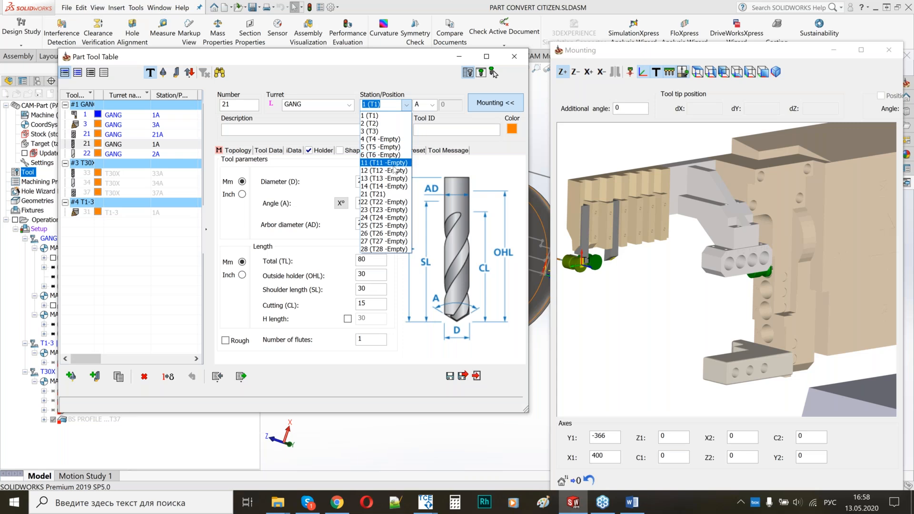
pyautogui.click(394, 164)
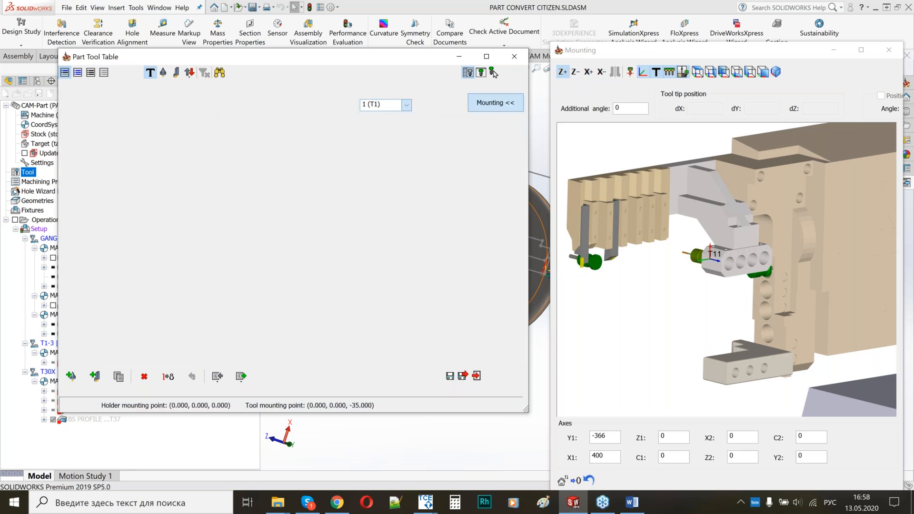
pyautogui.moveTo(691, 294); pyautogui.dragTo(717, 283, button='middle')
pyautogui.scroll(3, 666, 253)
pyautogui.scroll(4, 581, 193)
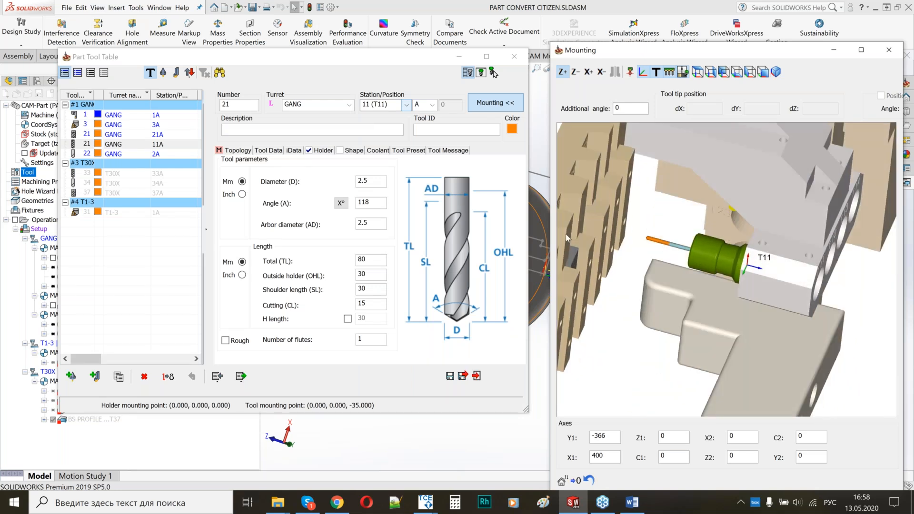
pyautogui.scroll(-2, 717, 283)
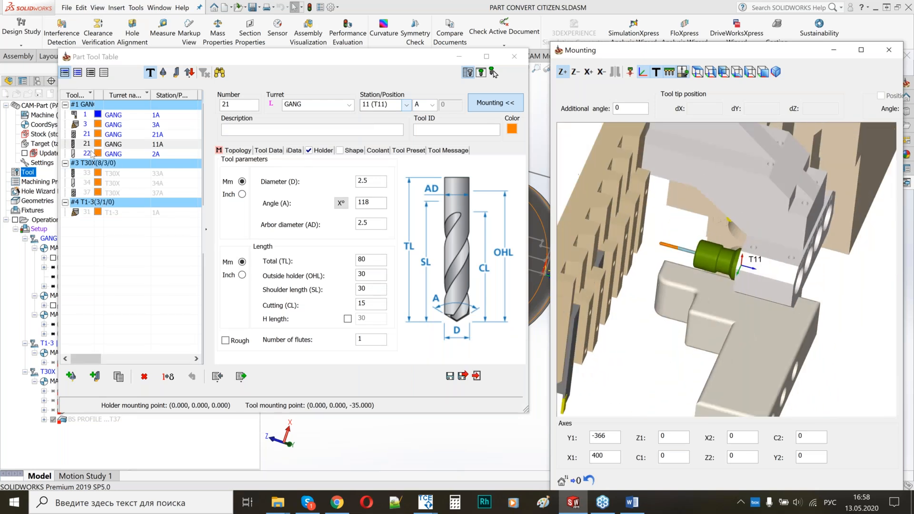
pyautogui.doubleClick(231, 104)
pyautogui.write('11')
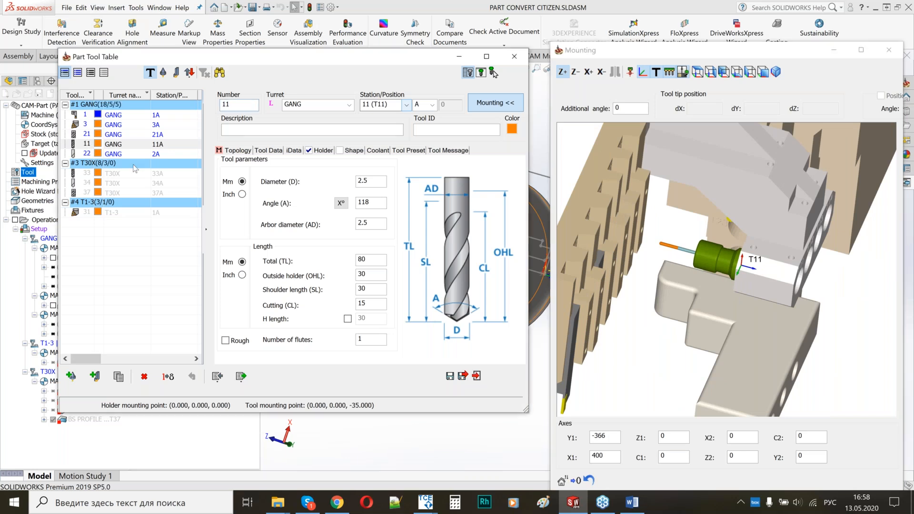
# Move the 6 mm, 90-degree chamfer drill to station 13 (T13) on the GANG turret and set its tool number to 13.
pyautogui.click(85, 154)
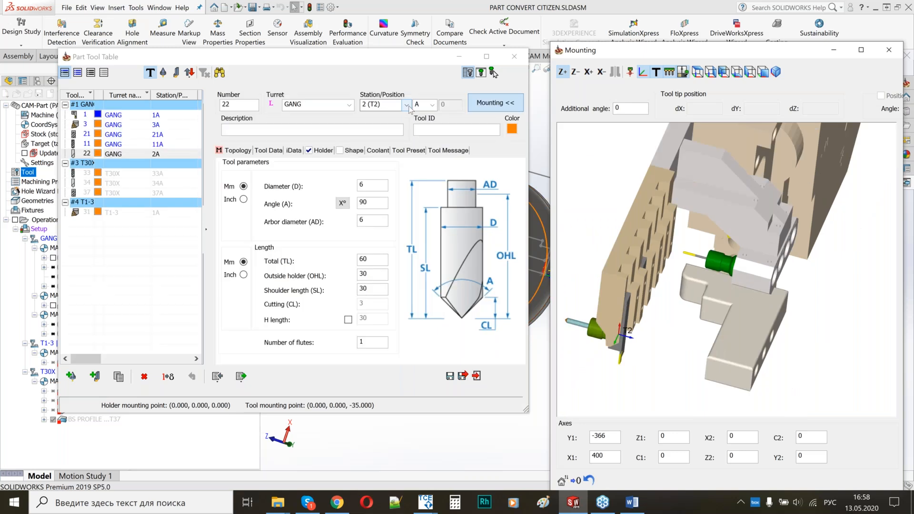
pyautogui.click(408, 105)
pyautogui.click(399, 178)
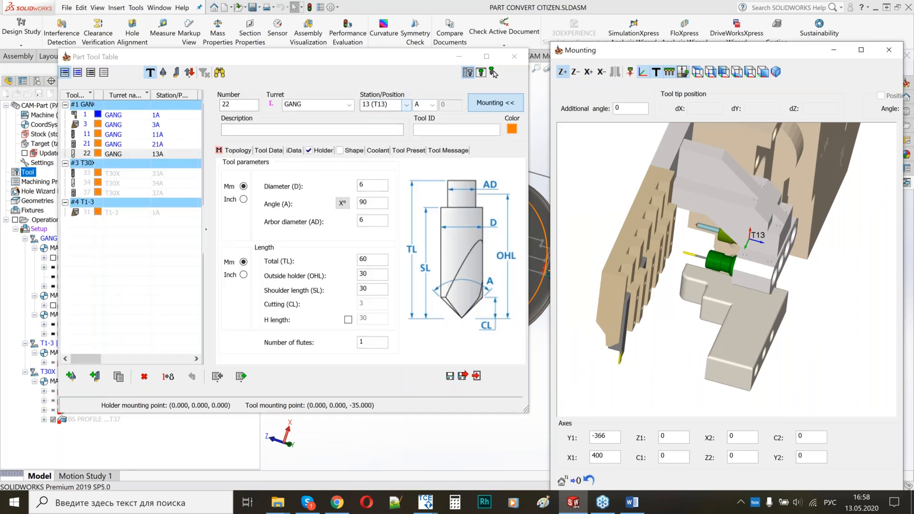
pyautogui.doubleClick(224, 104)
pyautogui.write('13')
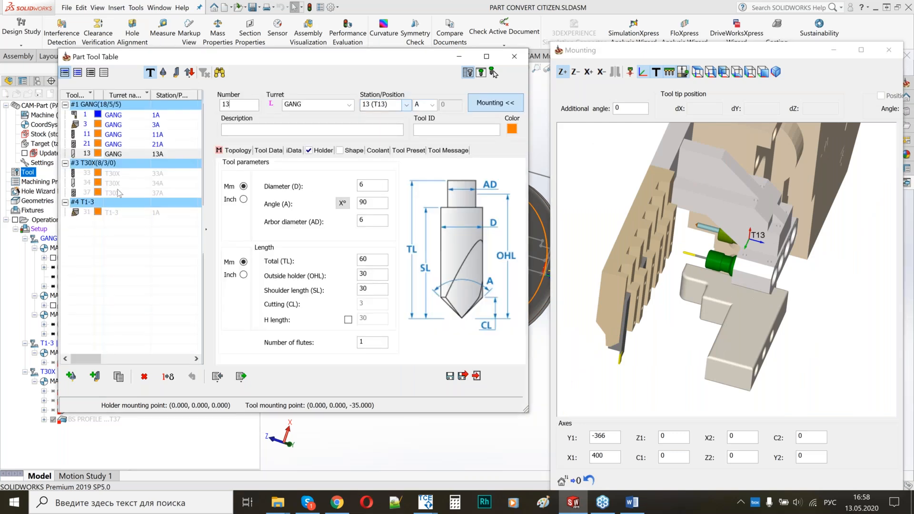
# Set the tool number of the 55-degree turning tool on the T1-3 turret to 1.
pyautogui.click(88, 213)
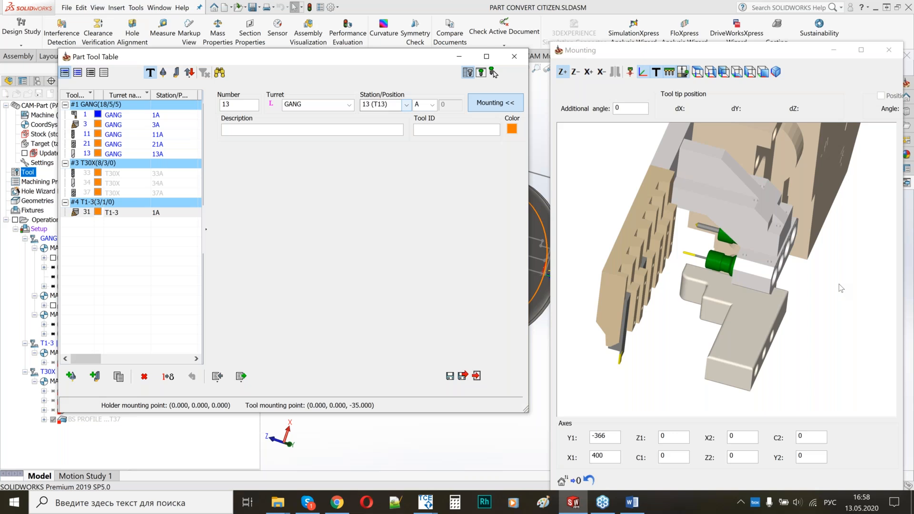
pyautogui.click(760, 252)
pyautogui.moveTo(694, 287); pyautogui.dragTo(723, 262, button='middle')
pyautogui.scroll(5, 723, 261)
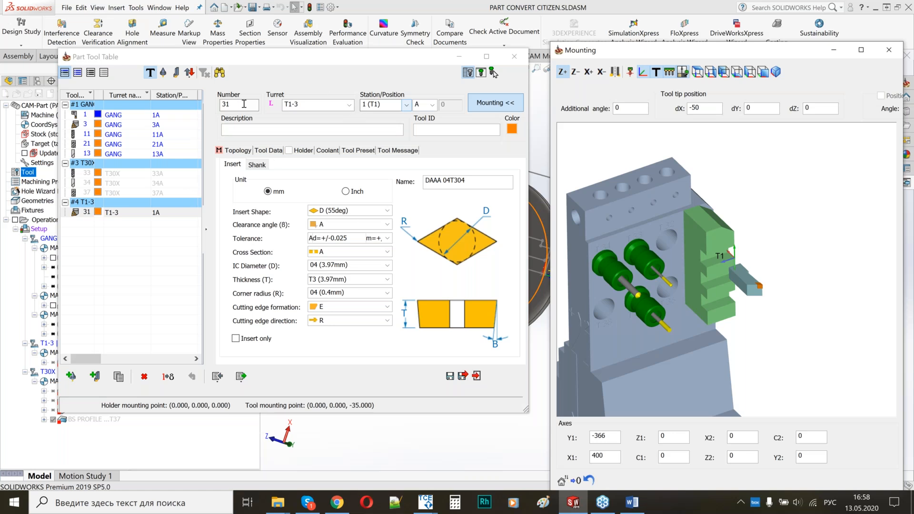
pyautogui.moveTo(243, 104); pyautogui.dragTo(210, 108)
pyautogui.write('1')
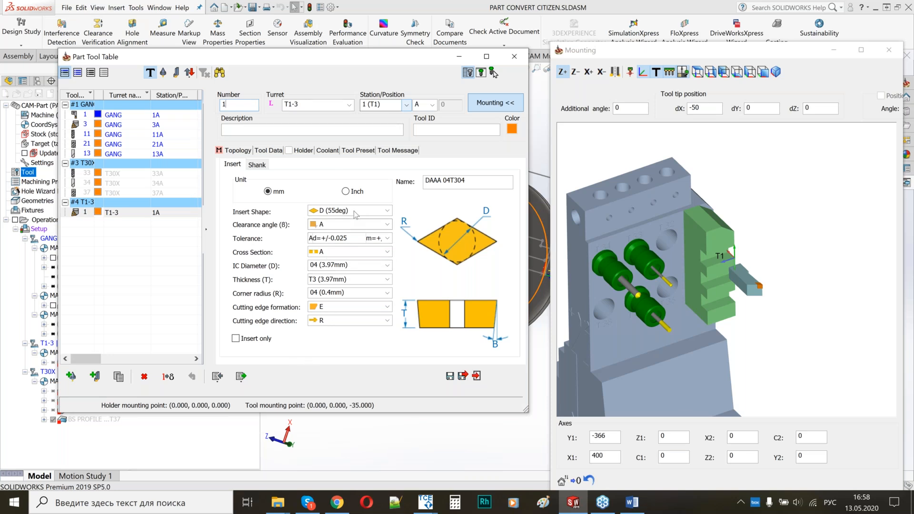
# Change the T1-3 turning tool's cutting edge direction to L and its mounting orientation to X+.
pyautogui.click(329, 320)
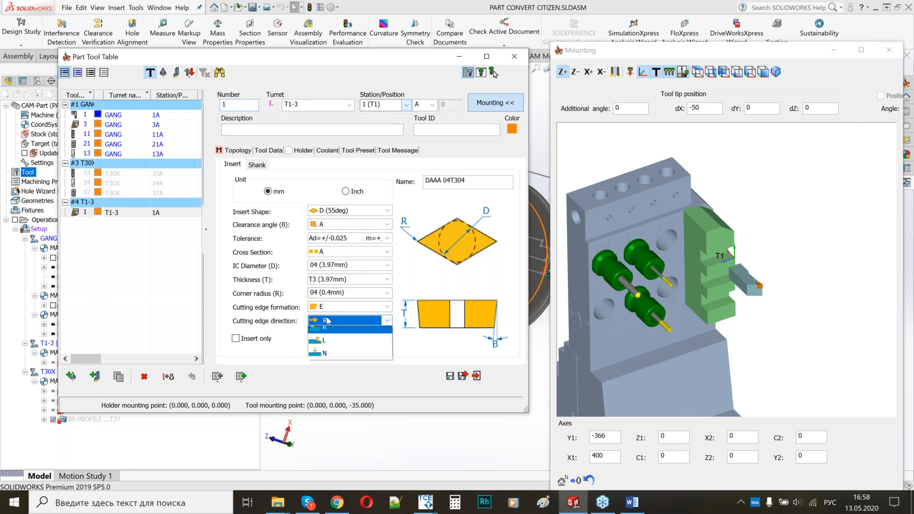
pyautogui.click(327, 346)
pyautogui.click(589, 77)
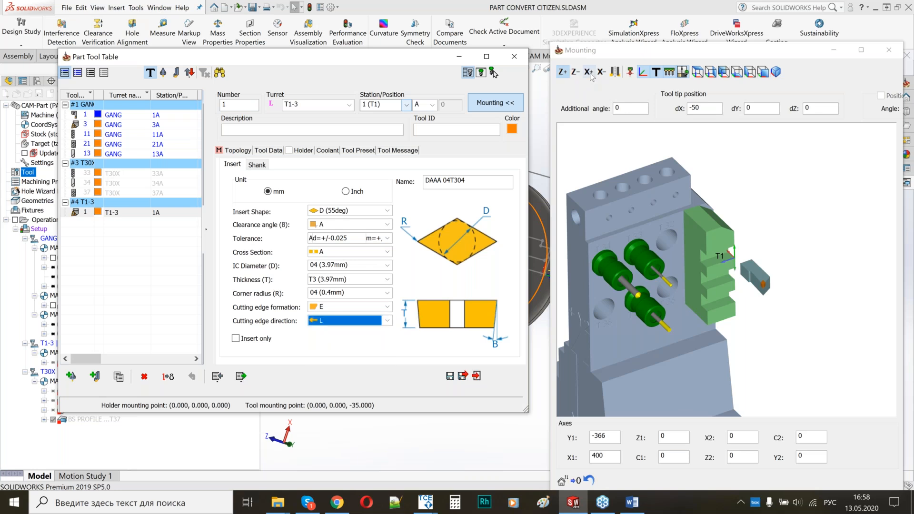
pyautogui.click(590, 73)
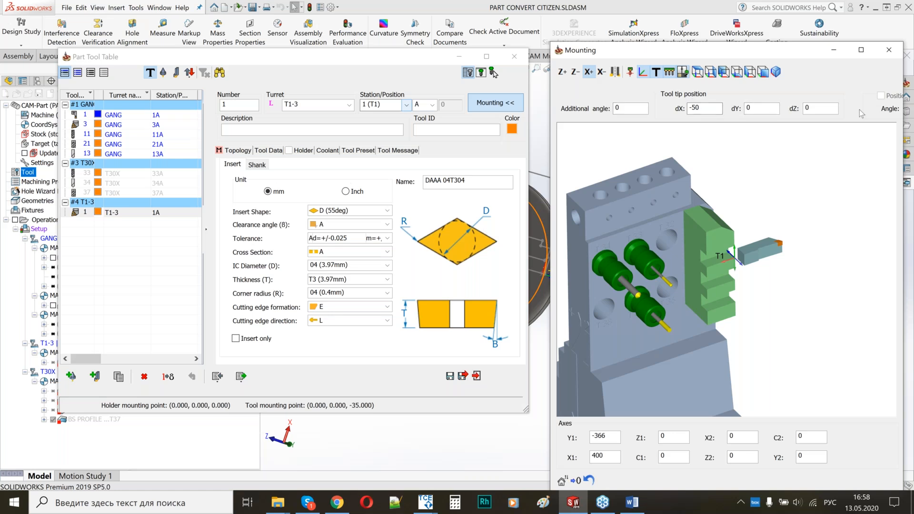
# Set the turning tool's tip position to dX -20 and dY -12 so the shank sits in station T1.
pyautogui.click(701, 107)
pyautogui.doubleClick(705, 108)
pyautogui.write('-20')
pyautogui.press('Return')
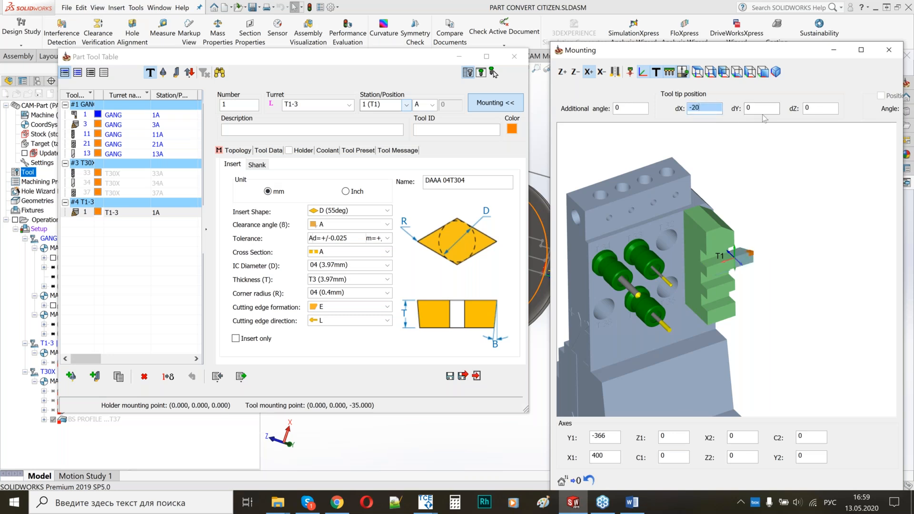
pyautogui.doubleClick(763, 109)
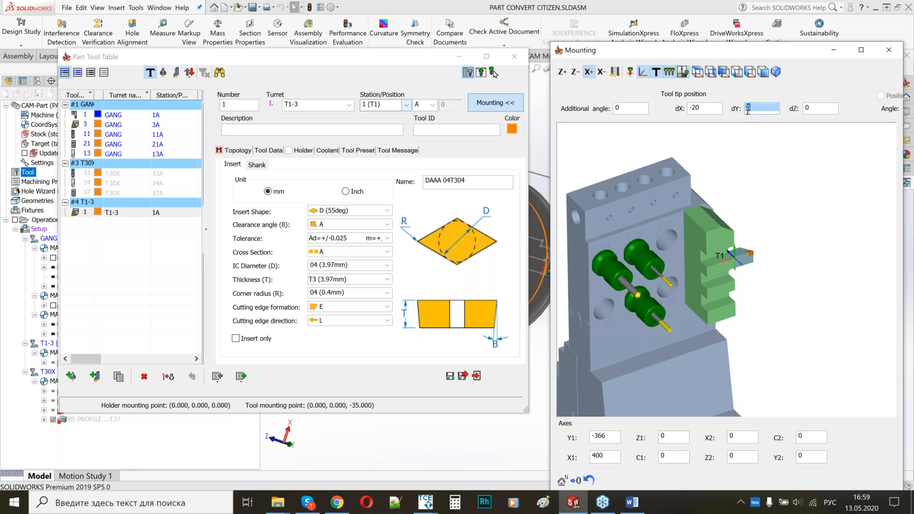
pyautogui.write('-12')
pyautogui.press('Return')
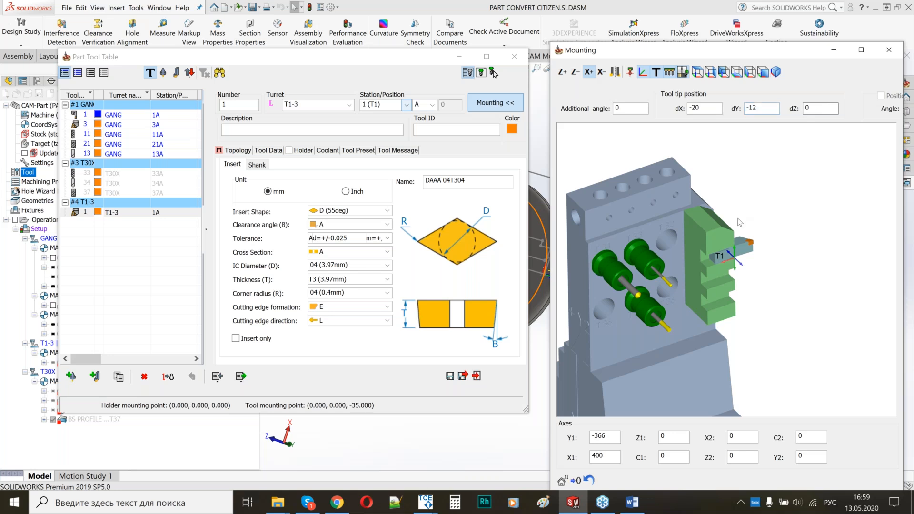
pyautogui.scroll(2, 740, 242)
pyautogui.scroll(1, 739, 242)
pyautogui.moveTo(739, 242); pyautogui.dragTo(715, 252, button='middle')
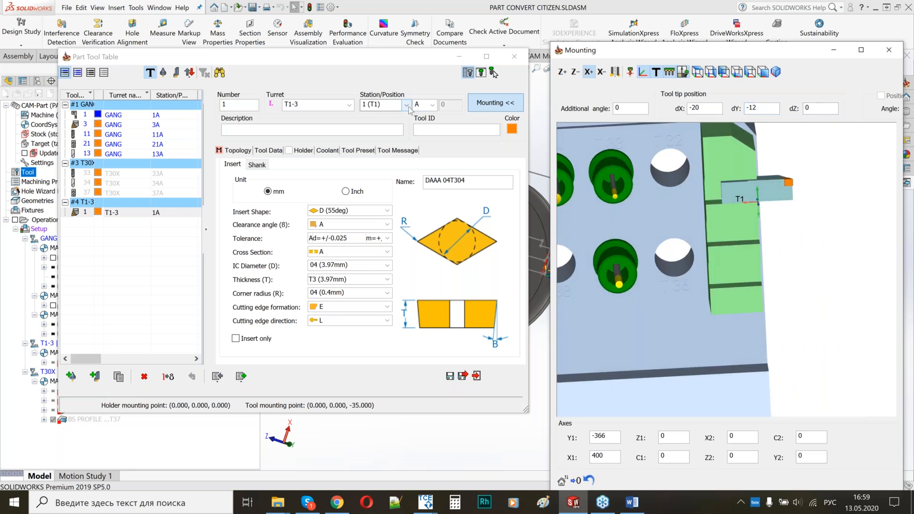
pyautogui.click(407, 105)
pyautogui.click(407, 105)
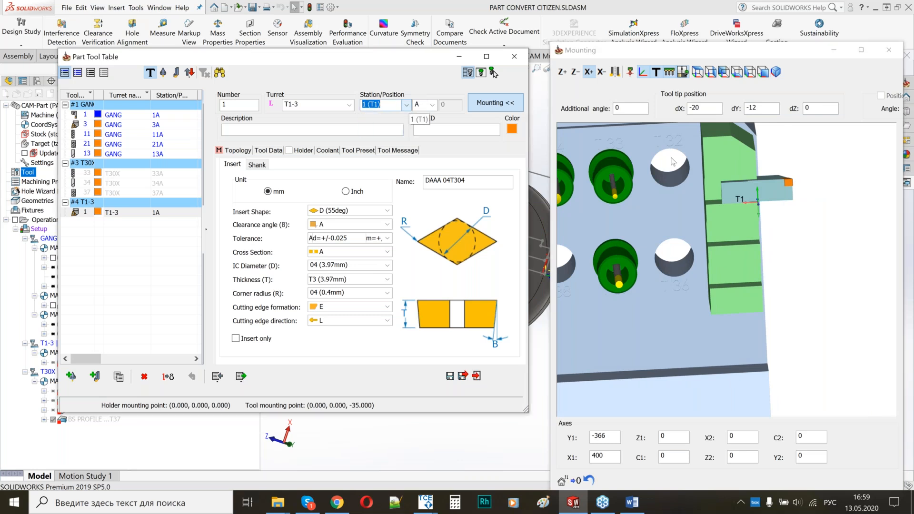
pyautogui.scroll(-5, 779, 168)
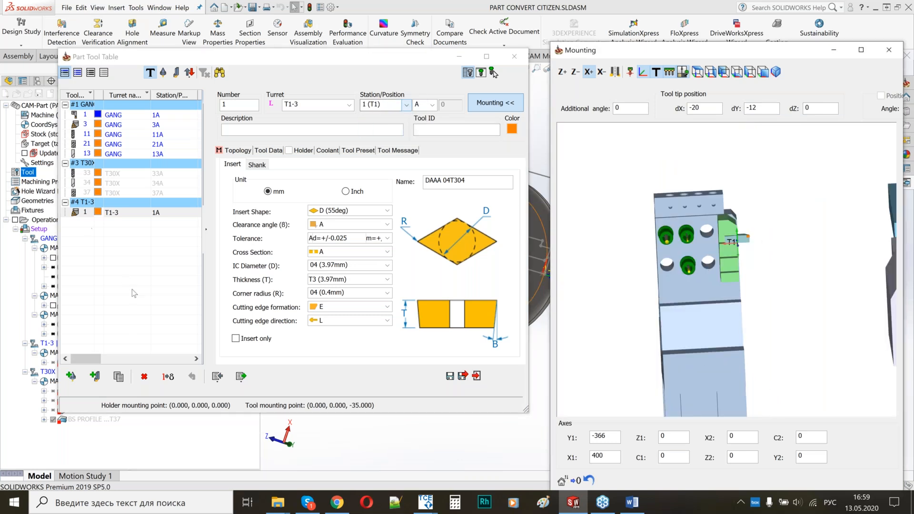
# Save and close the part tool table, accepting modification of the BS-FACE operation that uses the changed tool.
pyautogui.click(465, 376)
pyautogui.click(464, 376)
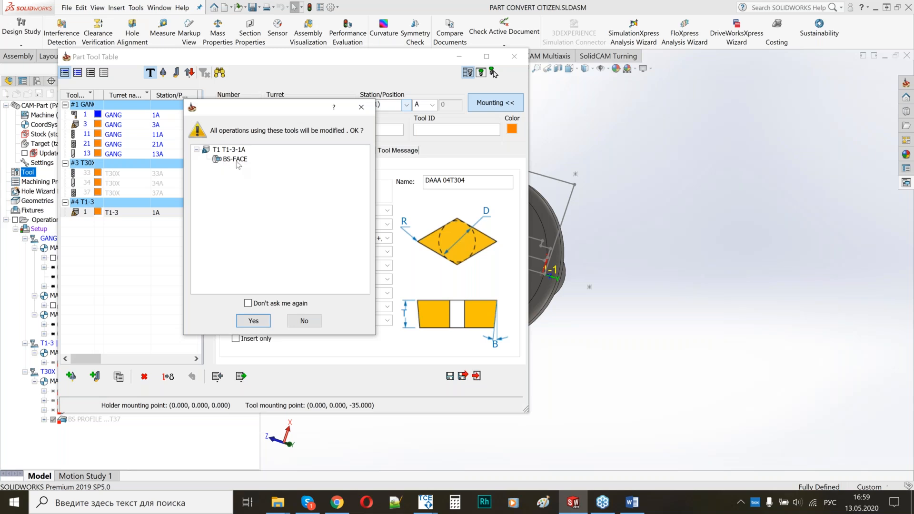
pyautogui.click(260, 325)
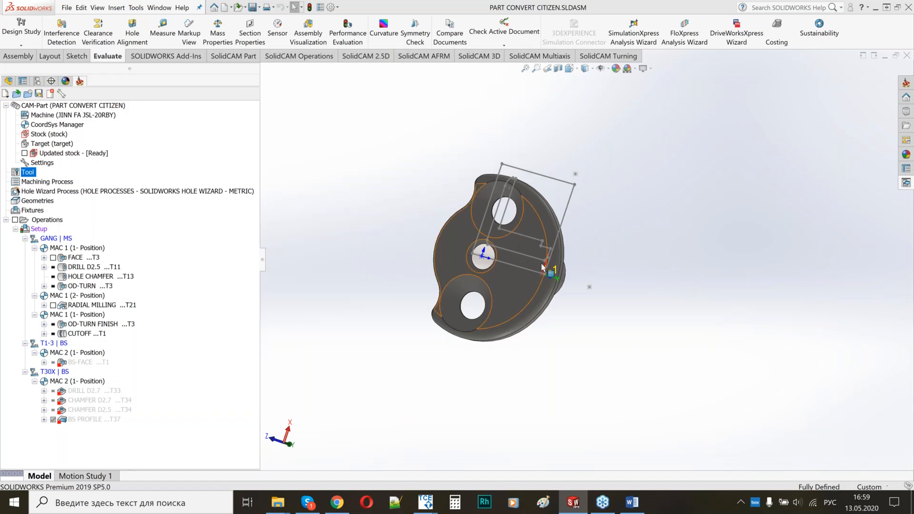
# Review the levels, technology and link settings of the DRILL D2.5 operation, then save and calculate it.
pyautogui.moveTo(481, 266); pyautogui.dragTo(565, 265, button='middle')
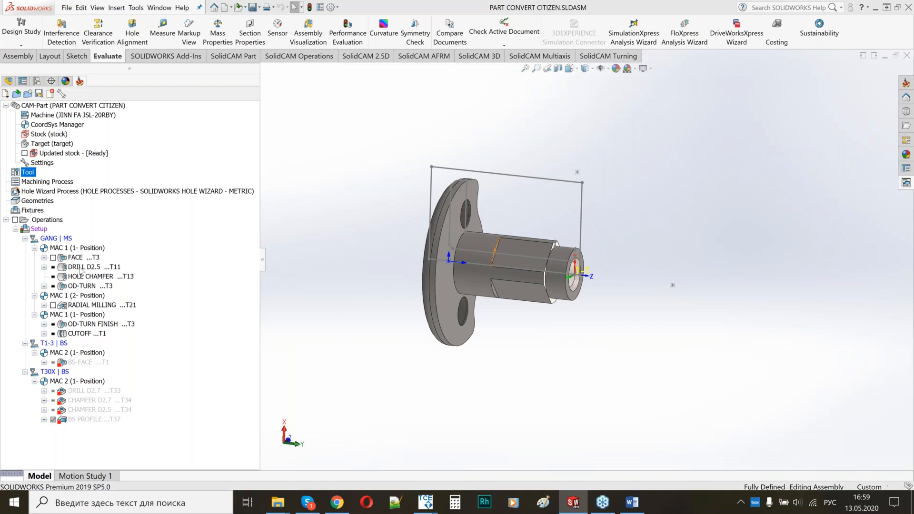
pyautogui.doubleClick(84, 267)
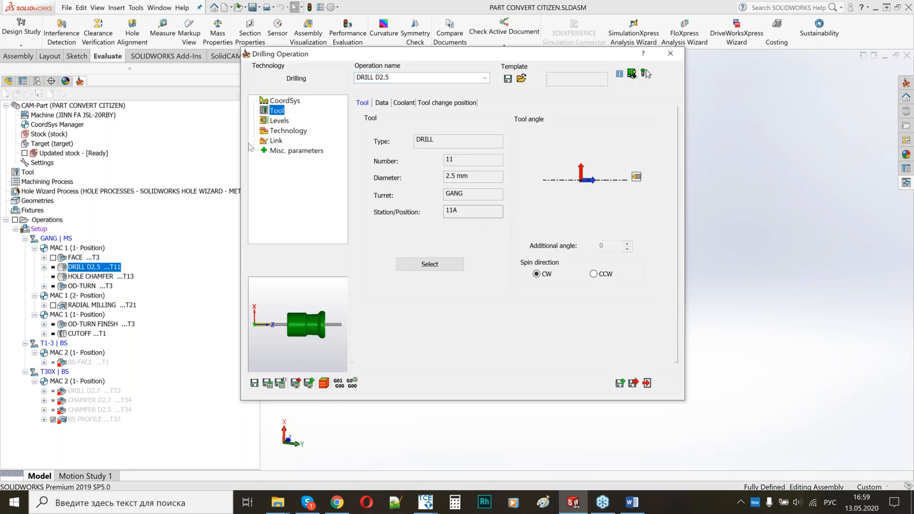
pyautogui.click(281, 120)
pyautogui.click(286, 132)
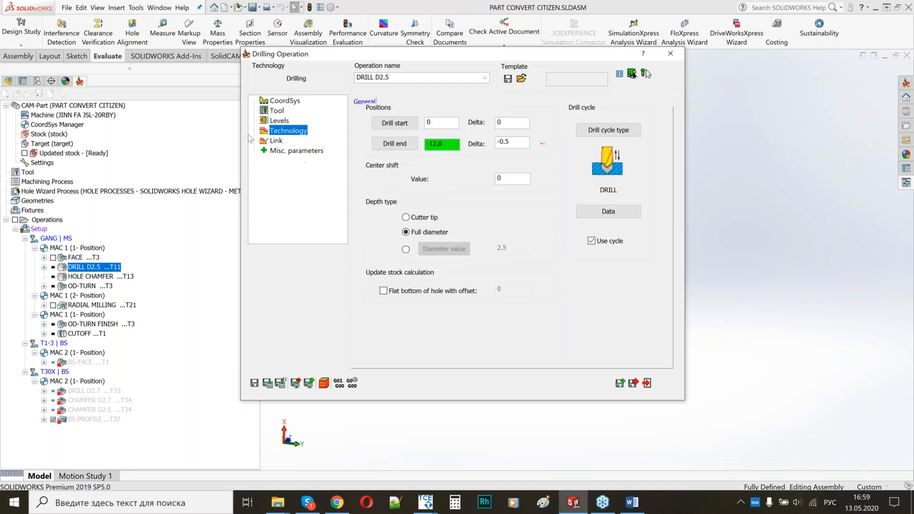
pyautogui.click(276, 140)
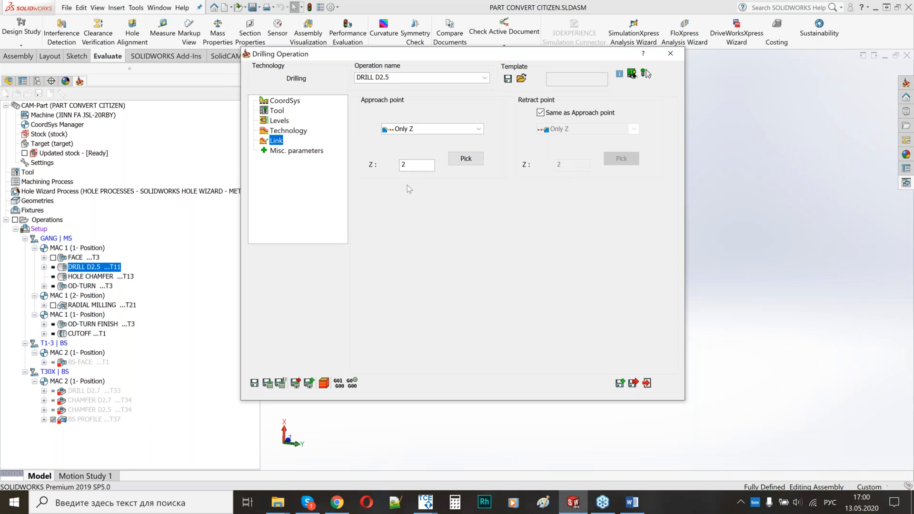
pyautogui.click(269, 384)
pyautogui.click(56, 271)
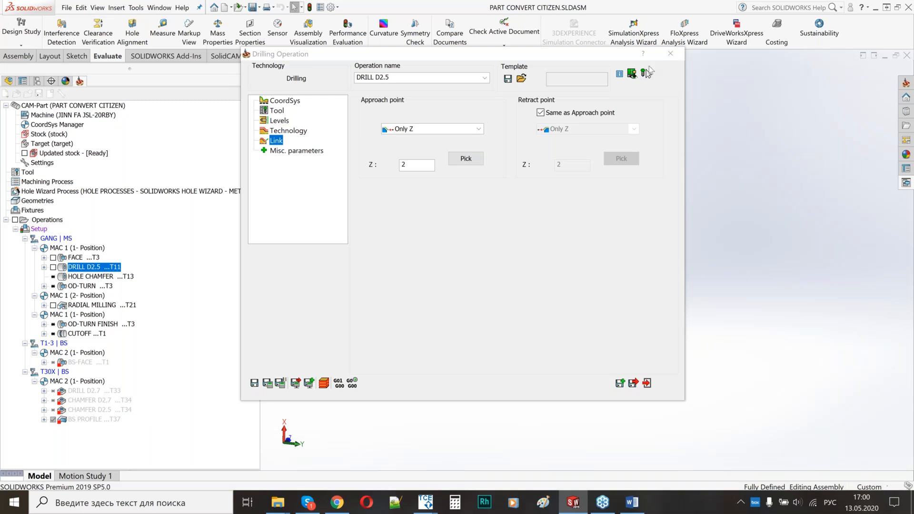
pyautogui.click(671, 53)
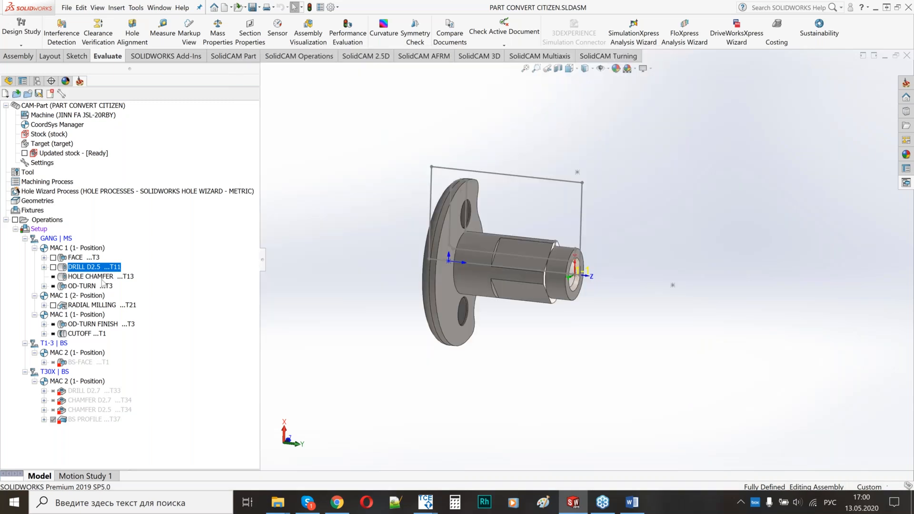
# Set the retract point Z of the HOLE CHAMFER operation to 2, then save and calculate it.
pyautogui.click(102, 278)
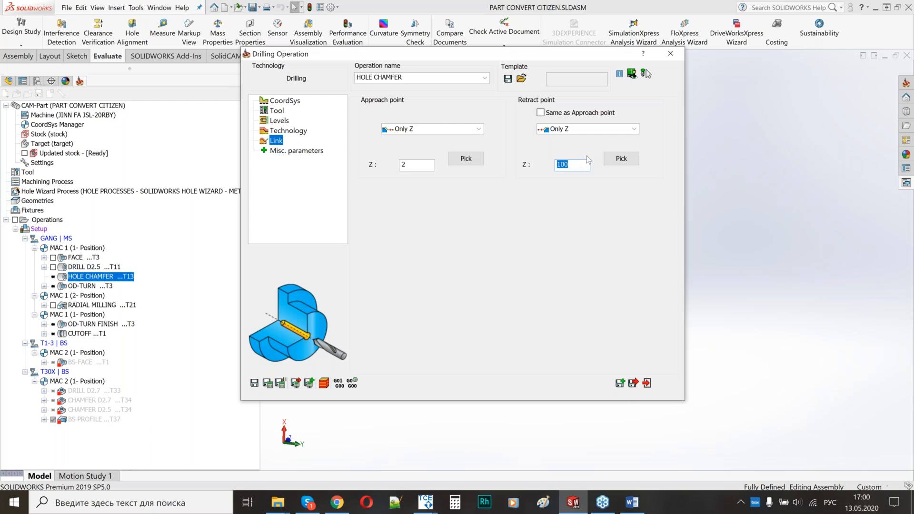
pyautogui.write('2')
pyautogui.click(268, 384)
pyautogui.click(633, 383)
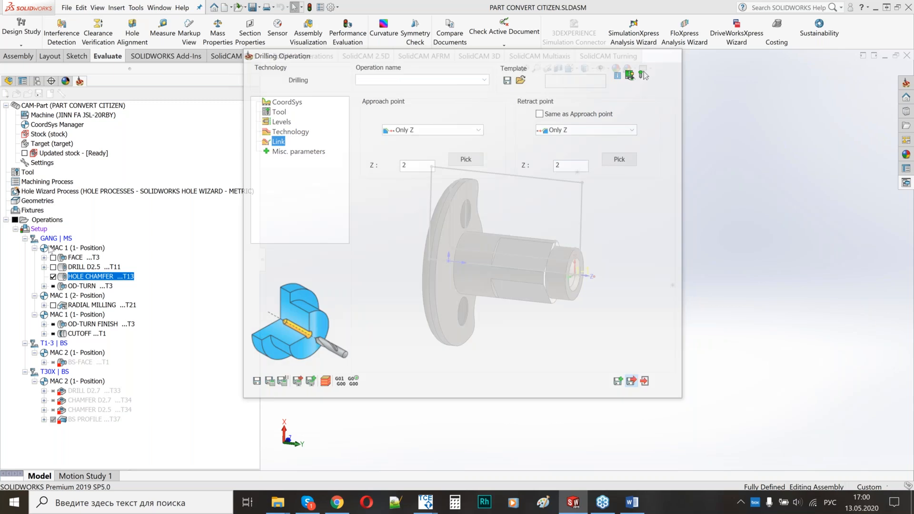
# Calculate the operations from OD-TURN through CUTOFF, skipping recalculation of RADIAL MILLING, and turn off the toolpath display.
pyautogui.click(87, 288)
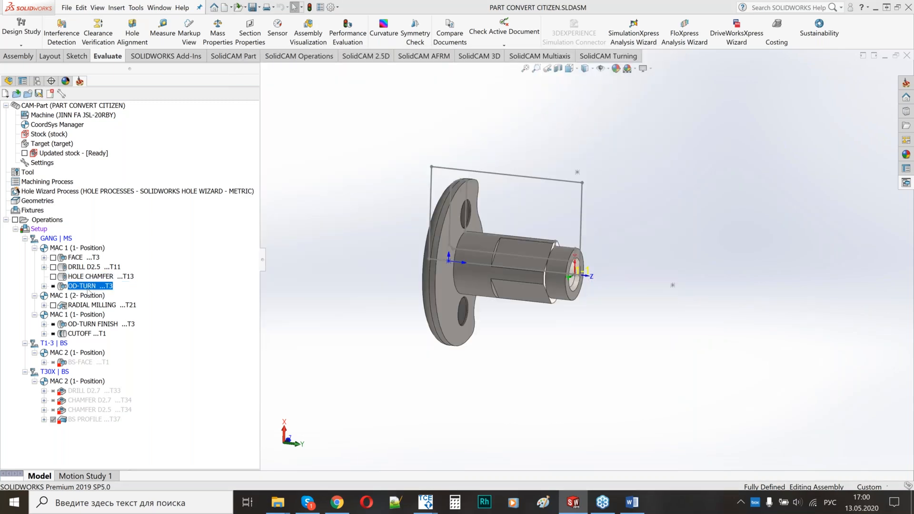
pyautogui.keyDown('shift'); pyautogui.click(81, 334); pyautogui.keyUp('shift')
pyautogui.rightClick(82, 334)
pyautogui.click(114, 133)
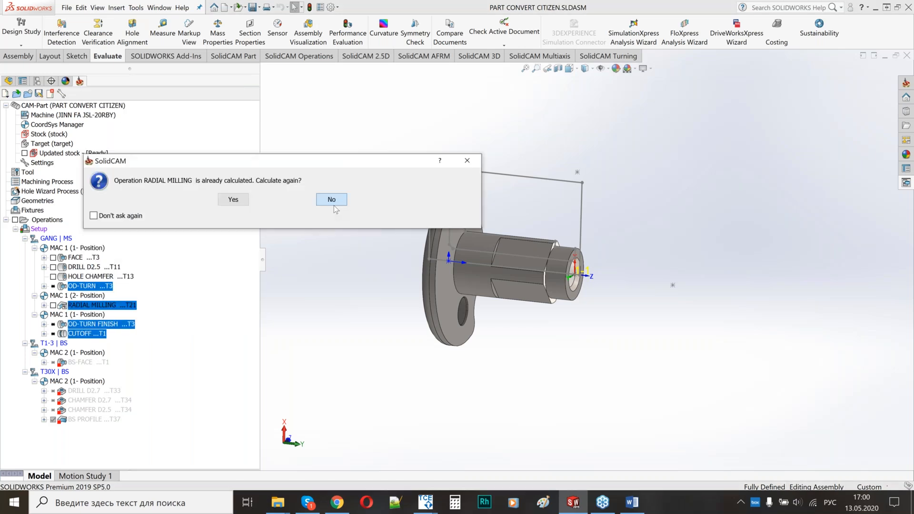
pyautogui.click(333, 201)
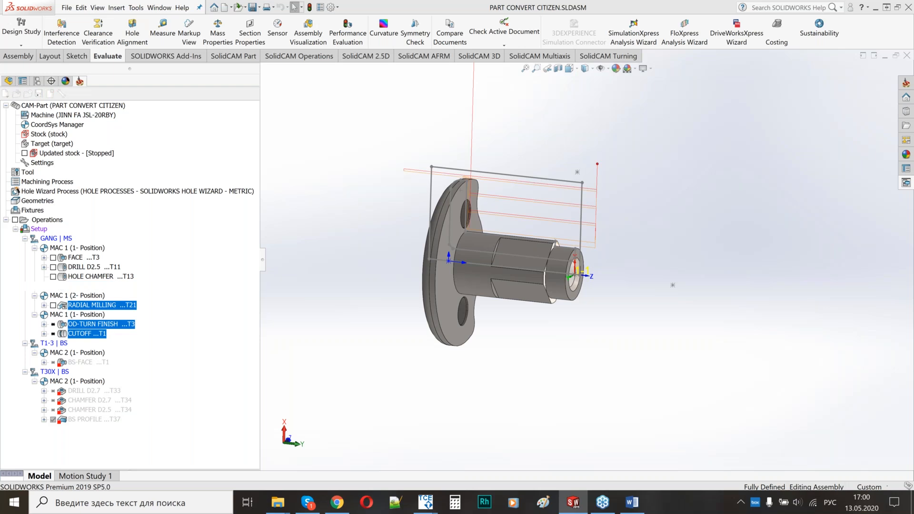
pyautogui.click(15, 220)
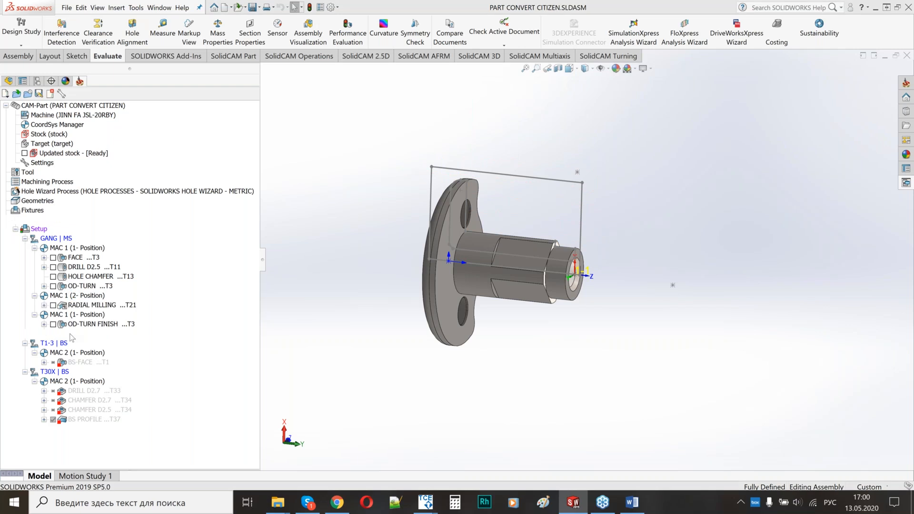
# Add a machine control operation after OD-TURN FINISH using the Z1 Preposition technology.
pyautogui.click(94, 325)
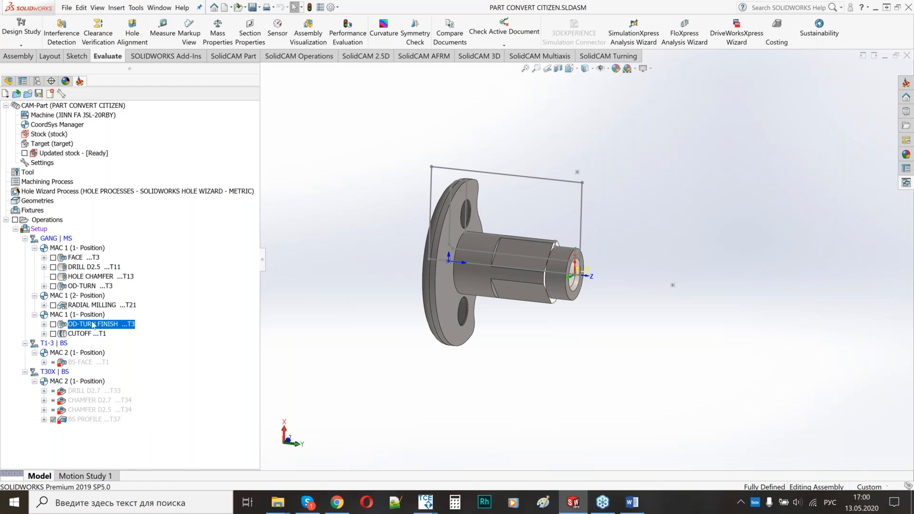
pyautogui.rightClick(94, 325)
pyautogui.click(285, 146)
pyautogui.click(219, 68)
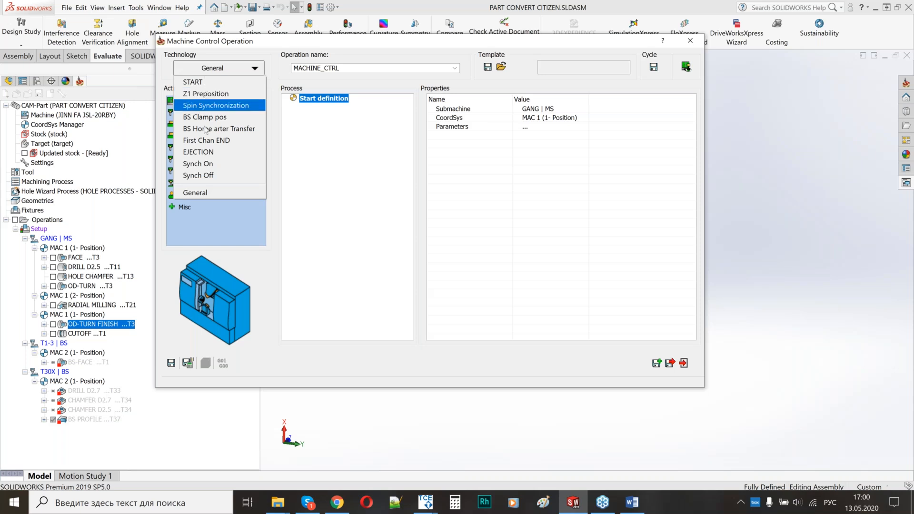
pyautogui.click(202, 94)
pyautogui.doubleClick(222, 95)
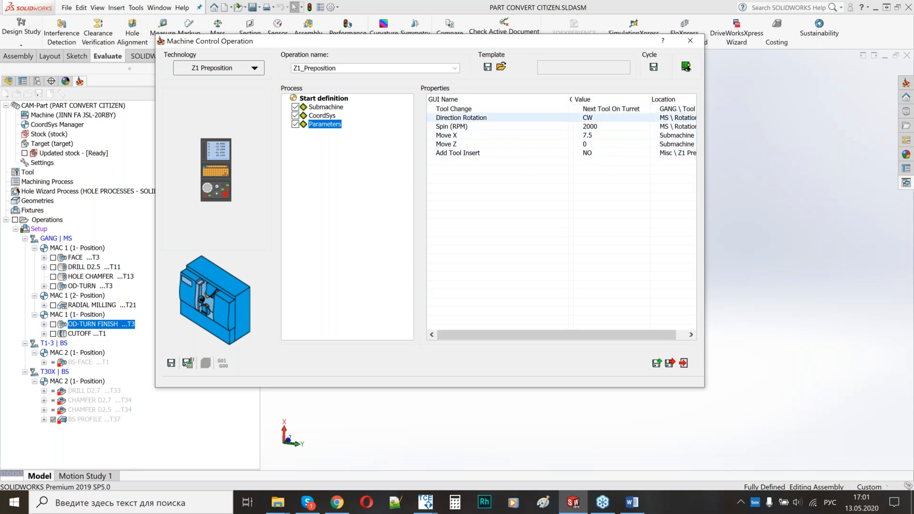
# Assign turning tool 1 on the GANG turret as the tool change for the Z1 Preposition operation.
pyautogui.click(601, 109)
pyautogui.click(601, 109)
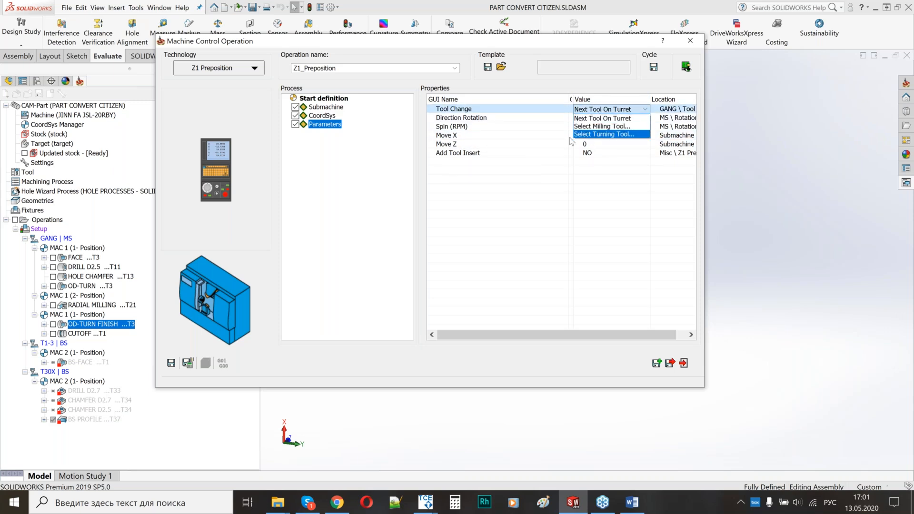
pyautogui.press('Return')
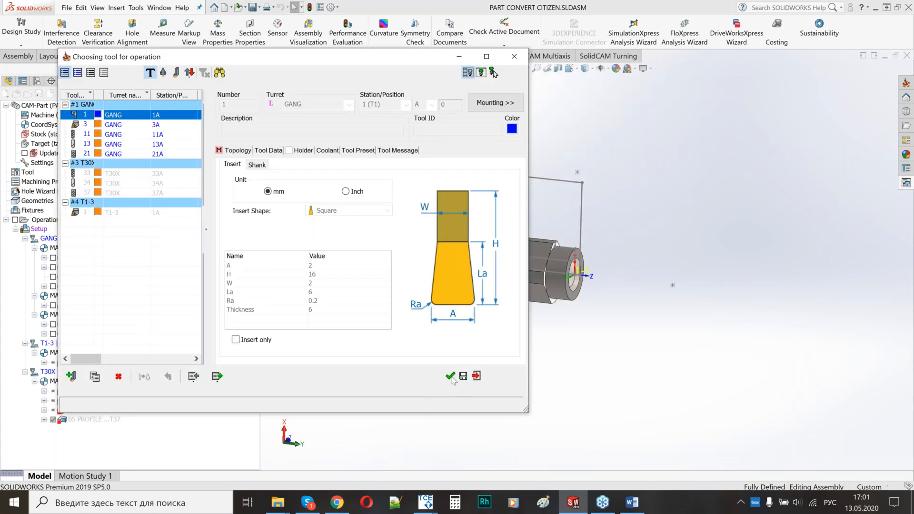
pyautogui.click(451, 376)
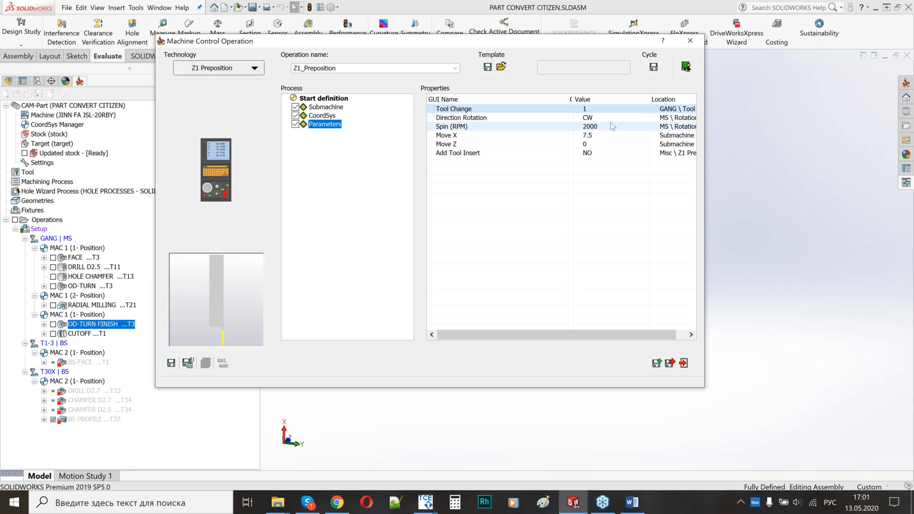
# Set the Move X value of the Z1 Preposition operation to 20.
pyautogui.click(598, 139)
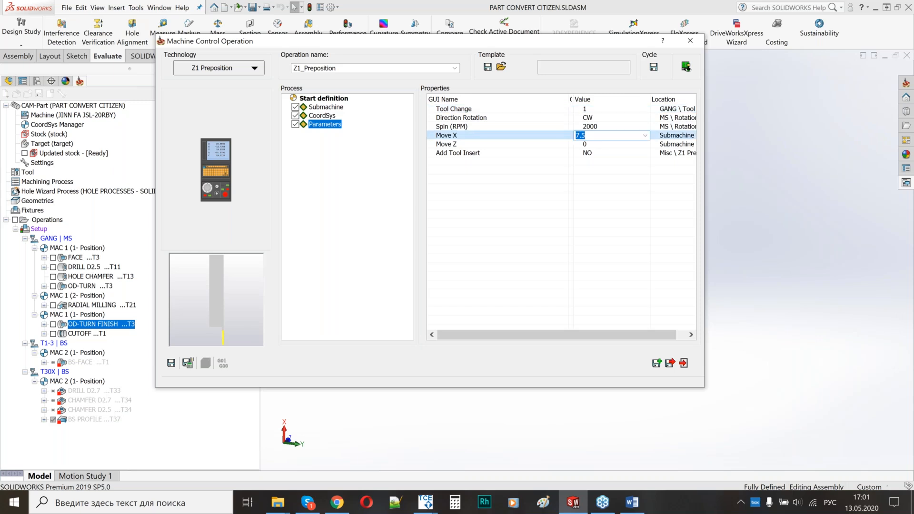
pyautogui.write('4')
pyautogui.write('20')
# Take the Move Z position of the Z1 Preposition operation from a point on the back of the part's flange.
pyautogui.rightClick(592, 145)
pyautogui.click(609, 150)
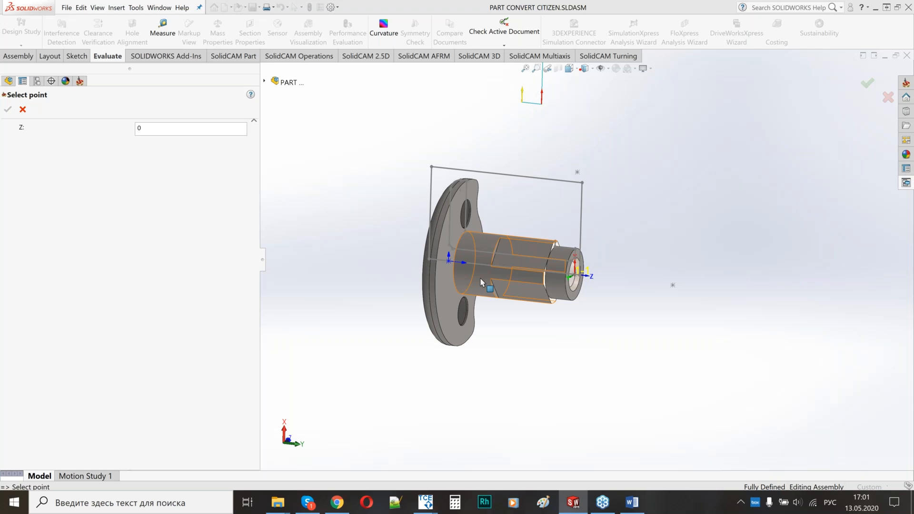
pyautogui.click(480, 278)
pyautogui.moveTo(480, 278); pyautogui.dragTo(508, 281, button='middle')
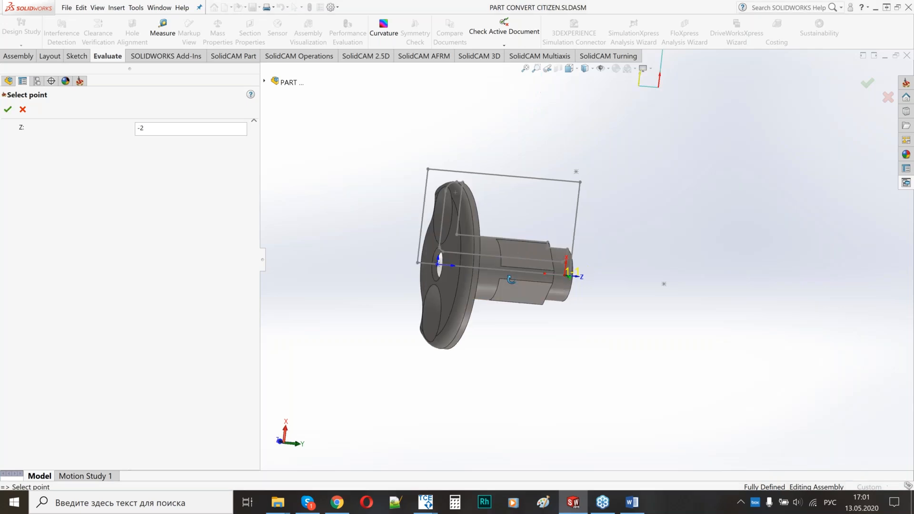
pyautogui.scroll(-6, 405, 224)
pyautogui.click(542, 207)
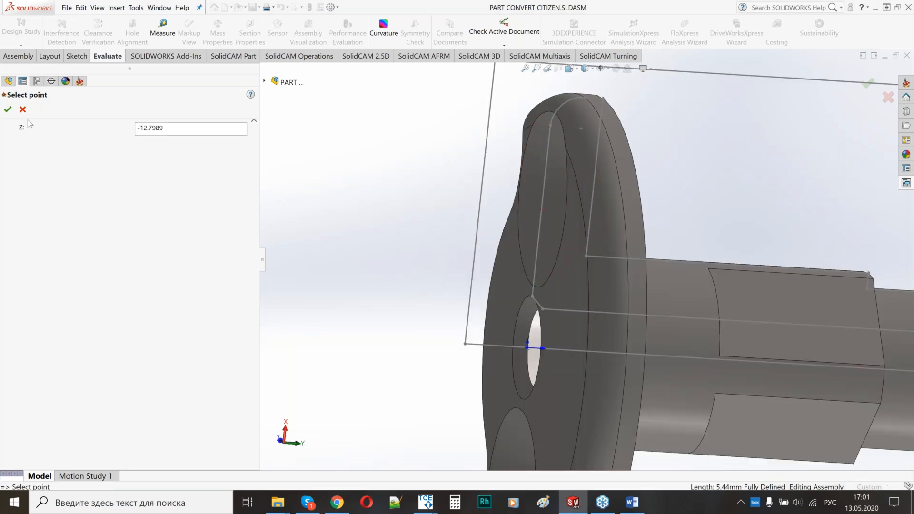
pyautogui.click(8, 110)
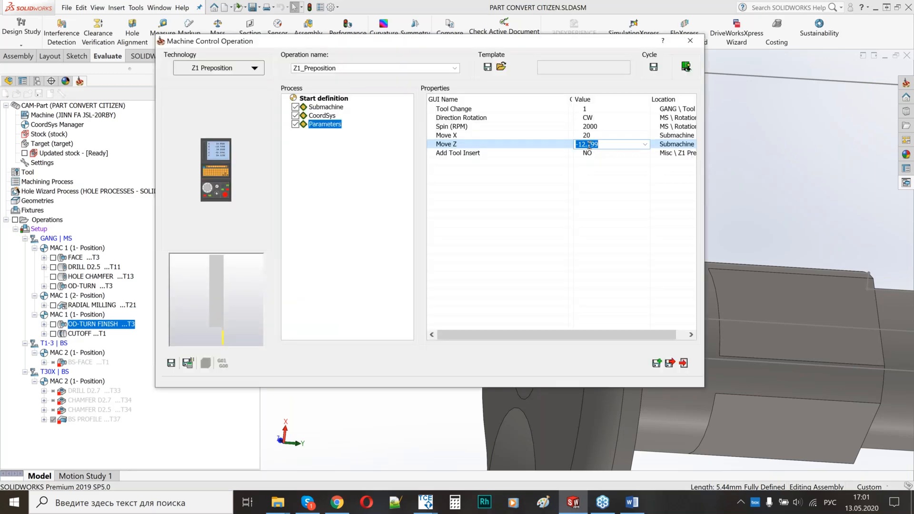
# Adjust Move Z of the Z1 Preposition operation to -13.799, then save and calculate it.
pyautogui.click(586, 145)
pyautogui.press('BackSpace')
pyautogui.write('3')
pyautogui.press('Return')
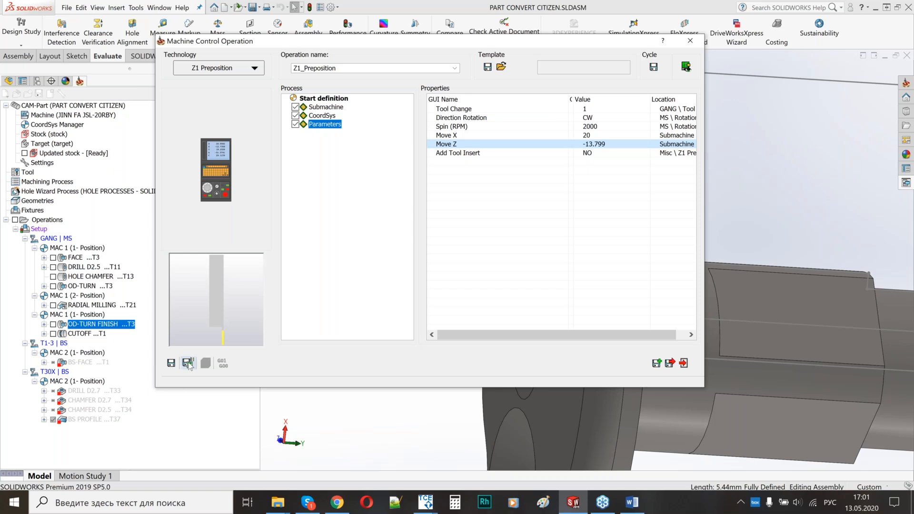
pyautogui.click(188, 363)
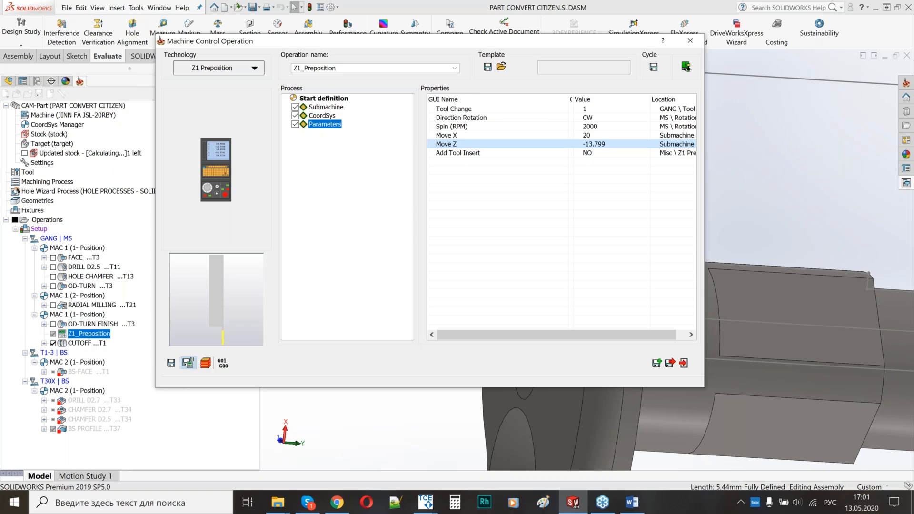
# Copy the Z1 Preposition operation, change the copy's technology to Spin Synchronization, then save and calculate it.
pyautogui.click(657, 363)
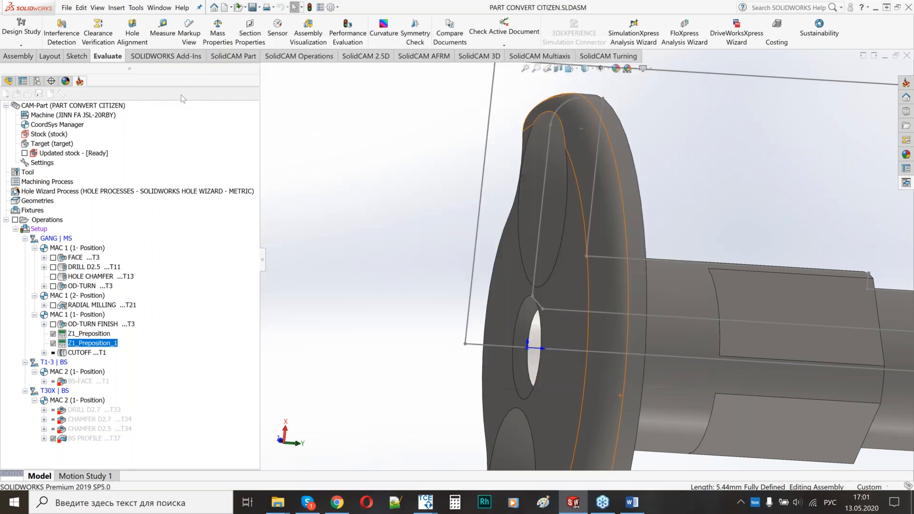
pyautogui.click(214, 68)
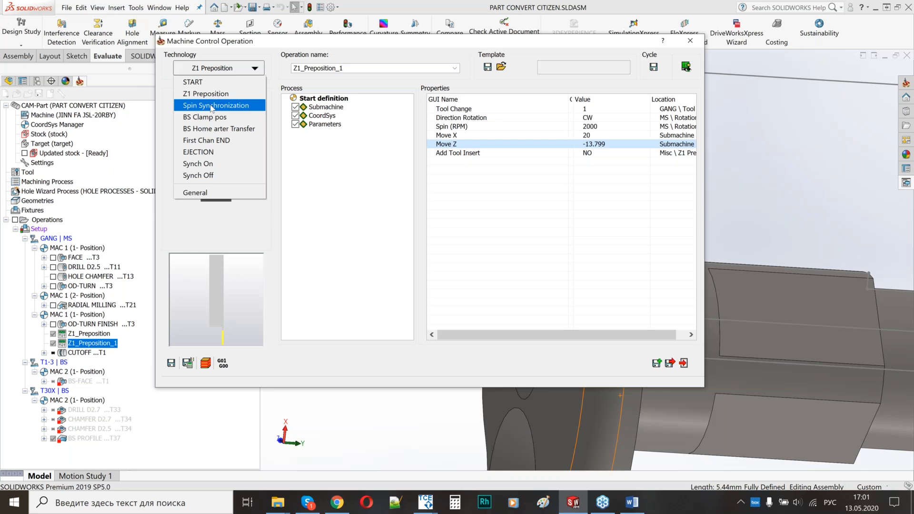
pyautogui.click(212, 108)
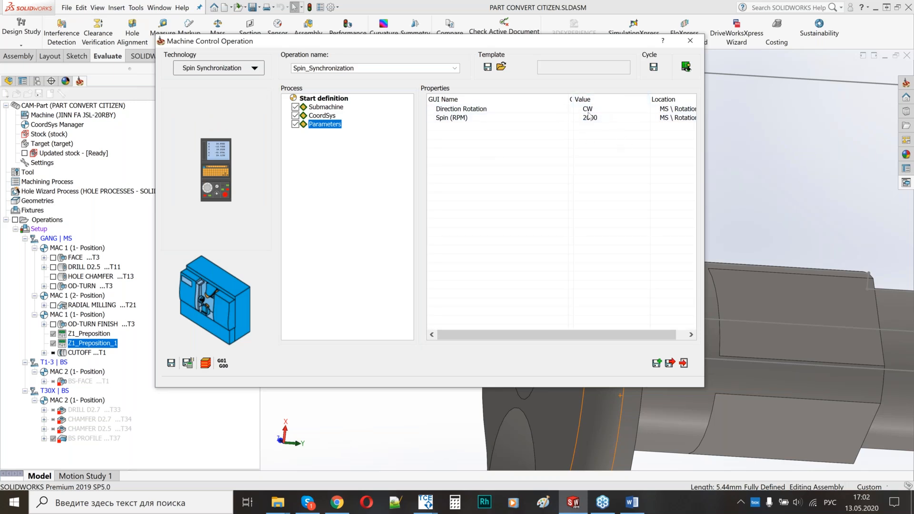
pyautogui.click(188, 363)
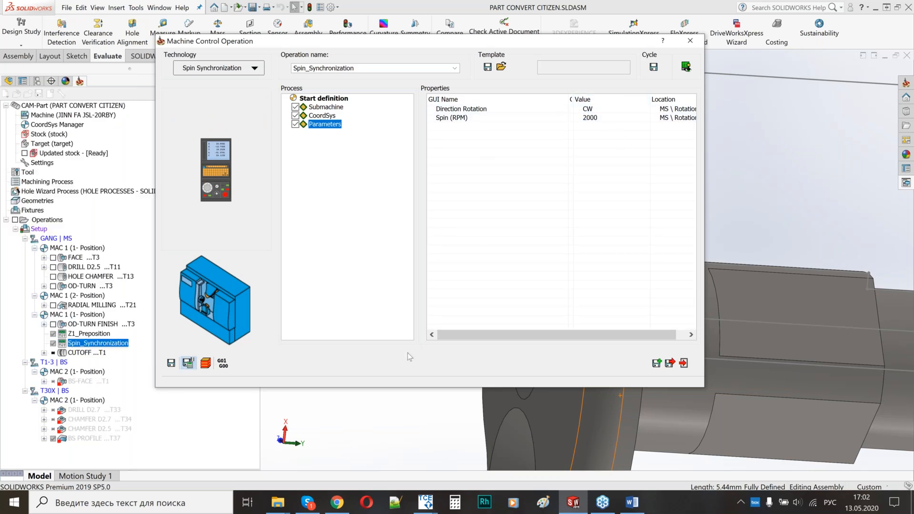
# Copy Spin Synchronization as a BS Clamp pos operation on submachine T30X | BS, with Clamp Move BS set to Setup Loc'.
pyautogui.click(657, 363)
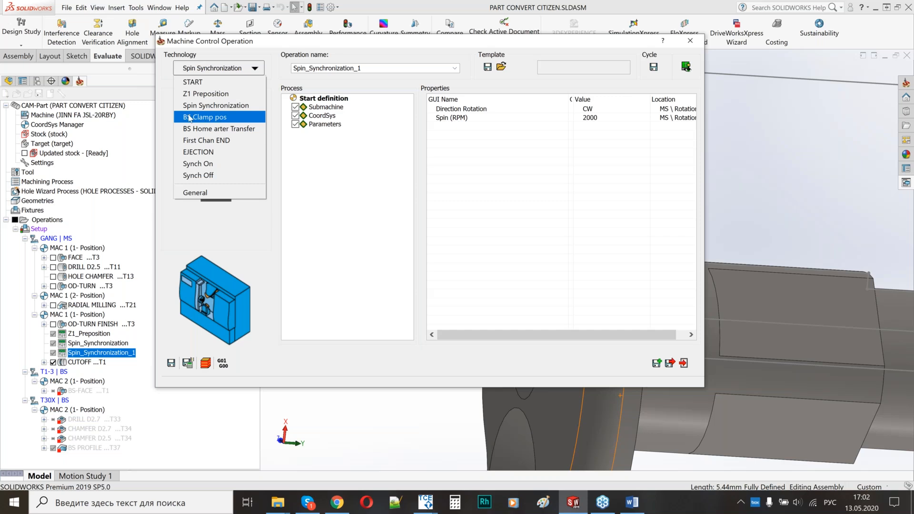
pyautogui.click(216, 118)
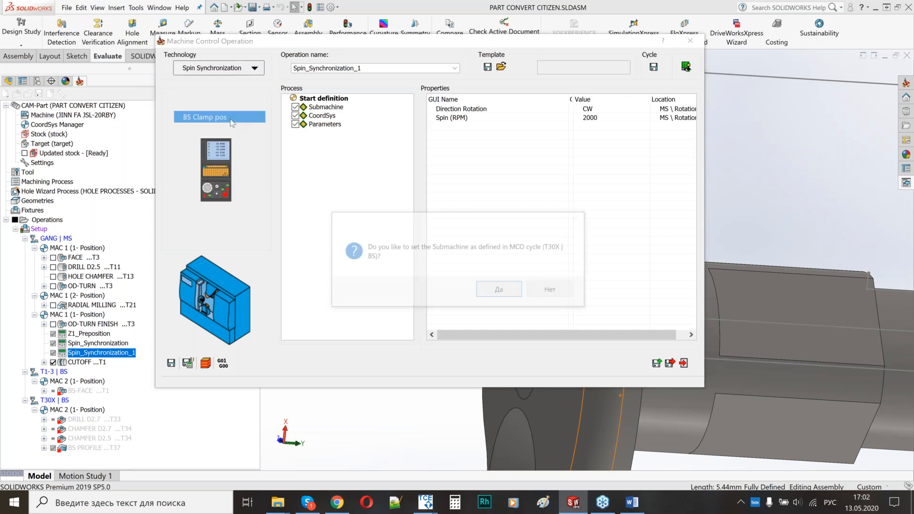
pyautogui.click(497, 291)
pyautogui.click(613, 119)
pyautogui.click(615, 118)
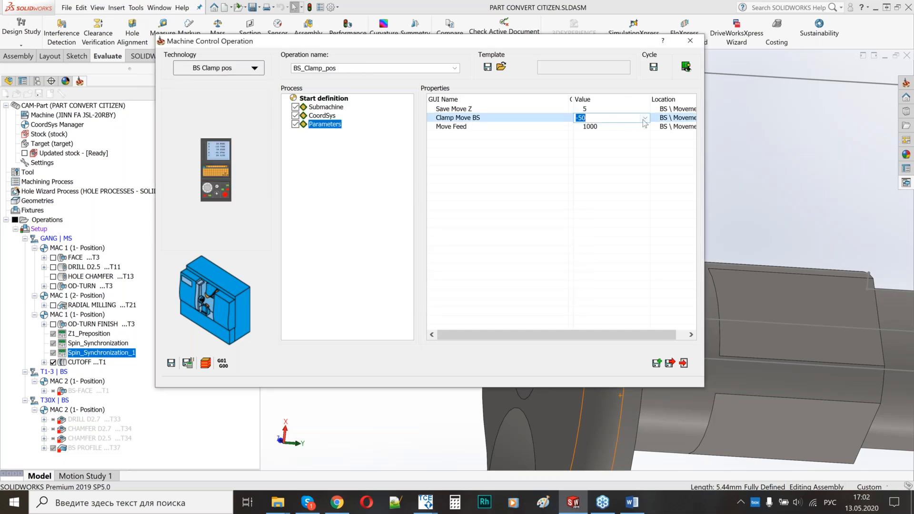
pyautogui.click(645, 117)
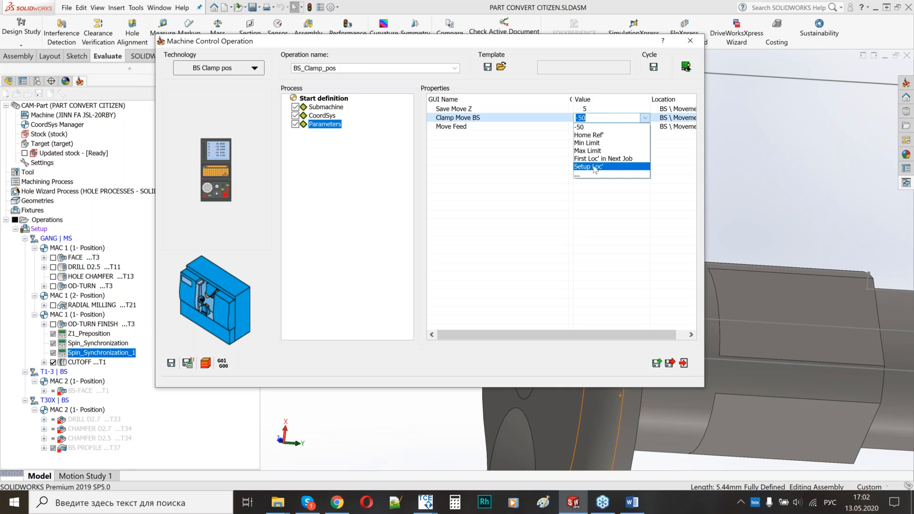
pyautogui.click(592, 147)
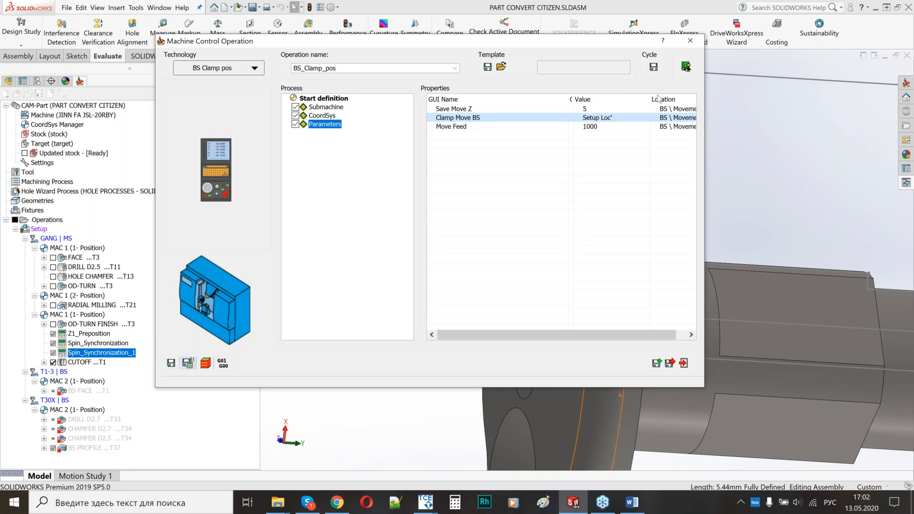
# Examine the back spindle's clamping position for the BS Clamp pos operation in the machine preview.
pyautogui.click(687, 66)
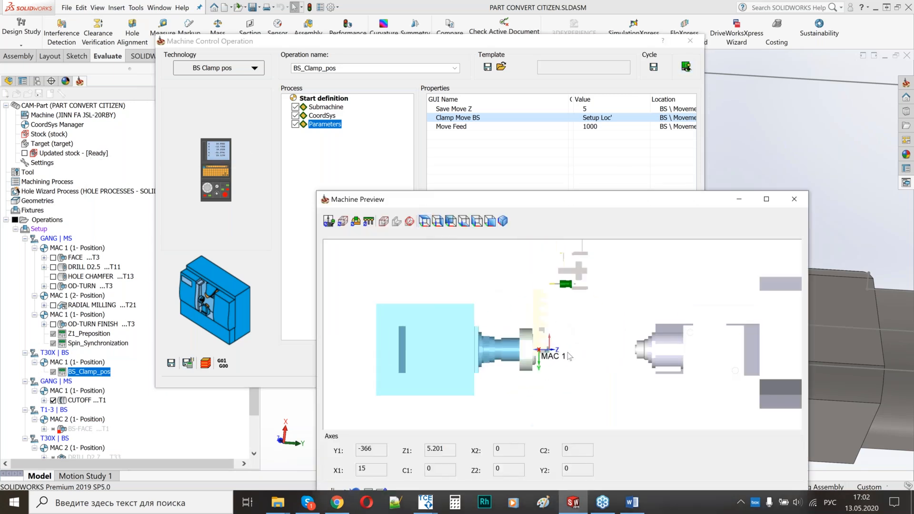
pyautogui.scroll(3, 565, 370)
pyautogui.moveTo(545, 398); pyautogui.dragTo(536, 344, button='middle')
pyautogui.scroll(-4, 545, 319)
pyautogui.scroll(3, 558, 280)
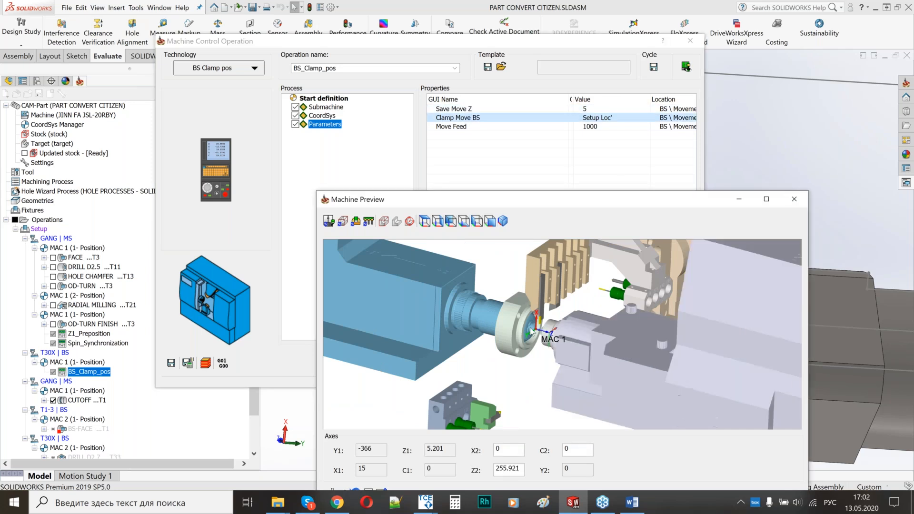
pyautogui.scroll(4, 570, 343)
pyautogui.scroll(5, 570, 343)
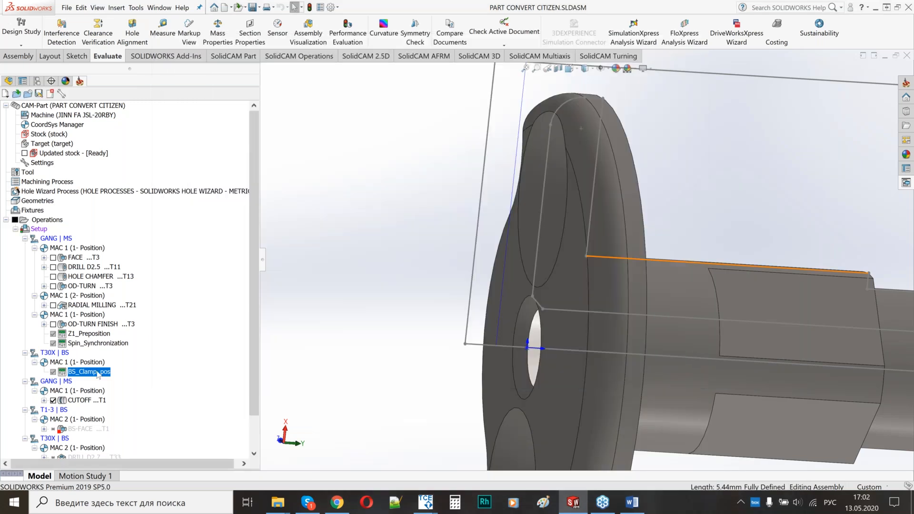
# Add a machine control operation after BS_Clamp_pos with the Synch On technology, accepting its cycle-defined submachine.
pyautogui.rightClick(95, 371)
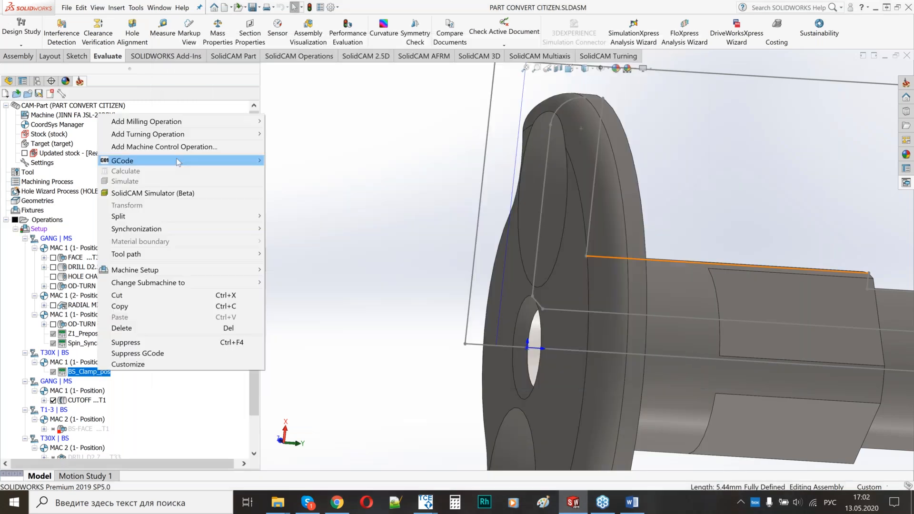
pyautogui.click(143, 147)
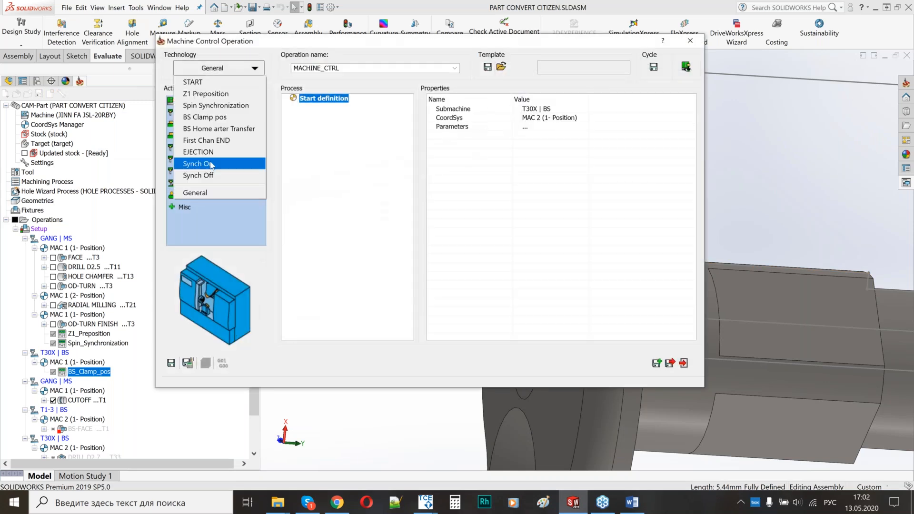
pyautogui.click(504, 287)
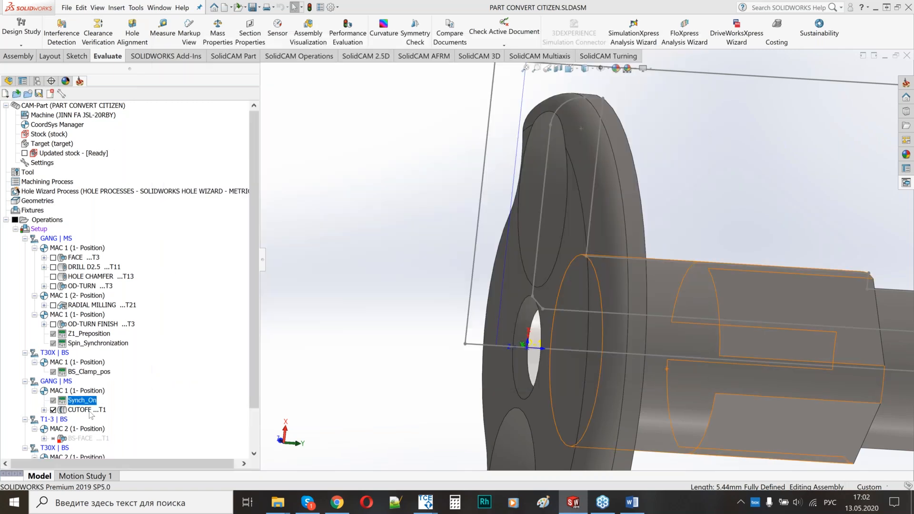
# Add a machine control operation after CUTOFF with the Synch Off technology, save and calculate it, and make a copy.
pyautogui.rightClick(90, 413)
pyautogui.press('Escape')
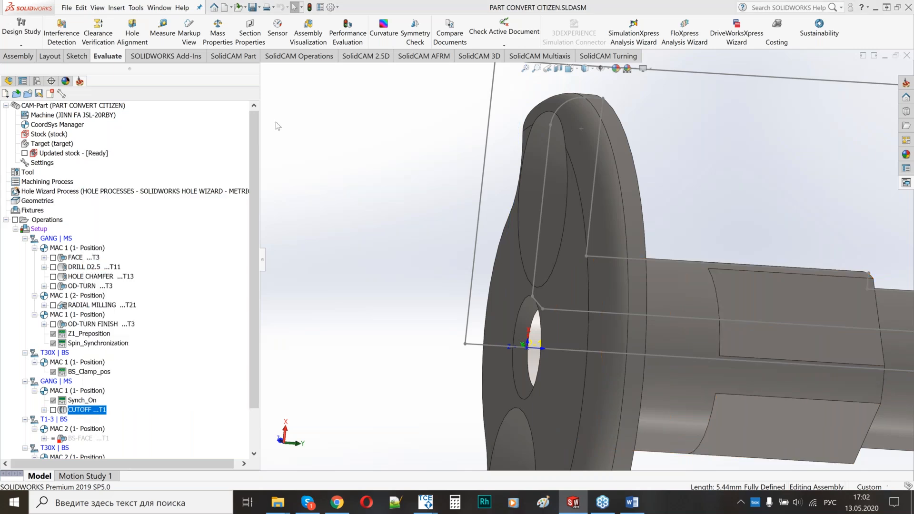
pyautogui.click(219, 68)
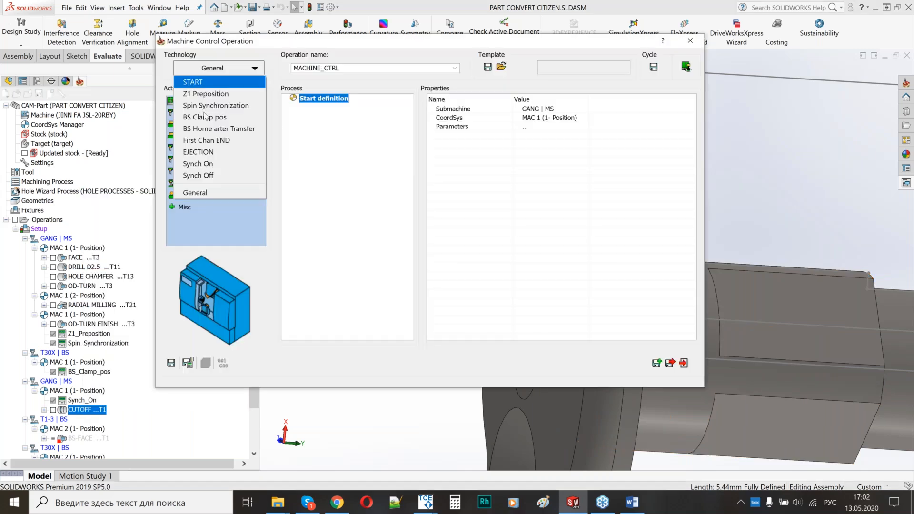
pyautogui.click(200, 176)
pyautogui.click(189, 363)
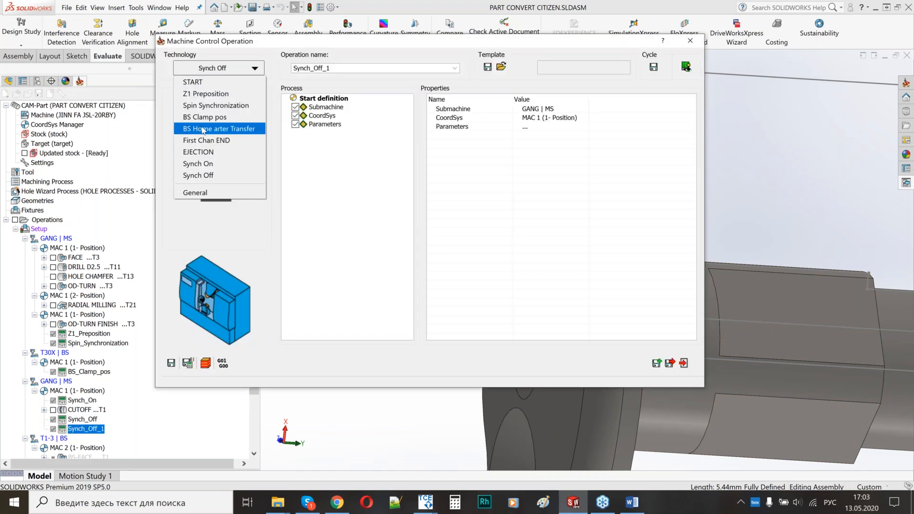
# Change the copied Synch Off operation to BS Home arter Transfer on submachine T30X | BS, then save and copy it.
pyautogui.click(217, 129)
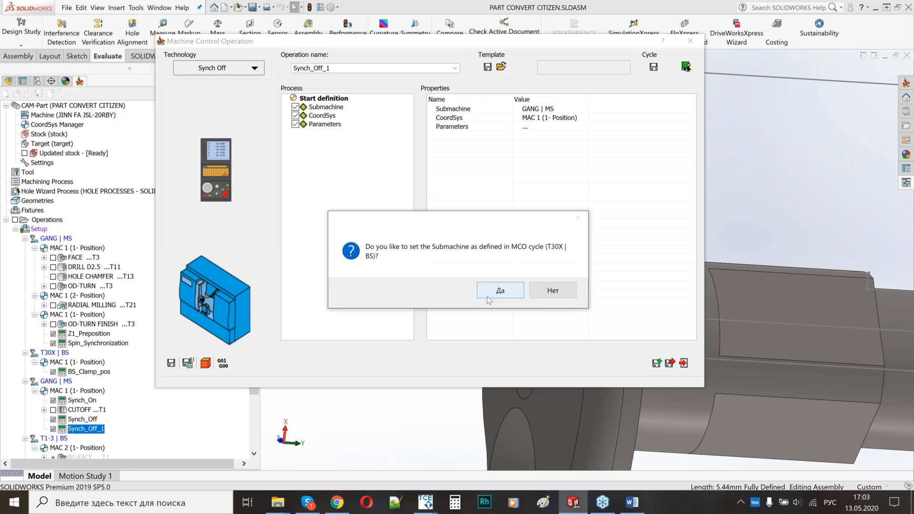
pyautogui.click(496, 292)
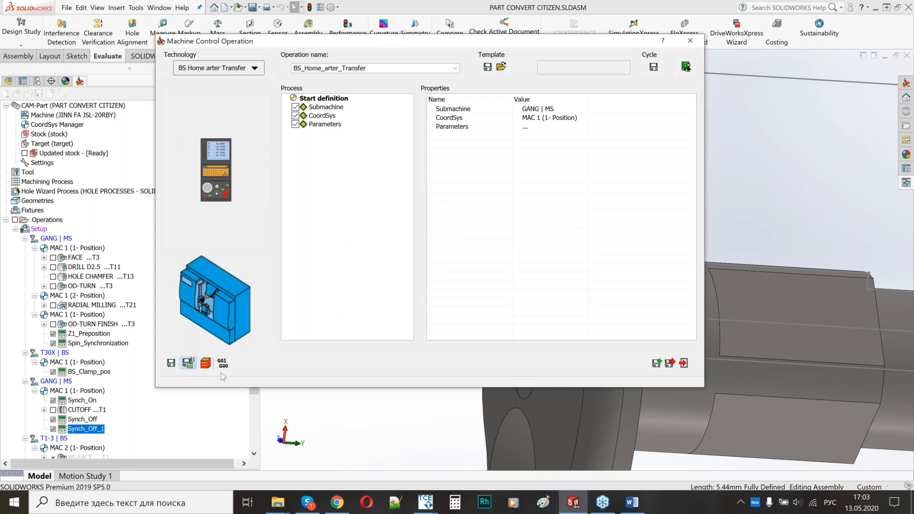
pyautogui.click(657, 364)
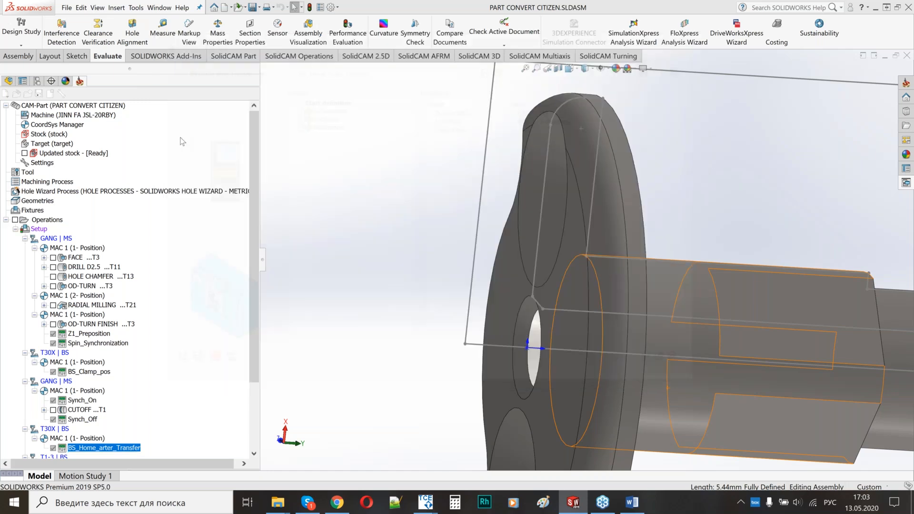
# Change the copied BS Home arter Transfer operation to First Chan END with its cycle-defined submachine, then save and exit.
pyautogui.click(223, 68)
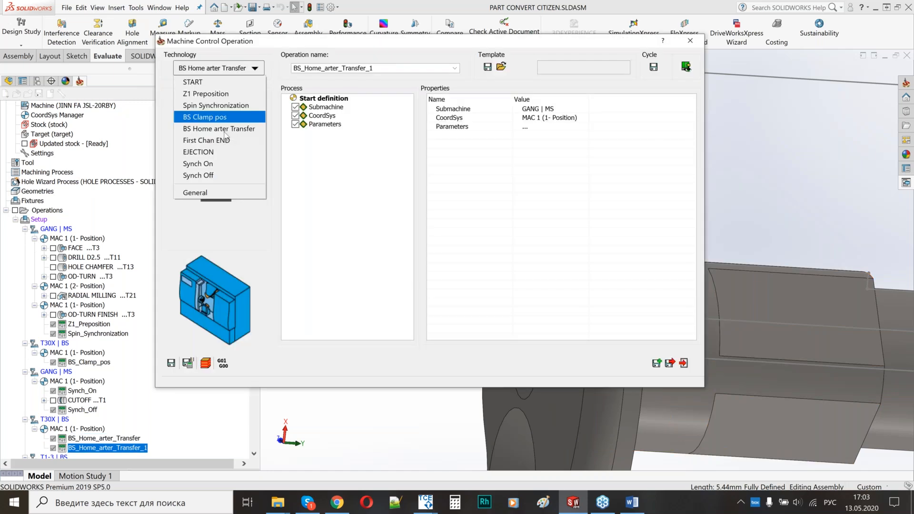
pyautogui.click(226, 140)
pyautogui.click(490, 299)
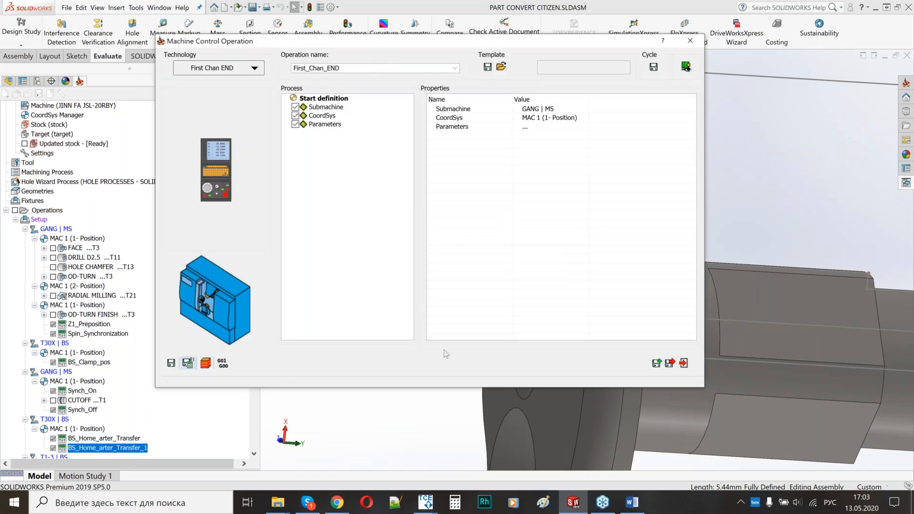
pyautogui.click(671, 363)
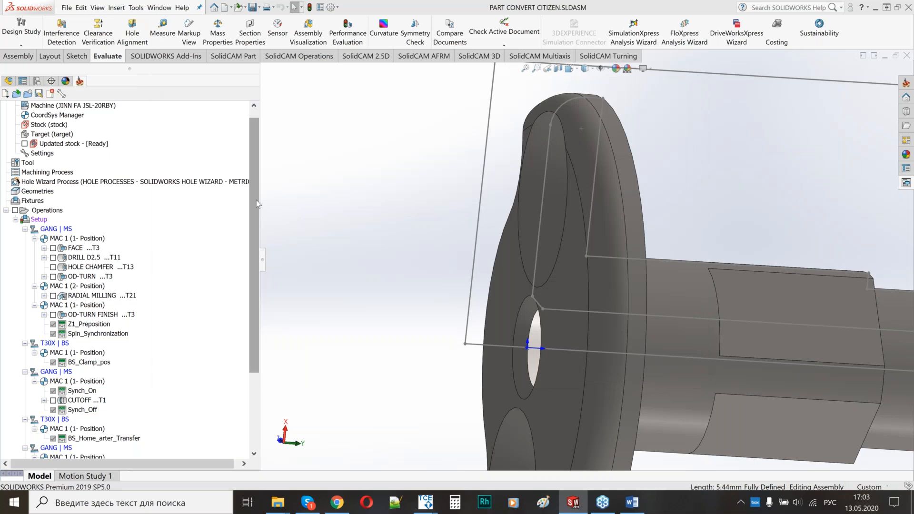
# Unsuppress the five back-spindle operations from BS-FACE to BS PROFILE and calculate them together.
pyautogui.moveTo(256, 200); pyautogui.dragTo(257, 280)
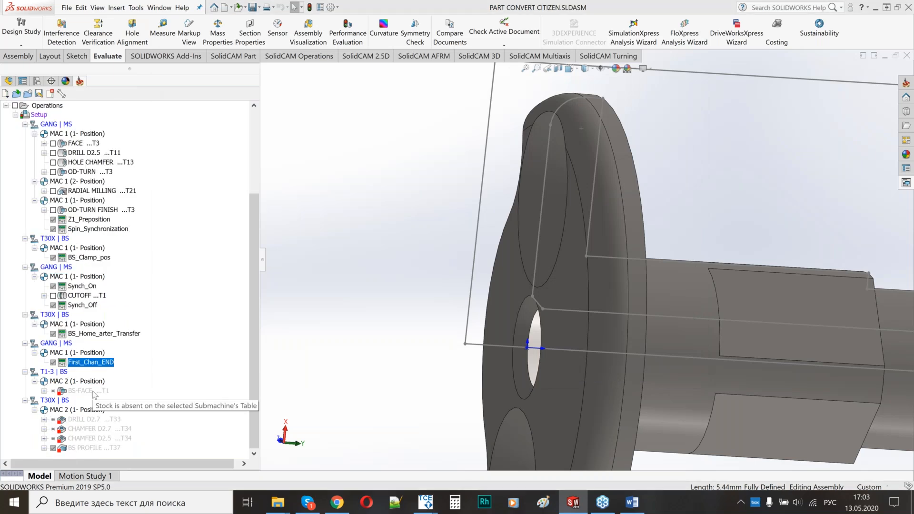
pyautogui.click(94, 392)
pyautogui.keyDown('shift'); pyautogui.click(95, 448); pyautogui.keyUp('shift')
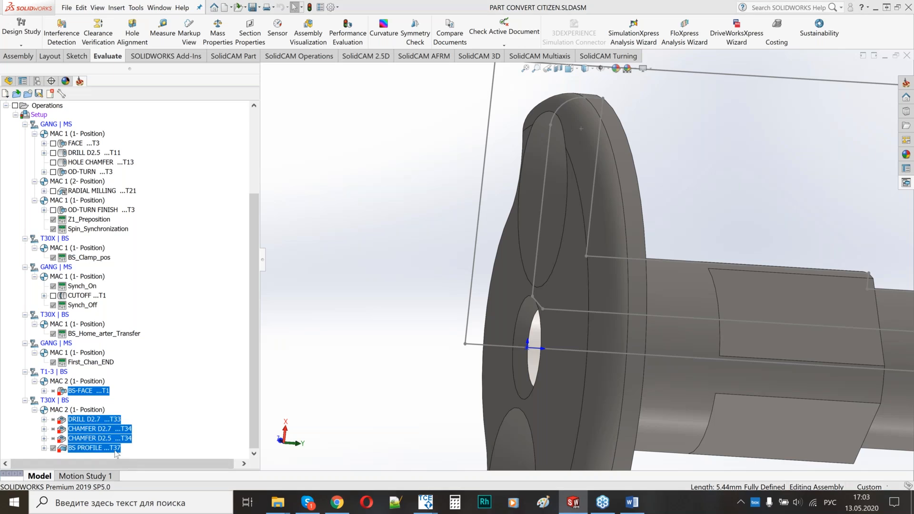
pyautogui.rightClick(115, 452)
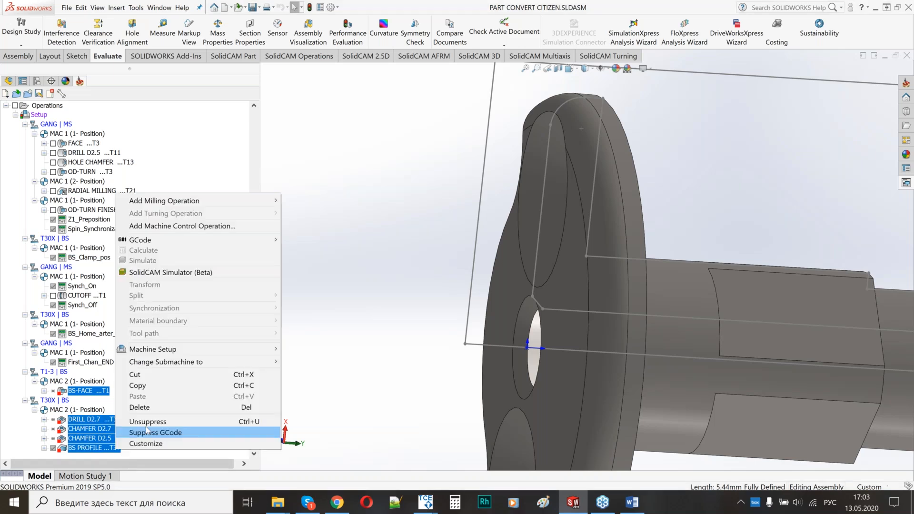
pyautogui.click(147, 432)
pyautogui.rightClick(96, 132)
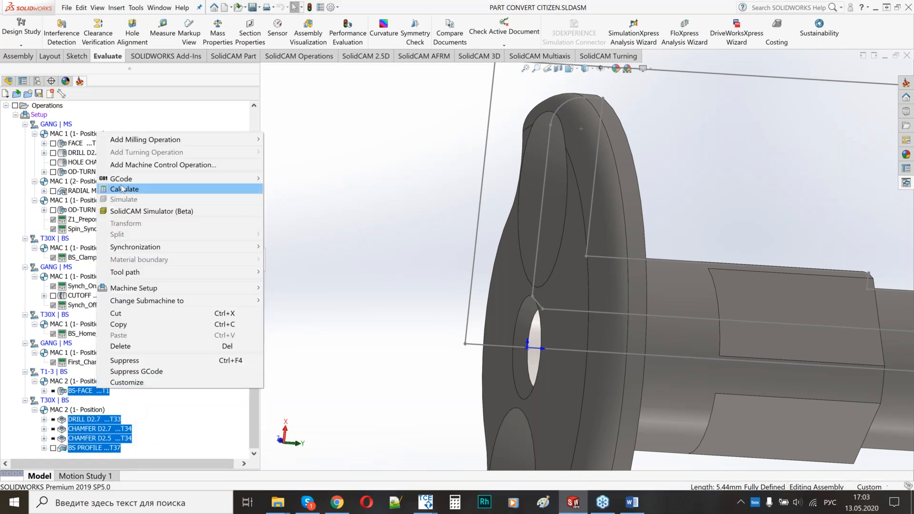
pyautogui.click(124, 190)
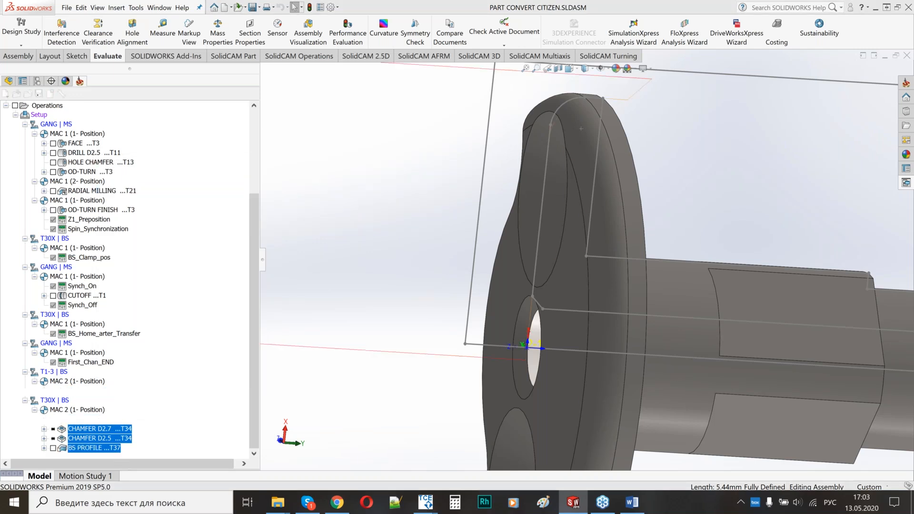
# Isolate the BS-FACE tool path and examine how it enters and leaves the part.
pyautogui.scroll(4, 577, 299)
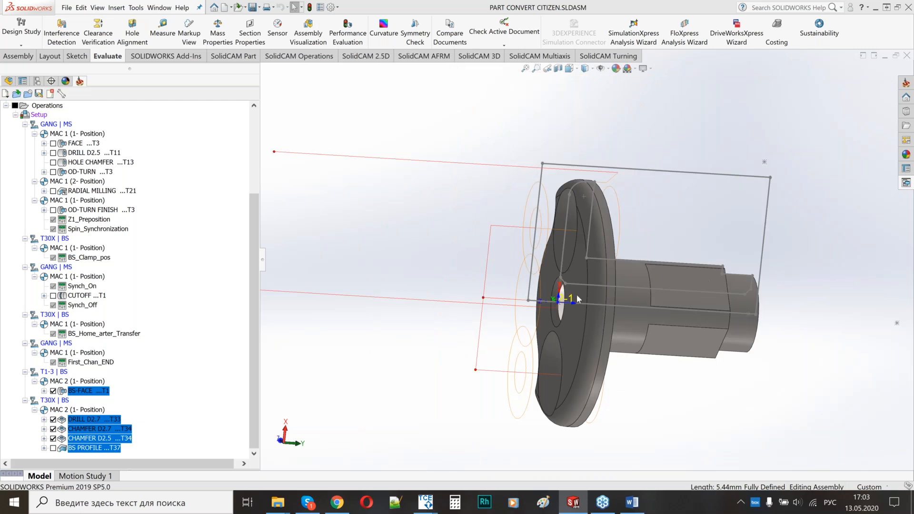
pyautogui.moveTo(578, 299); pyautogui.dragTo(538, 291, button='middle')
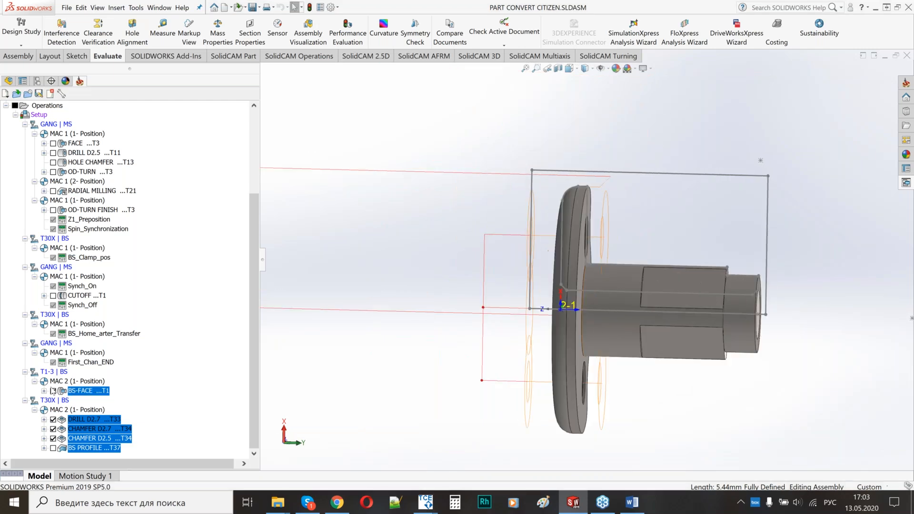
pyautogui.click(83, 419)
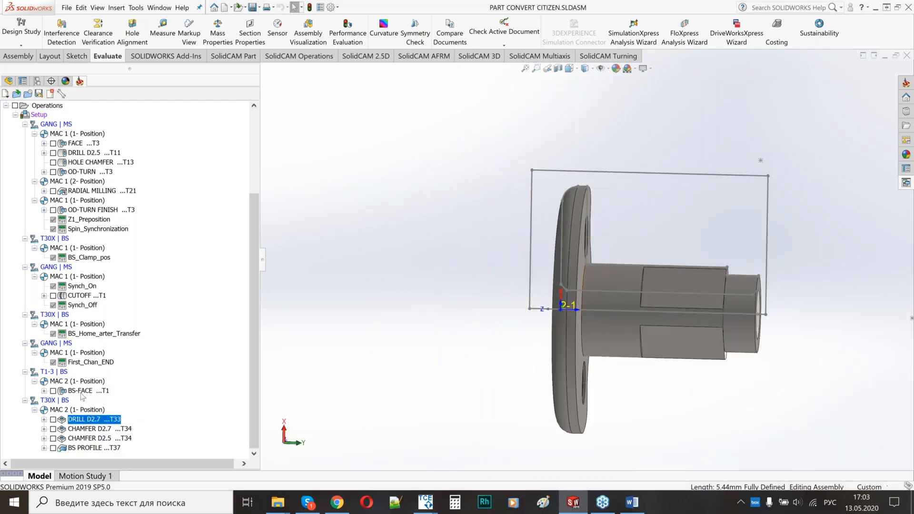
pyautogui.click(53, 391)
pyautogui.moveTo(576, 288); pyautogui.dragTo(589, 312, button='middle')
pyautogui.scroll(1, 589, 312)
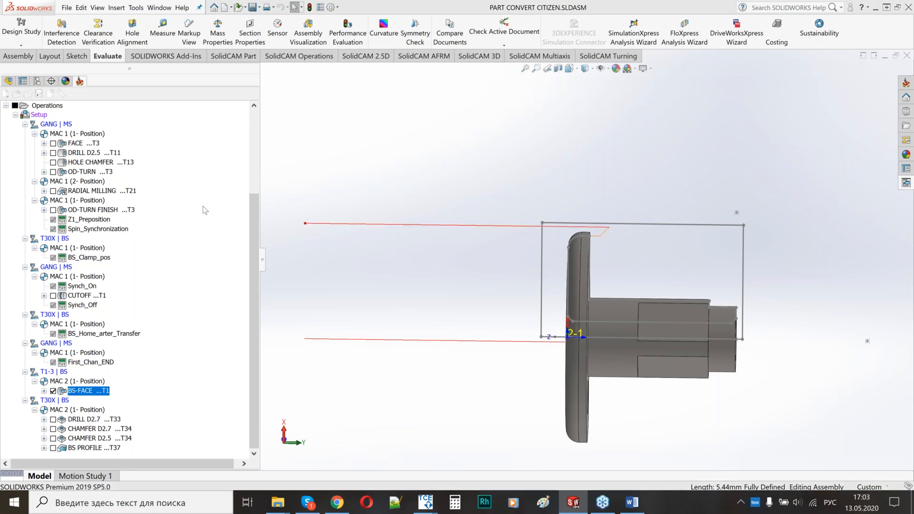
# In the BS-FACE link settings, separate the lead-out from the lead-in, set it to Normal, and recalculate the operation.
pyautogui.click(553, 204)
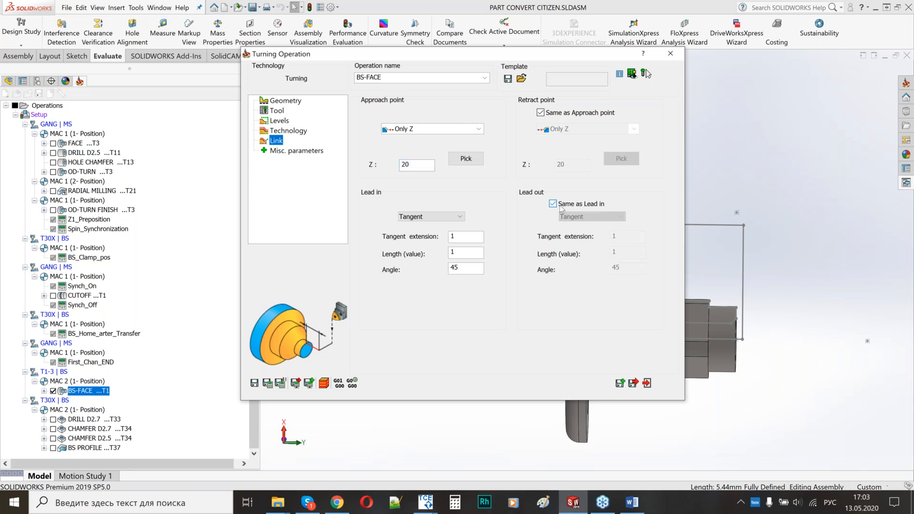
pyautogui.click(553, 204)
pyautogui.click(572, 217)
pyautogui.click(582, 234)
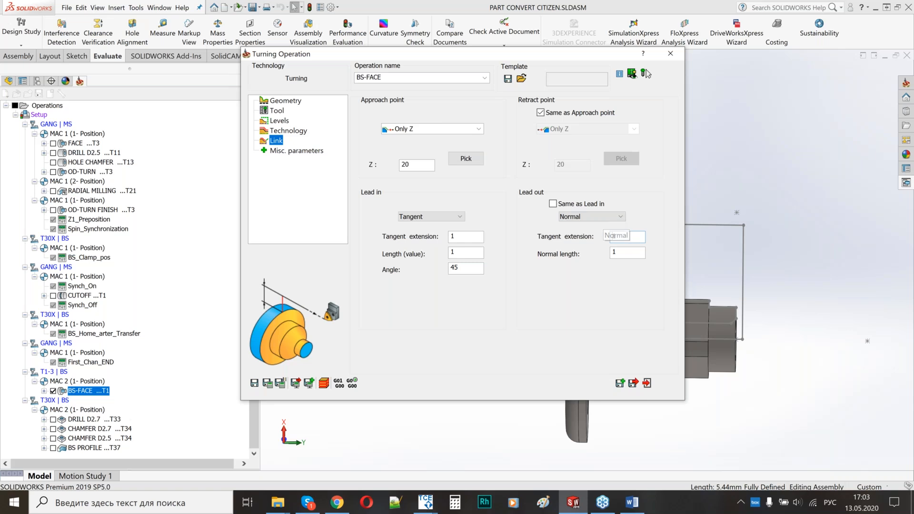
pyautogui.click(352, 384)
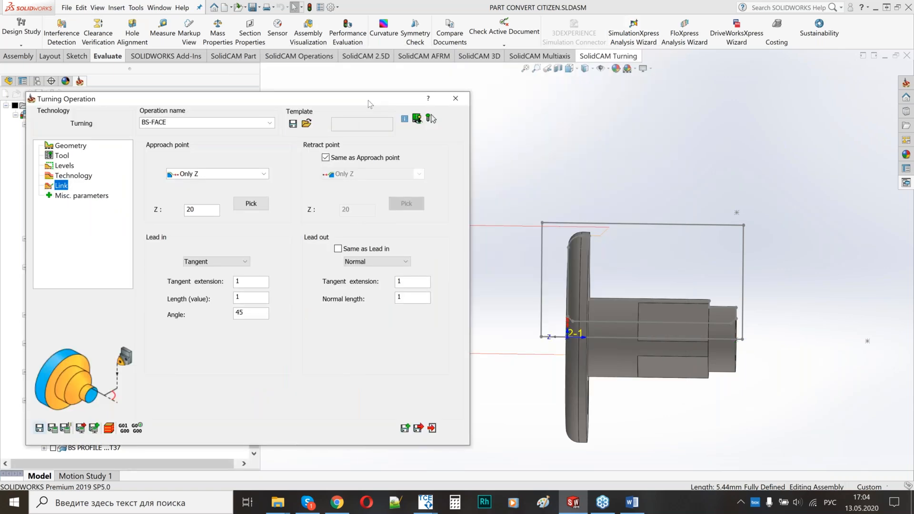
# Change the BS-FACE lead-out to Tangent, recalculate the operation and close it.
pyautogui.click(515, 238)
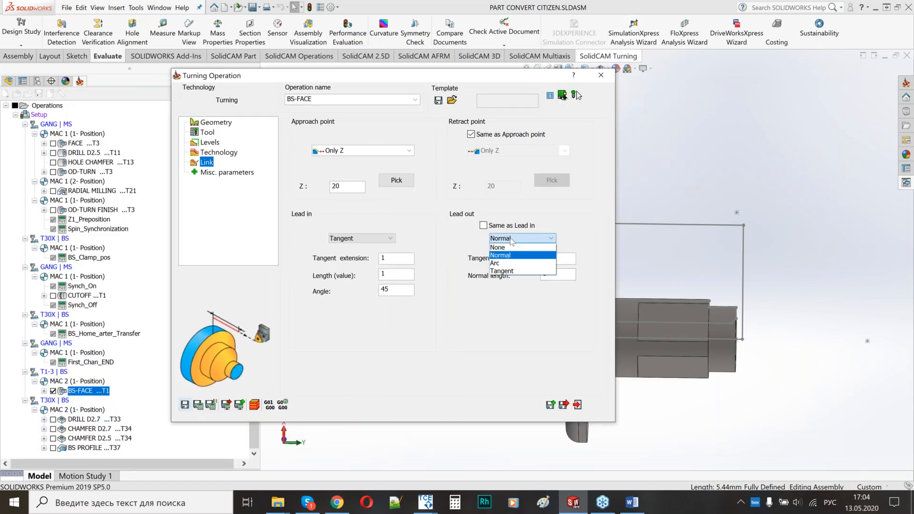
pyautogui.click(502, 270)
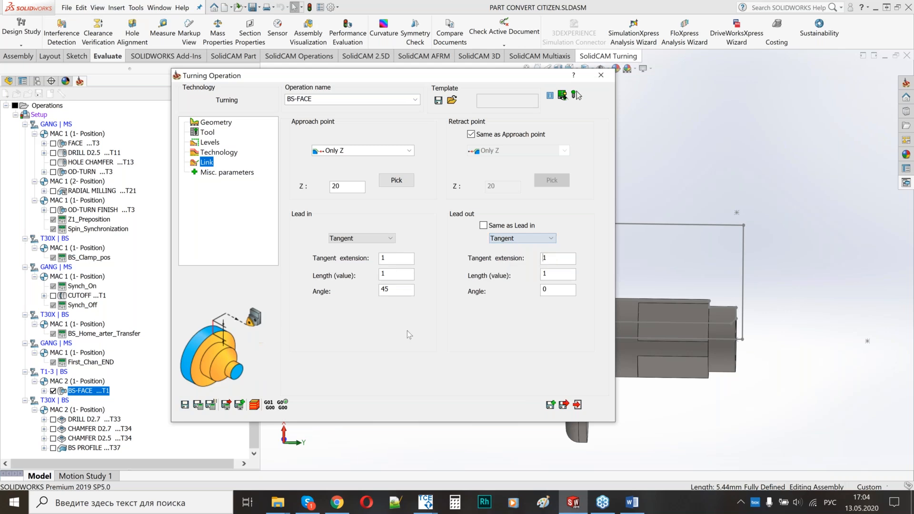
pyautogui.click(212, 405)
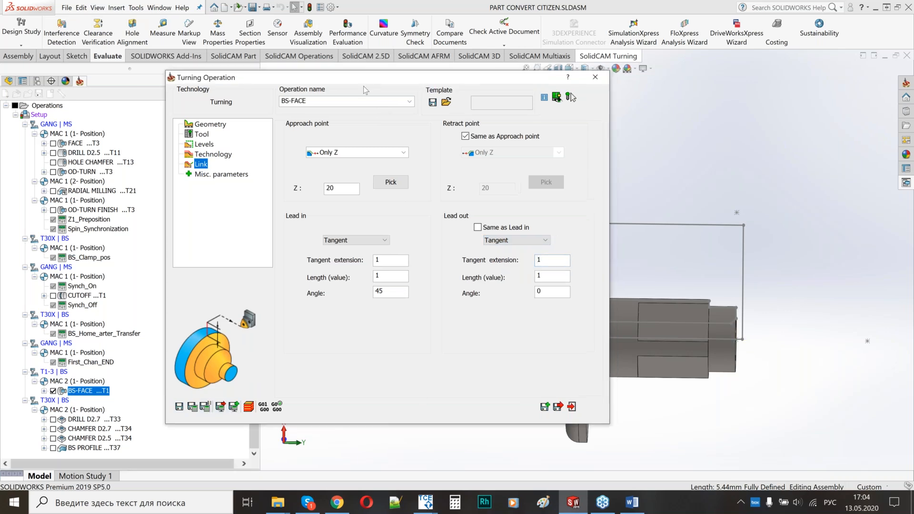
pyautogui.click(397, 409)
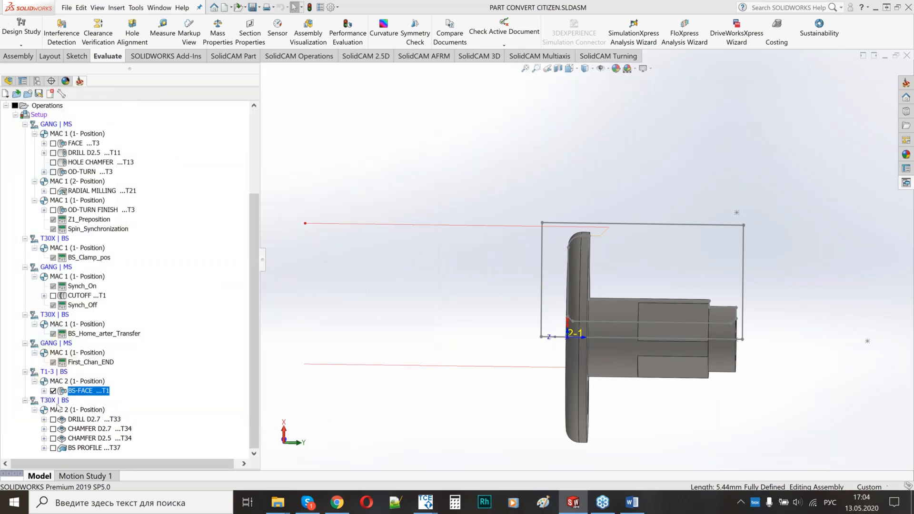
# Examine the tool paths of DRILL D2.7, CHAMFER D2.7, CHAMFER D2.5 and BS PROFILE one by one on the model.
pyautogui.click(53, 420)
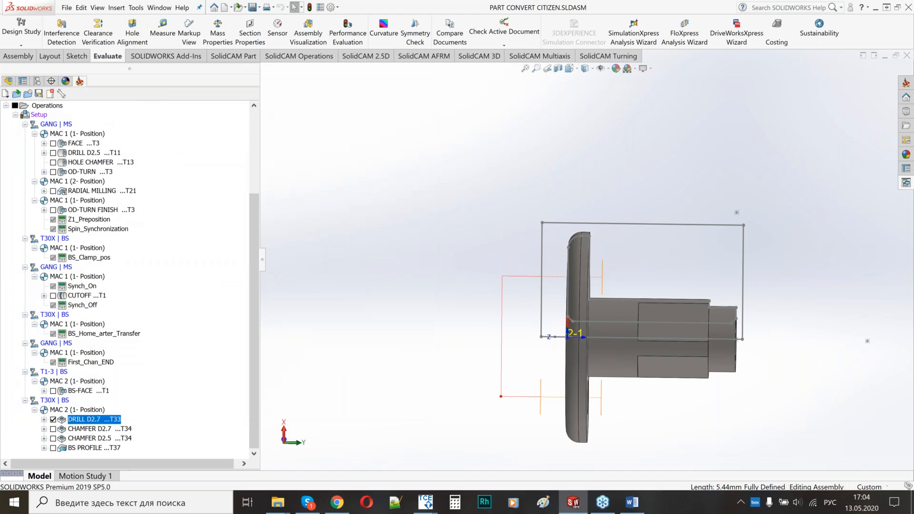
pyautogui.scroll(-3, 571, 350)
pyautogui.moveTo(571, 350); pyautogui.dragTo(614, 306, button='middle')
pyautogui.scroll(1, 615, 388)
pyautogui.keyDown('ctrl'); pyautogui.moveTo(614, 389); pyautogui.dragTo(567, 286, button='middle'); pyautogui.keyUp('ctrl')
pyautogui.scroll(-2, 547, 143)
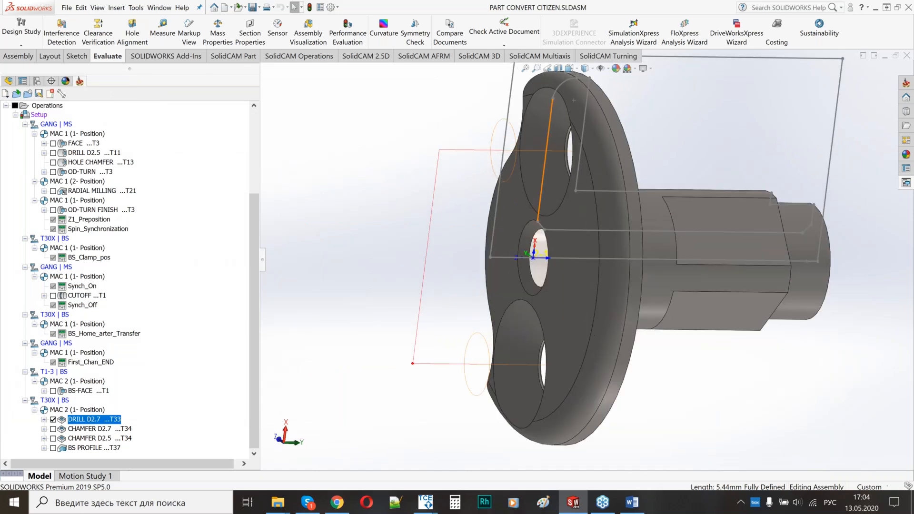
pyautogui.click(53, 420)
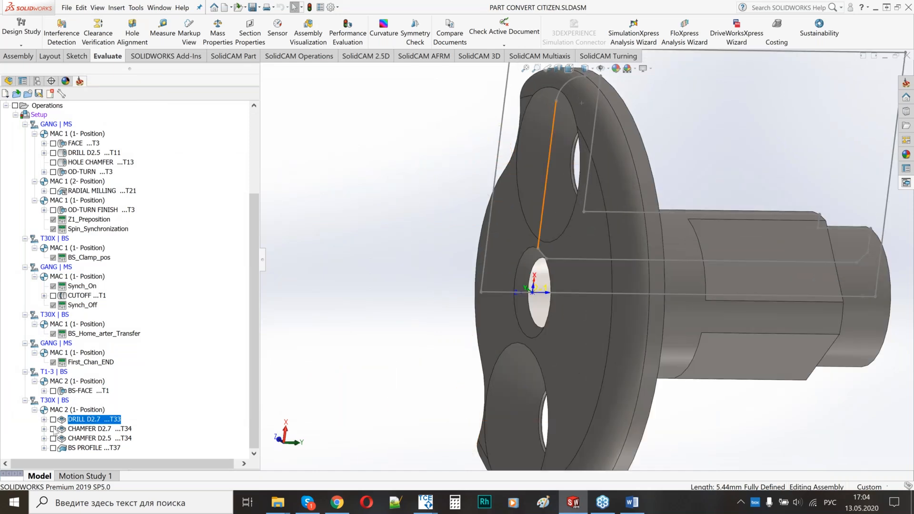
pyautogui.click(53, 429)
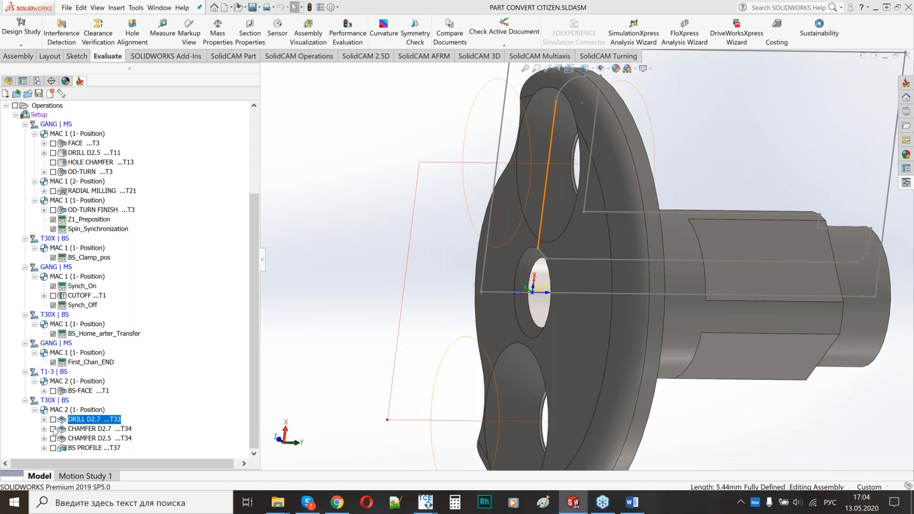
pyautogui.click(53, 429)
pyautogui.click(54, 440)
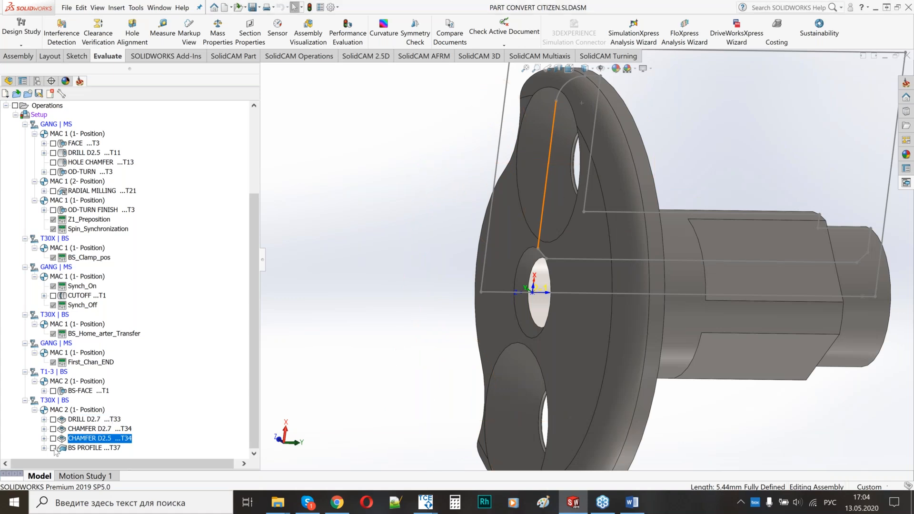
pyautogui.click(52, 448)
pyautogui.moveTo(371, 286); pyautogui.dragTo(467, 276, button='middle')
pyautogui.click(54, 448)
# Open the setup's channel synchronization and synchronize Spin_Synchronization in channel 1 with the empty row beside it in channel 2.
pyautogui.moveTo(255, 266); pyautogui.dragTo(255, 179)
pyautogui.rightClick(36, 229)
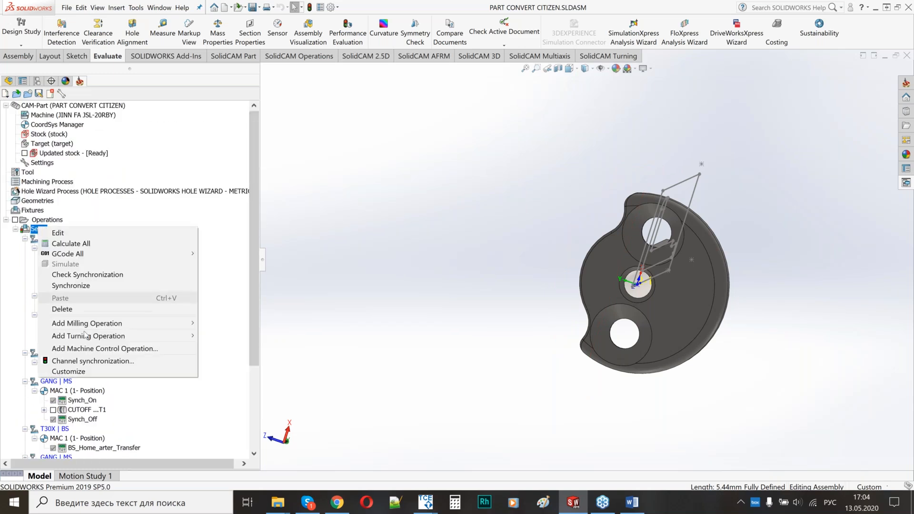
pyautogui.click(95, 361)
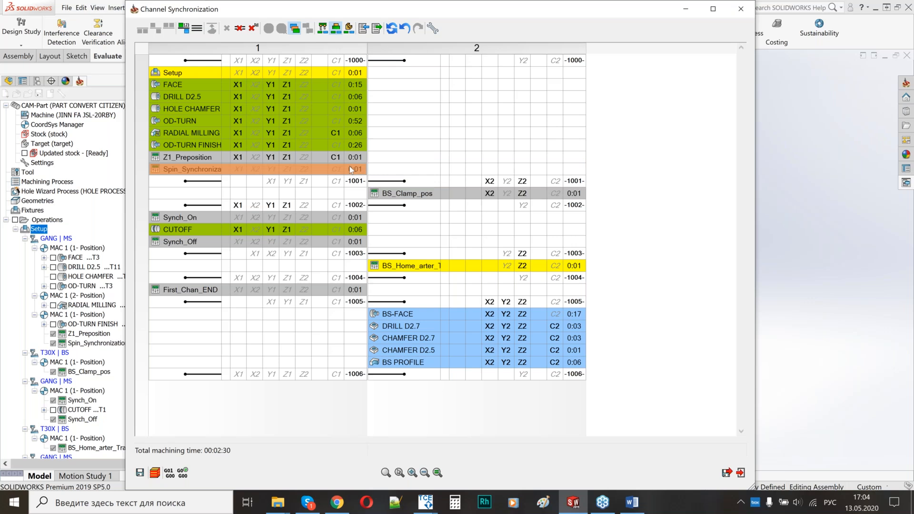
pyautogui.rightClick(386, 181)
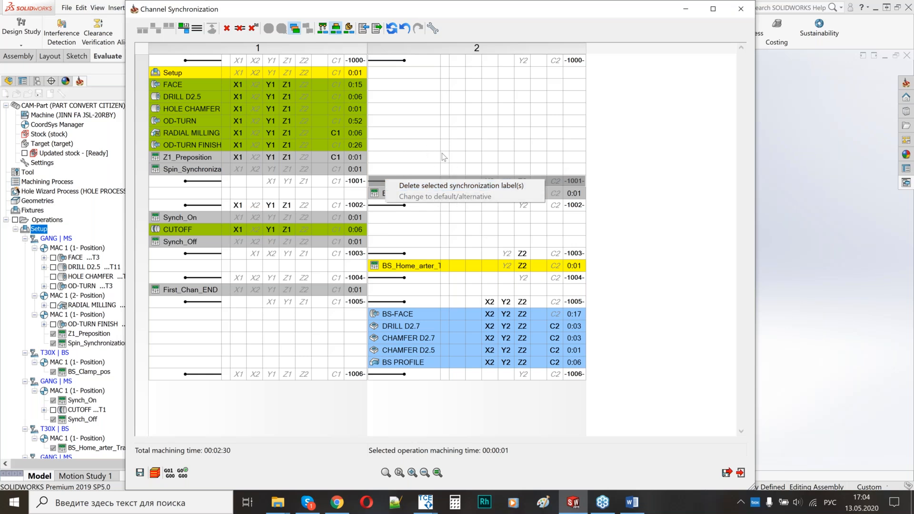
pyautogui.click(372, 184)
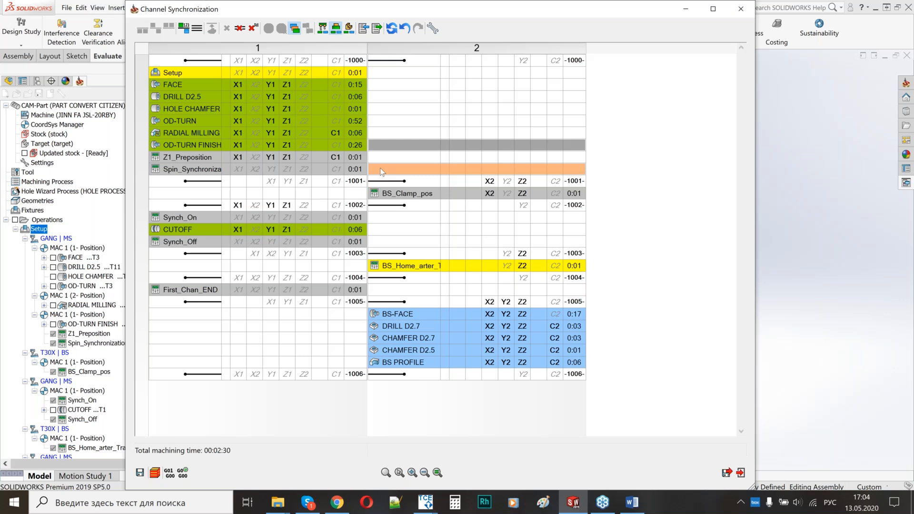
pyautogui.click(397, 171)
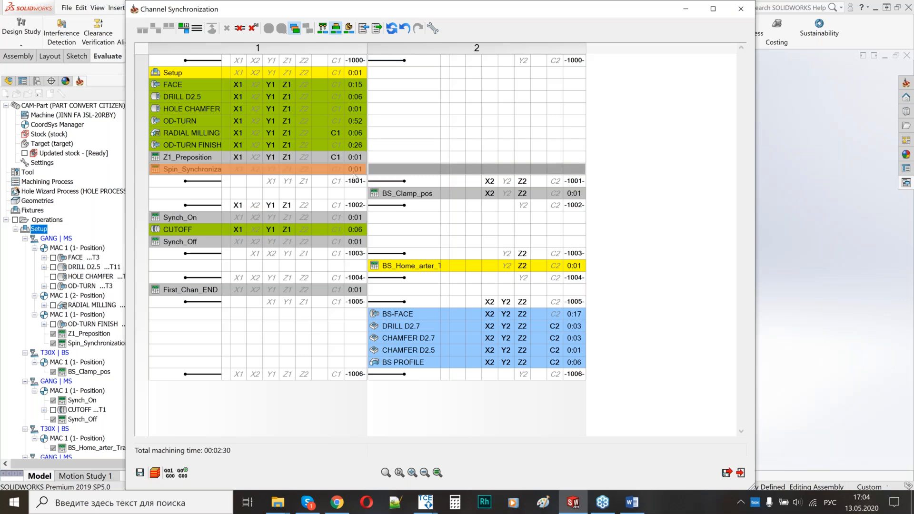
pyautogui.click(354, 173)
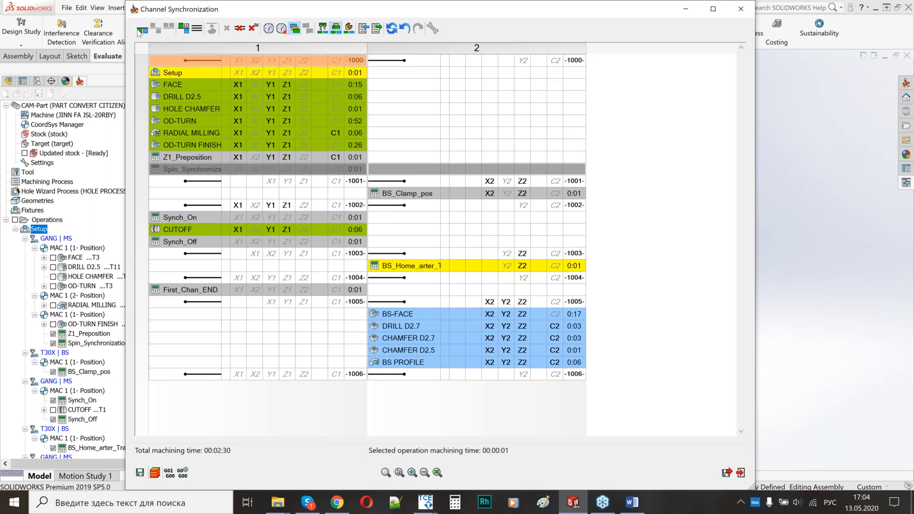
pyautogui.click(142, 30)
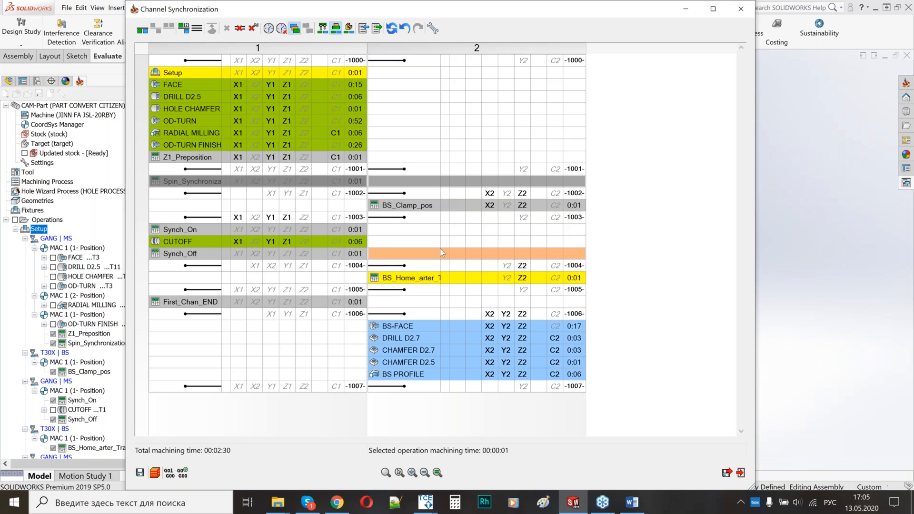
# Delete the synchronization label between BS_Home_arter_Transfer and First_Chan_END, then save and close the channel synchronization.
pyautogui.rightClick(376, 292)
pyautogui.click(383, 298)
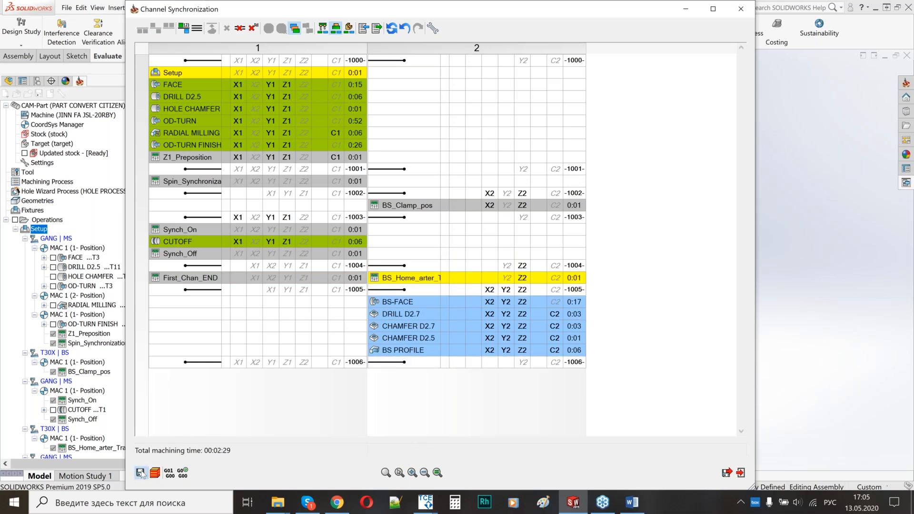
pyautogui.click(726, 473)
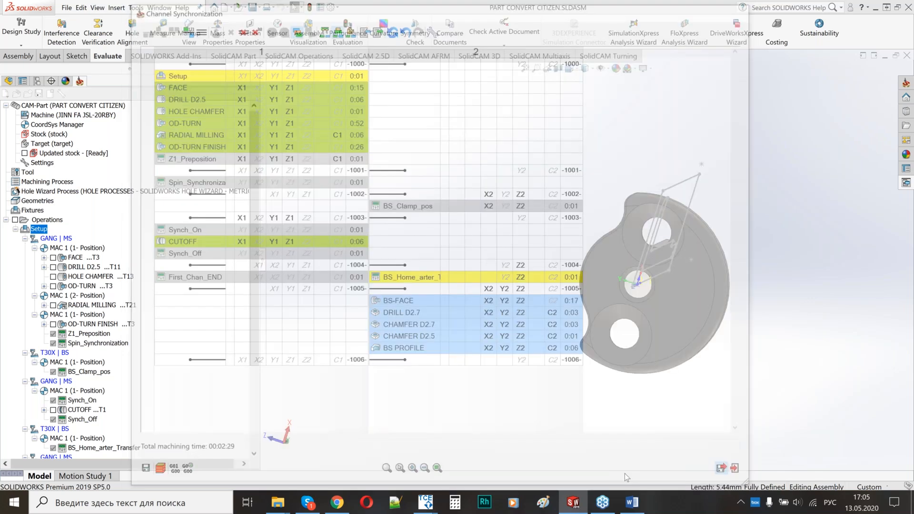
# Open the machine simulation for the whole setup, run it and pause during RADIAL MILLING.
pyautogui.rightClick(41, 229)
pyautogui.click(70, 268)
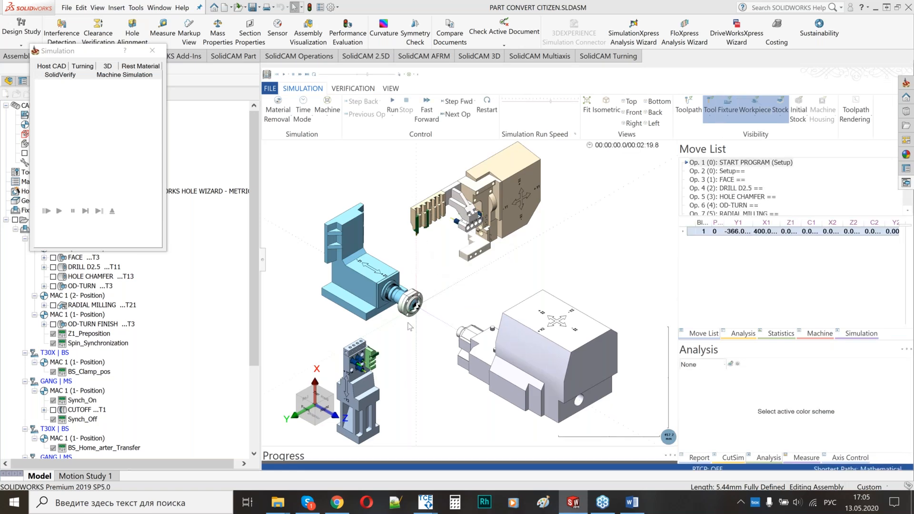
pyautogui.scroll(4, 415, 305)
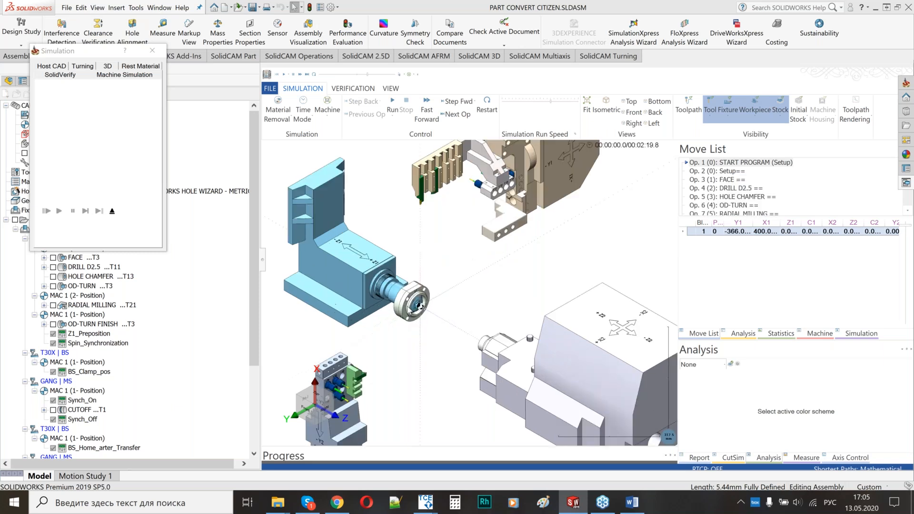
pyautogui.scroll(2, 439, 227)
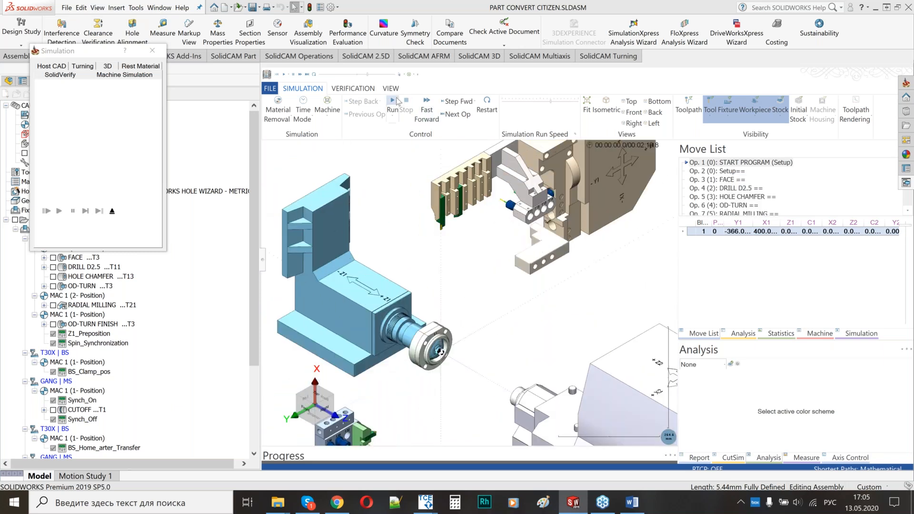
pyautogui.click(393, 104)
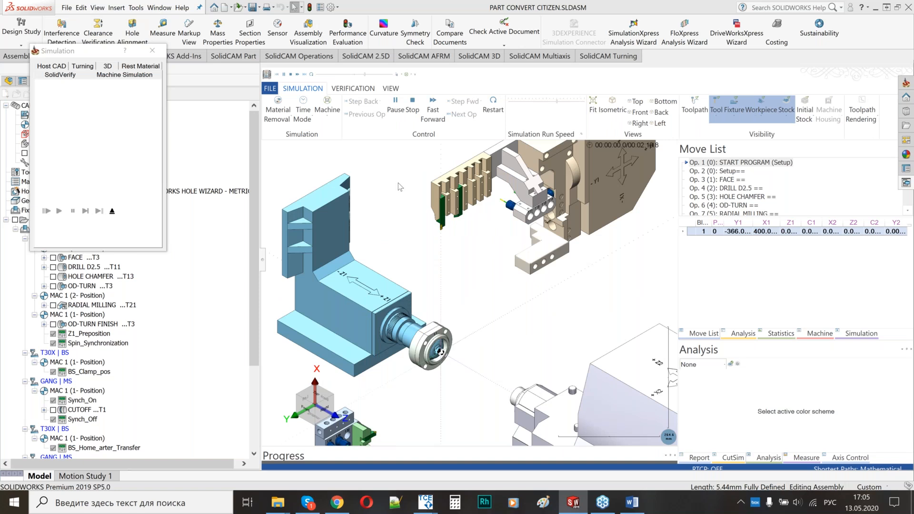
pyautogui.scroll(3, 400, 219)
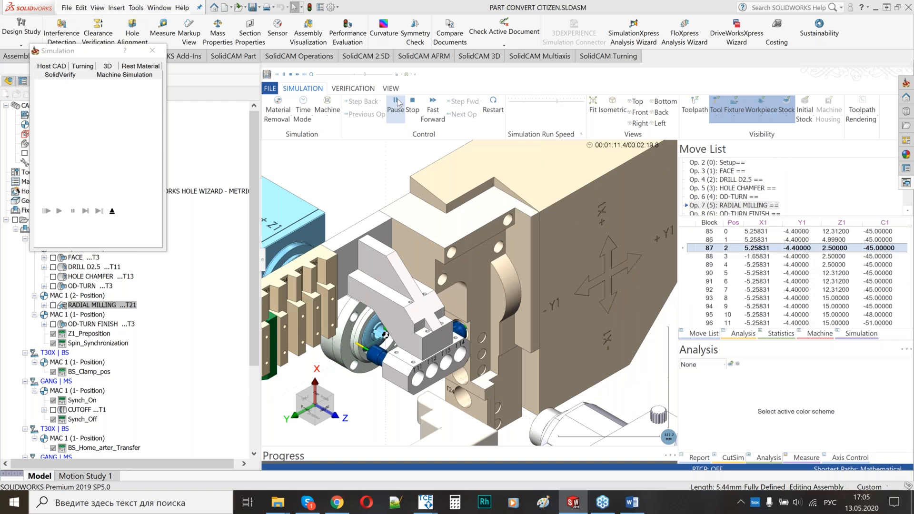
pyautogui.click(399, 103)
# Examine the clearance between the radial milling tool, its holder, the workpiece and the T11–T14 tool block from several angles and distances.
pyautogui.moveTo(372, 267); pyautogui.dragTo(412, 272)
pyautogui.scroll(5, 462, 281)
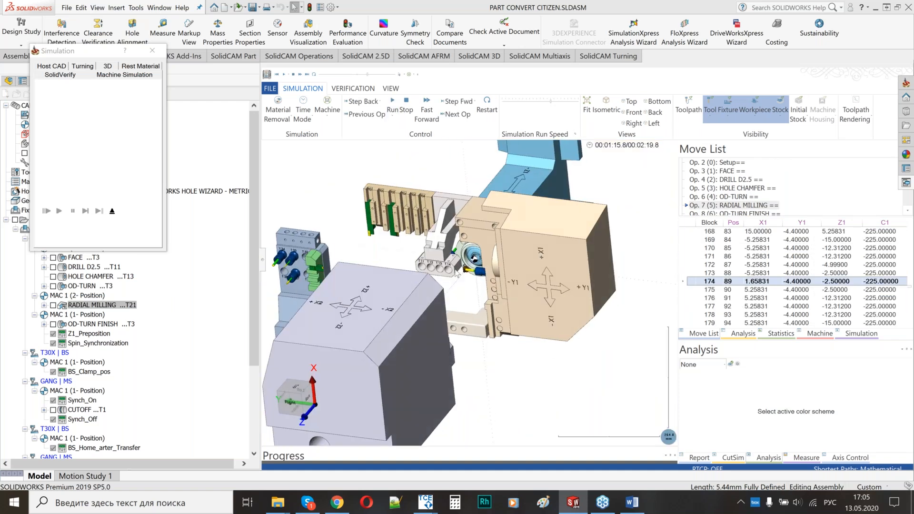
pyautogui.moveTo(514, 291); pyautogui.dragTo(555, 298)
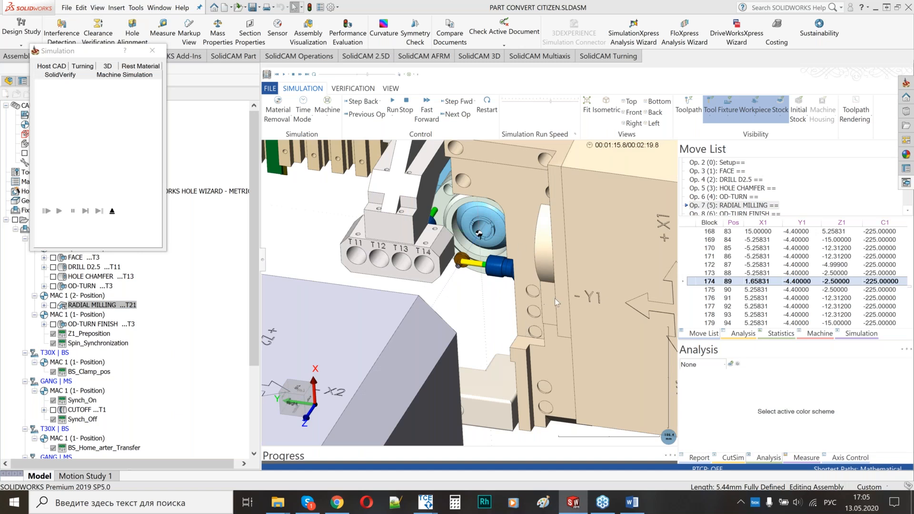
pyautogui.scroll(-3, 556, 298)
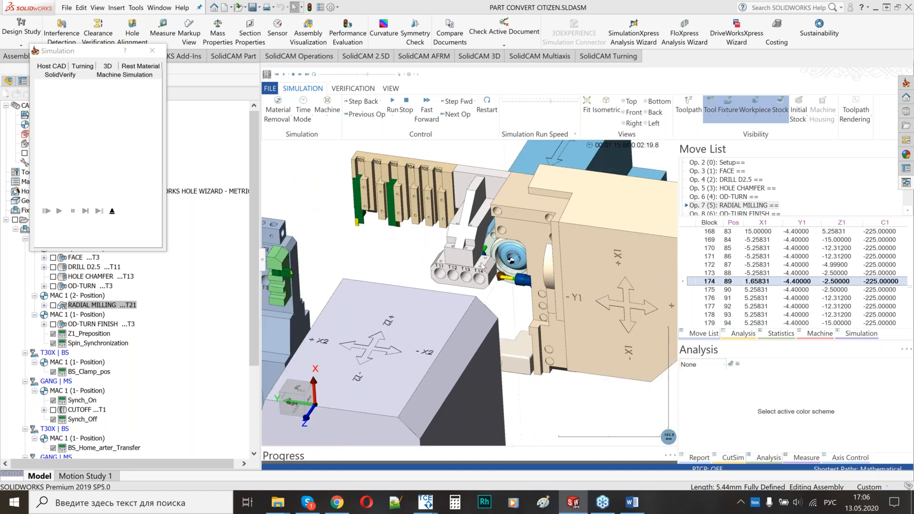
pyautogui.scroll(3, 510, 251)
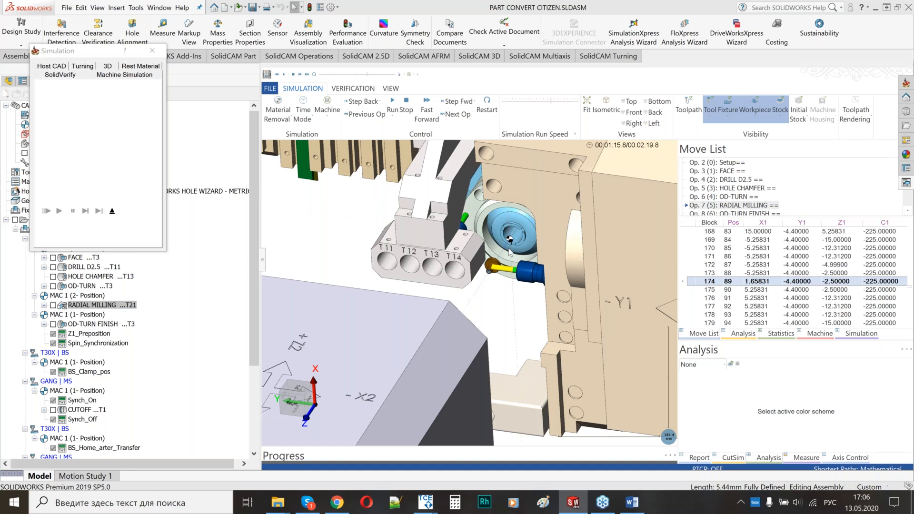
pyautogui.scroll(3, 490, 302)
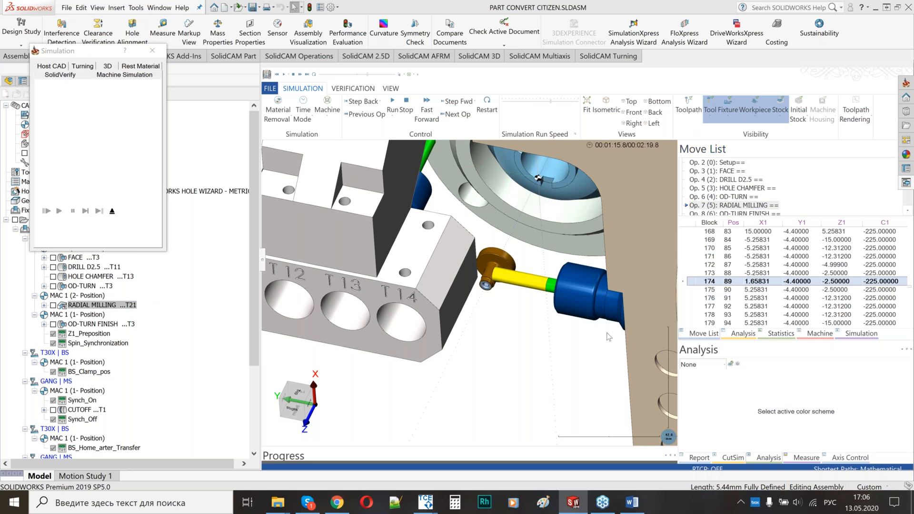
pyautogui.scroll(-2, 608, 333)
pyautogui.scroll(-3, 609, 333)
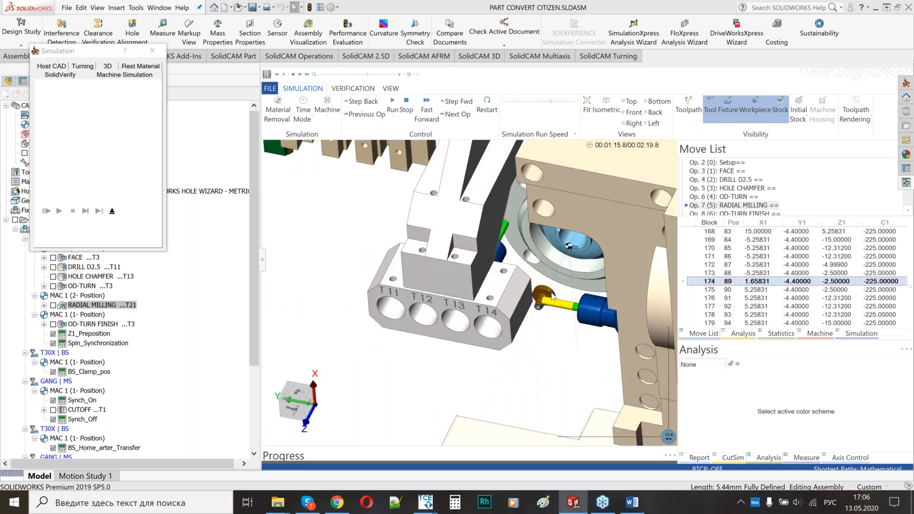
pyautogui.scroll(5, 550, 310)
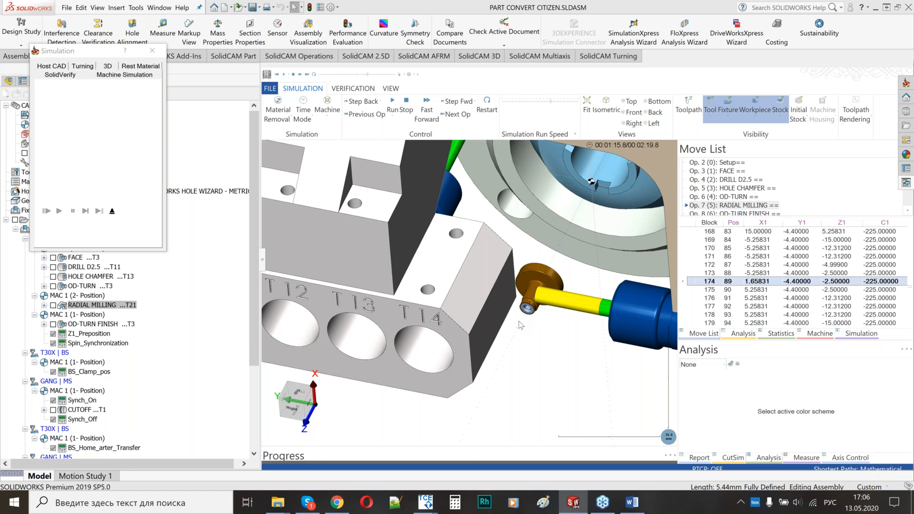
pyautogui.scroll(-4, 557, 304)
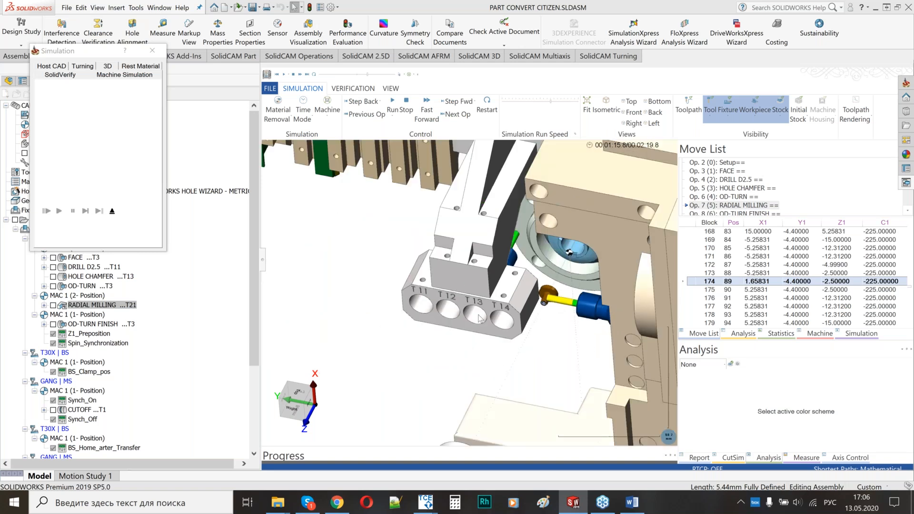
pyautogui.scroll(-3, 547, 311)
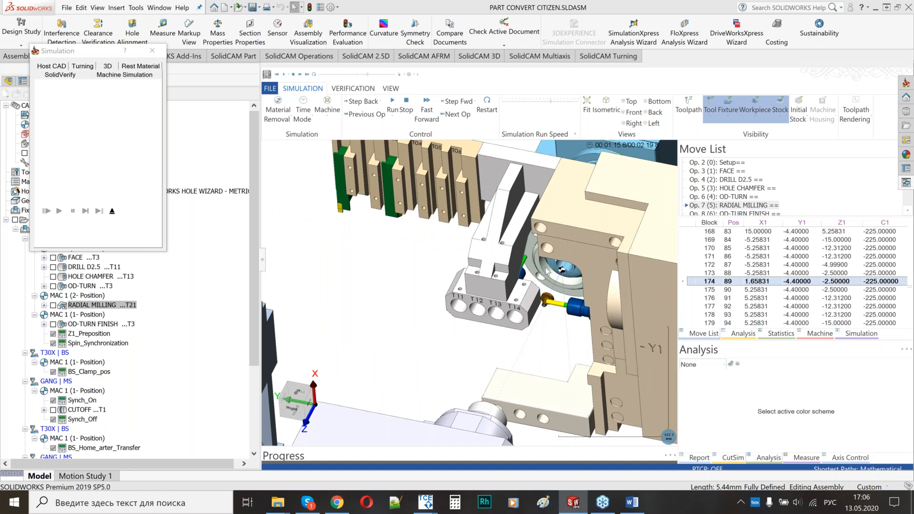
pyautogui.scroll(2, 552, 305)
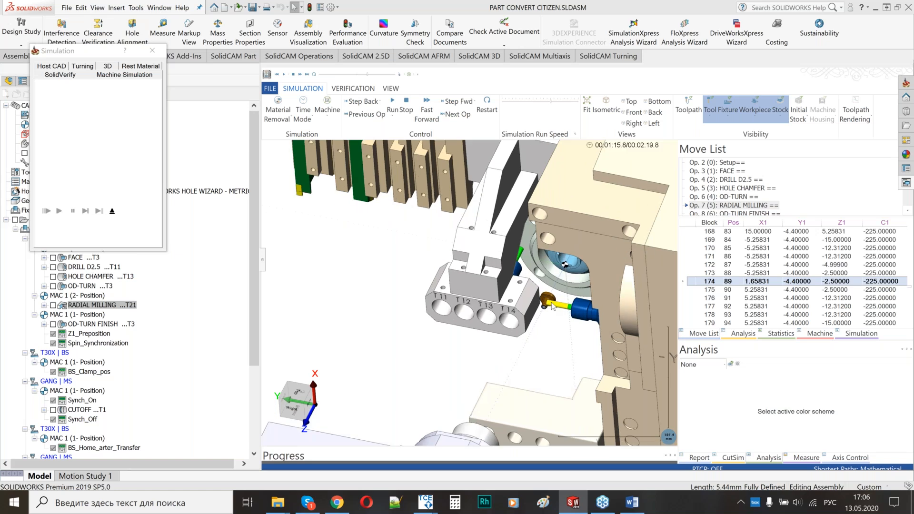
pyautogui.scroll(5, 552, 306)
pyautogui.scroll(-6, 548, 310)
pyautogui.moveTo(495, 296); pyautogui.dragTo(478, 277, button='middle')
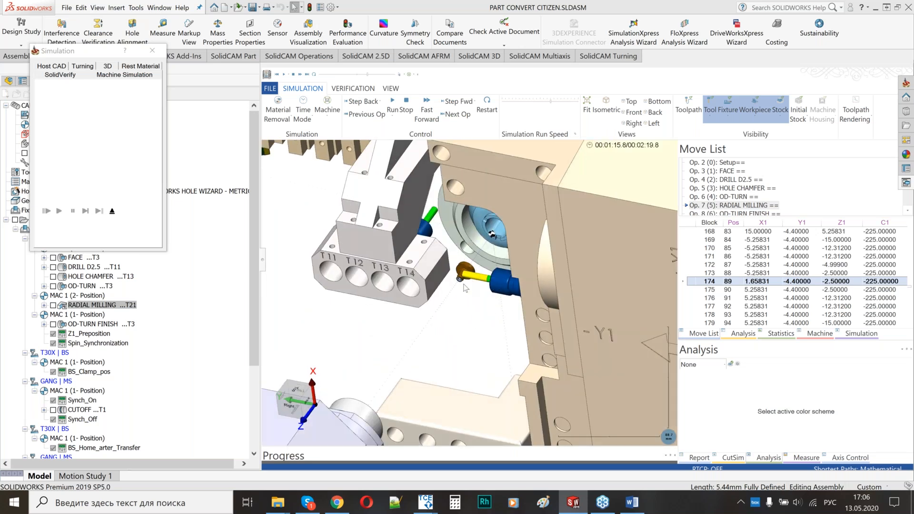
# Slow down the simulation, resume it and watch the rest of RADIAL MILLING and the start of OD-TURN FINISH.
pyautogui.moveTo(550, 101); pyautogui.dragTo(530, 104)
pyautogui.click(394, 104)
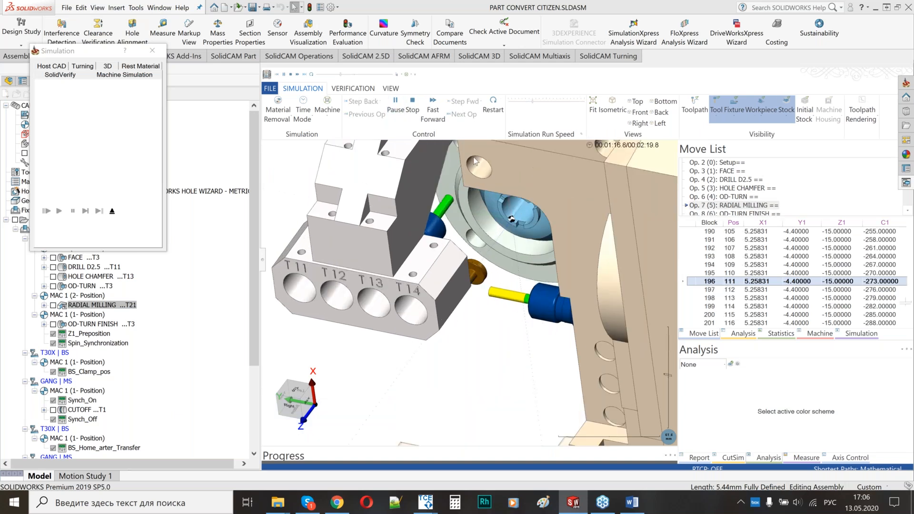
pyautogui.click(542, 101)
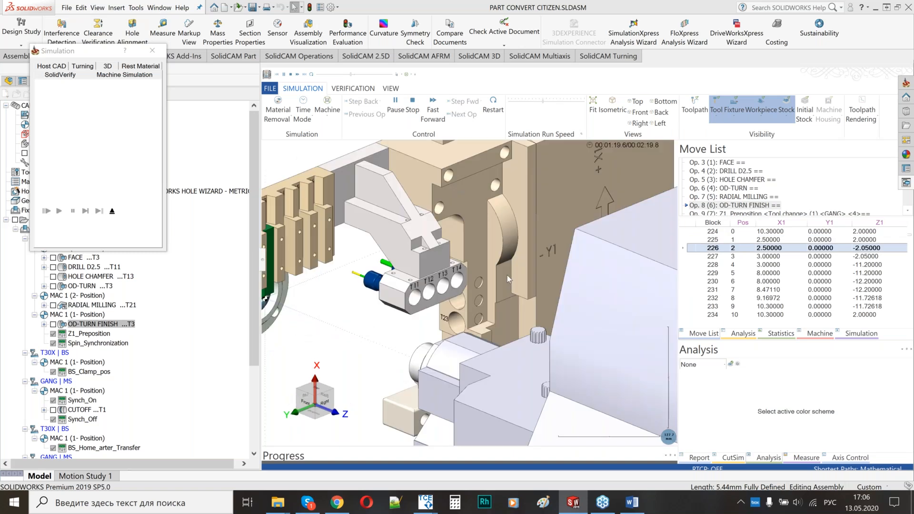
pyautogui.scroll(-3, 507, 275)
pyautogui.scroll(4, 381, 287)
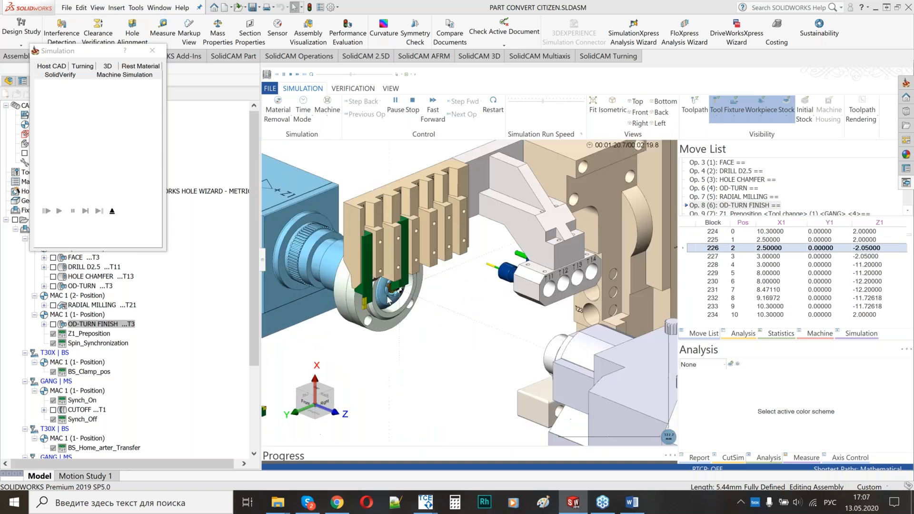
# Speed the simulation through OD-TURN FINISH, slow it again for the part transfer and pause at CUTOFF with the spindles in close view.
pyautogui.click(558, 101)
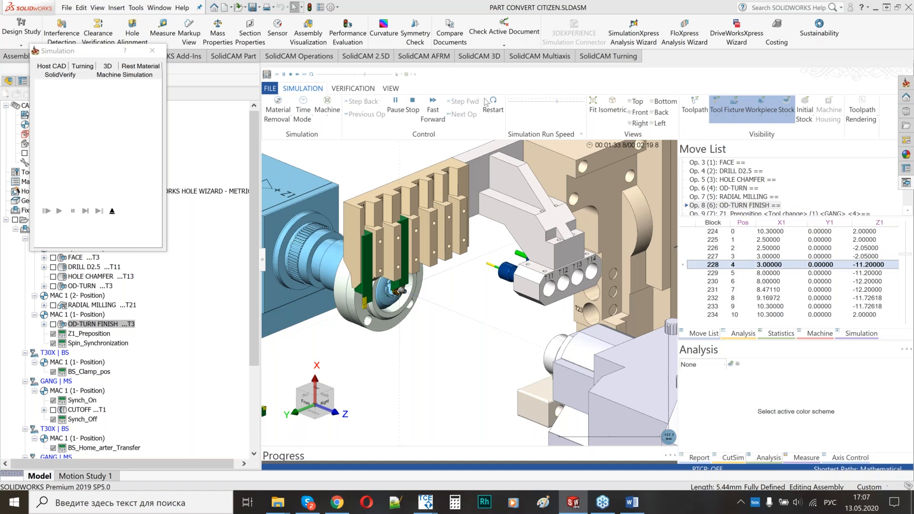
pyautogui.click(537, 102)
pyautogui.scroll(-5, 416, 266)
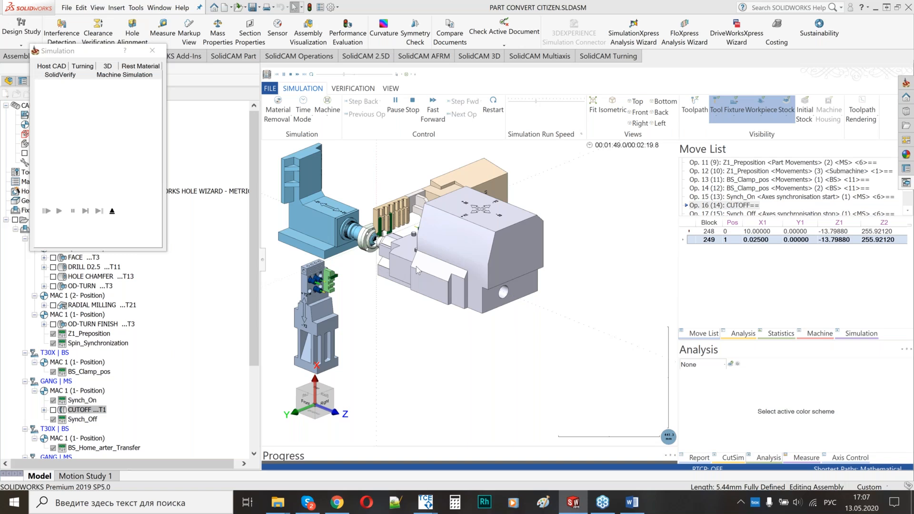
pyautogui.moveTo(416, 267); pyautogui.dragTo(311, 242, button='middle')
pyautogui.scroll(3, 312, 241)
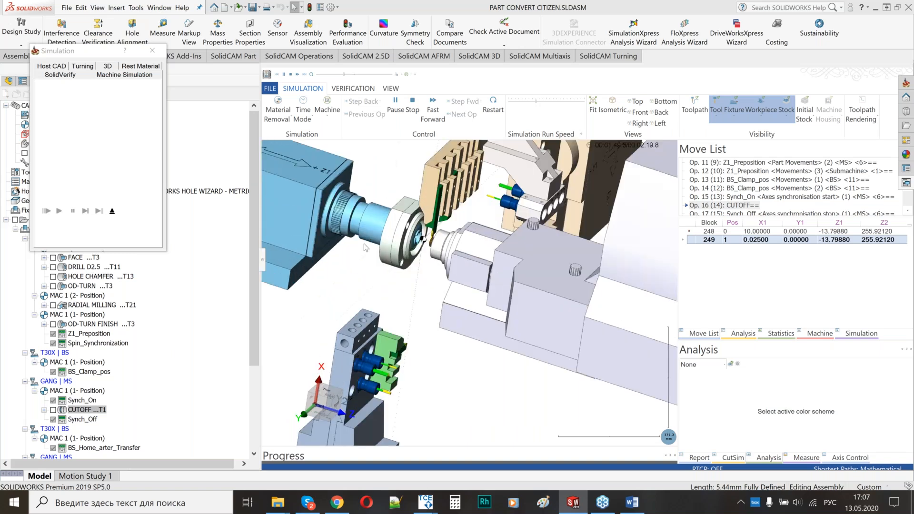
pyautogui.scroll(5, 365, 247)
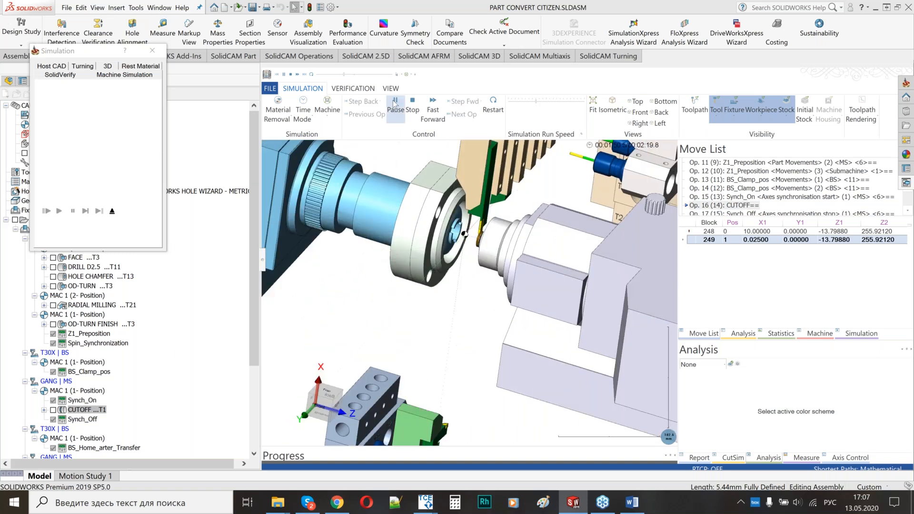
pyautogui.click(395, 104)
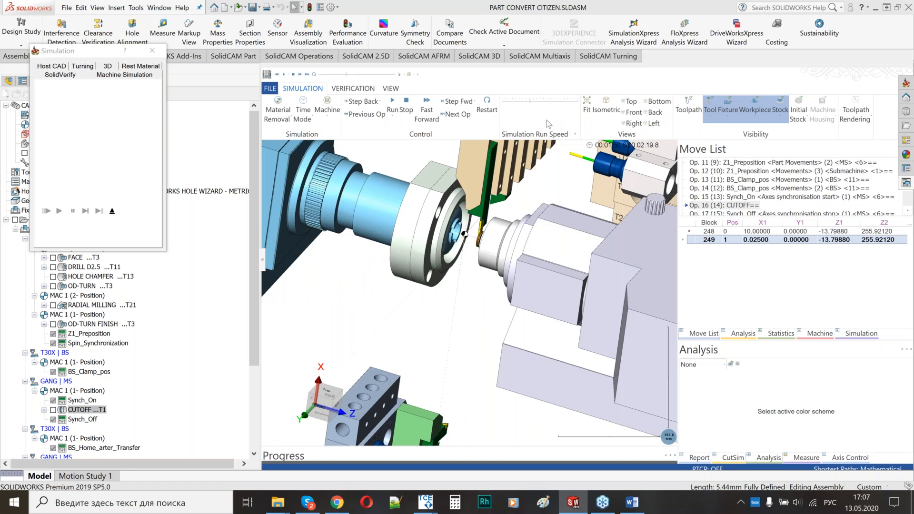
# Resume the simulation at a higher speed, watch the back-spindle operations through to the program end, and exit the simulation.
pyautogui.click(392, 103)
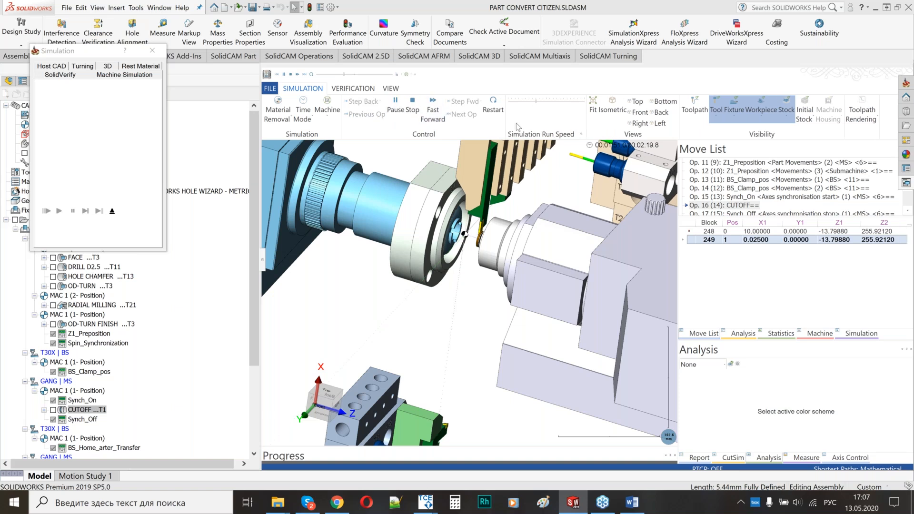
pyautogui.moveTo(537, 101); pyautogui.dragTo(551, 102)
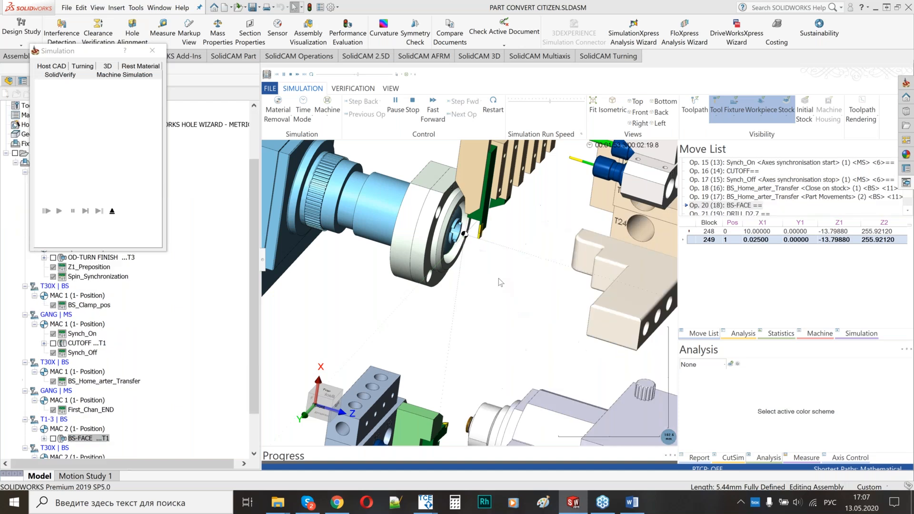
pyautogui.scroll(-4, 499, 279)
pyautogui.scroll(5, 452, 392)
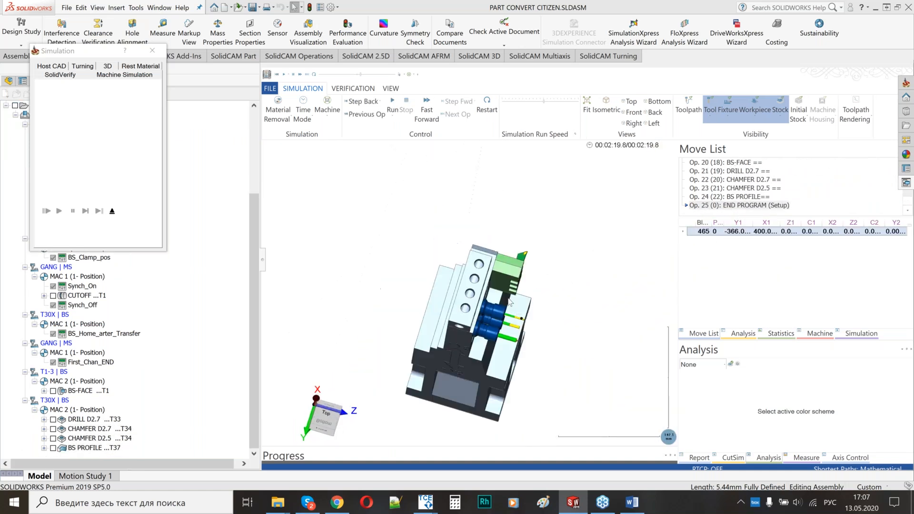
pyautogui.scroll(3, 460, 278)
pyautogui.click(116, 211)
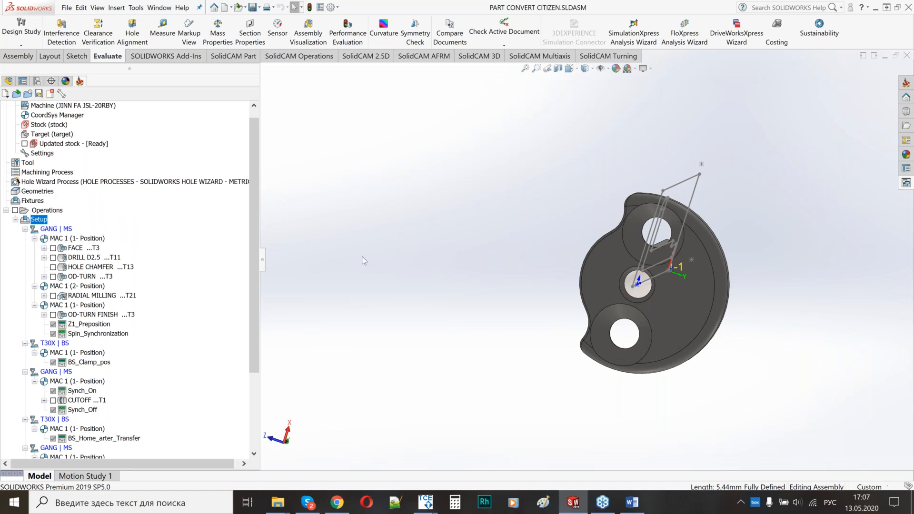
pyautogui.scroll(2, 683, 280)
pyautogui.moveTo(683, 281); pyautogui.dragTo(601, 277, button='middle')
pyautogui.scroll(-5, 703, 268)
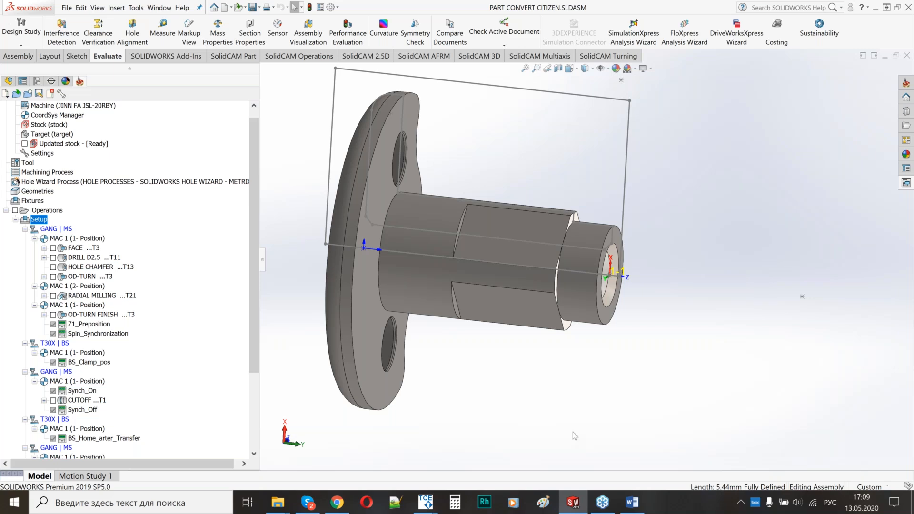
pyautogui.click(797, 502)
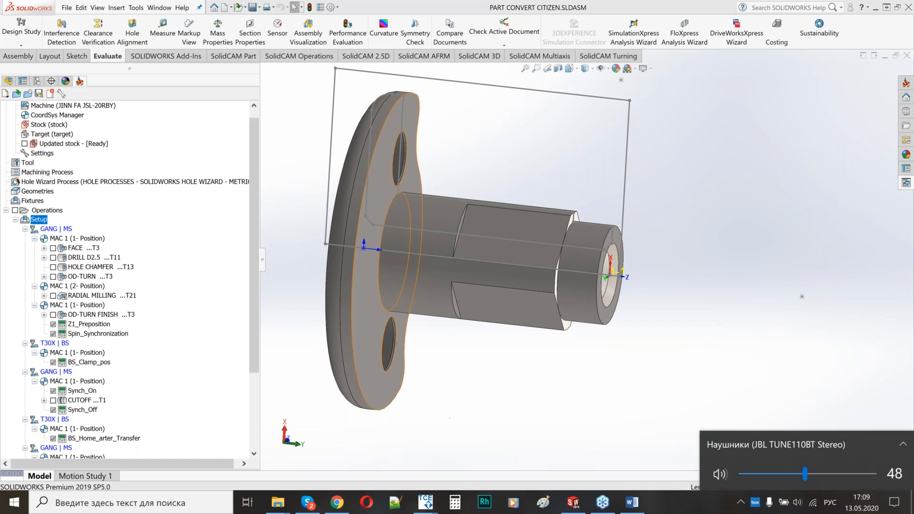
pyautogui.click(555, 411)
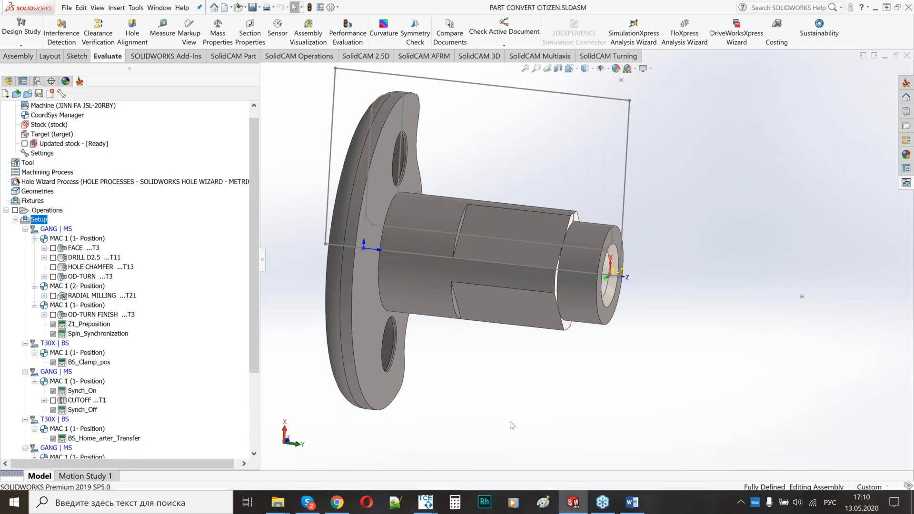